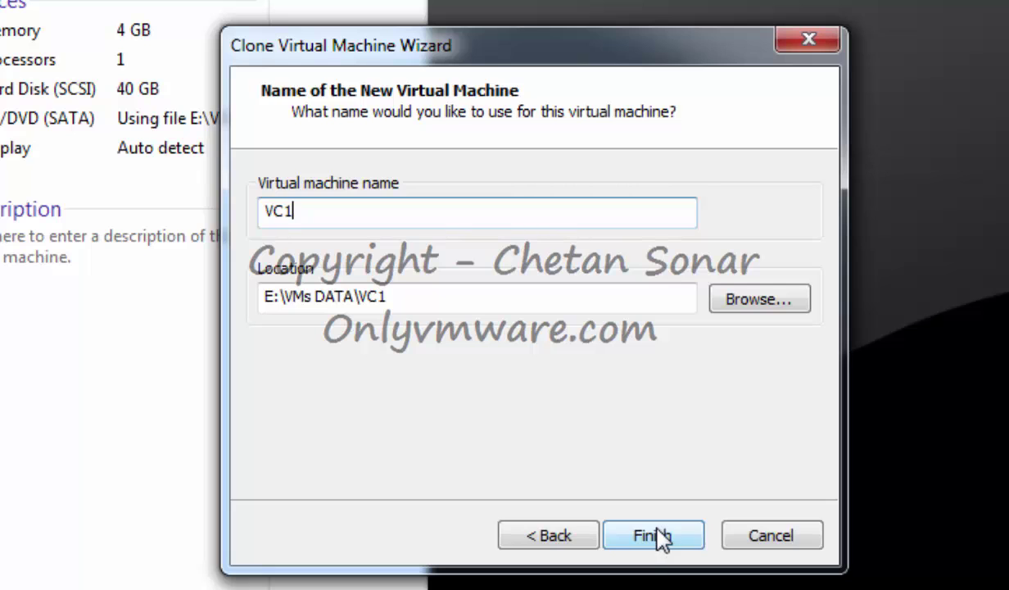
Finish the VC1 clone, then make a linked clone named DB from the template's Snapshot 1.
{"action": "left_click", "coordinate": [660, 538]}
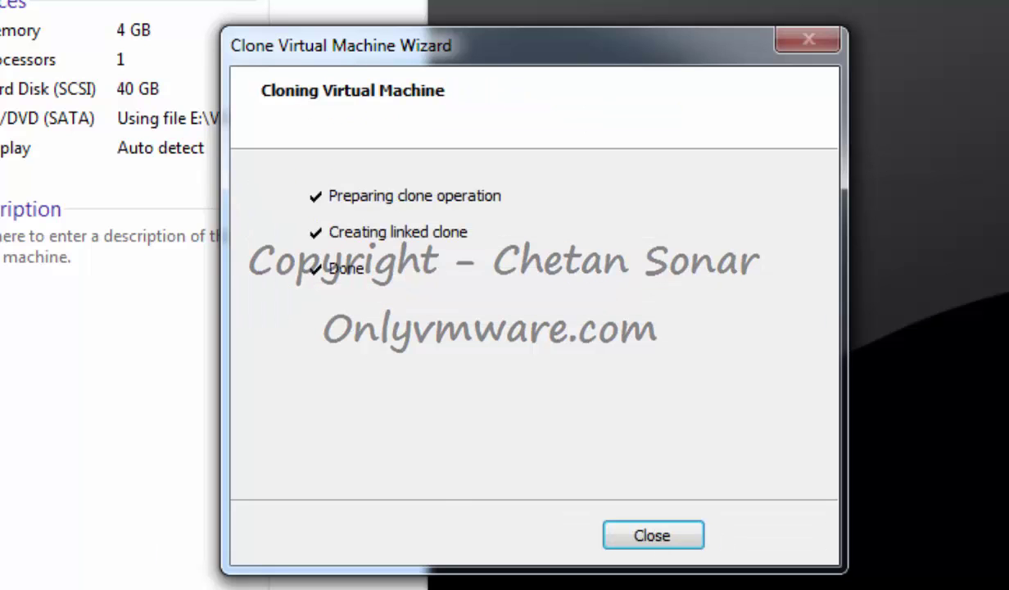
{"action": "left_click", "coordinate": [656, 538]}
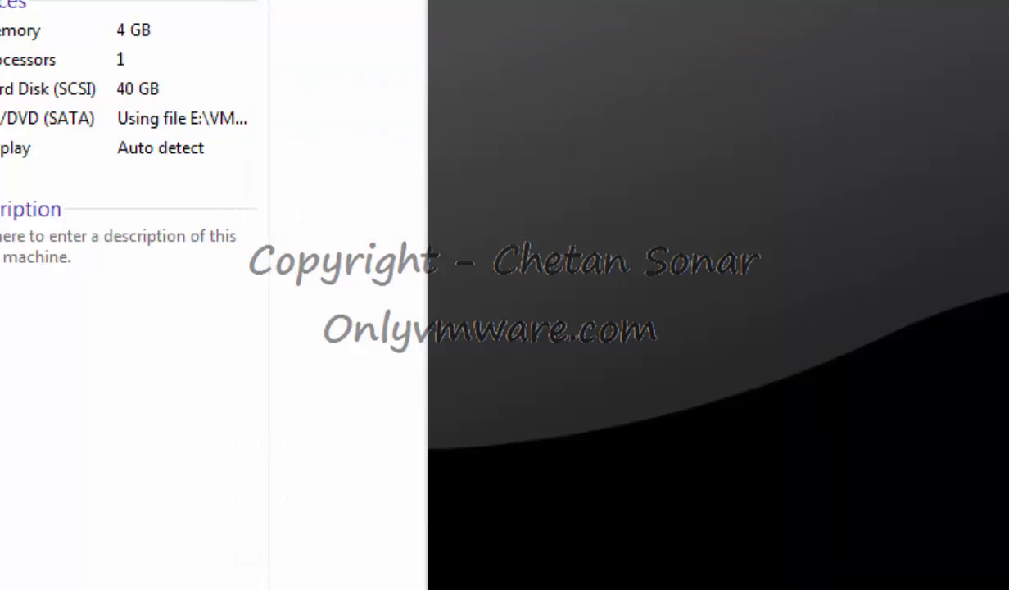
{"action": "right_click", "coordinate": [261, 11]}
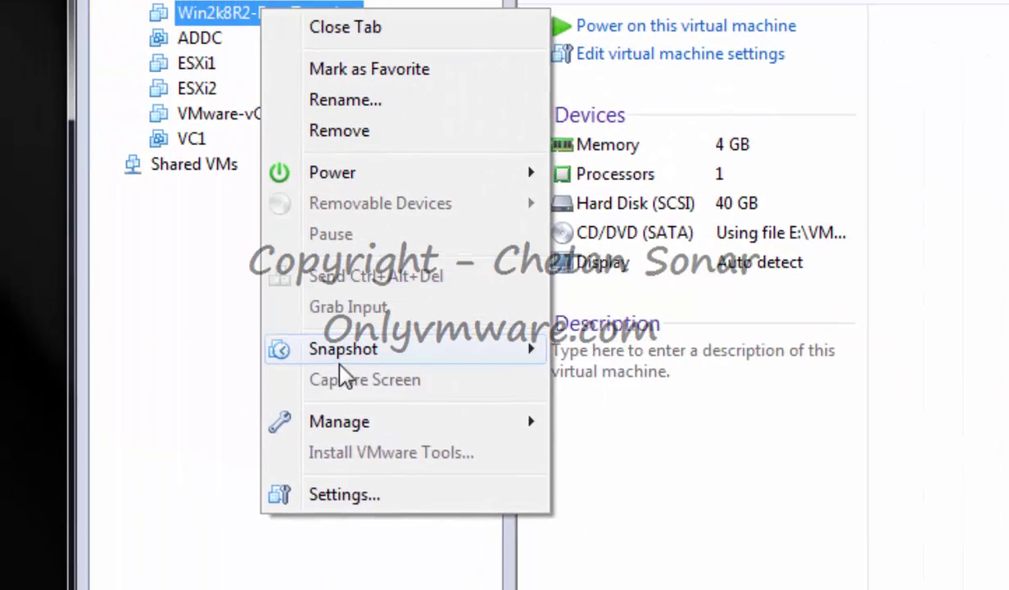
{"action": "mouse_move", "coordinate": [340, 425]}
{"action": "left_click", "coordinate": [647, 472]}
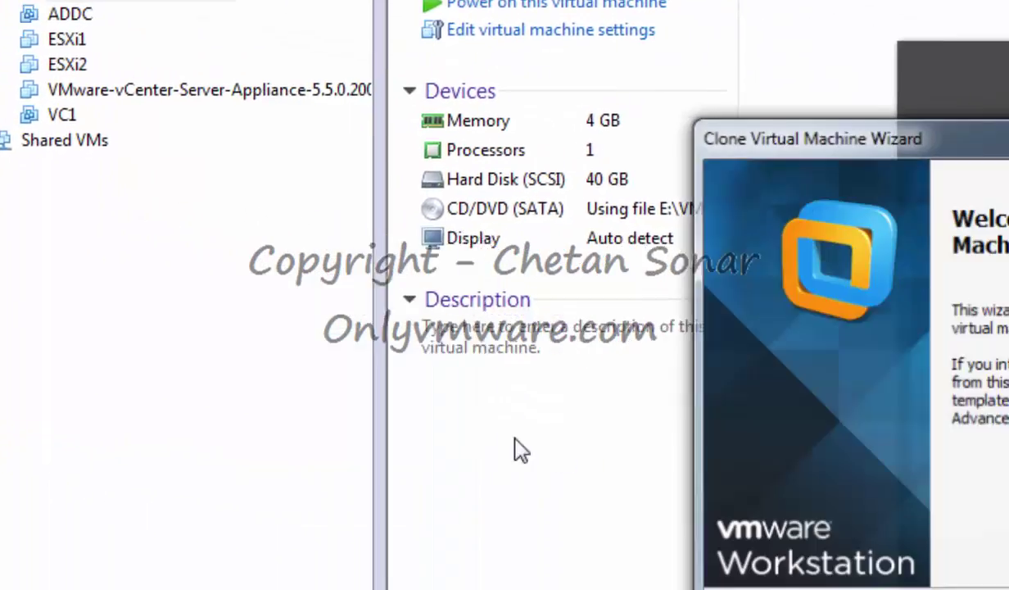
{"action": "left_click", "coordinate": [848, 565]}
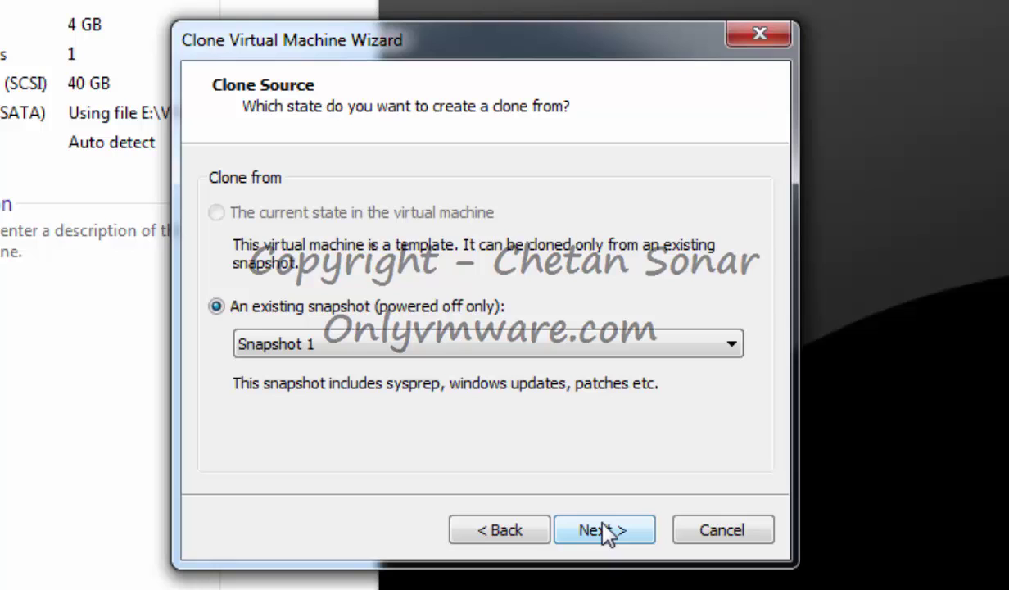
{"action": "left_click", "coordinate": [606, 531]}
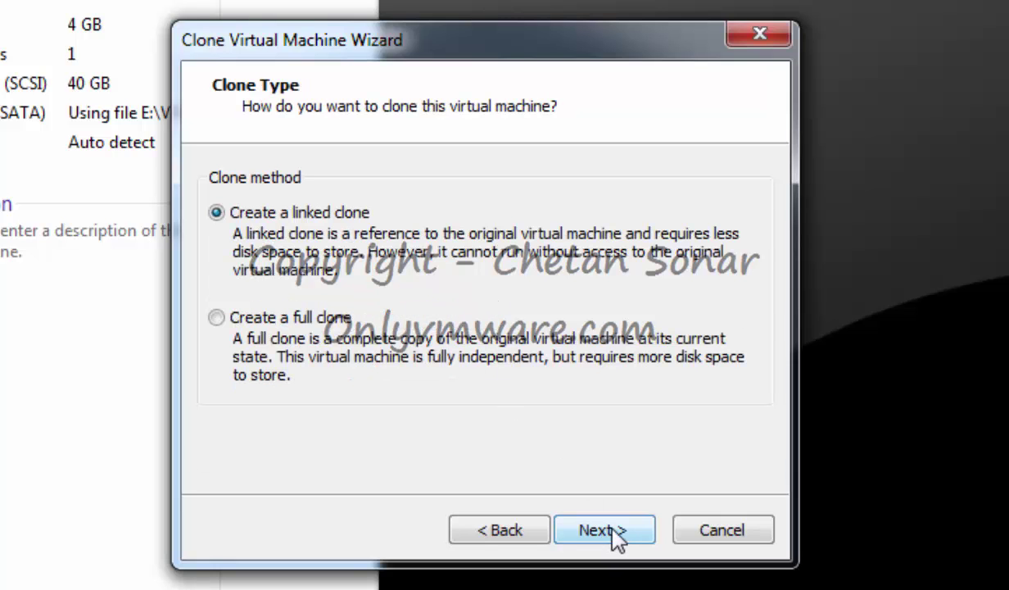
{"action": "left_click", "coordinate": [612, 525]}
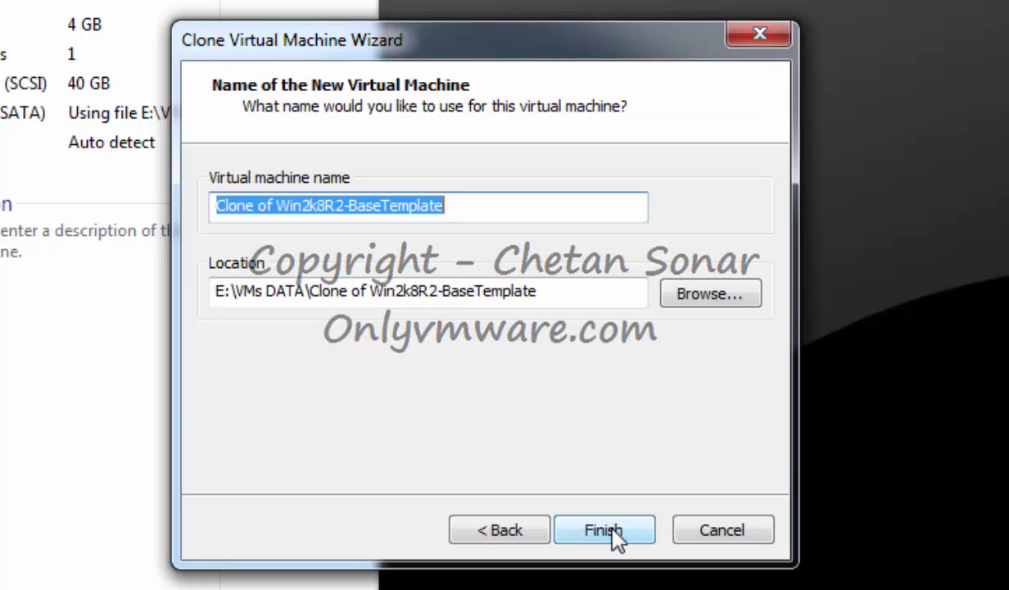
{"action": "type", "text": "DB"}
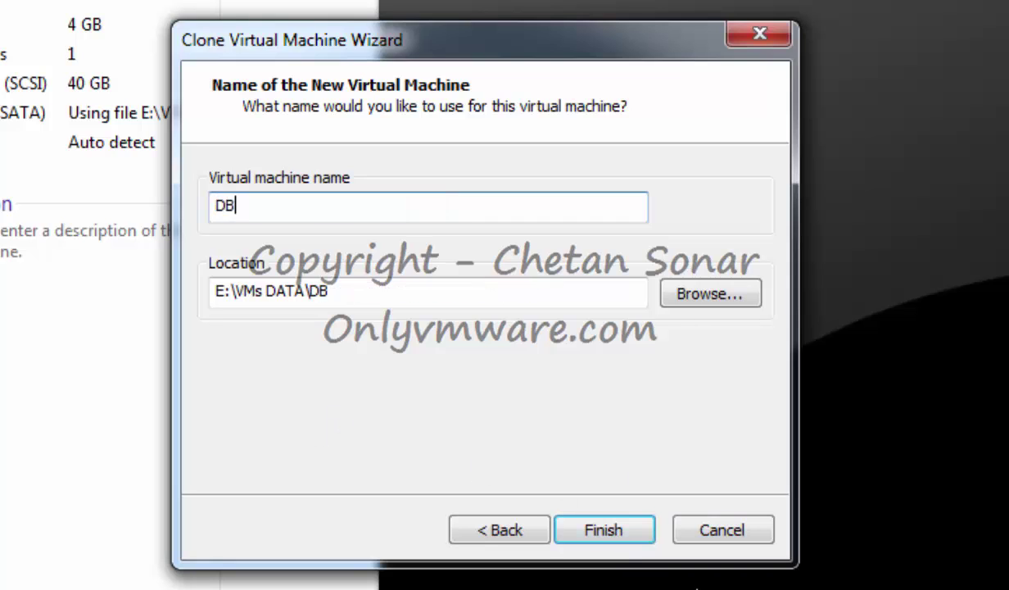
{"action": "left_click", "coordinate": [612, 530]}
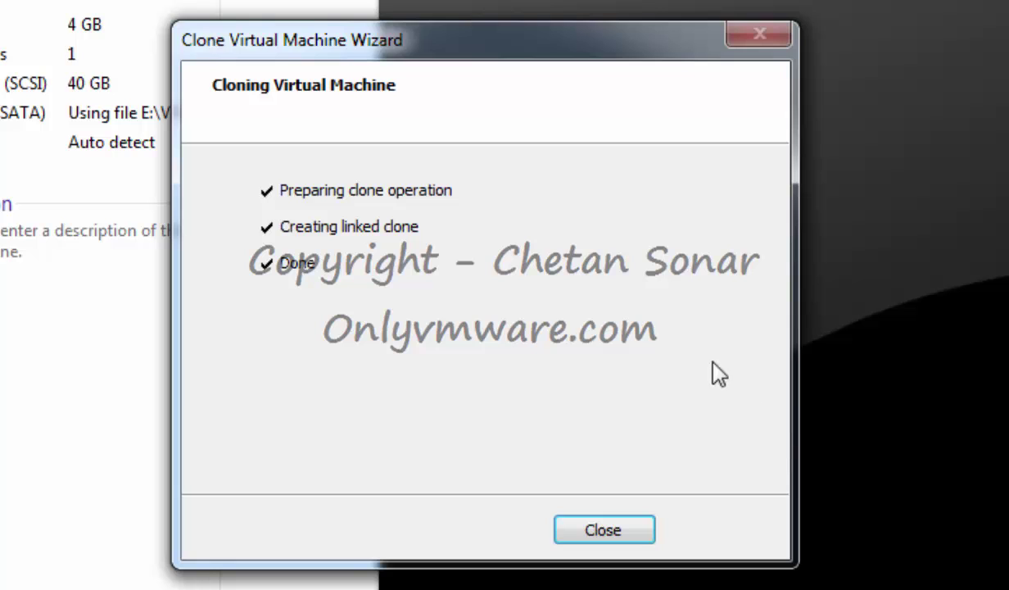
{"action": "left_click", "coordinate": [626, 532]}
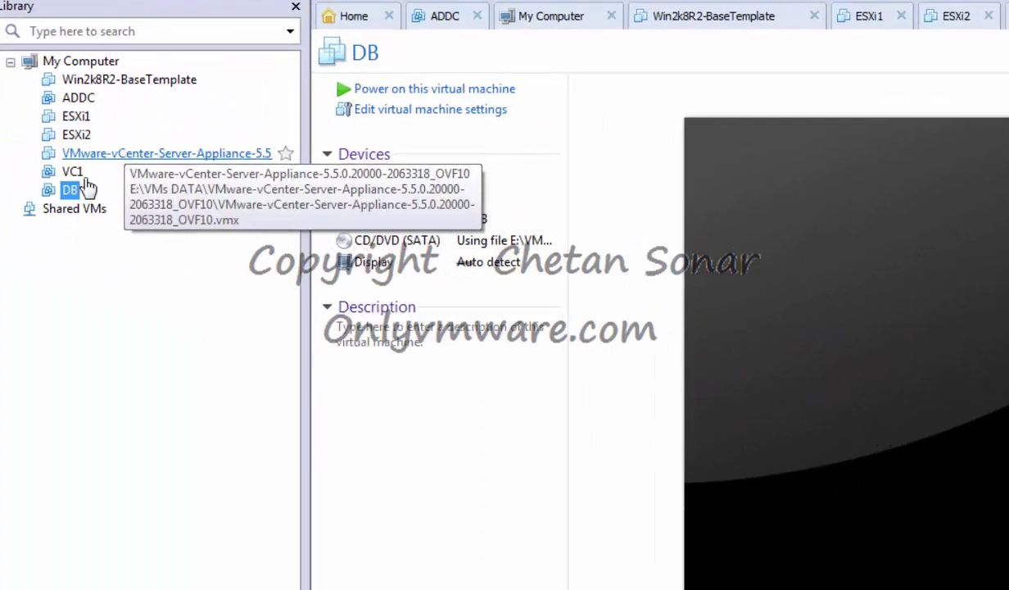
Add a network adapter on custom VMnet2 (Host-only) to VC1 and save its settings.
{"action": "right_click", "coordinate": [70, 173]}
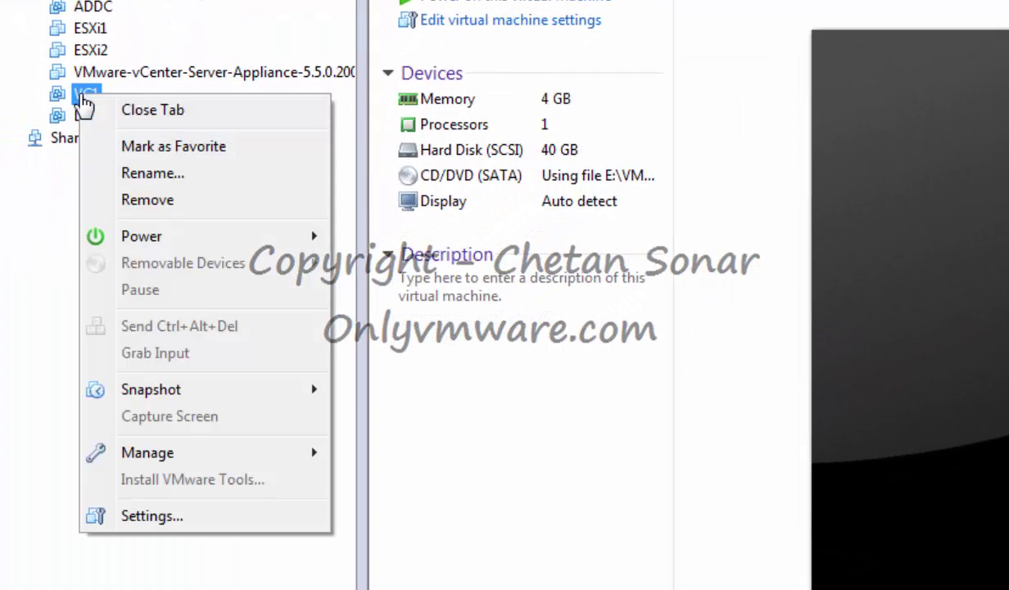
{"action": "left_click", "coordinate": [164, 521]}
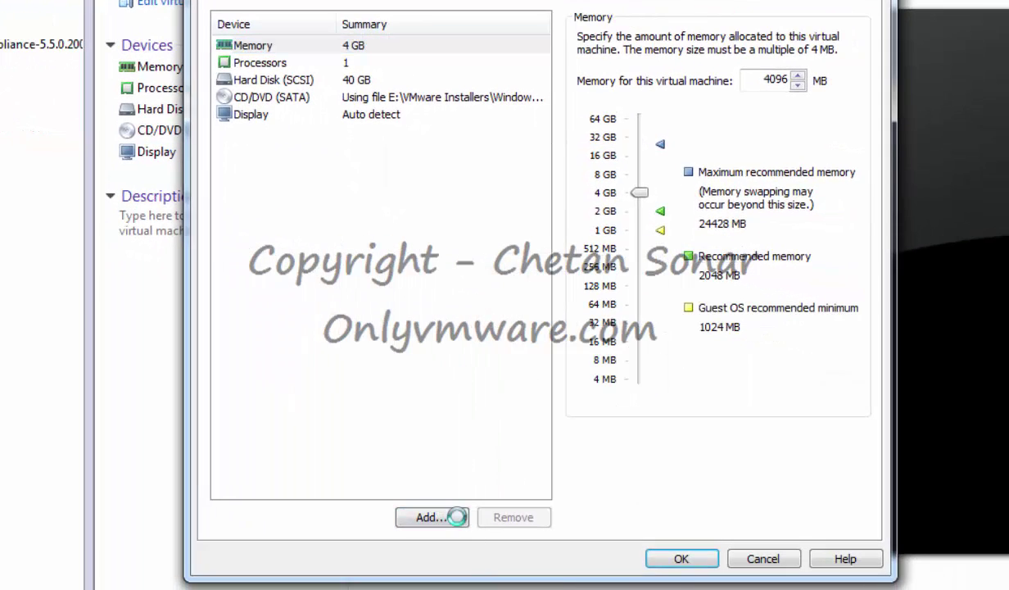
{"action": "left_click", "coordinate": [456, 516]}
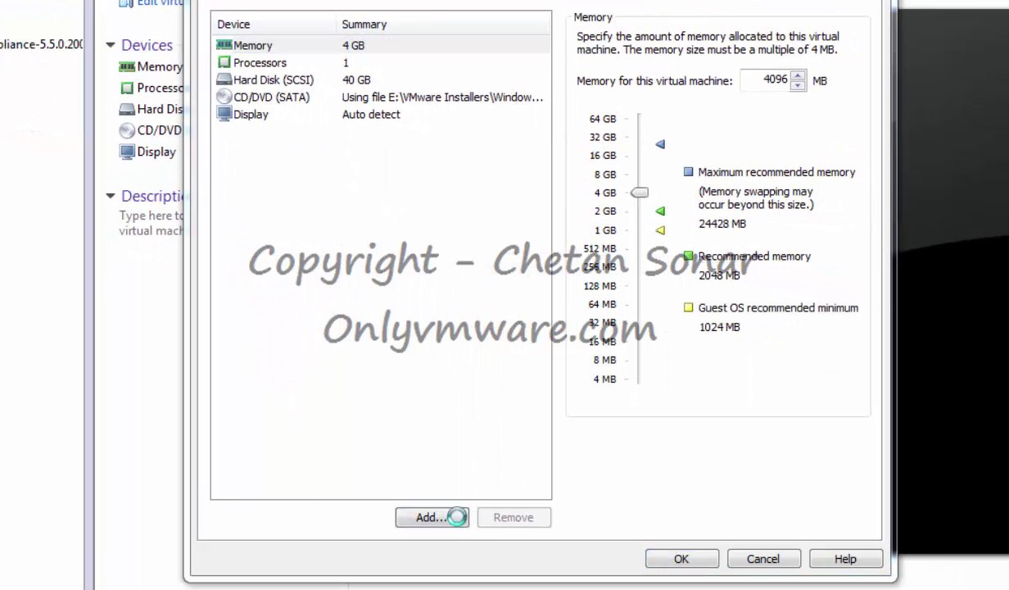
{"action": "left_click", "coordinate": [393, 248]}
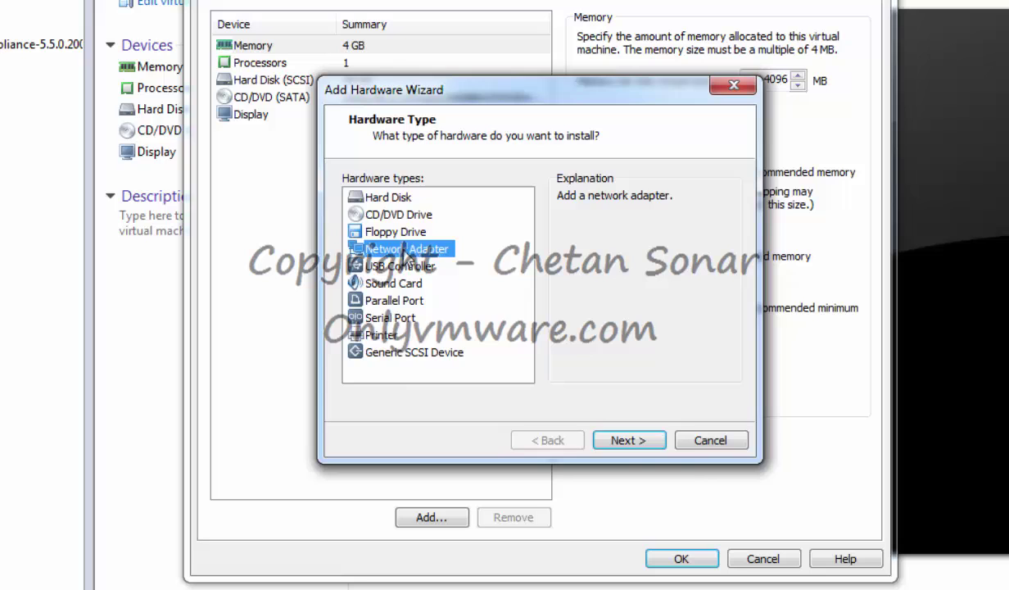
{"action": "left_click", "coordinate": [655, 443]}
{"action": "left_click", "coordinate": [385, 289]}
{"action": "left_click", "coordinate": [391, 317]}
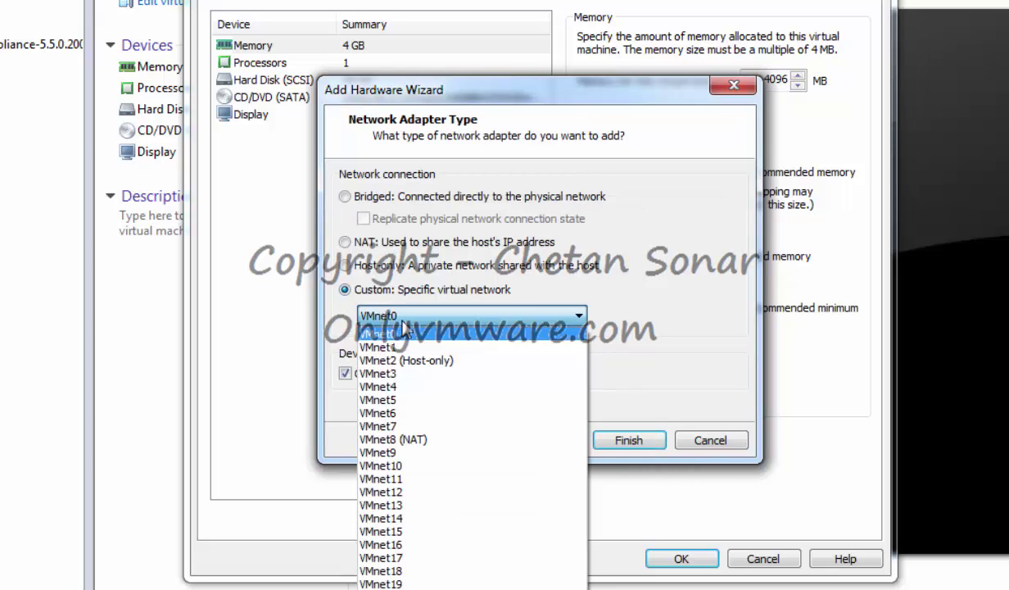
{"action": "left_click", "coordinate": [402, 361]}
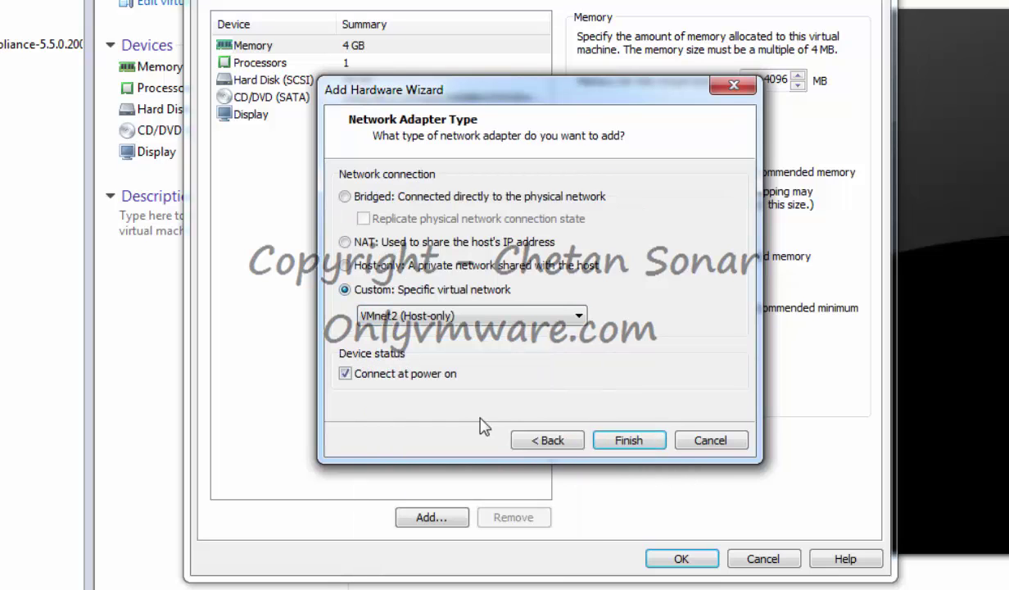
{"action": "left_click", "coordinate": [627, 440]}
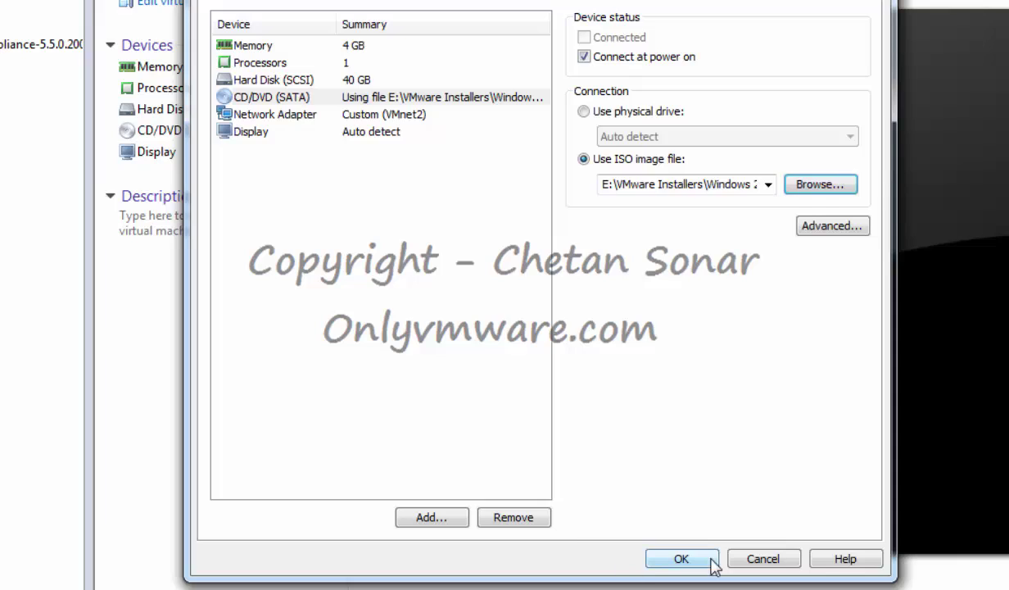
{"action": "left_click", "coordinate": [687, 558]}
Add a network adapter on custom VMnet2 (Host-only) to DB and save its settings.
{"action": "right_click", "coordinate": [37, 84]}
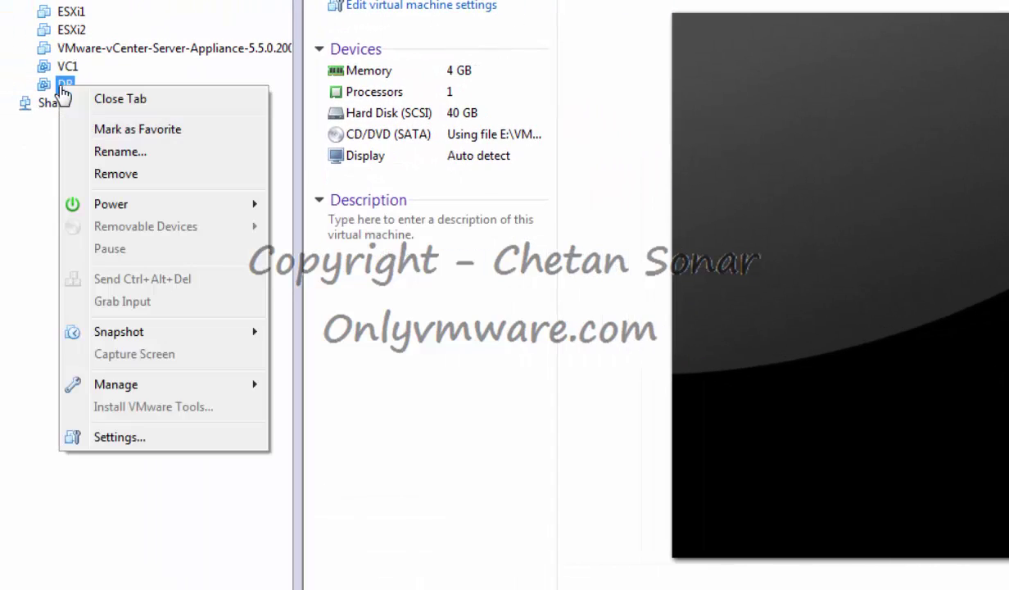
{"action": "left_click", "coordinate": [92, 439]}
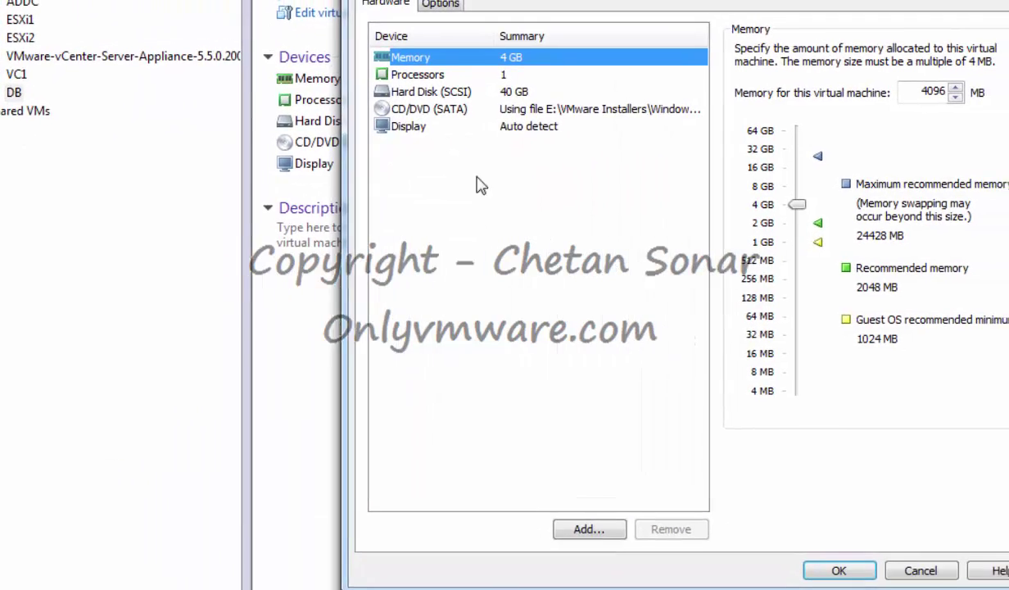
{"action": "left_click", "coordinate": [483, 544]}
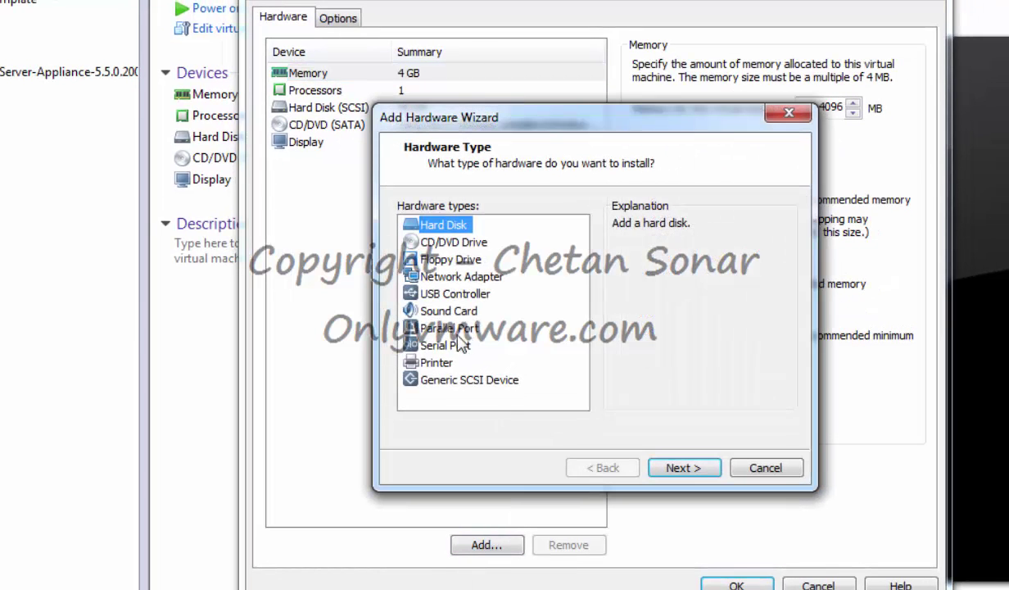
{"action": "left_click", "coordinate": [442, 276]}
{"action": "left_click", "coordinate": [680, 467]}
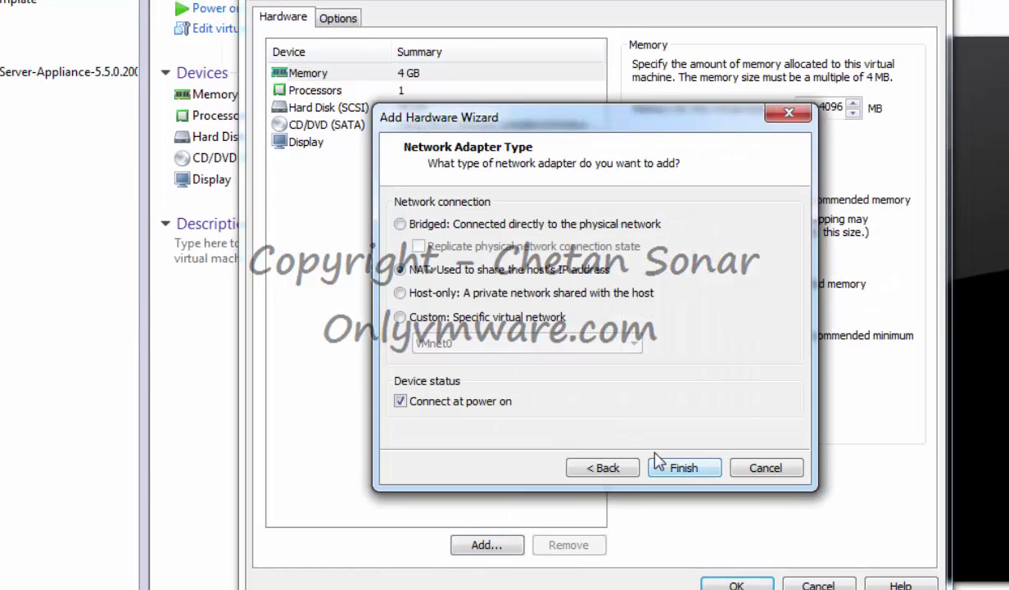
{"action": "left_click", "coordinate": [443, 316]}
{"action": "left_click", "coordinate": [471, 348]}
{"action": "left_click", "coordinate": [516, 388]}
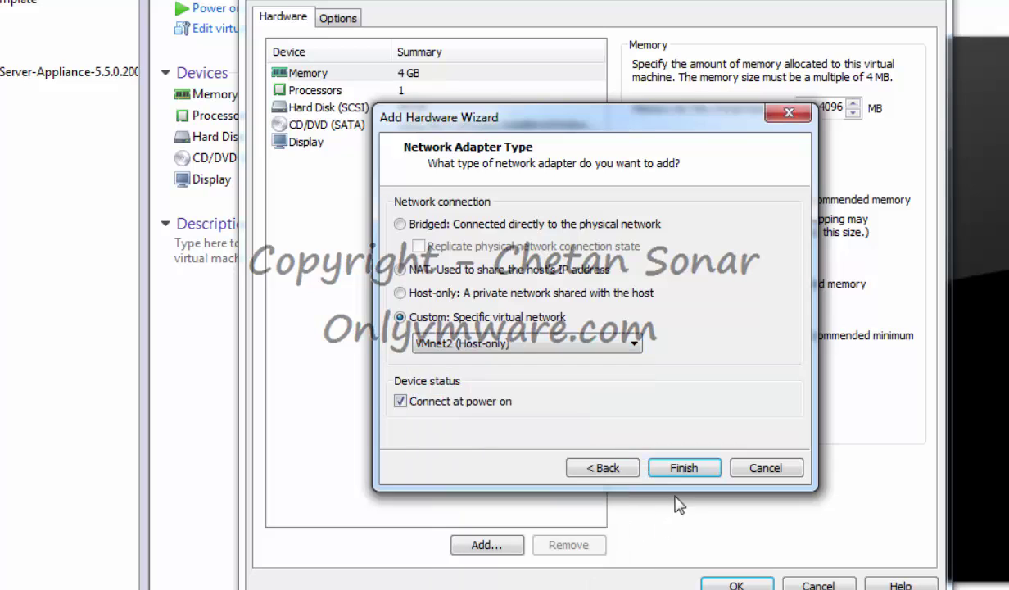
{"action": "left_click", "coordinate": [684, 468]}
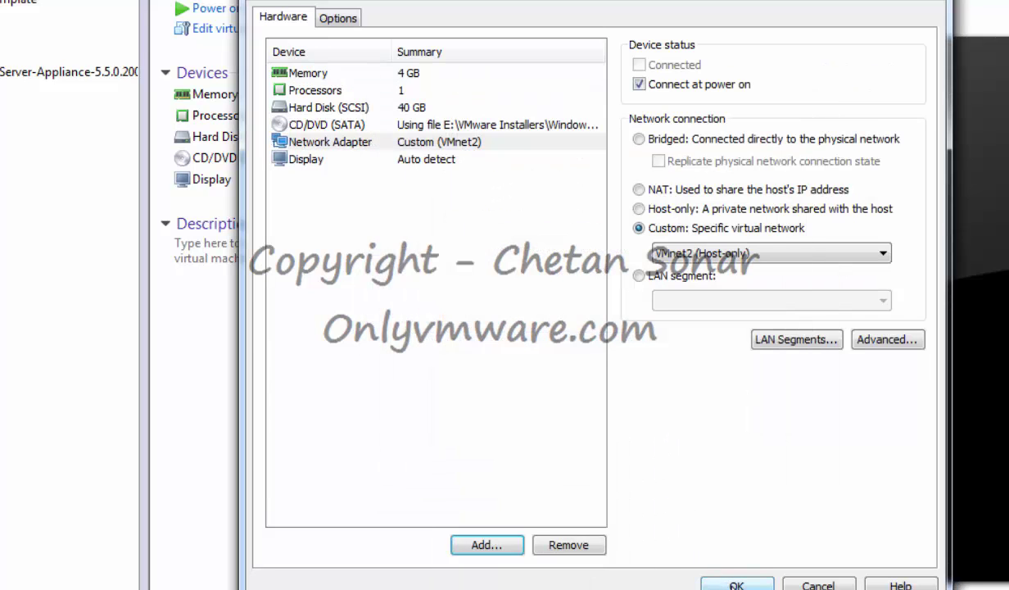
{"action": "left_click", "coordinate": [734, 583]}
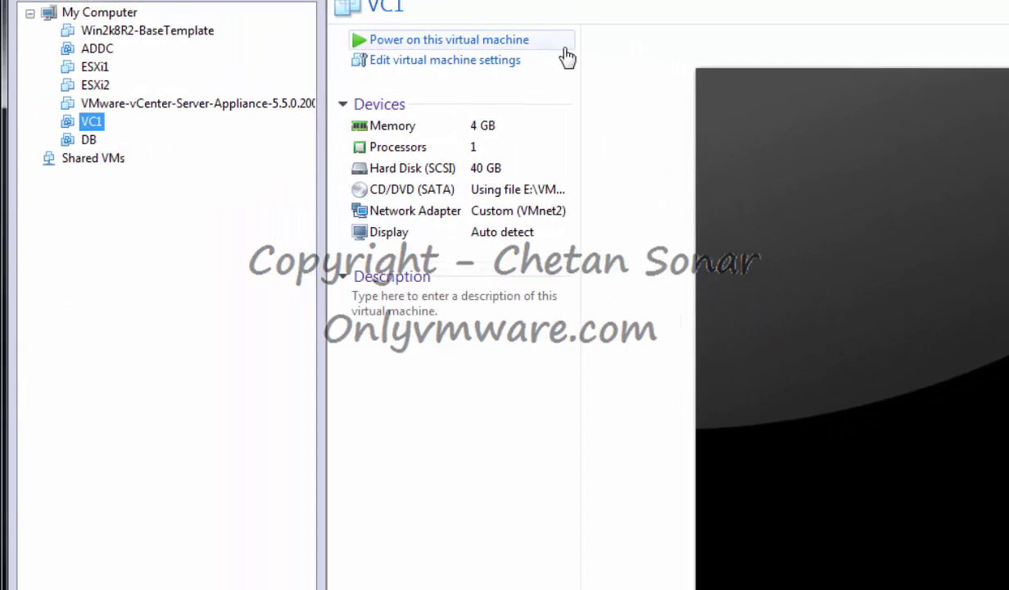
Power on VC1 and DB, then start up the ADDC guest.
{"action": "left_click", "coordinate": [446, 40]}
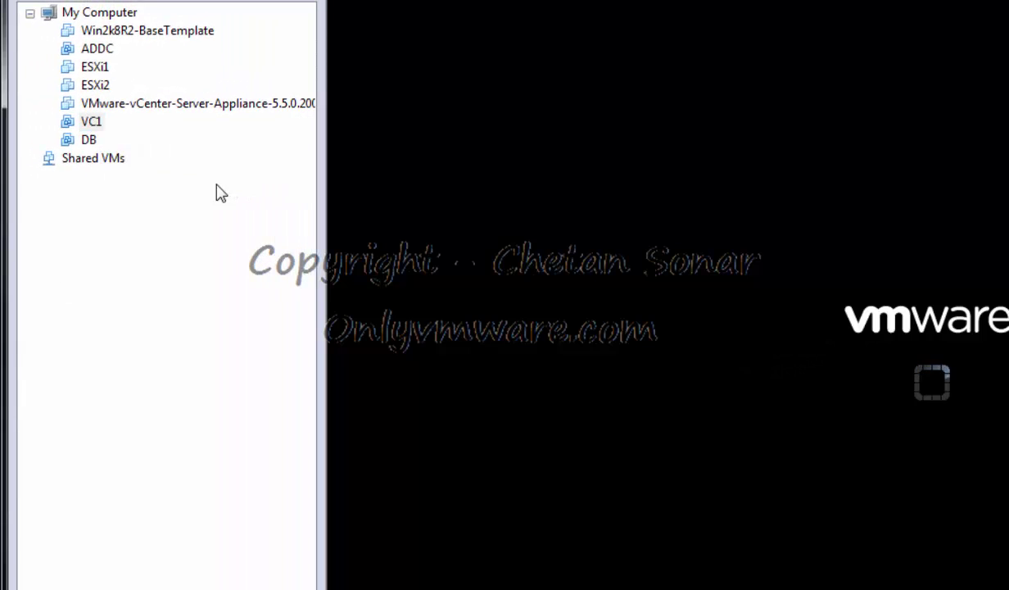
{"action": "left_click", "coordinate": [74, 141]}
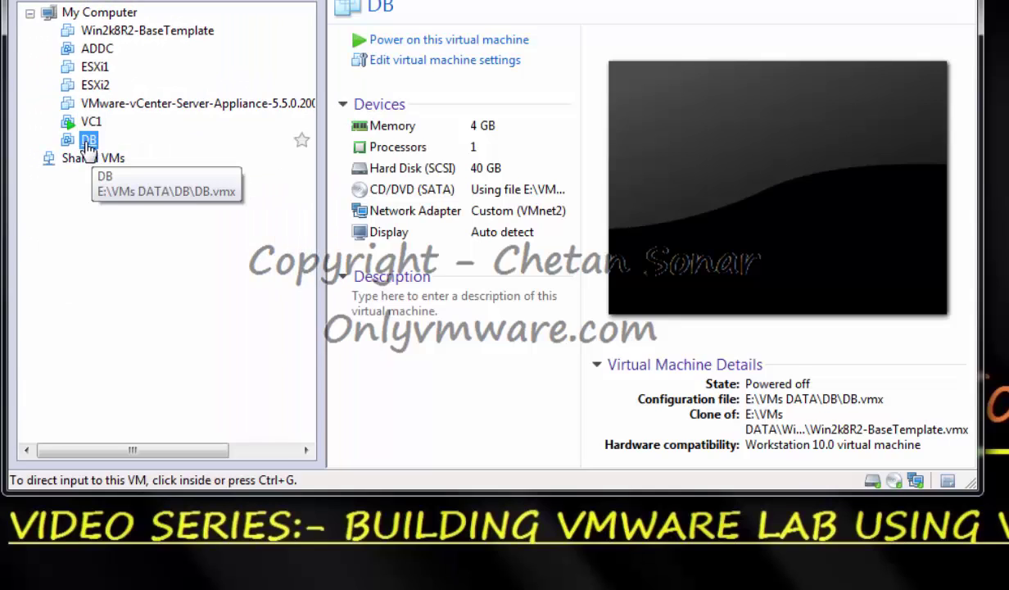
{"action": "left_click", "coordinate": [446, 43]}
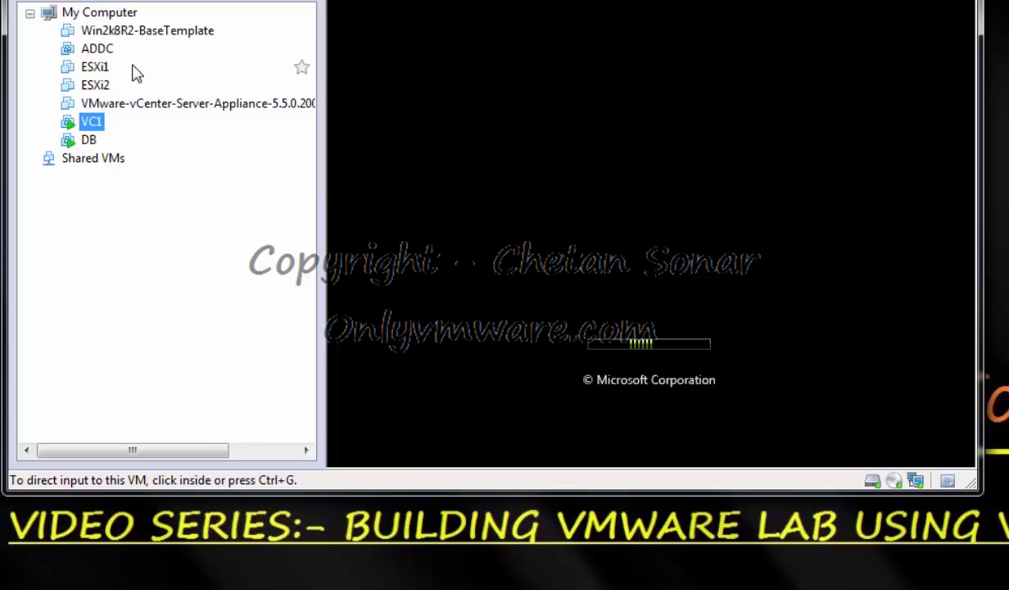
{"action": "left_click", "coordinate": [97, 52]}
{"action": "right_click", "coordinate": [97, 52]}
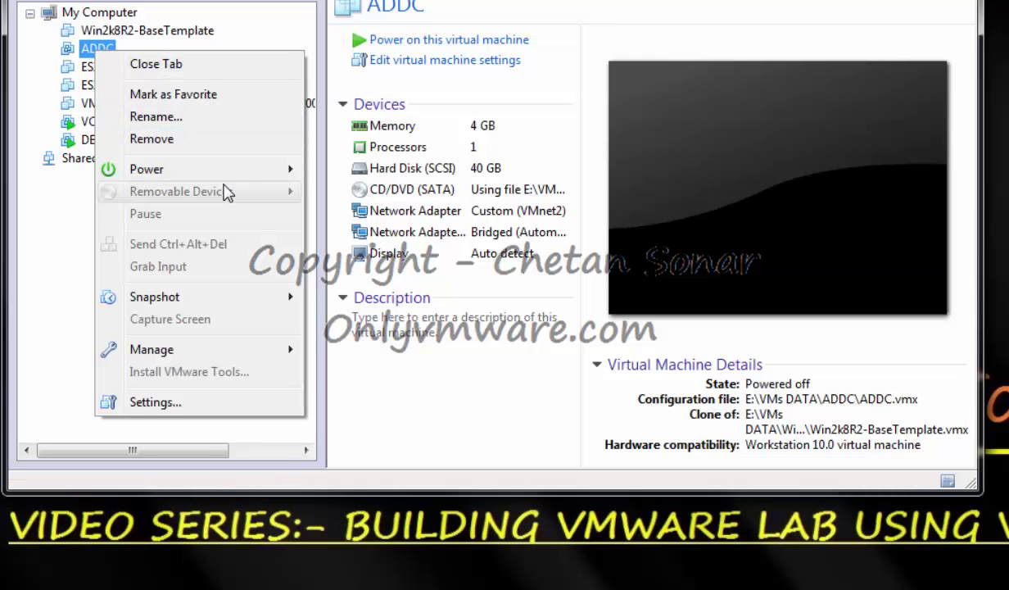
{"action": "mouse_move", "coordinate": [173, 179]}
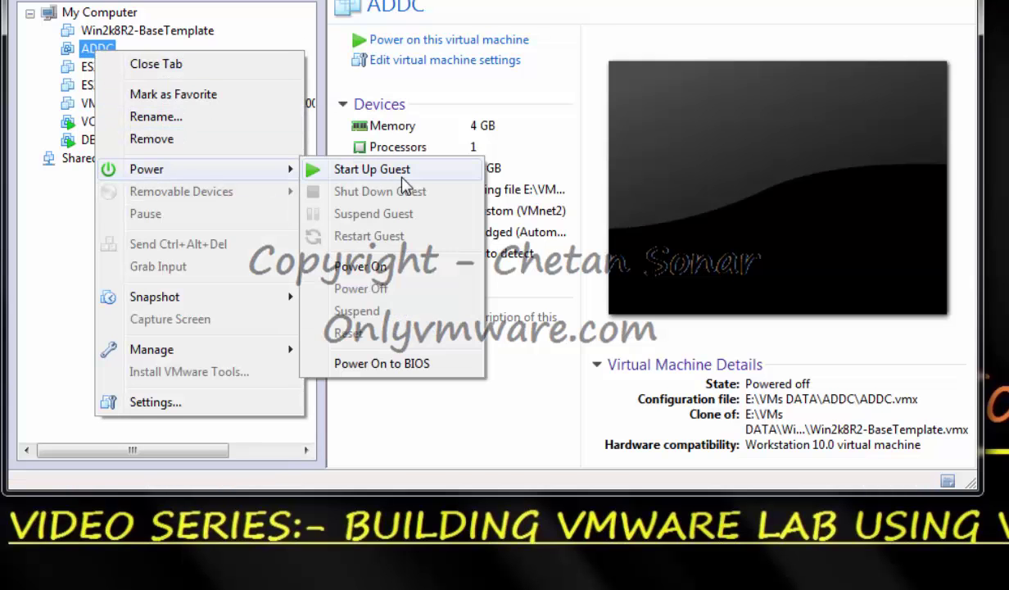
{"action": "left_click", "coordinate": [378, 172]}
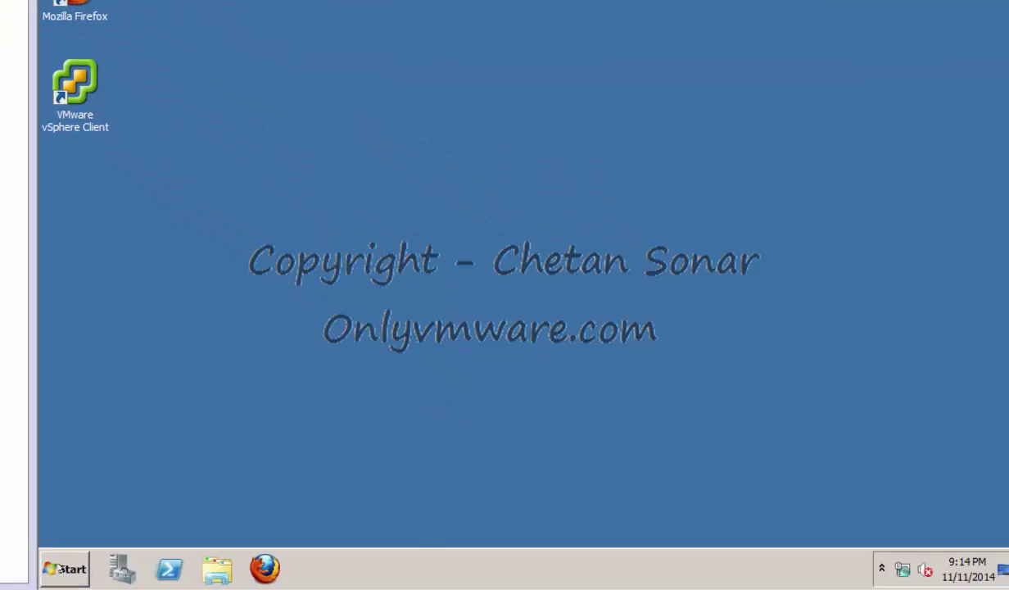
Launch DNS Manager, open the onlyvmware.local forward lookup zone, and begin a New Host (A) record.
{"action": "left_click", "coordinate": [62, 568]}
{"action": "left_click", "coordinate": [113, 317]}
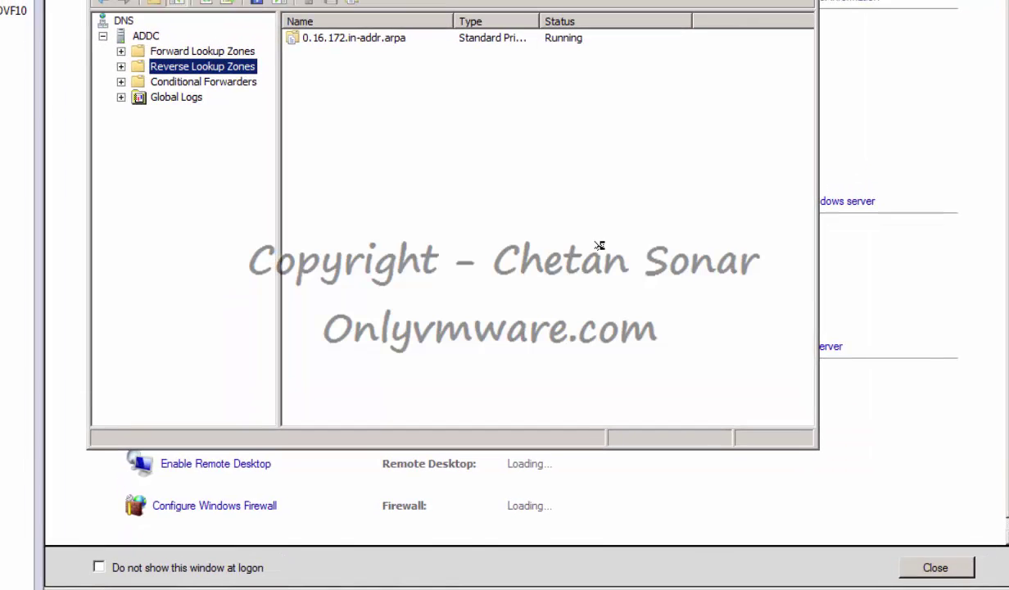
{"action": "left_click", "coordinate": [190, 10]}
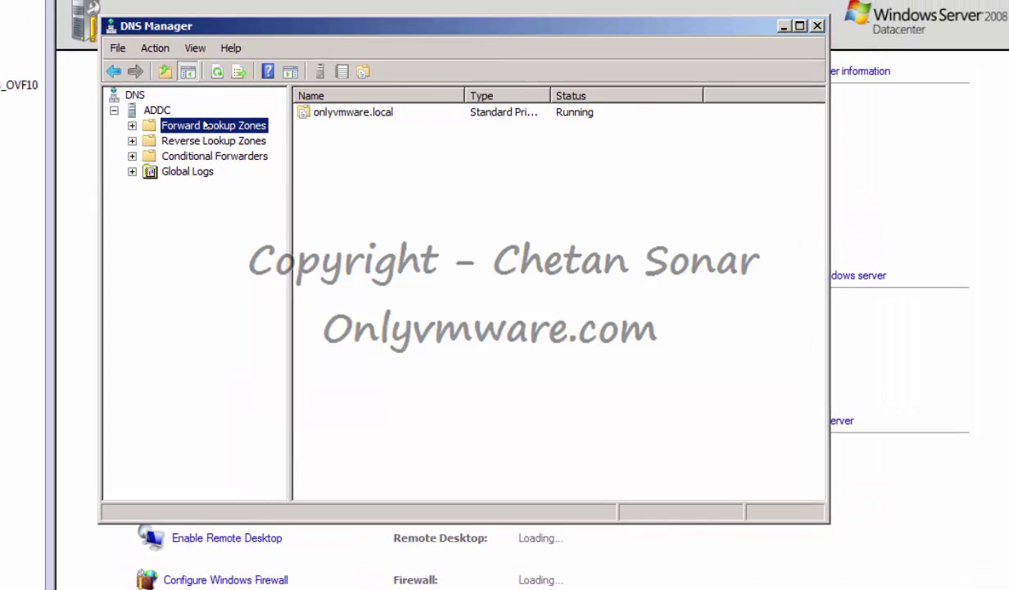
{"action": "double_click", "coordinate": [205, 125]}
{"action": "double_click", "coordinate": [228, 142]}
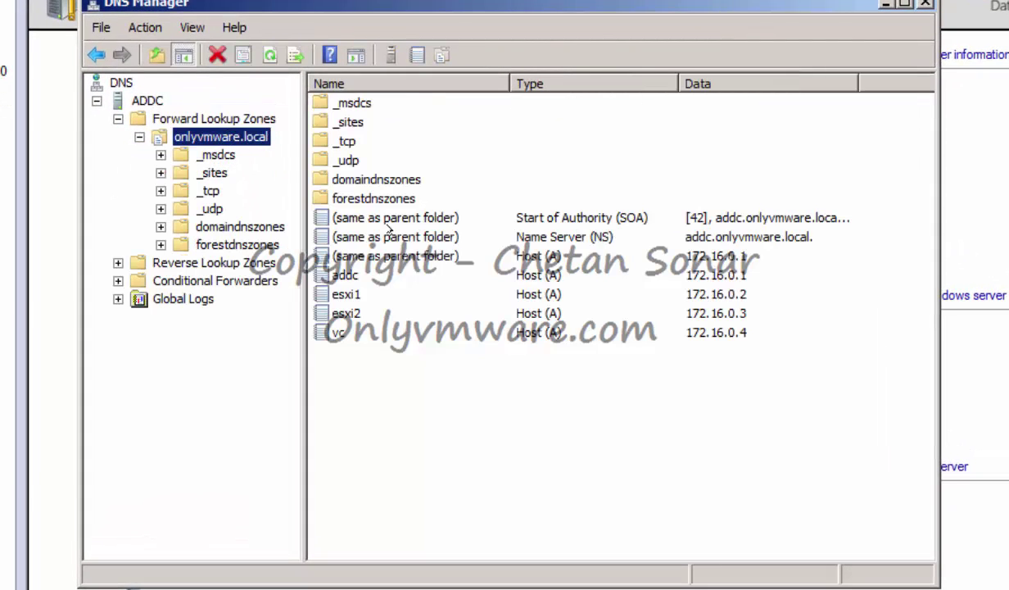
{"action": "left_click", "coordinate": [422, 382]}
{"action": "right_click", "coordinate": [386, 387]}
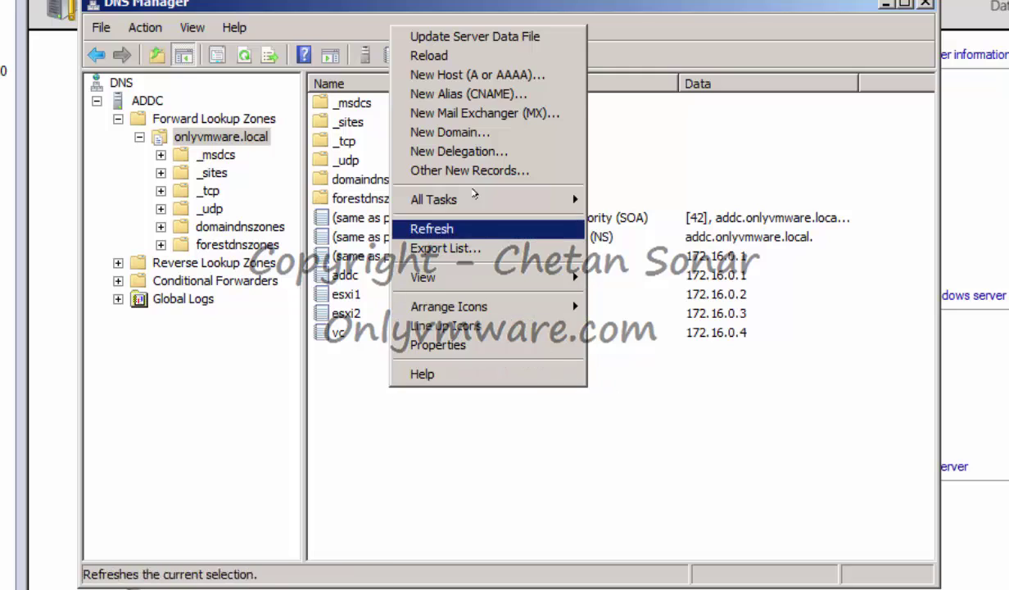
{"action": "left_click", "coordinate": [477, 75]}
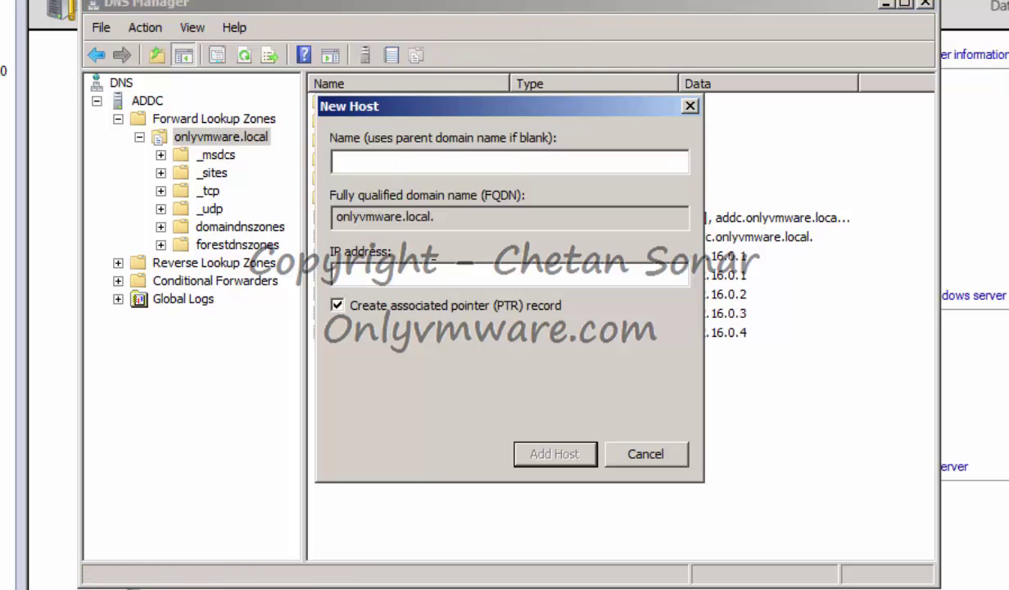
Add host record VC1 with IP 172.16.0.6.
{"action": "type", "text": "VC1"}
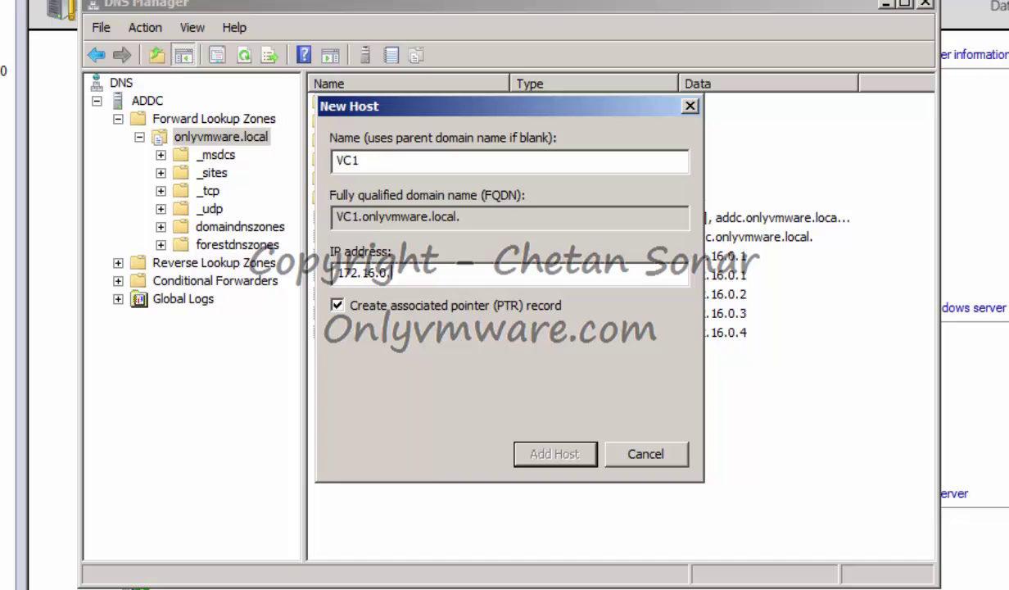
{"action": "type", "text": "6"}
{"action": "left_click", "coordinate": [545, 447]}
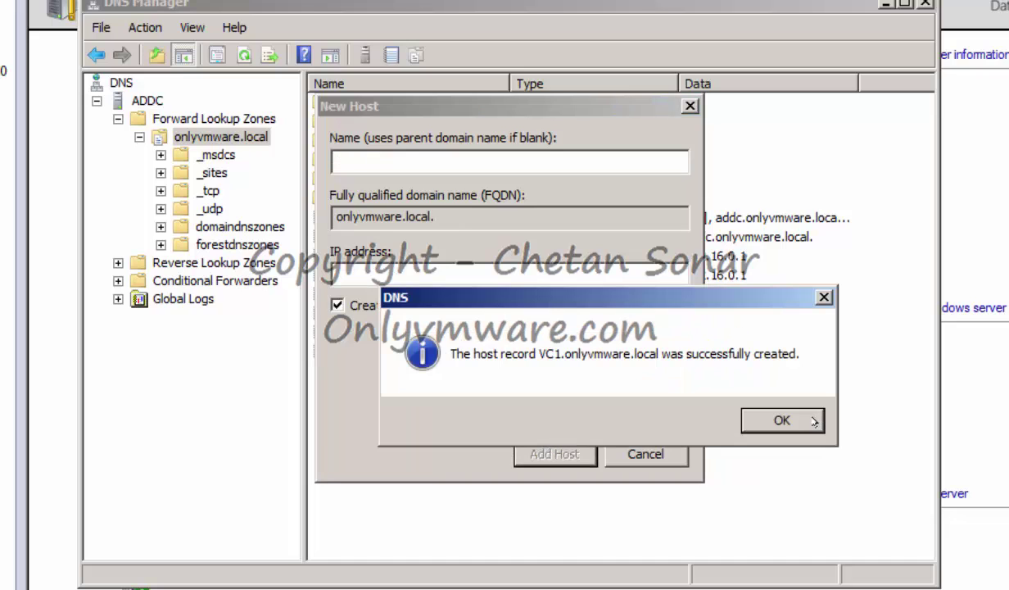
{"action": "left_click", "coordinate": [813, 421]}
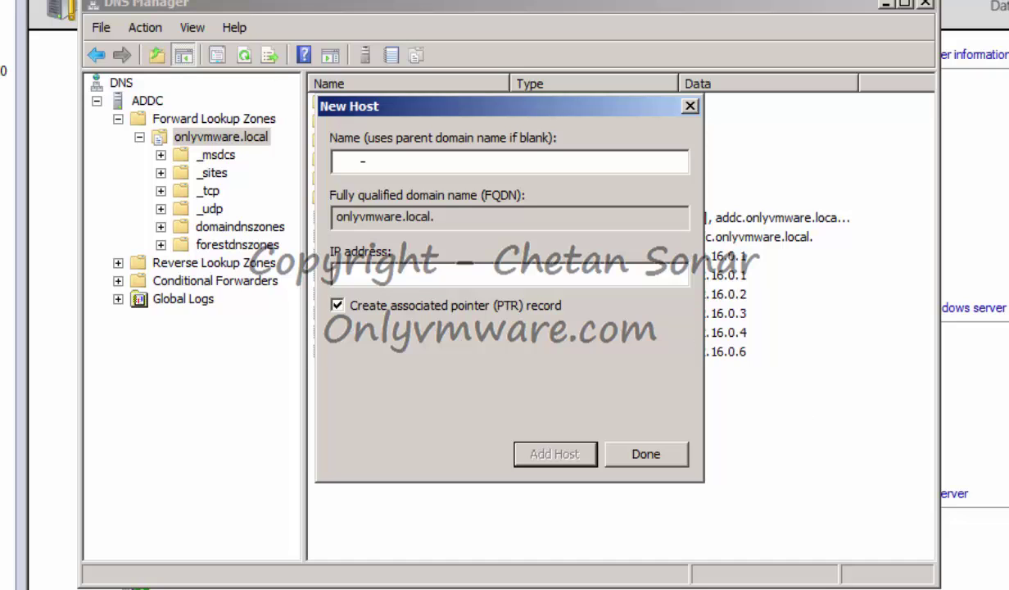
Add host record DB with IP 172.16.0.7 and finish the New Host dialog.
{"action": "type", "text": "DB"}
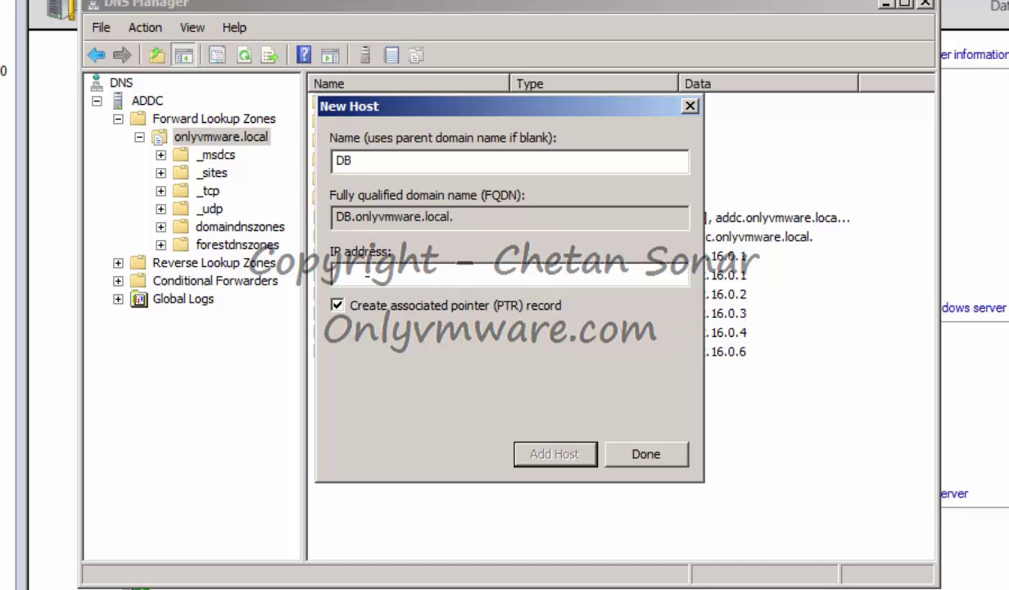
{"action": "type", "text": "172.16.0."}
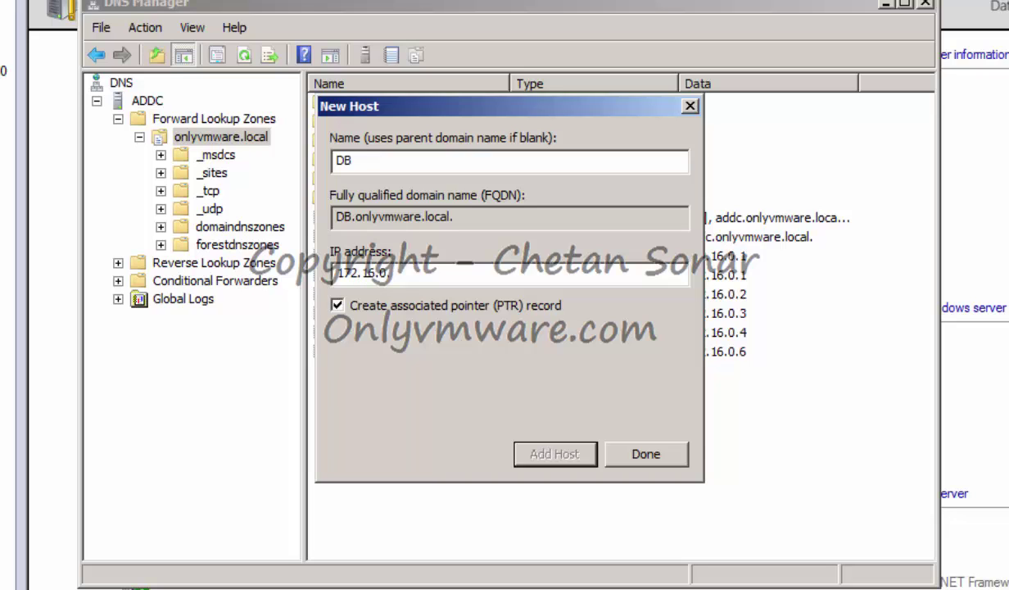
{"action": "type", "text": "5"}
{"action": "left_click", "coordinate": [555, 453]}
{"action": "left_click", "coordinate": [772, 415]}
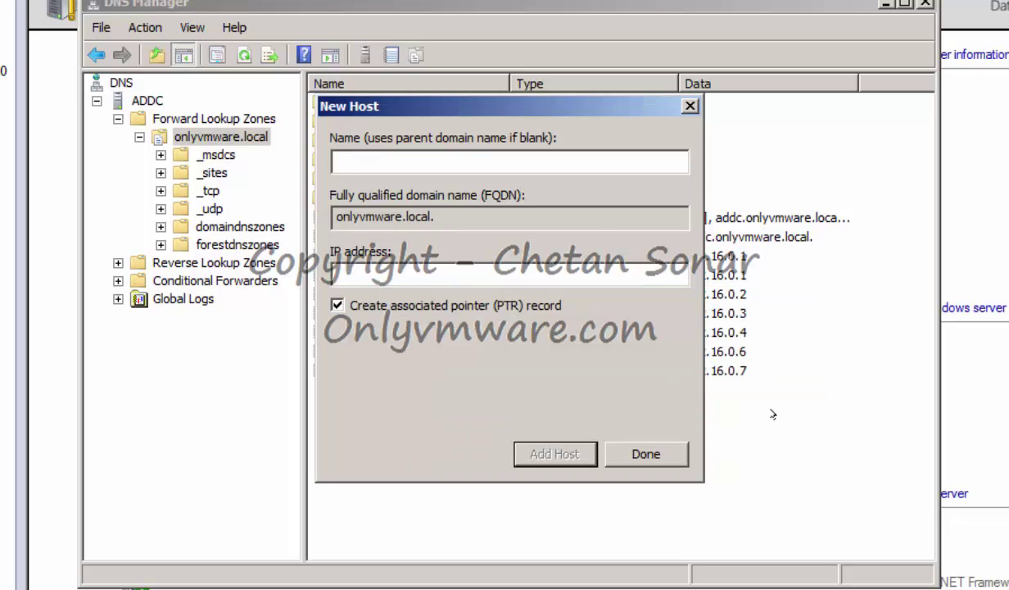
{"action": "left_click", "coordinate": [631, 455]}
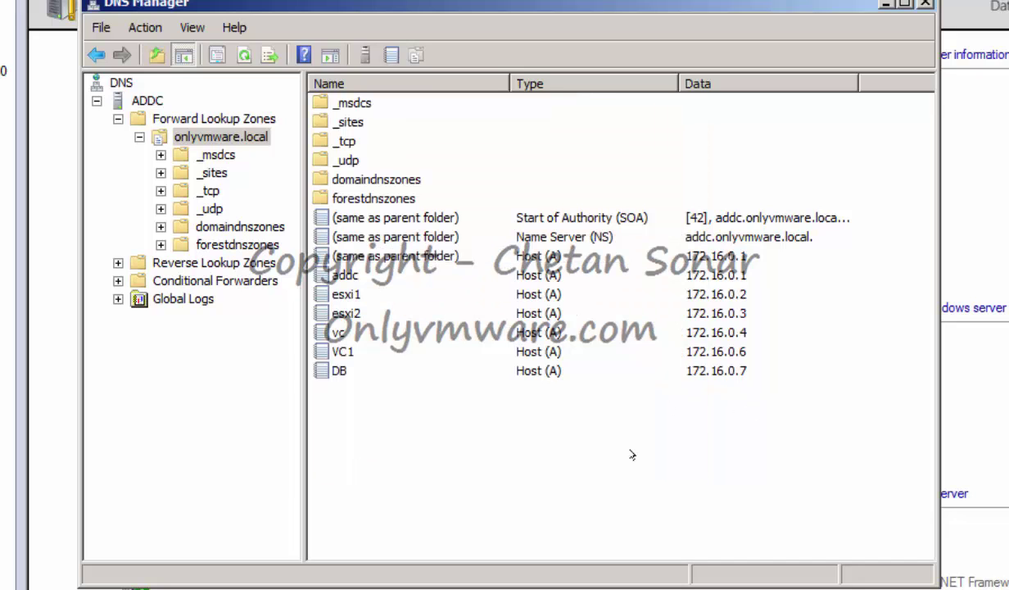
Check the .6 and .7 PTR records in the 0.16.172.in-addr.arpa reverse zone, then close DNS Manager.
{"action": "left_click", "coordinate": [171, 264]}
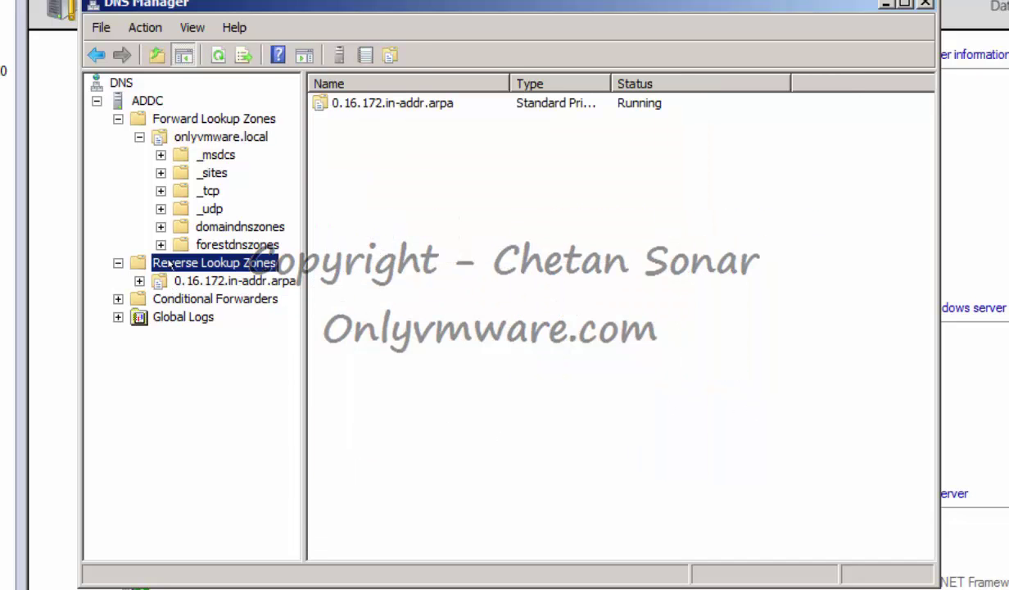
{"action": "left_click", "coordinate": [212, 280]}
{"action": "left_click", "coordinate": [430, 305]}
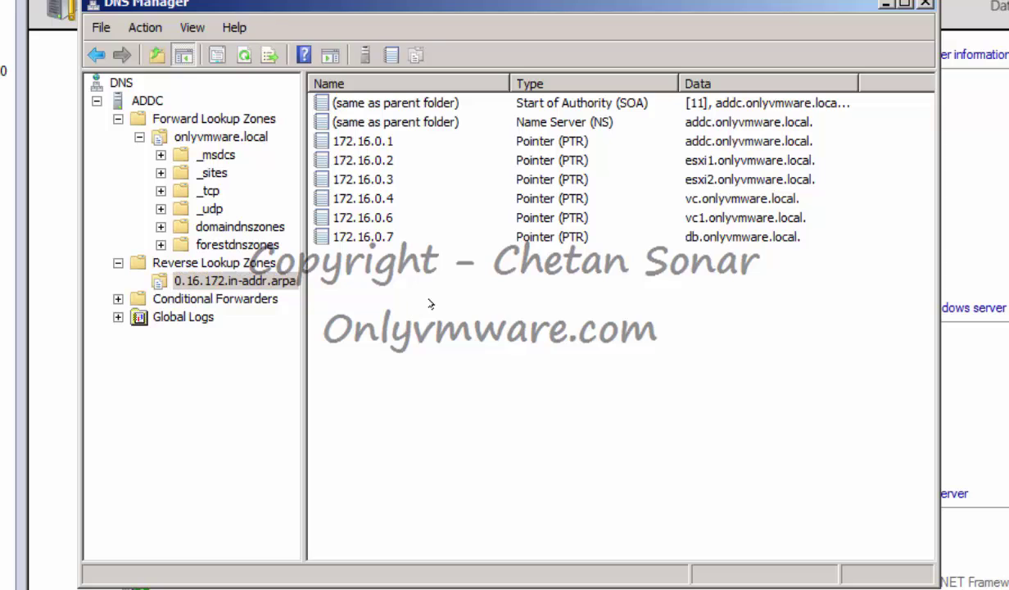
{"action": "left_click", "coordinate": [363, 221]}
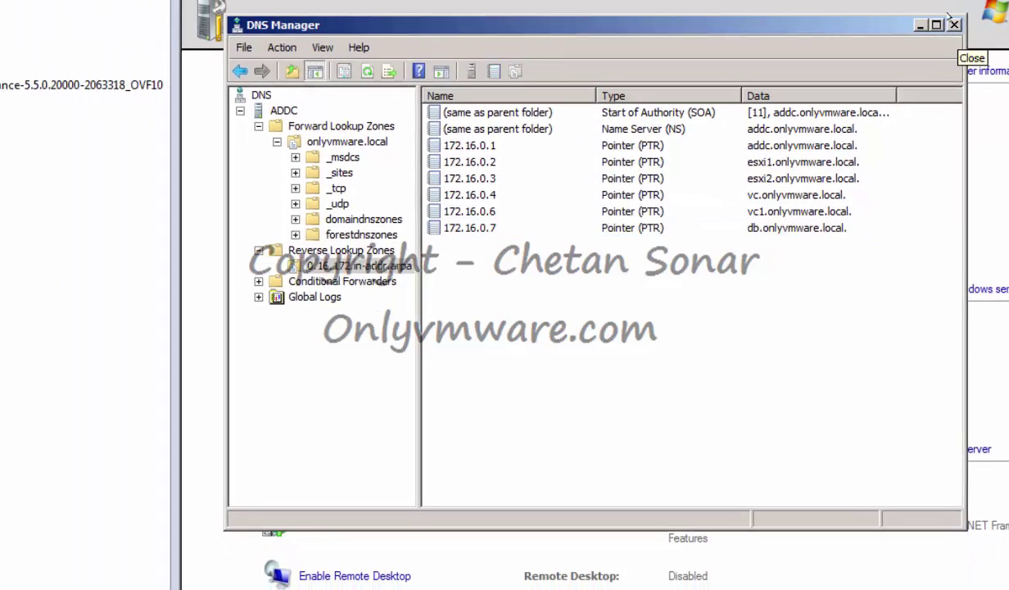
{"action": "left_click", "coordinate": [924, 3]}
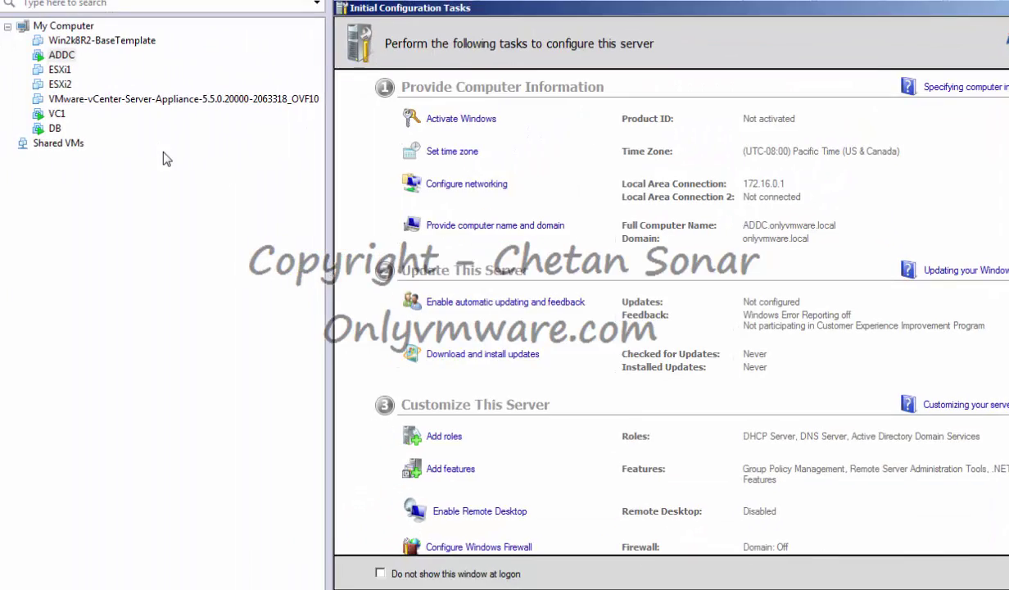
In VC1's console, enter and confirm a new Administrator password to reach the desktop.
{"action": "left_click", "coordinate": [73, 144]}
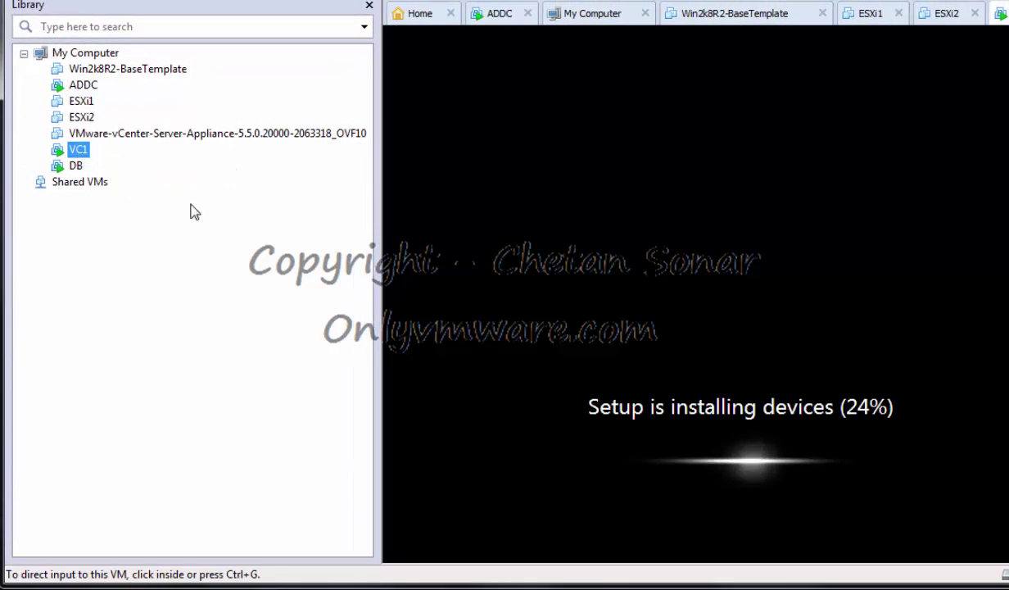
{"action": "left_click", "coordinate": [82, 166]}
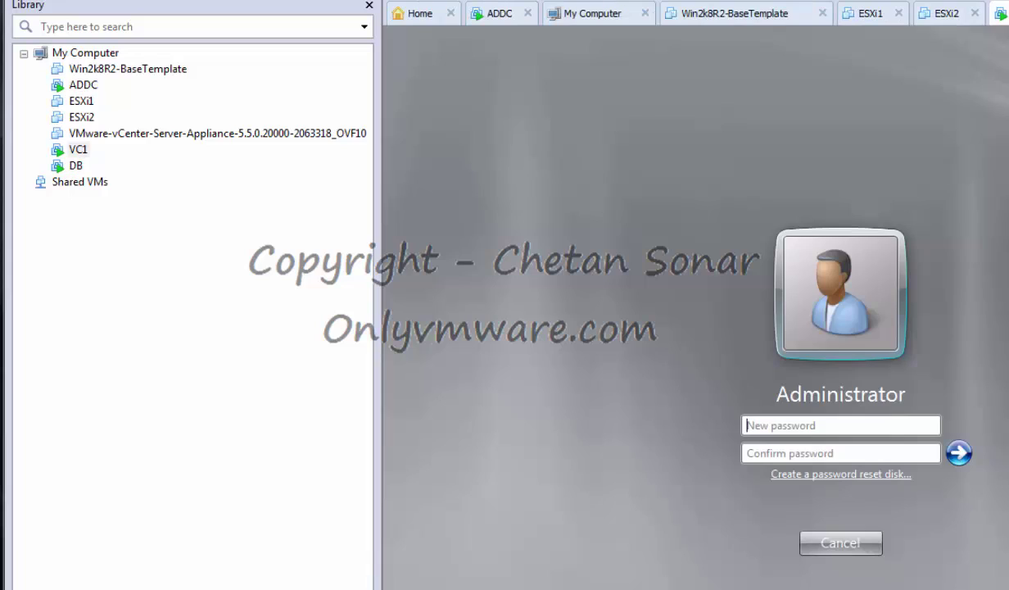
{"action": "left_click", "coordinate": [800, 429]}
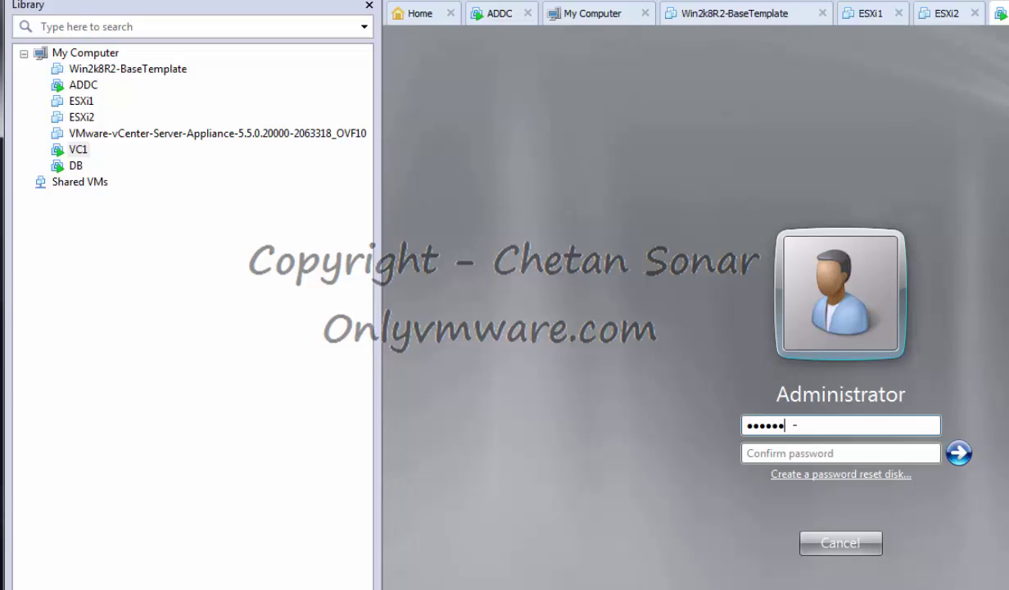
{"action": "key", "text": "Tab"}
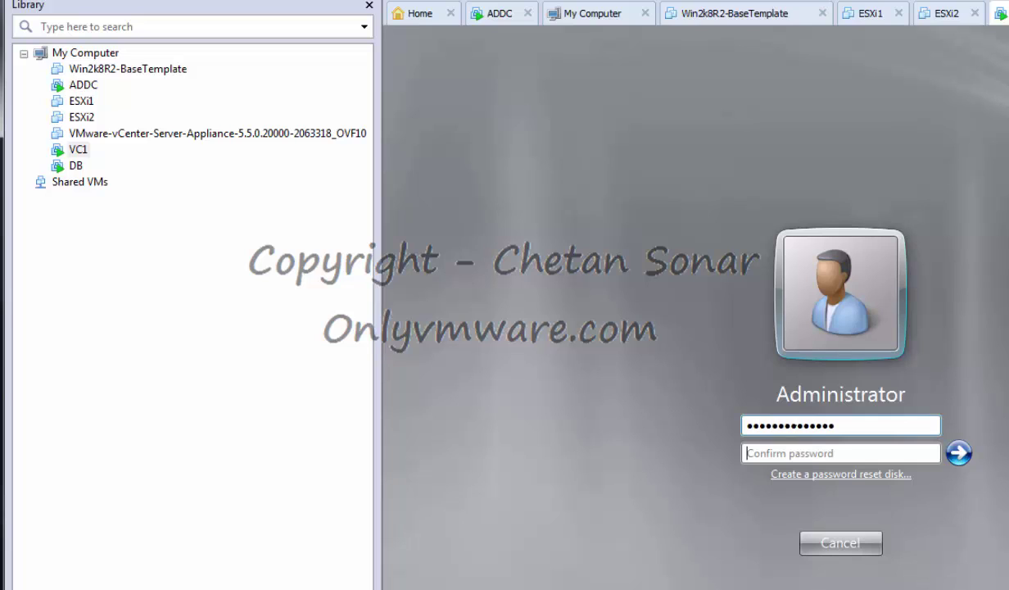
{"action": "type", "text": "••"}
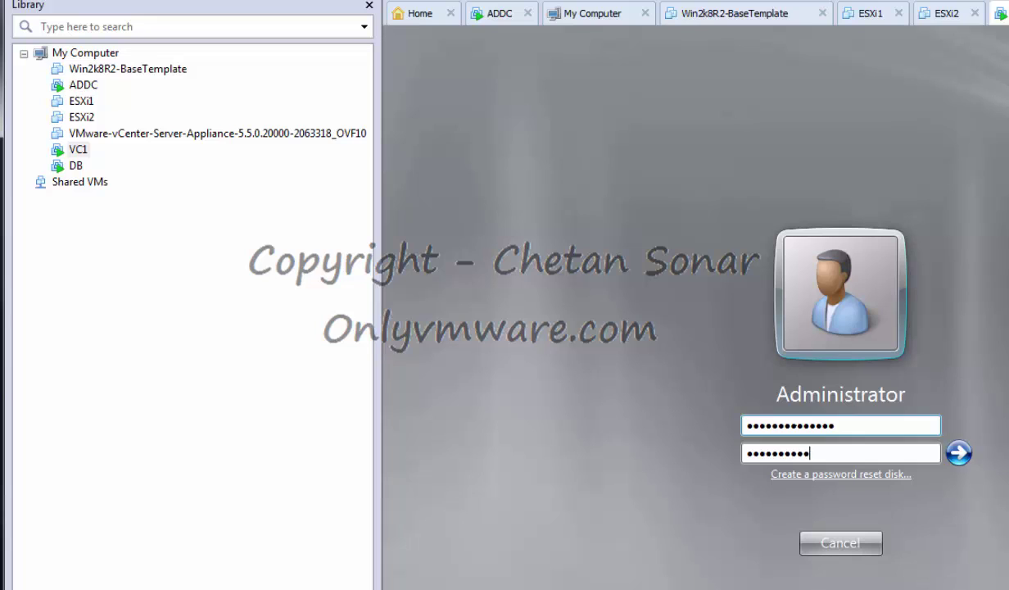
{"action": "key", "text": "Return"}
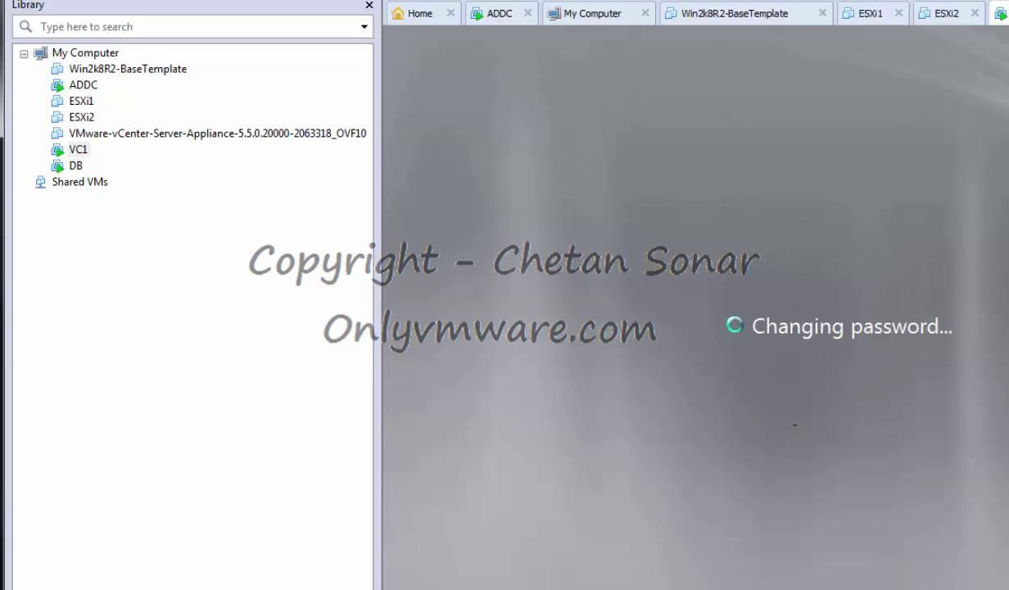
{"action": "type", "text": "••••••"}
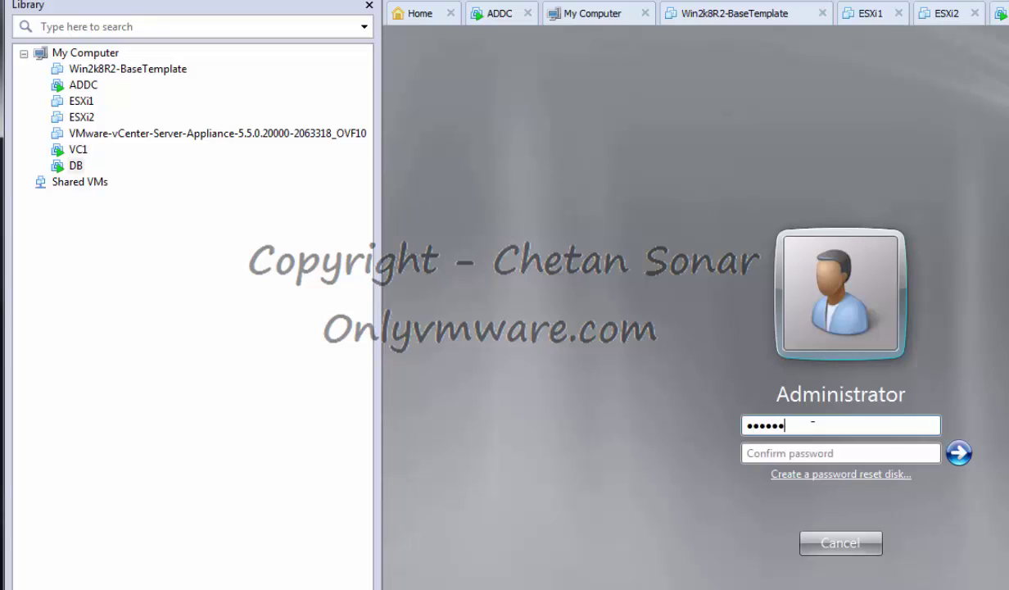
{"action": "type", "text": "••••••"}
{"action": "key", "text": "Tab"}
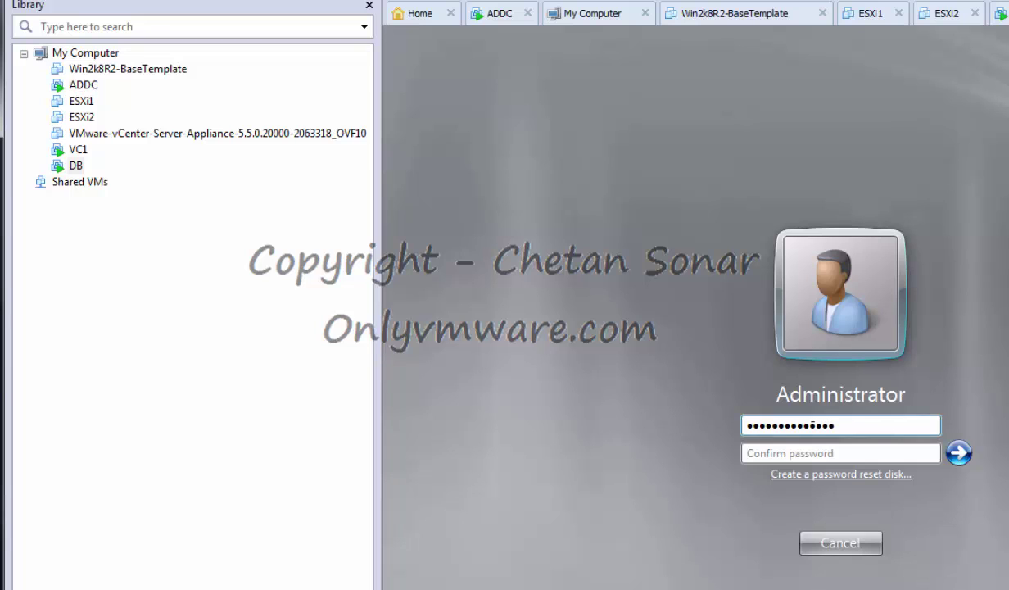
{"action": "type", "text": "••••••••••••"}
{"action": "key", "text": "Return"}
{"action": "left_click", "coordinate": [78, 149]}
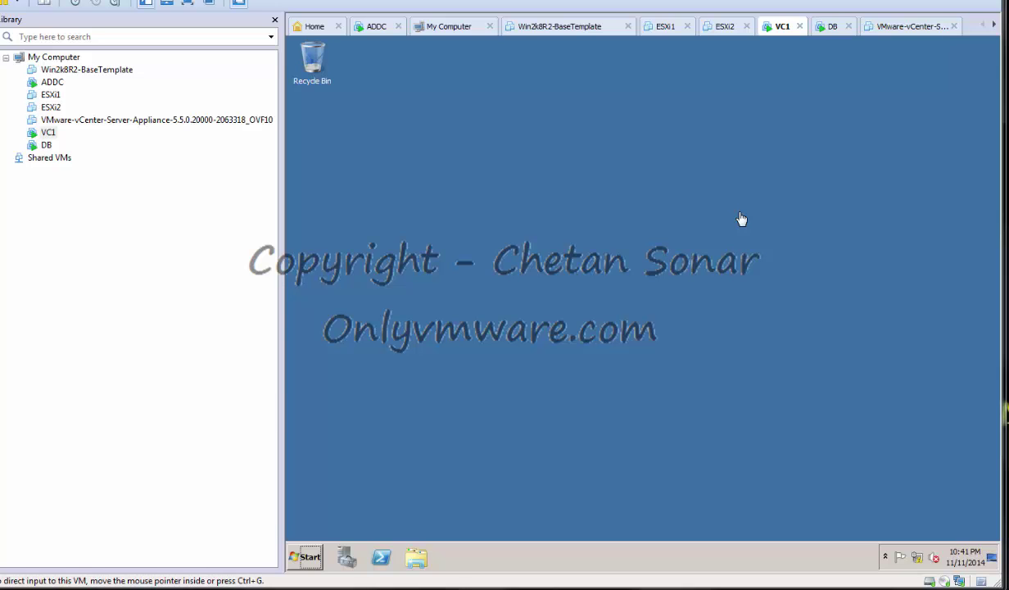
Open the IPv4 properties of VC1's Local Area Connection.
{"action": "left_click", "coordinate": [917, 557]}
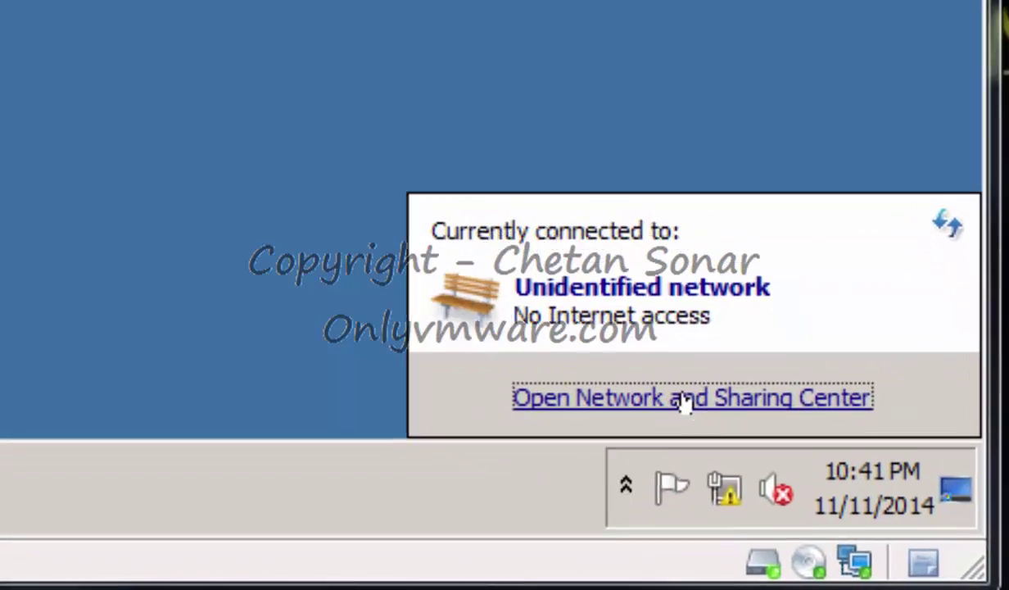
{"action": "left_click", "coordinate": [684, 402]}
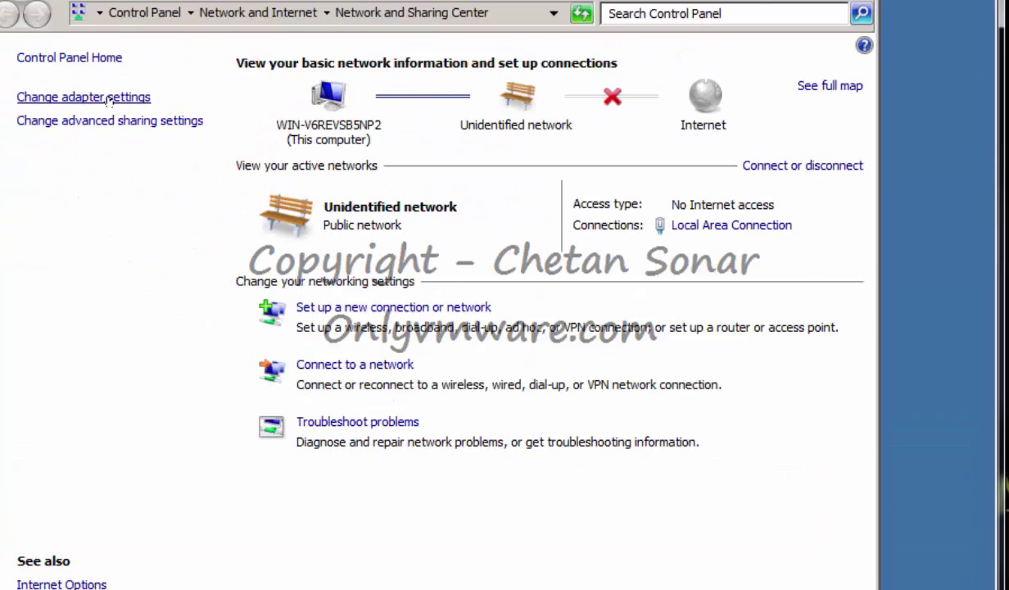
{"action": "left_click", "coordinate": [109, 99]}
{"action": "left_click", "coordinate": [106, 103]}
{"action": "right_click", "coordinate": [108, 100]}
{"action": "left_click", "coordinate": [196, 280]}
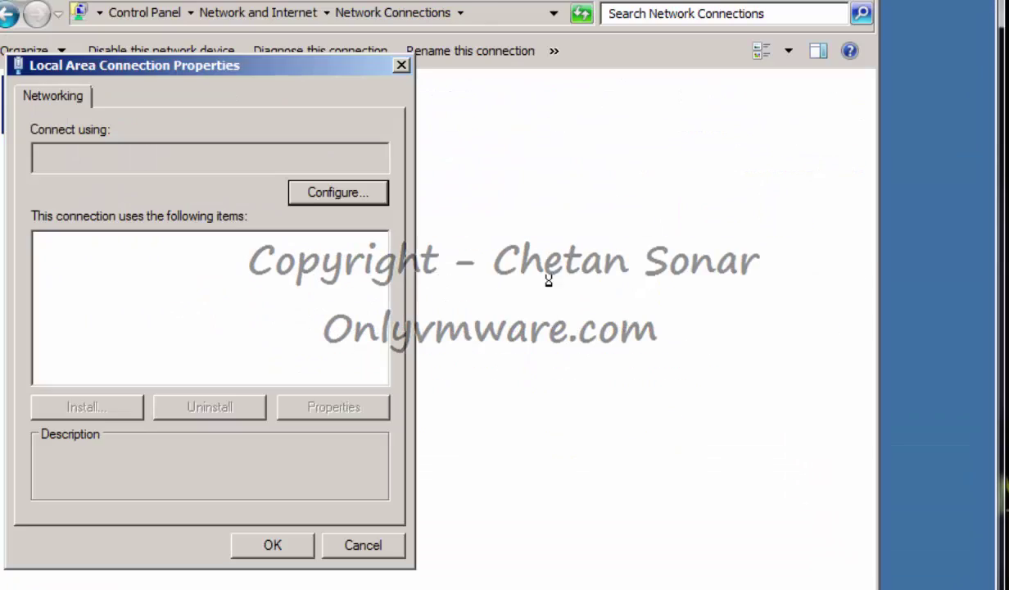
{"action": "left_click", "coordinate": [254, 317]}
{"action": "left_click", "coordinate": [328, 407]}
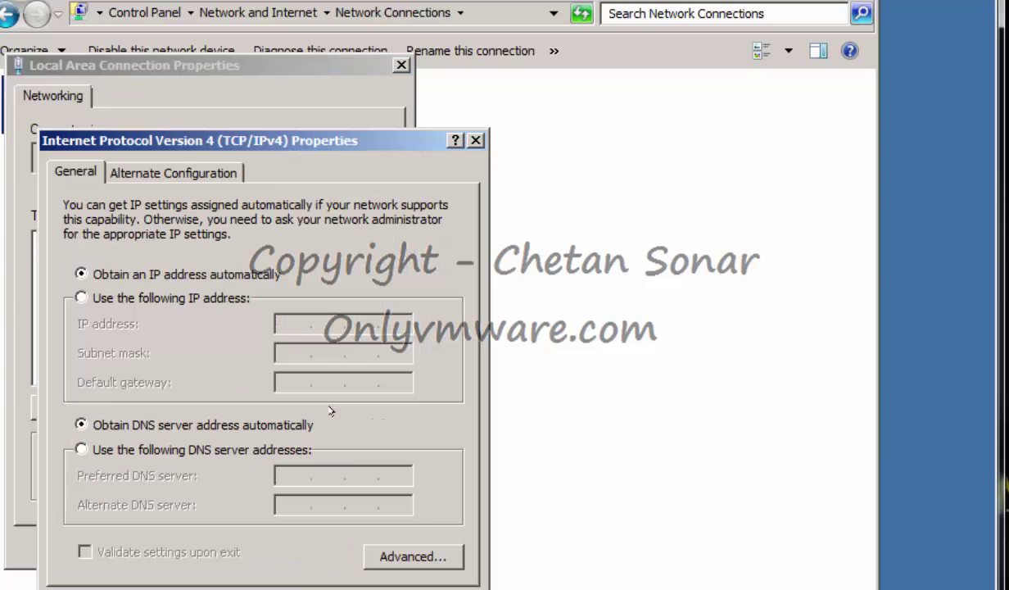
Assign static IP 172.16.0.6, mask 255.255.255.0, with gateway and DNS set to 172.16.0.1.
{"action": "left_click", "coordinate": [80, 297]}
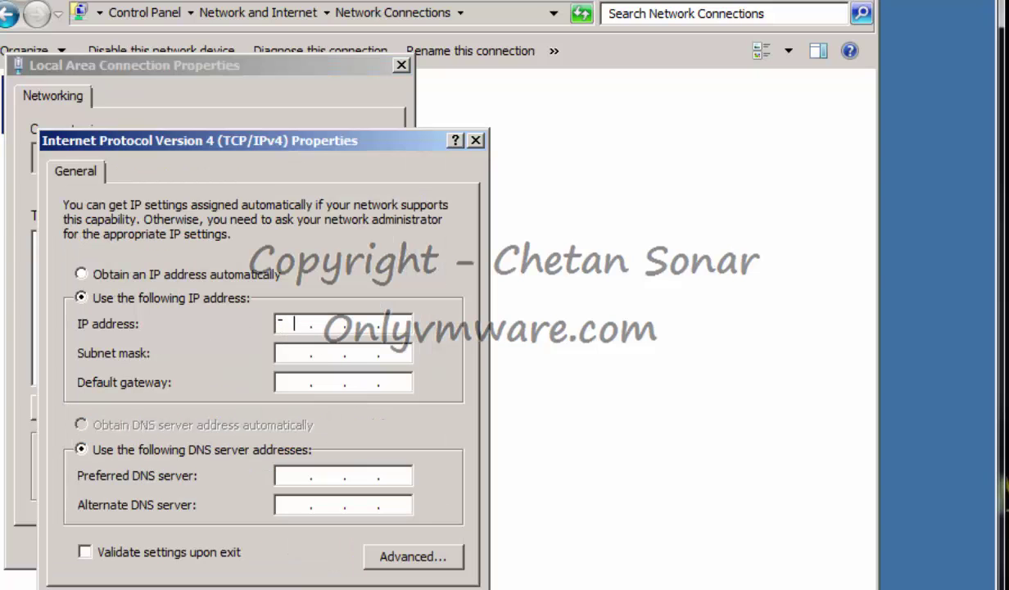
{"action": "type", "text": "172 . 16 . 0 . 6"}
{"action": "key", "text": "Tab"}
{"action": "type", "text": "255.255.25"}
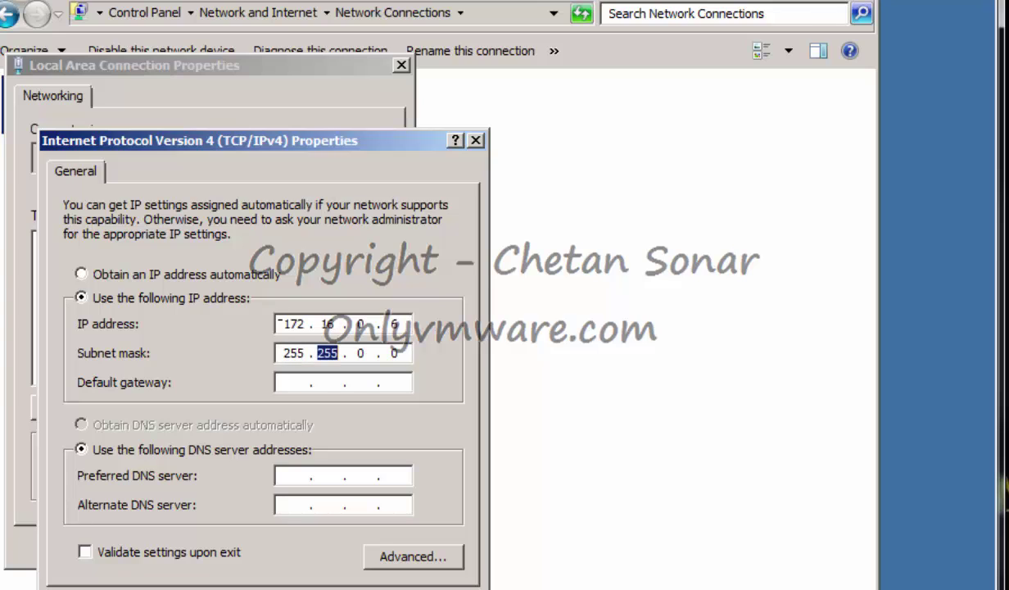
{"action": "type", "text": "5"}
{"action": "key", "text": "Tab"}
{"action": "type", "text": "172.16.0."}
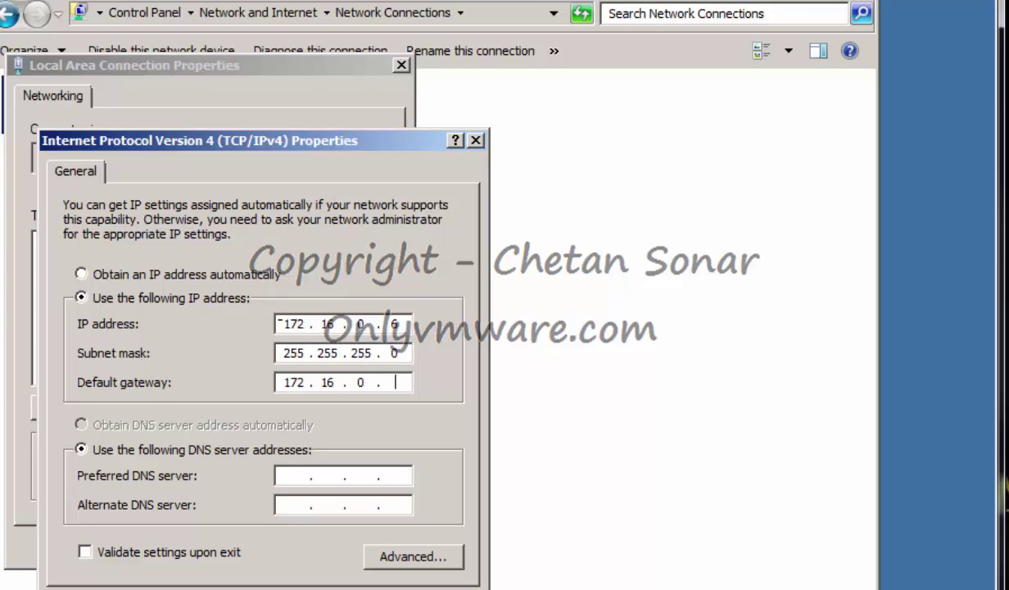
{"action": "type", "text": "1"}
{"action": "key", "text": "Tab"}
{"action": "type", "text": "172.1."}
{"action": "type", "text": "16"}
{"action": "key", "text": "BackSpace"}
{"action": "key", "text": "BackSpace"}
{"action": "type", "text": "16."}
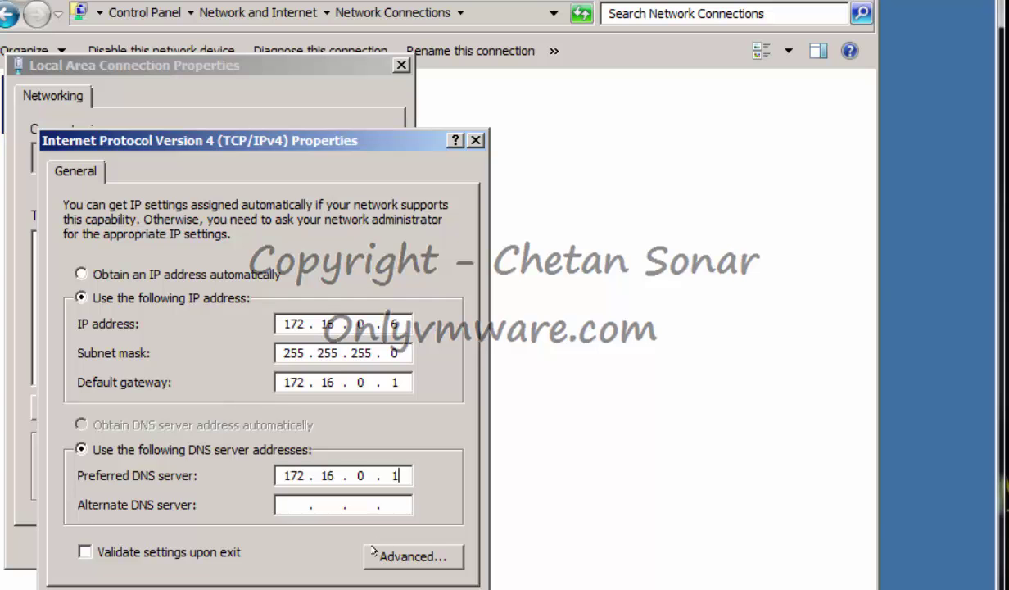
{"action": "key", "text": "Return"}
{"action": "left_click", "coordinate": [271, 545]}
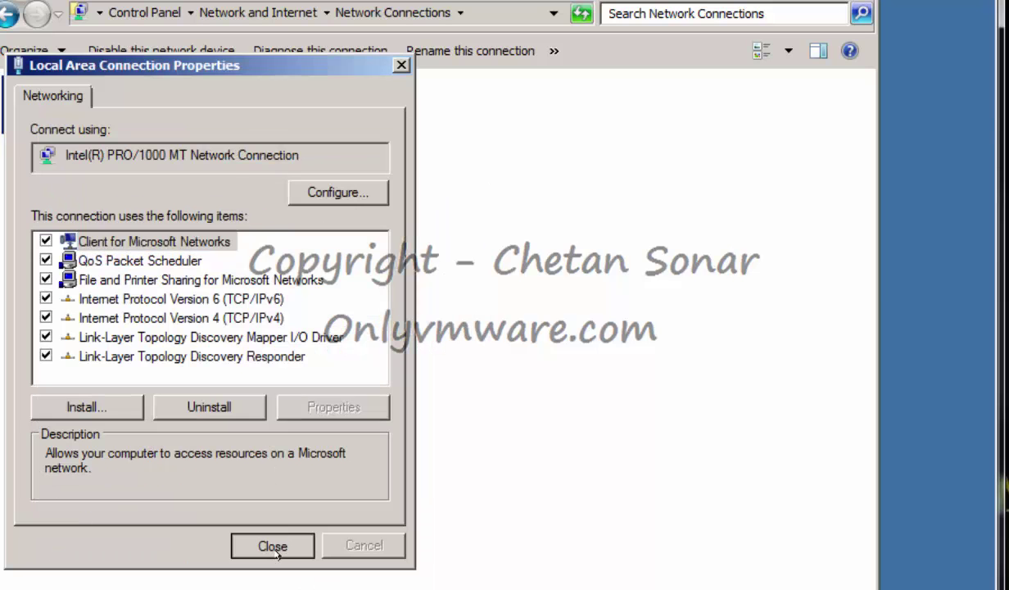
Change the guest's computer name to VC1 and restart it to apply.
{"action": "key", "text": "alt+F4"}
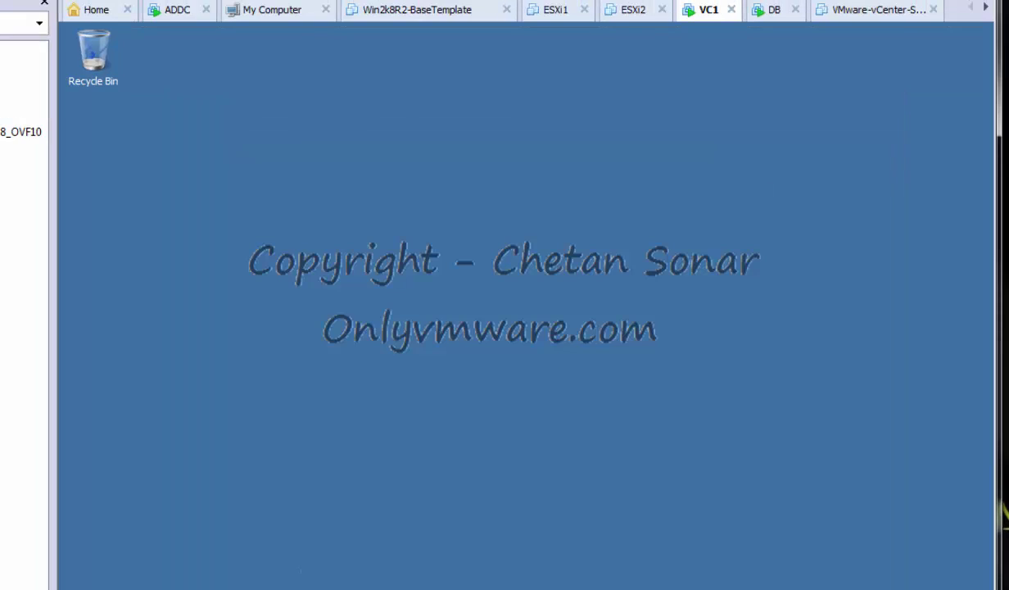
{"action": "key", "text": "super"}
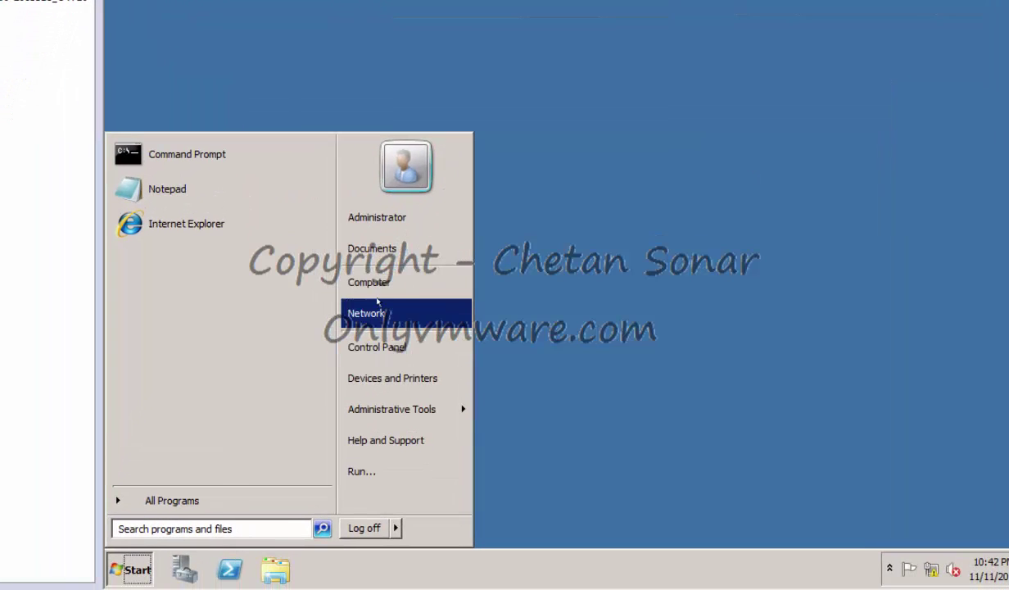
{"action": "right_click", "coordinate": [383, 281]}
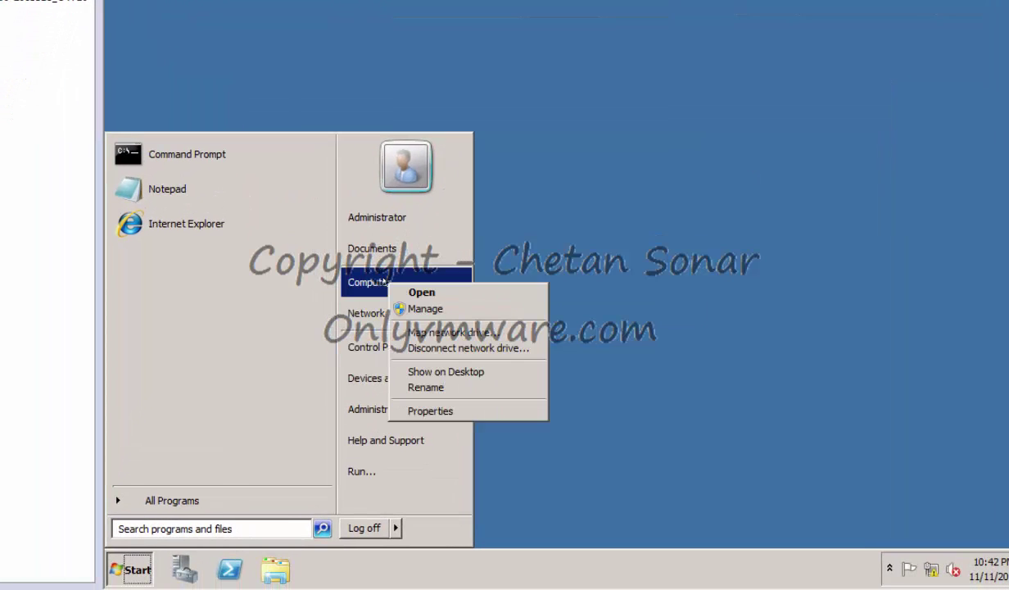
{"action": "left_click", "coordinate": [457, 411]}
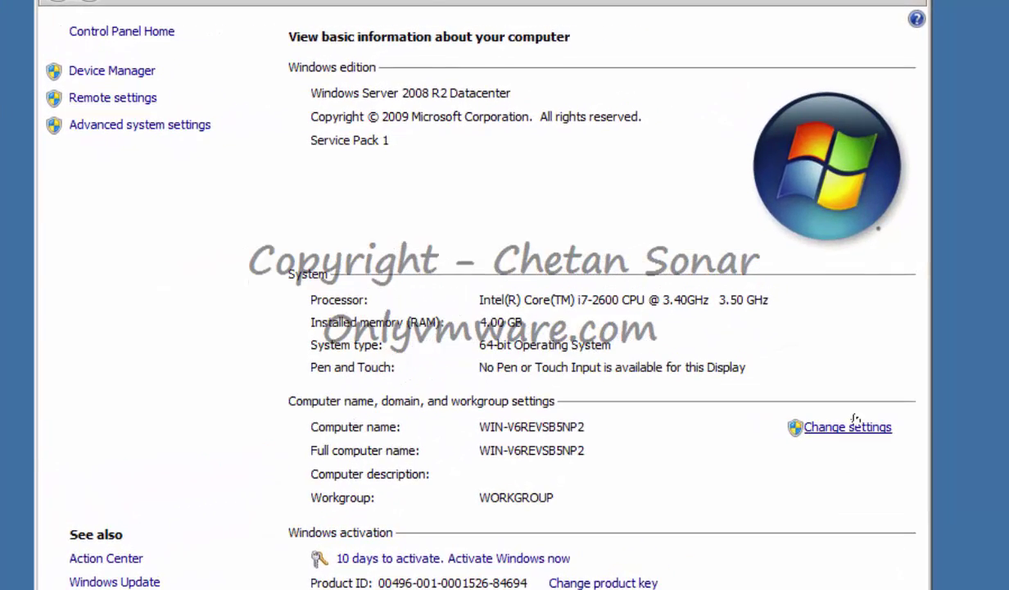
{"action": "left_click", "coordinate": [859, 392]}
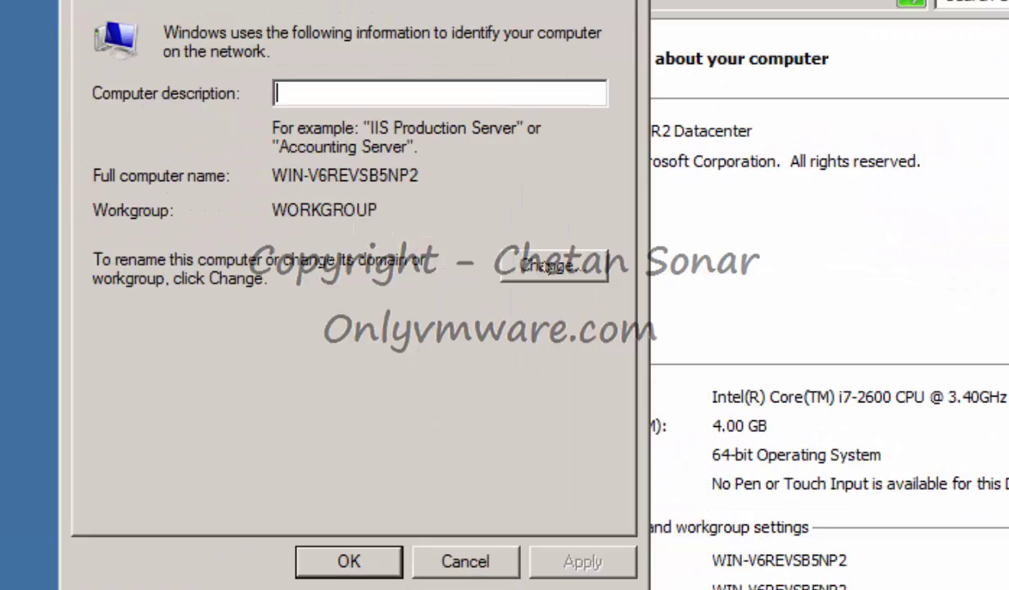
{"action": "left_click", "coordinate": [413, 229]}
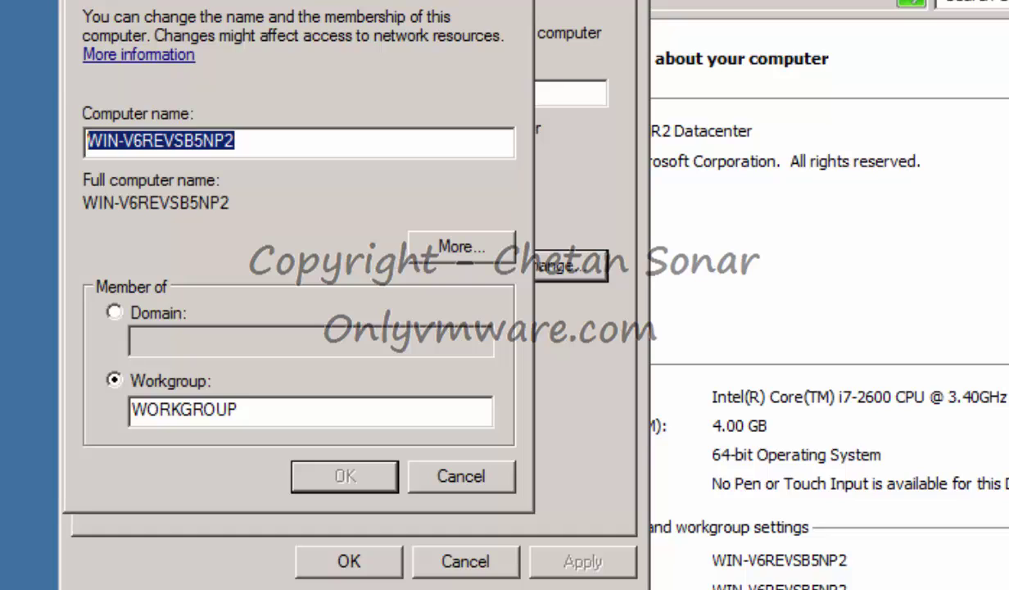
{"action": "type", "text": "VC1"}
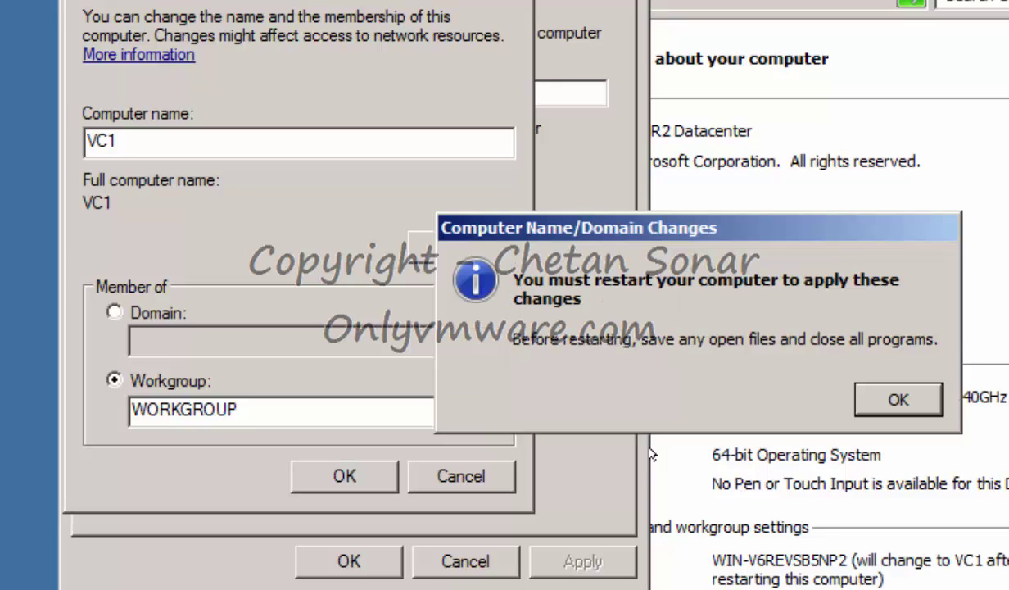
{"action": "left_click", "coordinate": [854, 389]}
{"action": "left_click", "coordinate": [344, 560]}
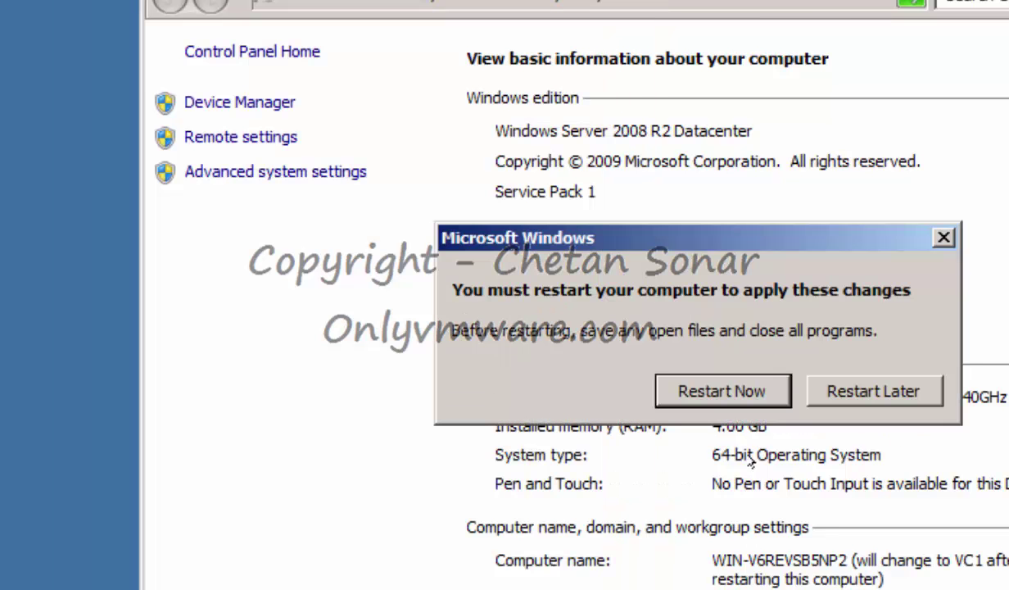
{"action": "left_click", "coordinate": [743, 389]}
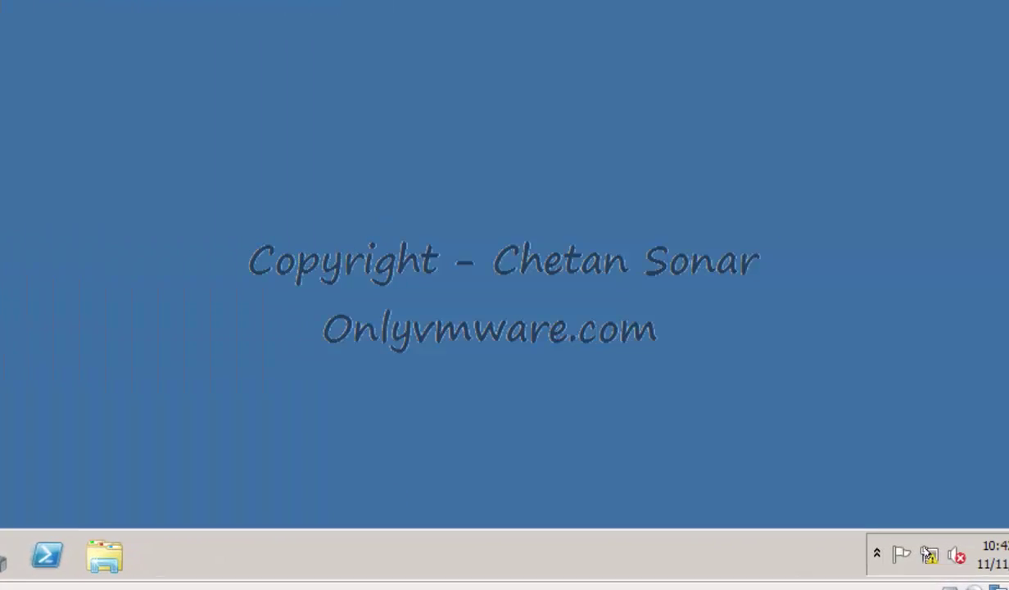
Open the IPv4 properties of the DB guest's Local Area Connection.
{"action": "left_click", "coordinate": [827, 555]}
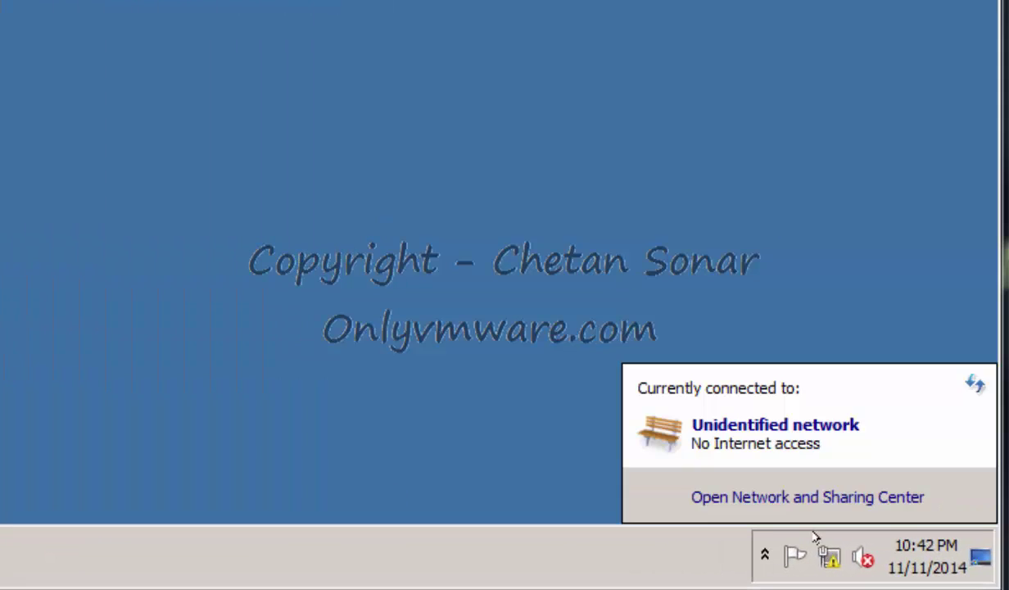
{"action": "left_click", "coordinate": [804, 497]}
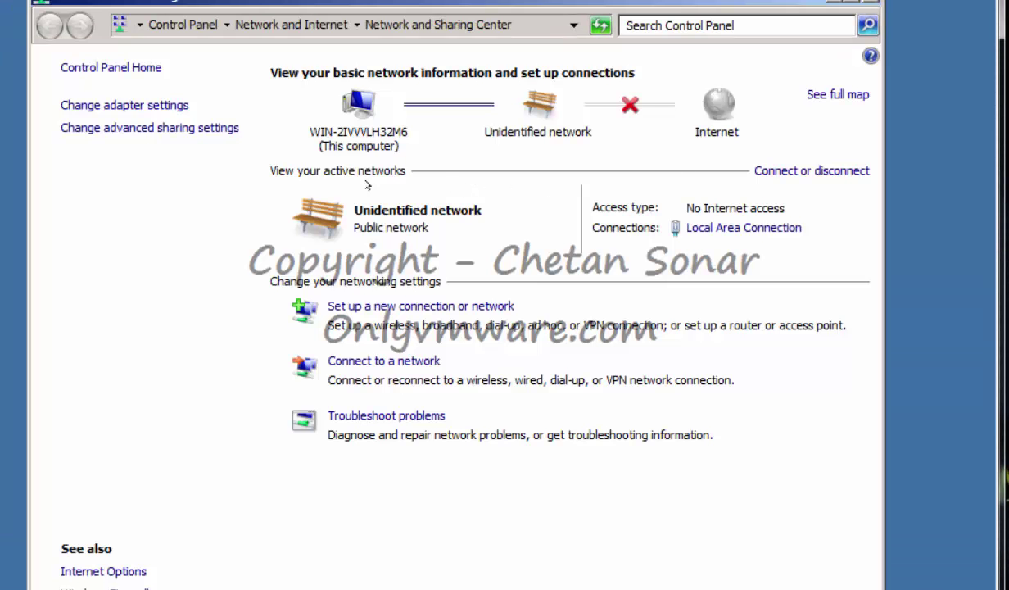
{"action": "left_click", "coordinate": [124, 105]}
{"action": "left_click", "coordinate": [148, 112]}
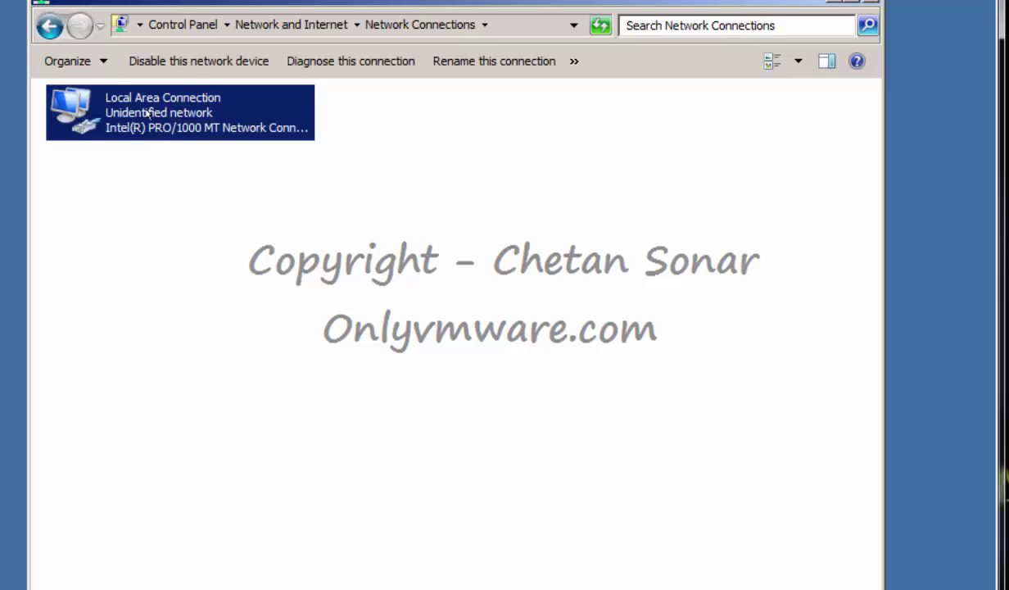
{"action": "right_click", "coordinate": [147, 112]}
{"action": "left_click", "coordinate": [242, 290]}
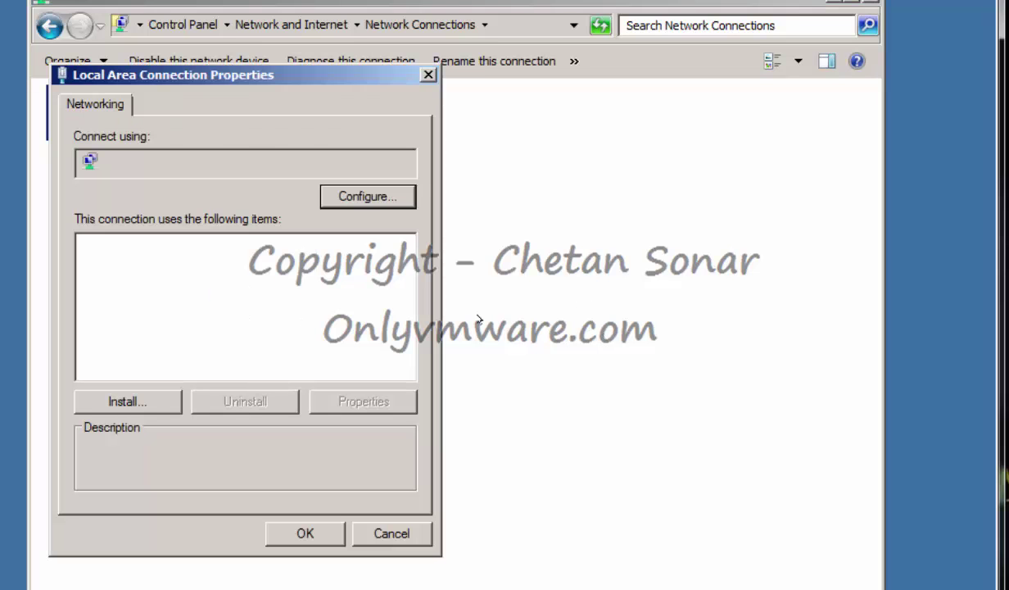
{"action": "left_click", "coordinate": [288, 303]}
{"action": "left_click", "coordinate": [360, 401]}
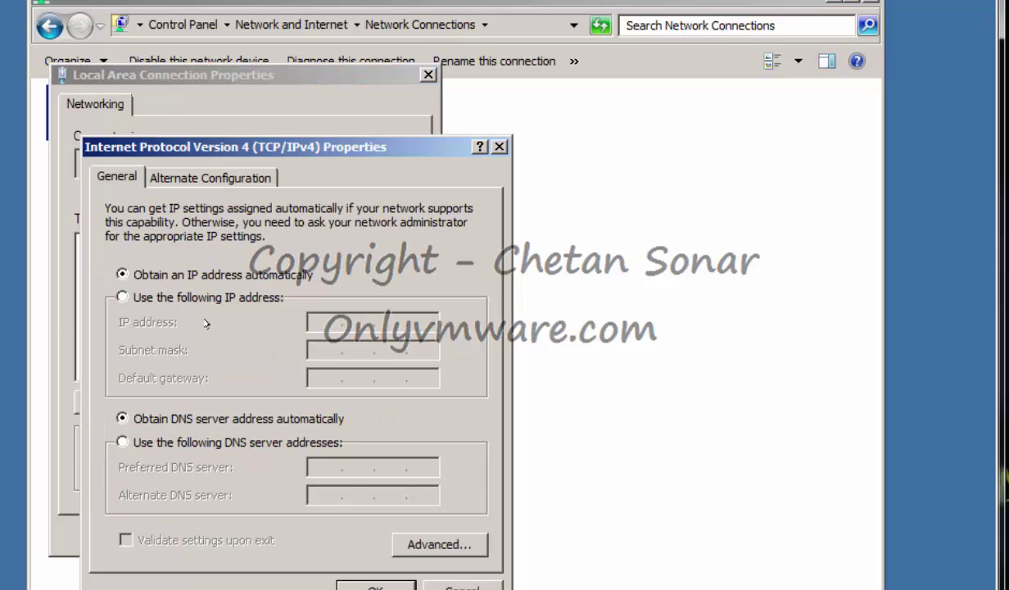
Assign static IP 172.16.0.7, mask 255.255.255.0, gateway 172.16.0.1, and a preferred DNS server.
{"action": "left_click", "coordinate": [179, 296]}
{"action": "type", "text": "172."}
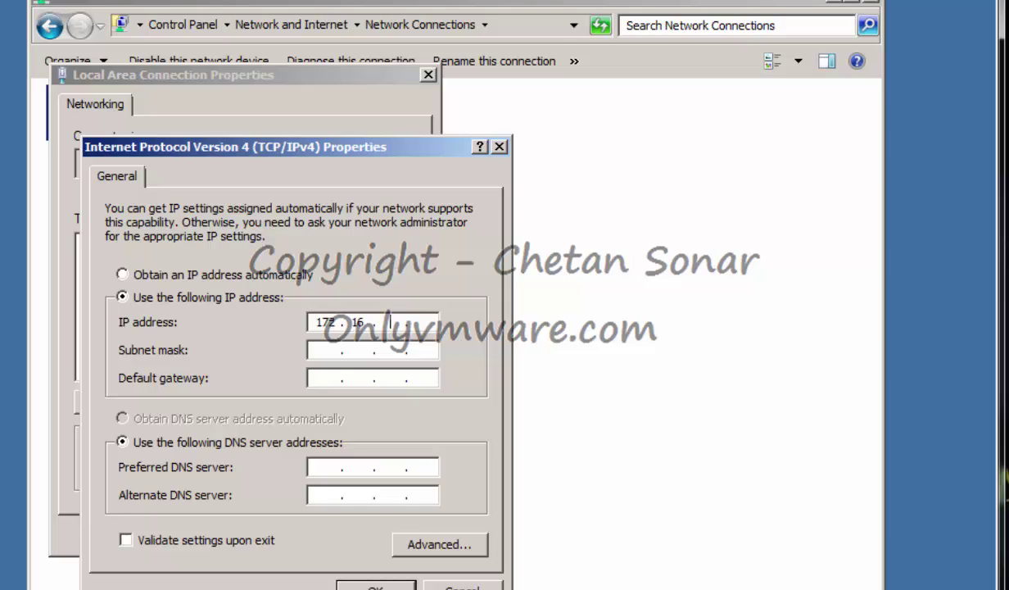
{"action": "type", "text": "16.0.7"}
{"action": "key", "text": "Tab"}
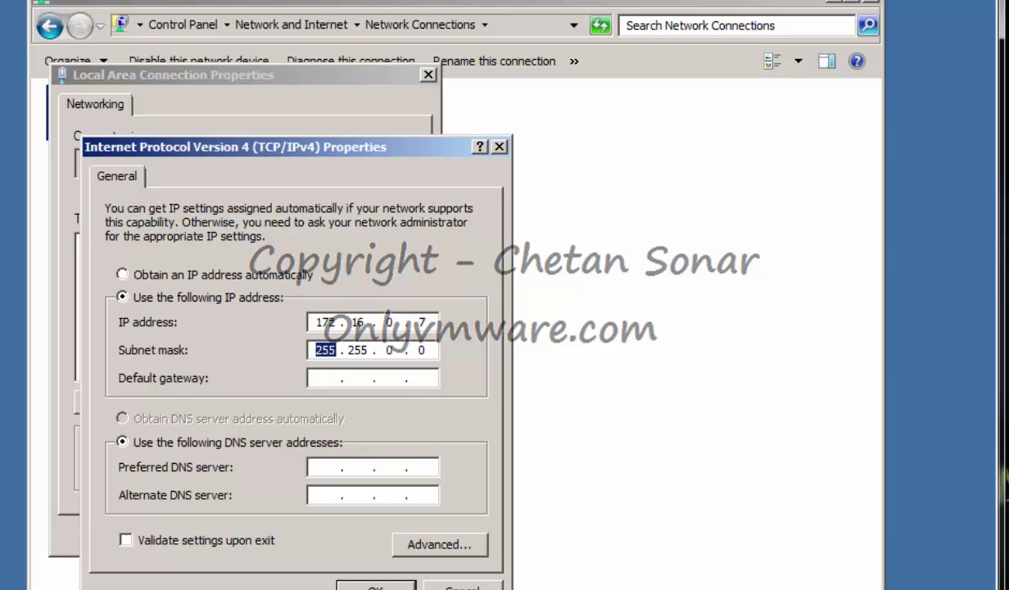
{"action": "type", "text": "255 . 255 . "}
{"action": "type", "text": "255"}
{"action": "key", "text": "Tab"}
{"action": "type", "text": "172.1"}
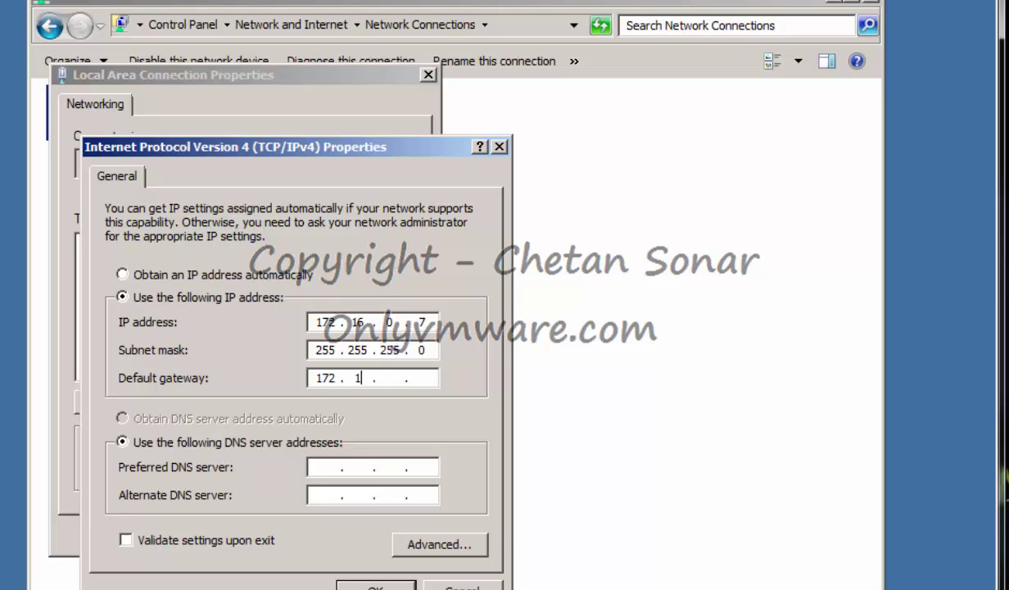
{"action": "type", "text": "6.0.1"}
{"action": "key", "text": "Tab"}
{"action": "key", "text": "Tab"}
{"action": "type", "text": "172 . 16"}
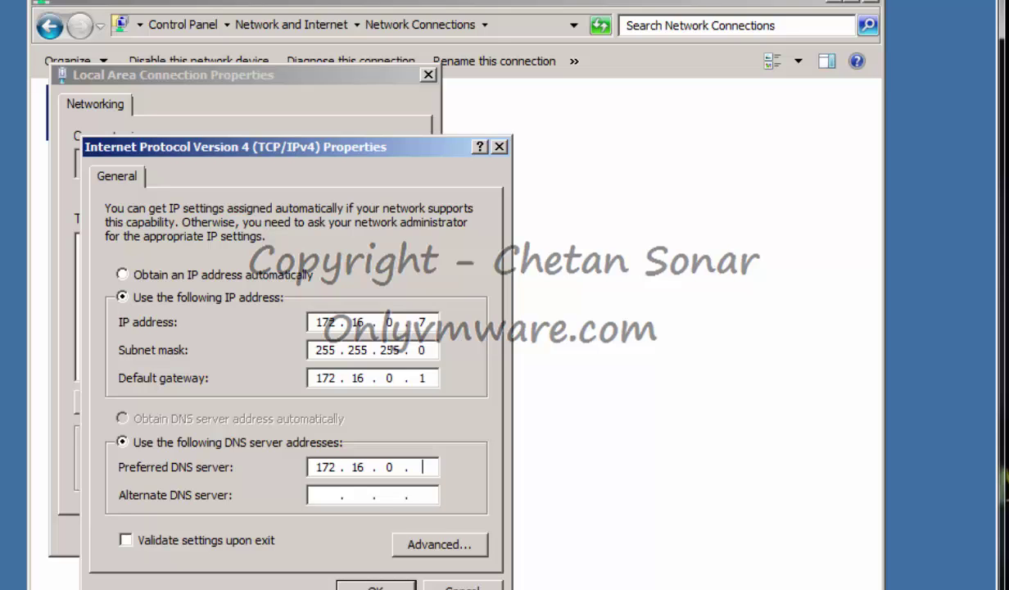
{"action": "key", "text": "Return"}
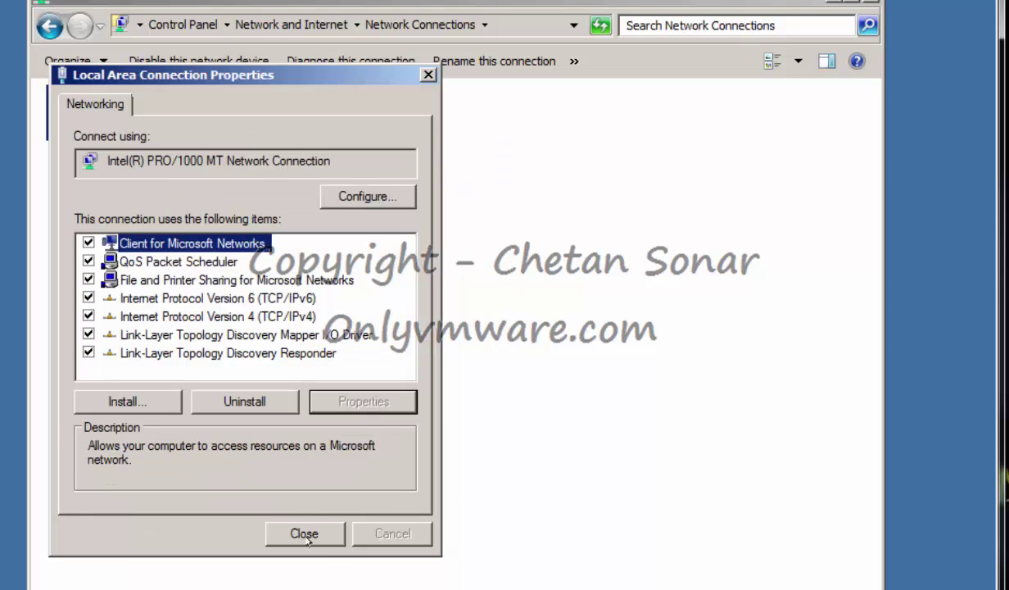
{"action": "left_click", "coordinate": [282, 524]}
Close the network connections window and open the guest's computer name settings.
{"action": "left_click", "coordinate": [870, 2]}
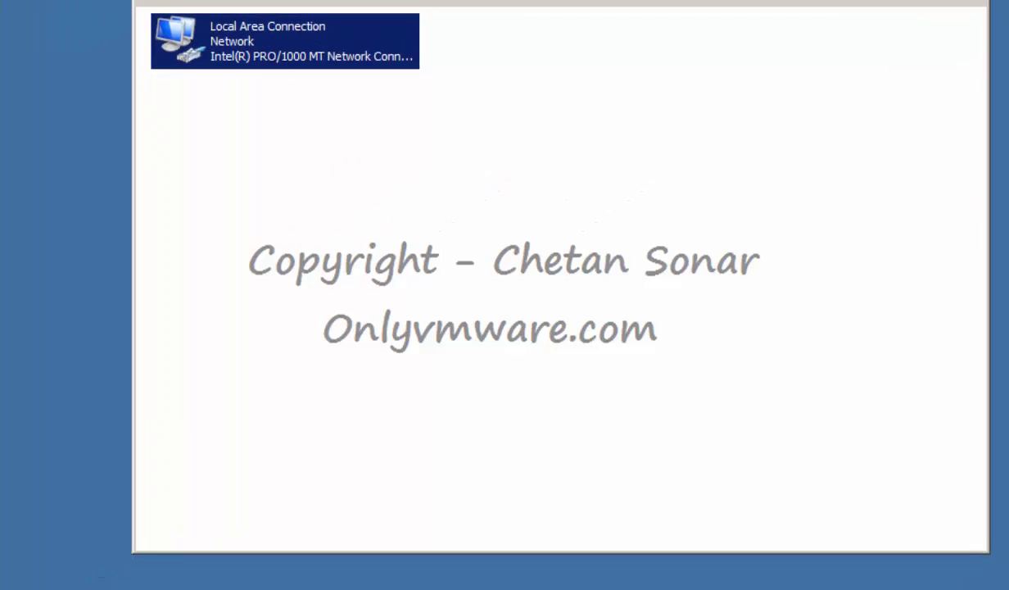
{"action": "left_click", "coordinate": [107, 569]}
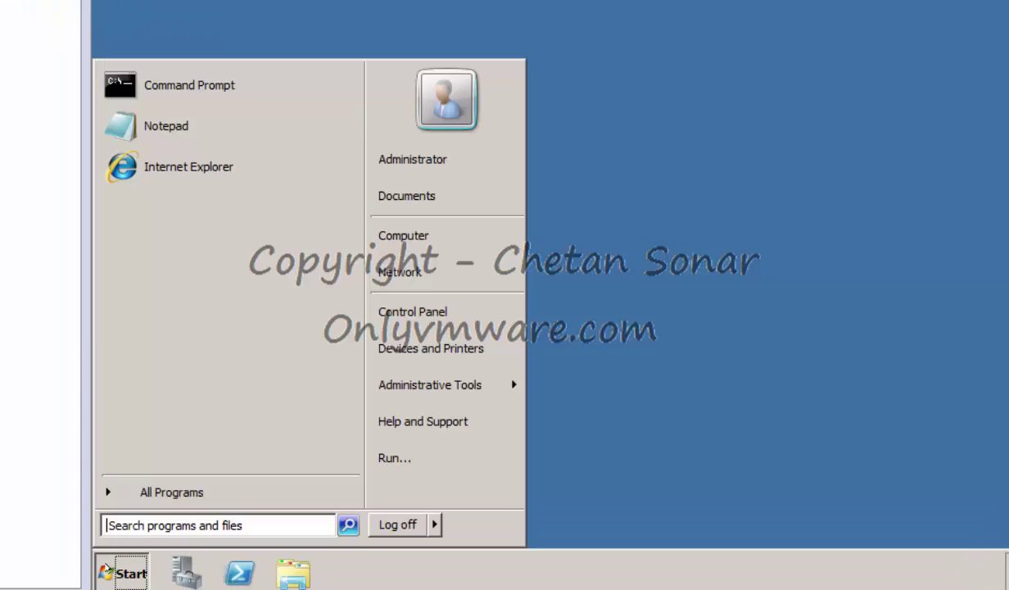
{"action": "right_click", "coordinate": [436, 235]}
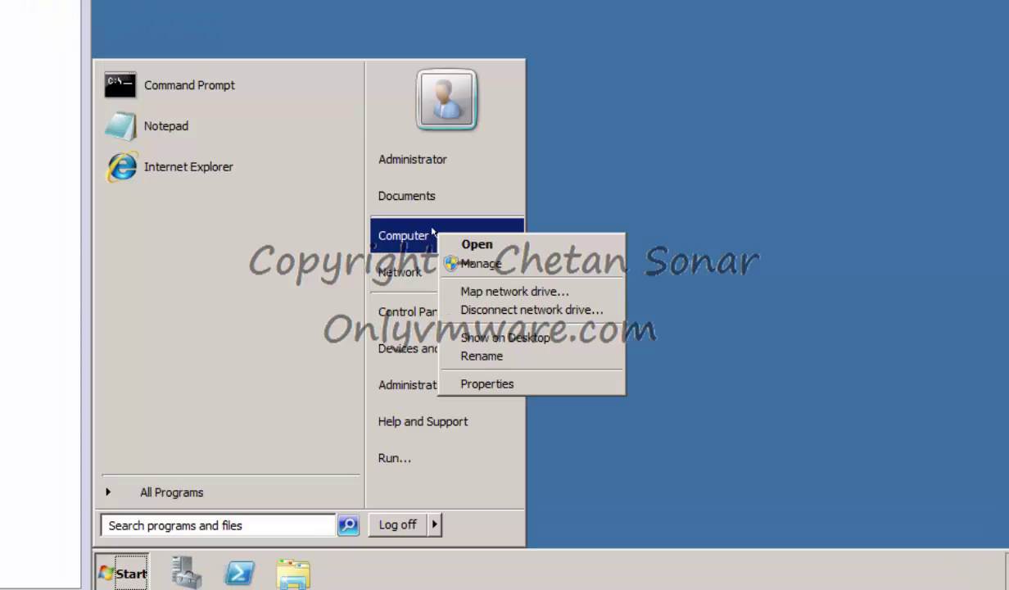
{"action": "left_click", "coordinate": [508, 385]}
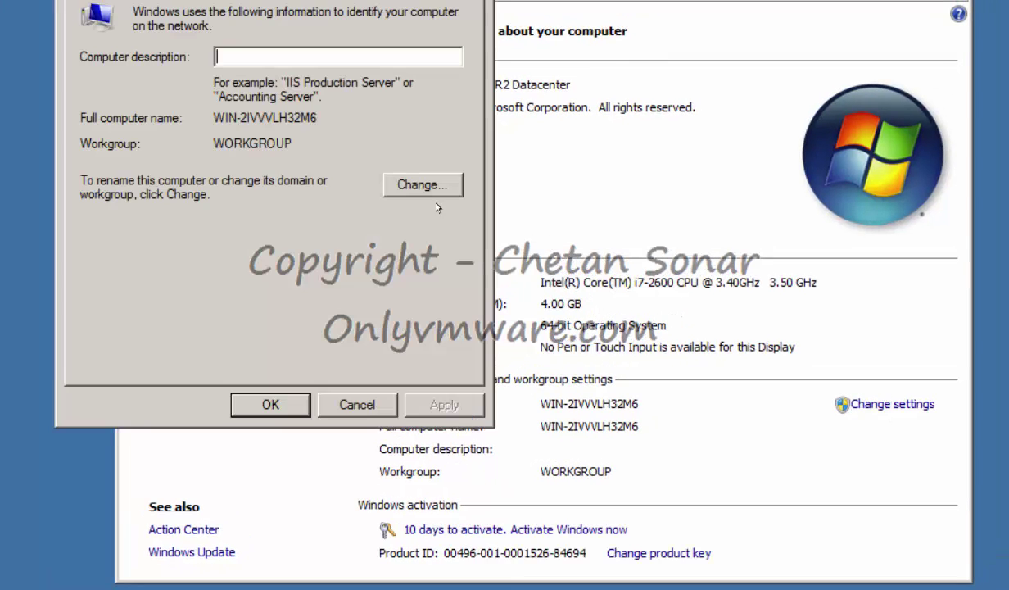
{"action": "left_click", "coordinate": [416, 178]}
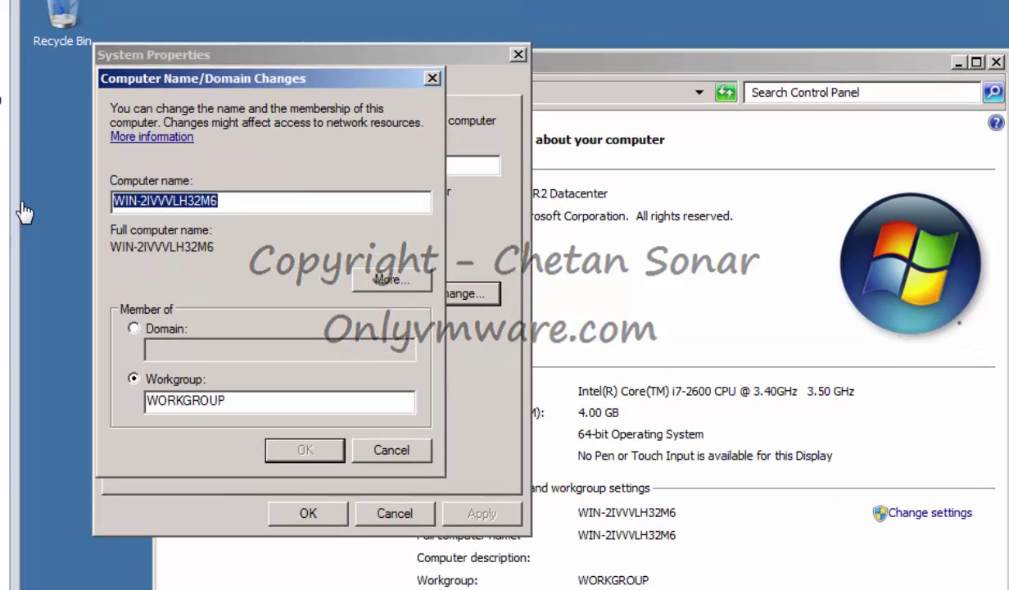
{"action": "left_click", "coordinate": [372, 275]}
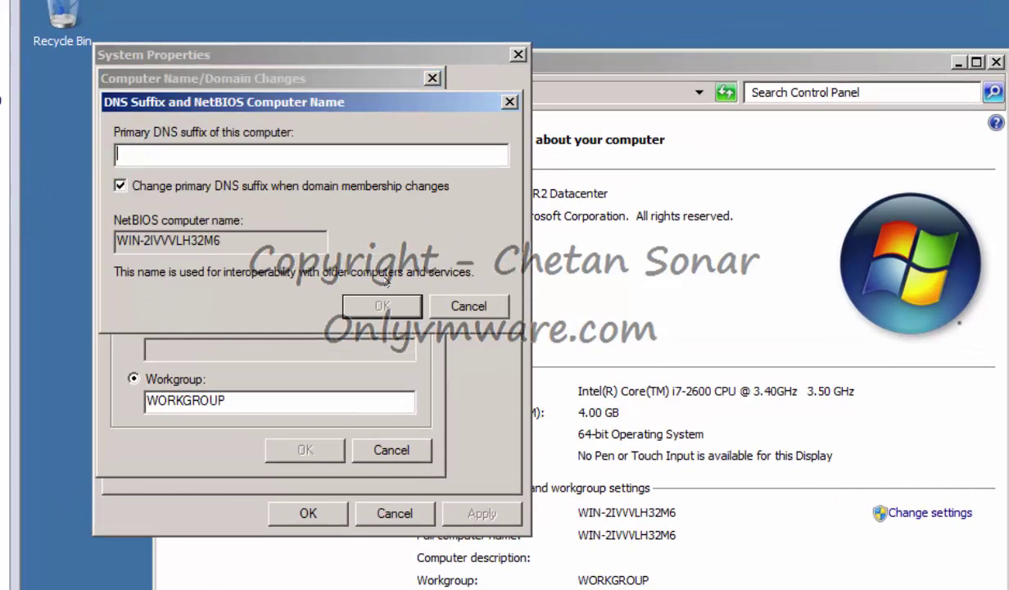
{"action": "left_click", "coordinate": [447, 298]}
Rename the computer to DB, defer the restart, and switch to VC1's console.
{"action": "left_click", "coordinate": [212, 200]}
{"action": "left_click_drag", "start_coordinate": [215, 200], "coordinate": [37, 186]}
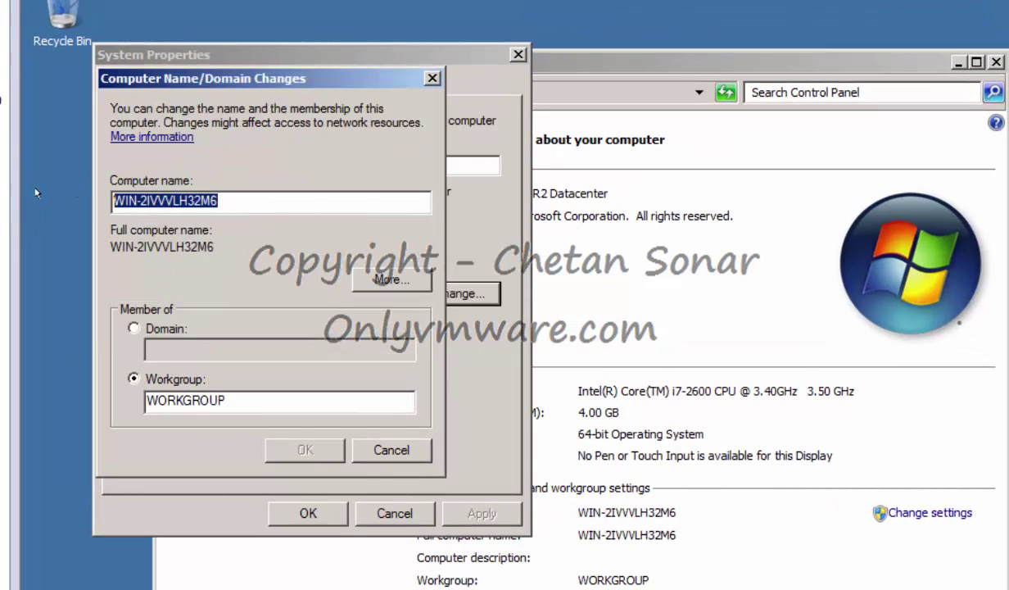
{"action": "type", "text": "DB"}
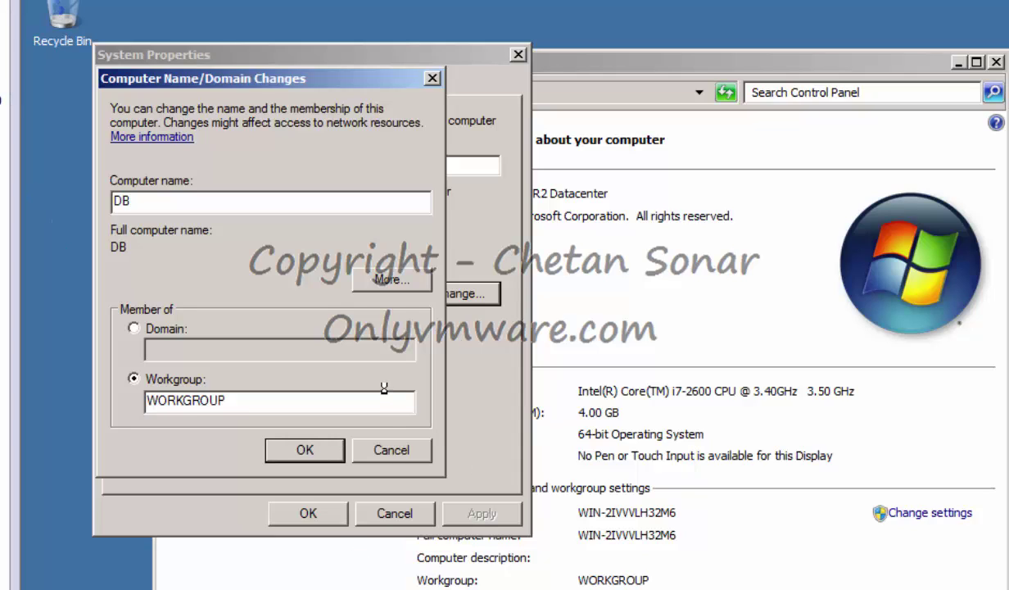
{"action": "key", "text": "Return"}
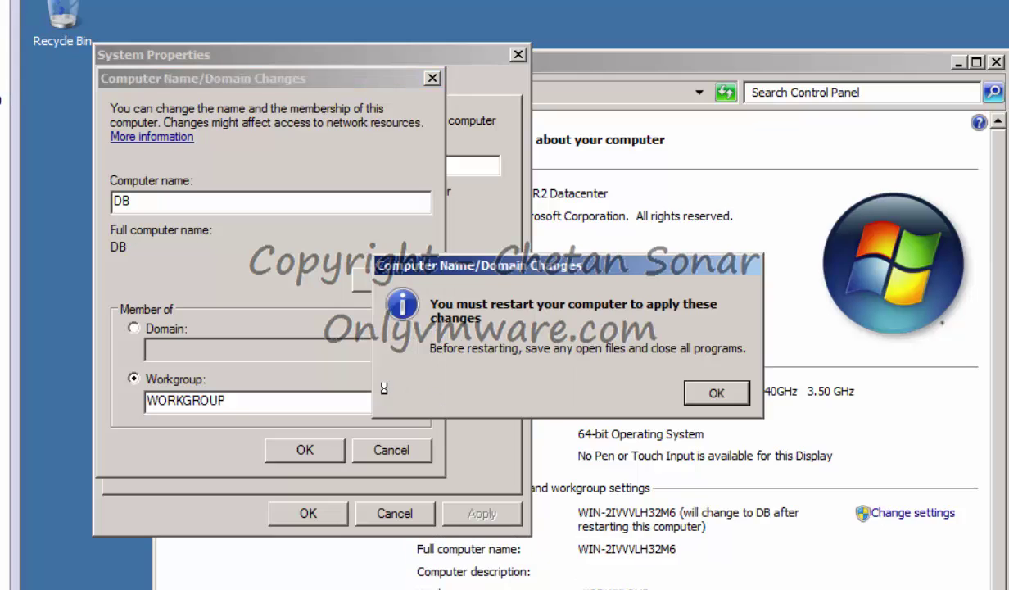
{"action": "left_click", "coordinate": [706, 391]}
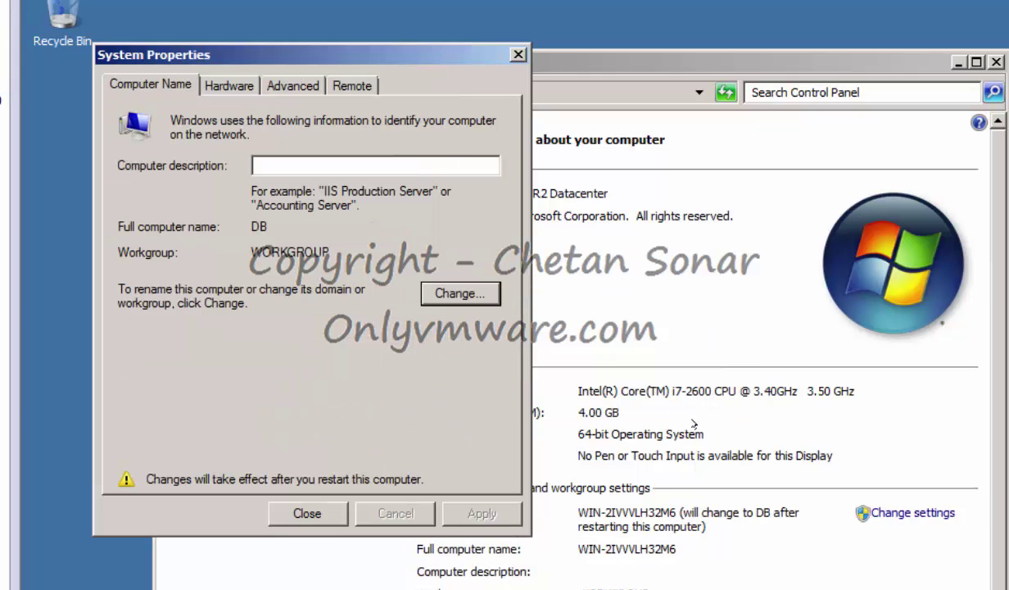
{"action": "left_click", "coordinate": [307, 512]}
{"action": "left_click", "coordinate": [711, 387]}
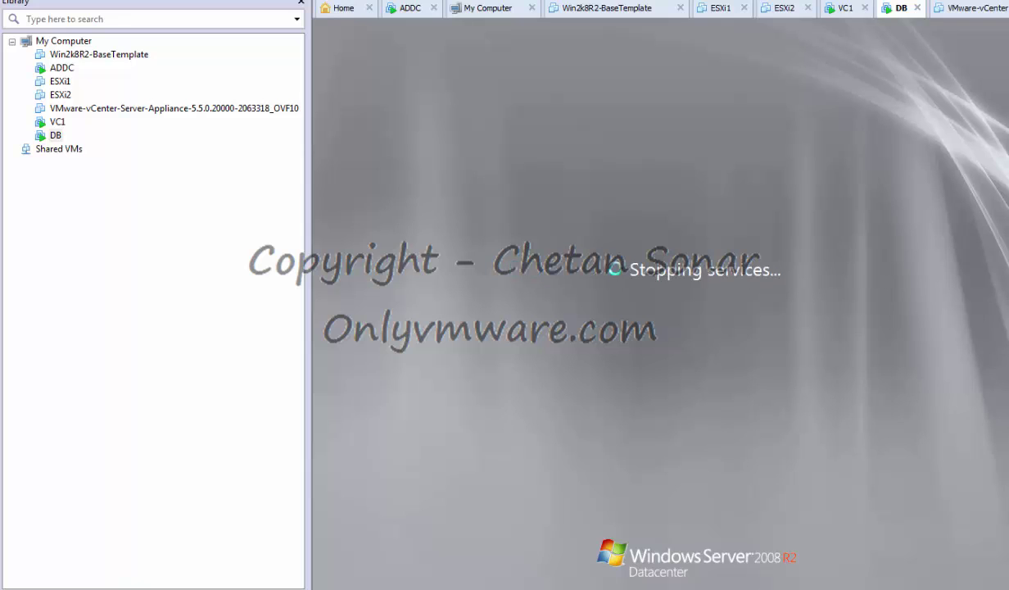
{"action": "left_click", "coordinate": [57, 121]}
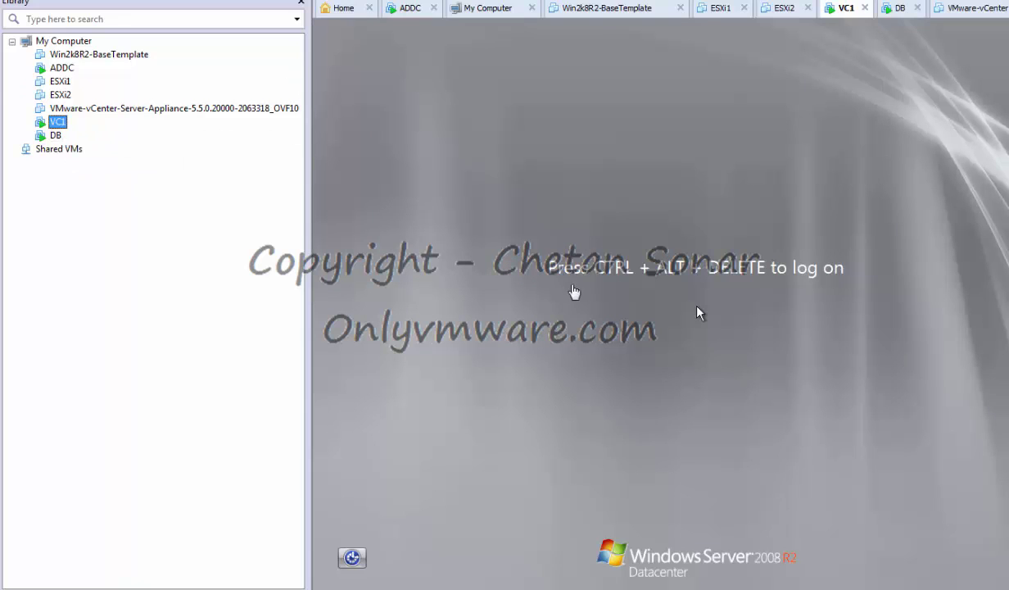
Log on to VC1 with the administrator password via Ctrl+Alt+Del.
{"action": "right_click", "coordinate": [848, 13]}
{"action": "left_click", "coordinate": [889, 101]}
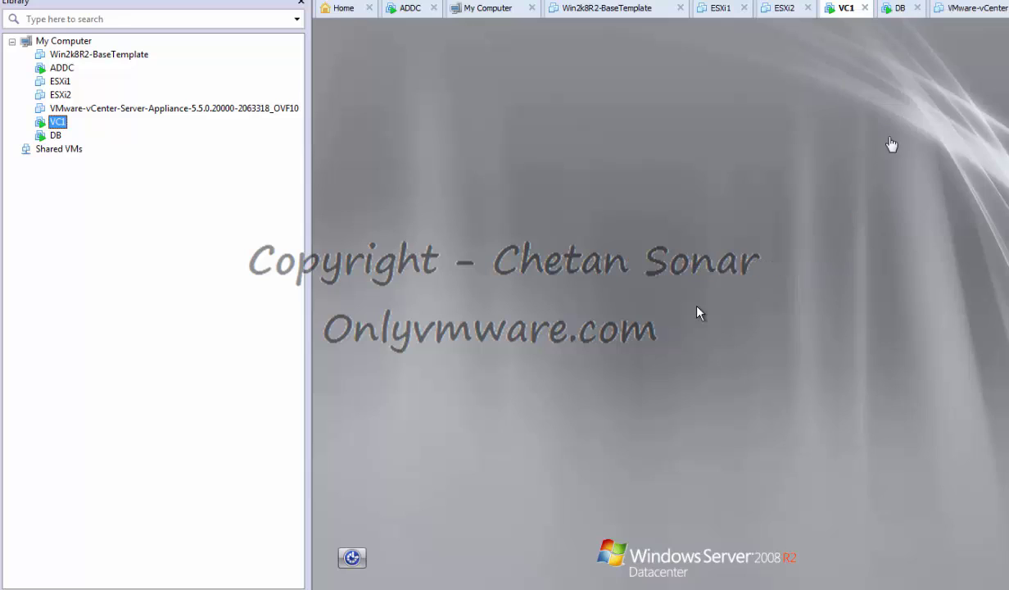
{"action": "type", "text": "•••"}
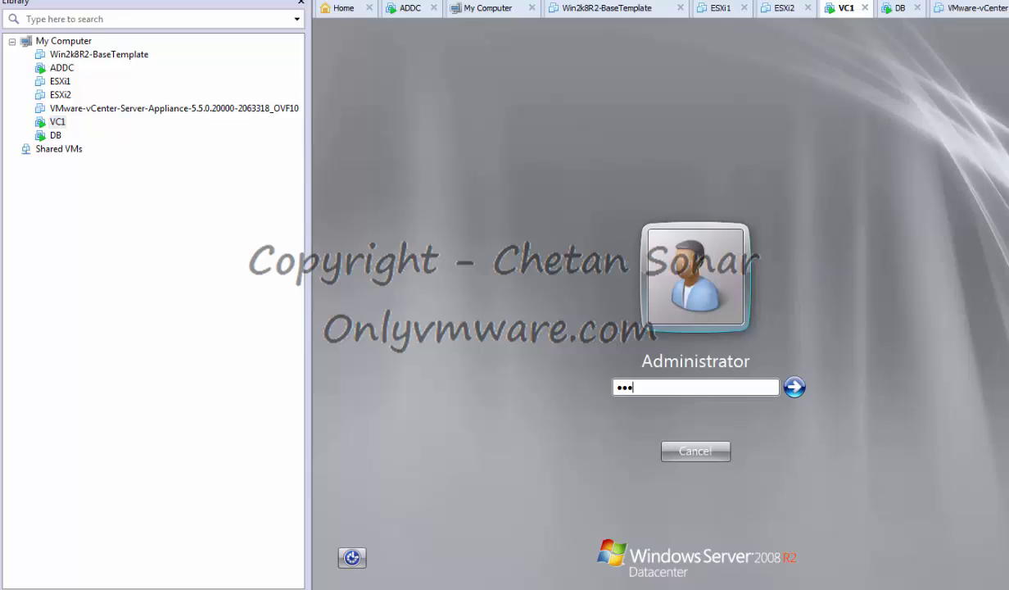
{"action": "type", "text": "•••••••••••"}
{"action": "key", "text": "Return"}
Set VC1's primary DNS suffix to onlyvmware.local and restart it now.
{"action": "left_click", "coordinate": [331, 577]}
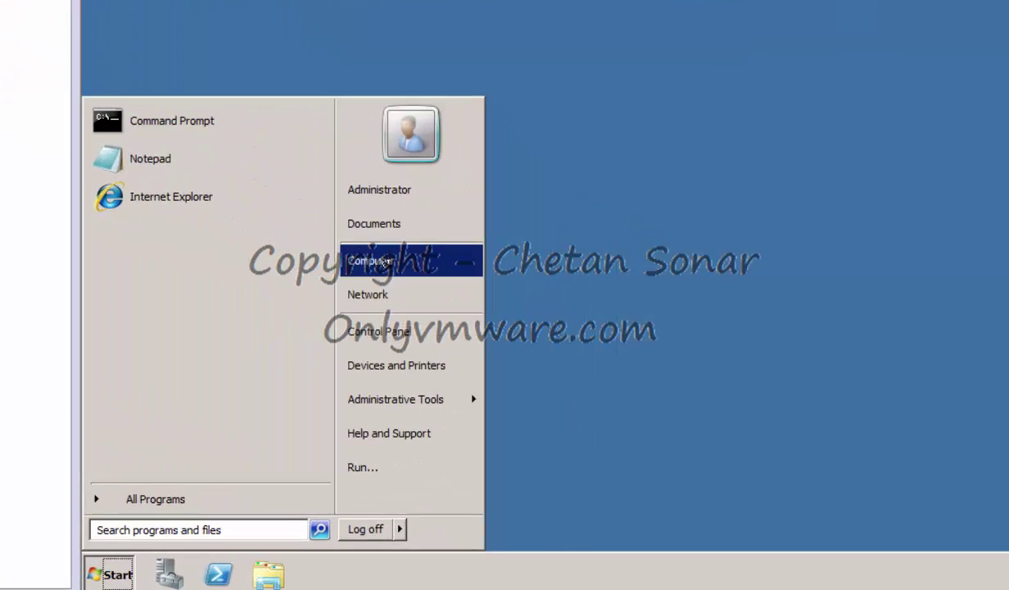
{"action": "right_click", "coordinate": [278, 205]}
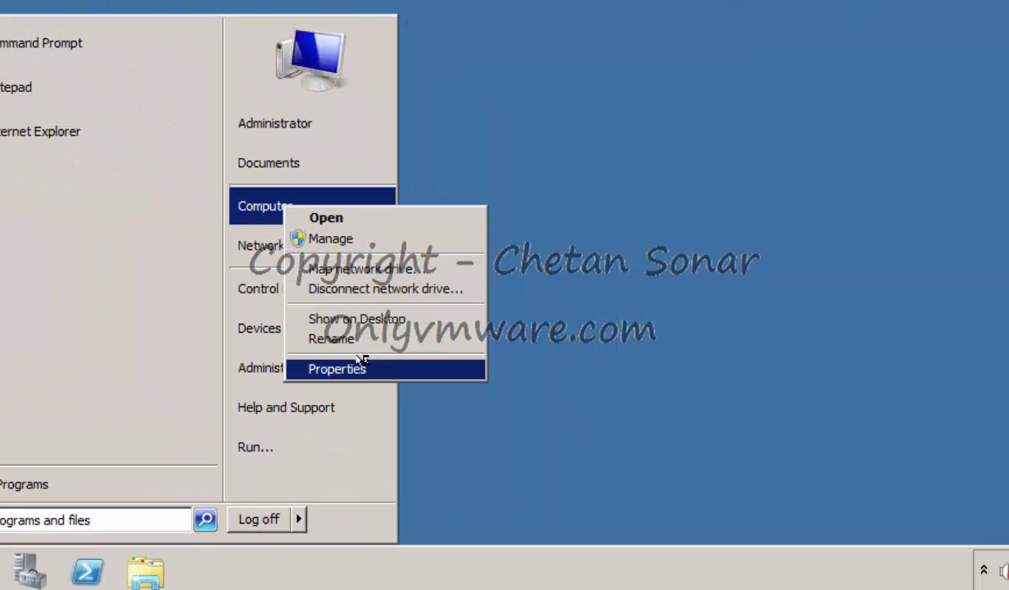
{"action": "left_click", "coordinate": [352, 360]}
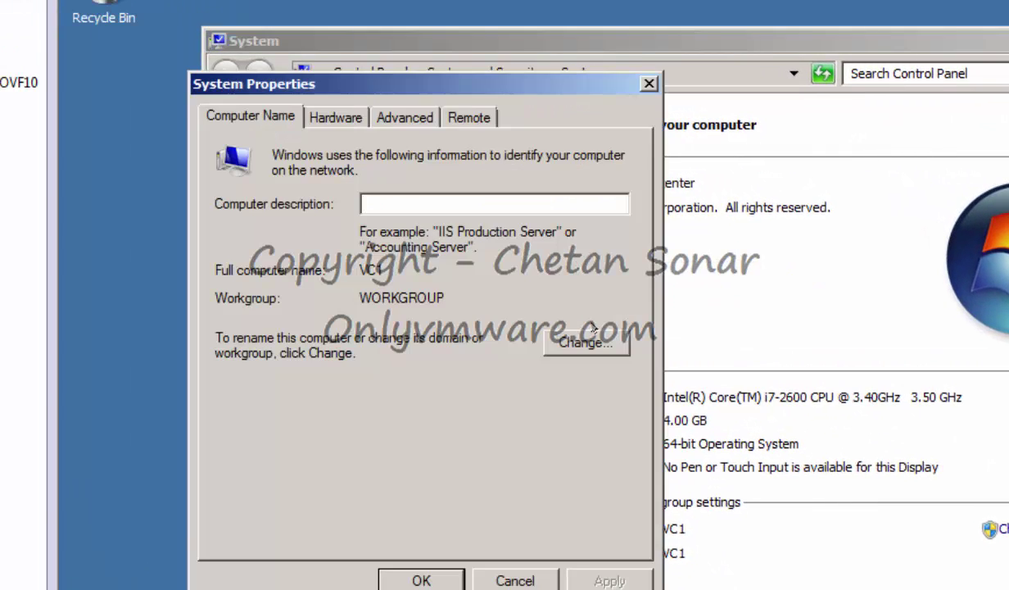
{"action": "left_click", "coordinate": [578, 337]}
{"action": "left_click", "coordinate": [494, 323]}
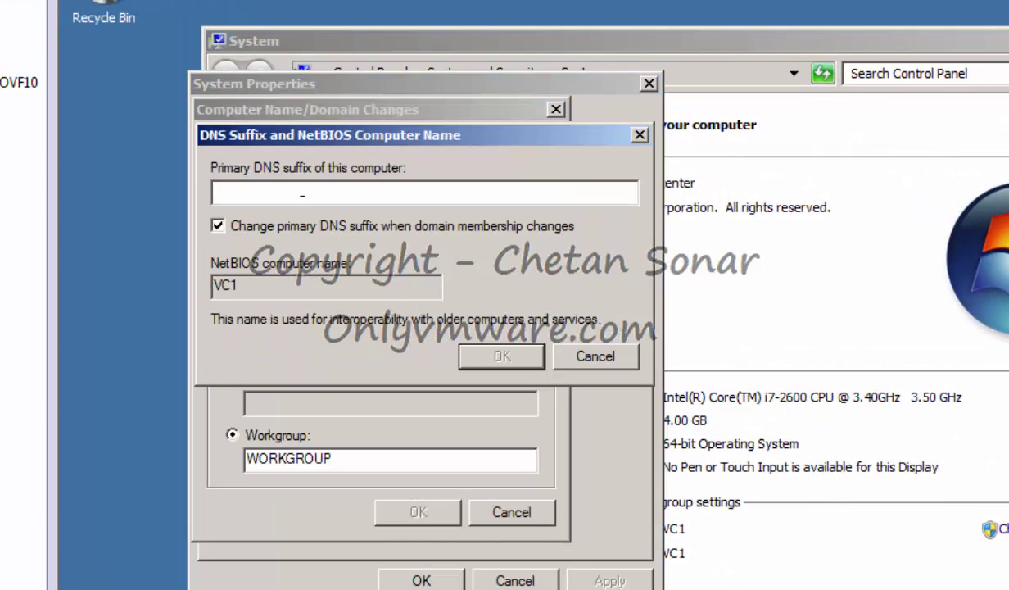
{"action": "type", "text": "nonlyvmware.local"}
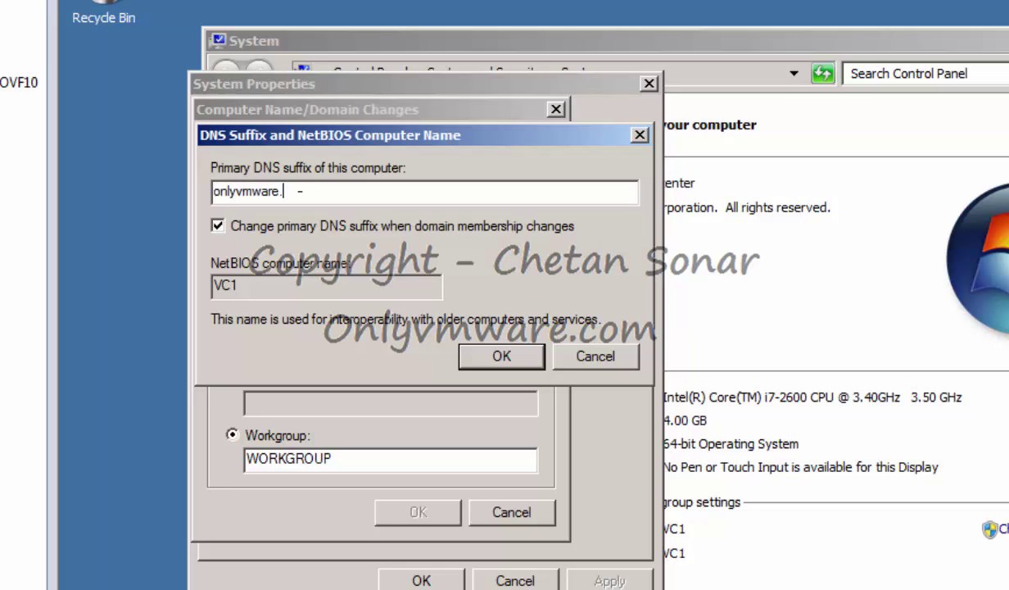
{"action": "left_click", "coordinate": [505, 358]}
{"action": "left_click", "coordinate": [418, 505]}
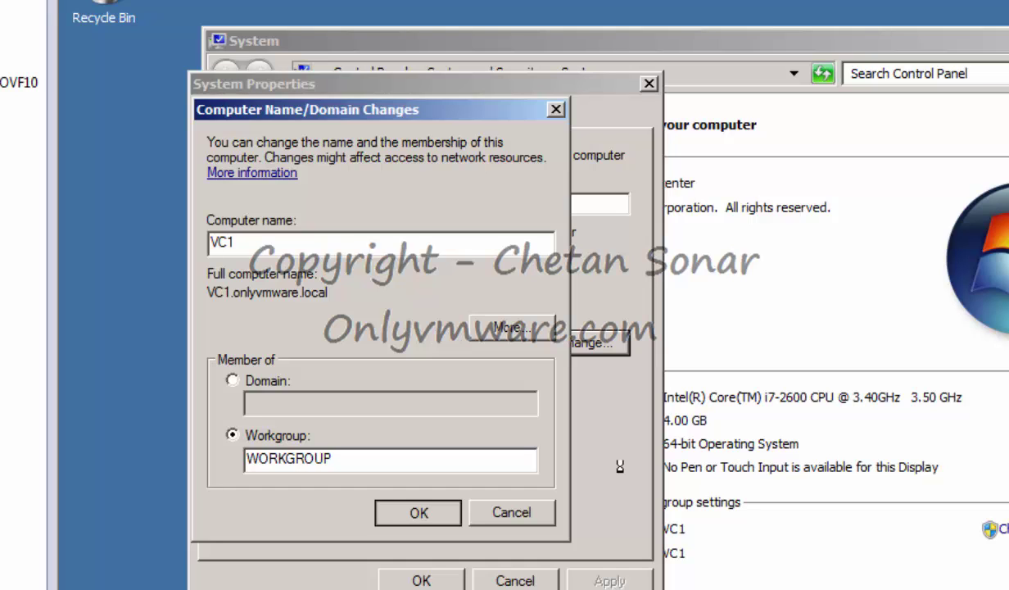
{"action": "left_click", "coordinate": [786, 391]}
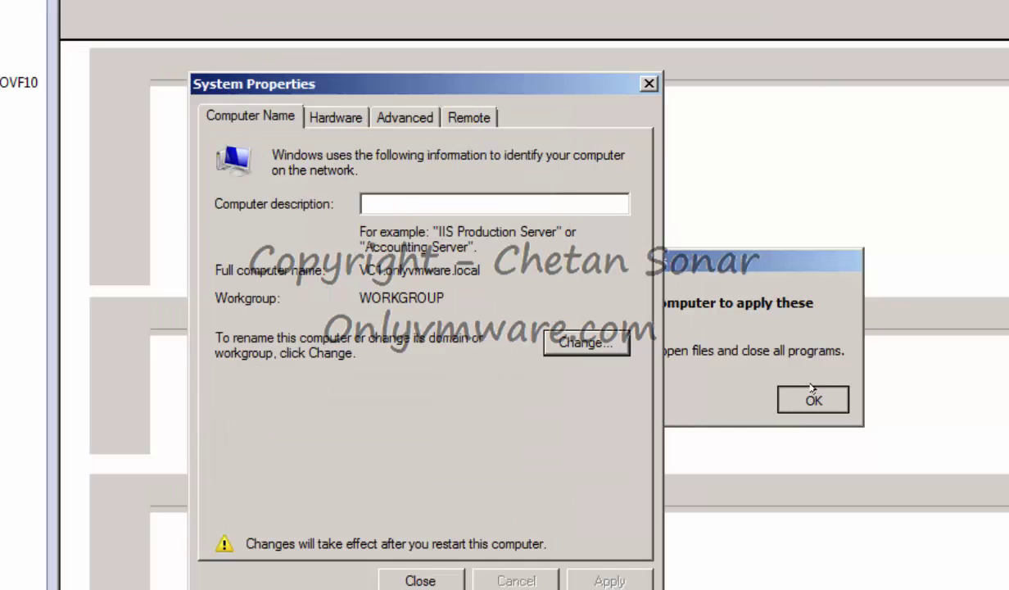
{"action": "left_click", "coordinate": [421, 582]}
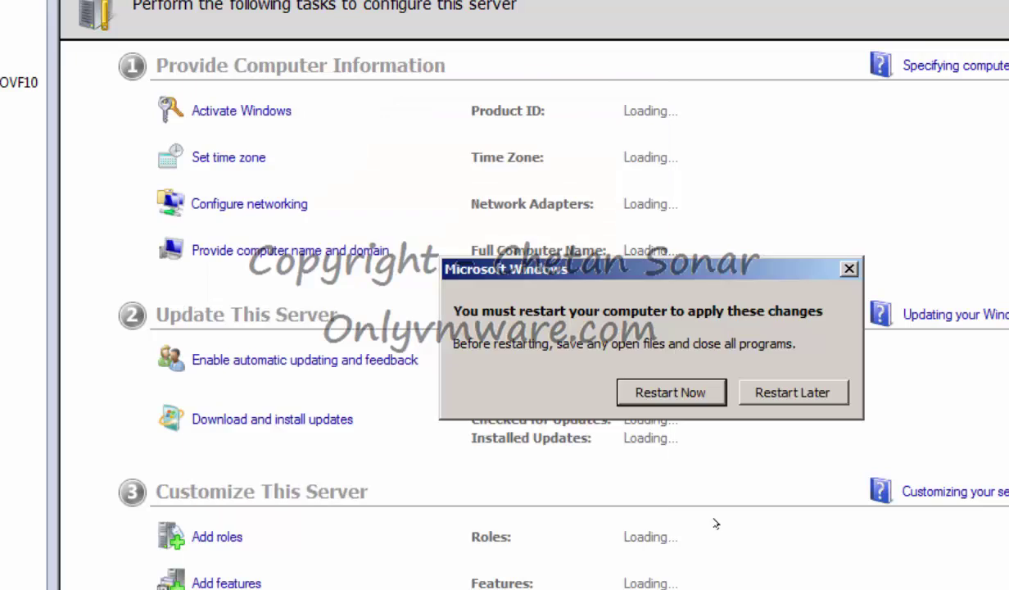
{"action": "left_click", "coordinate": [669, 392]}
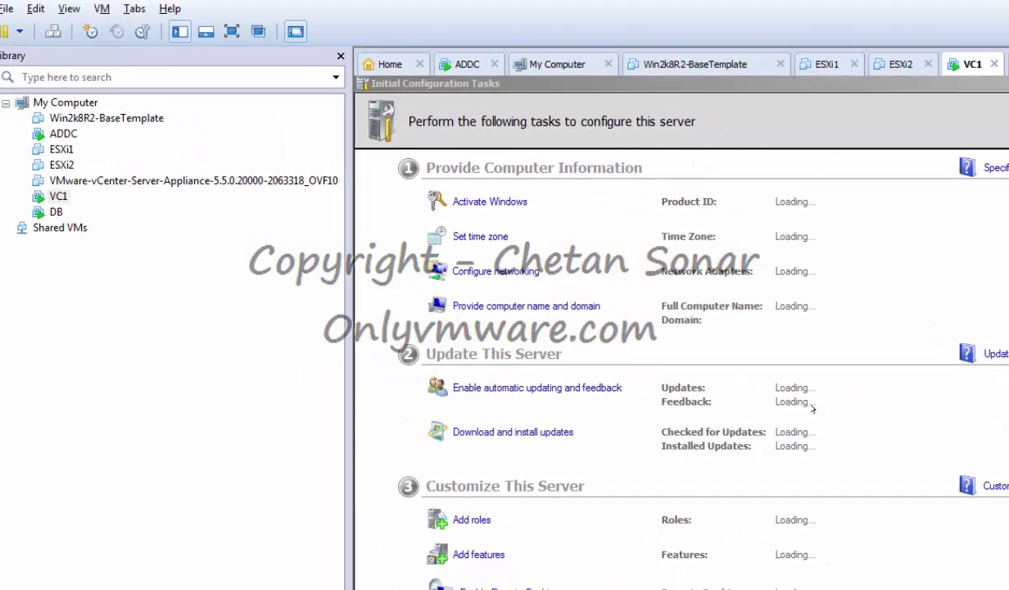
Switch to the DB machine and log on with its password.
{"action": "left_click", "coordinate": [56, 212]}
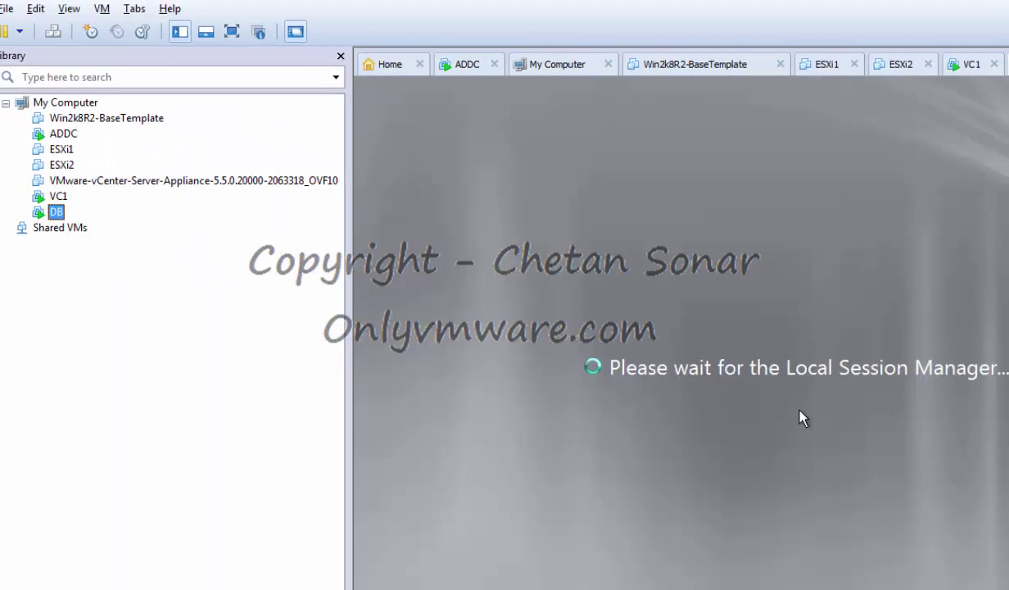
{"action": "right_click", "coordinate": [909, 52]}
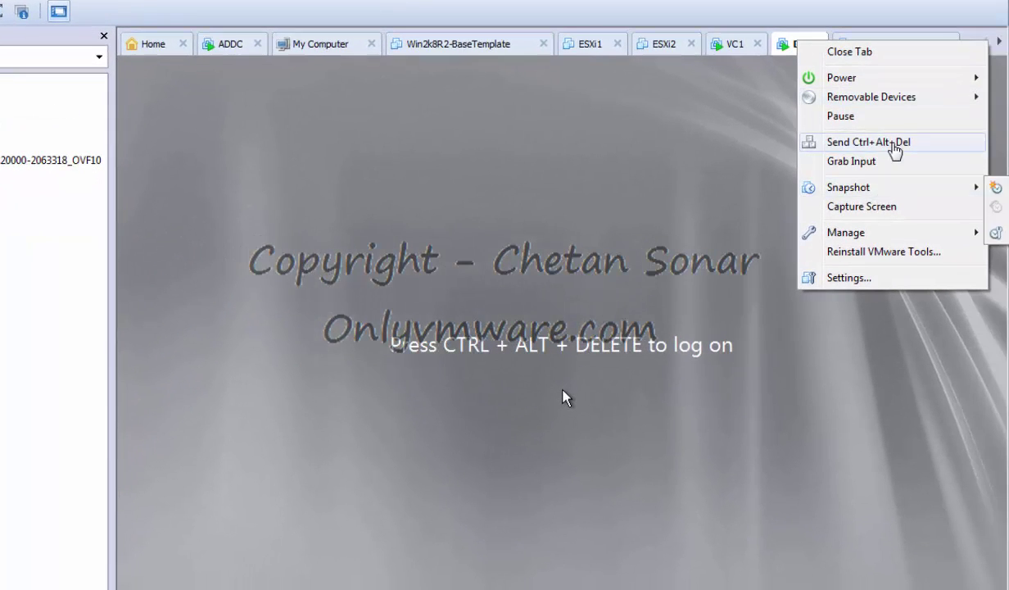
{"action": "left_click", "coordinate": [891, 142]}
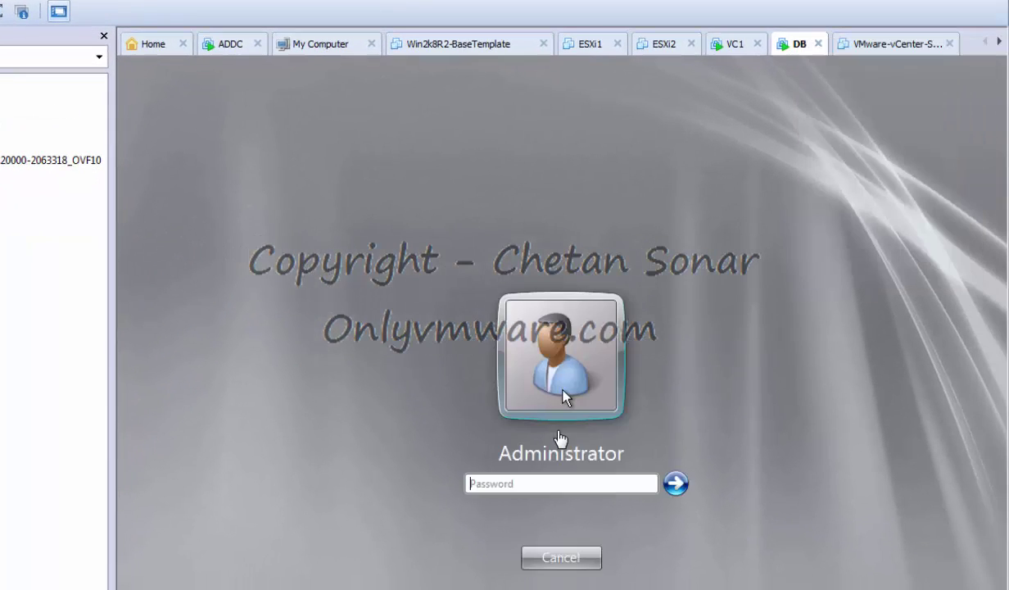
{"action": "left_click", "coordinate": [537, 505]}
{"action": "type", "text": "••••"}
{"action": "key", "text": "Return"}
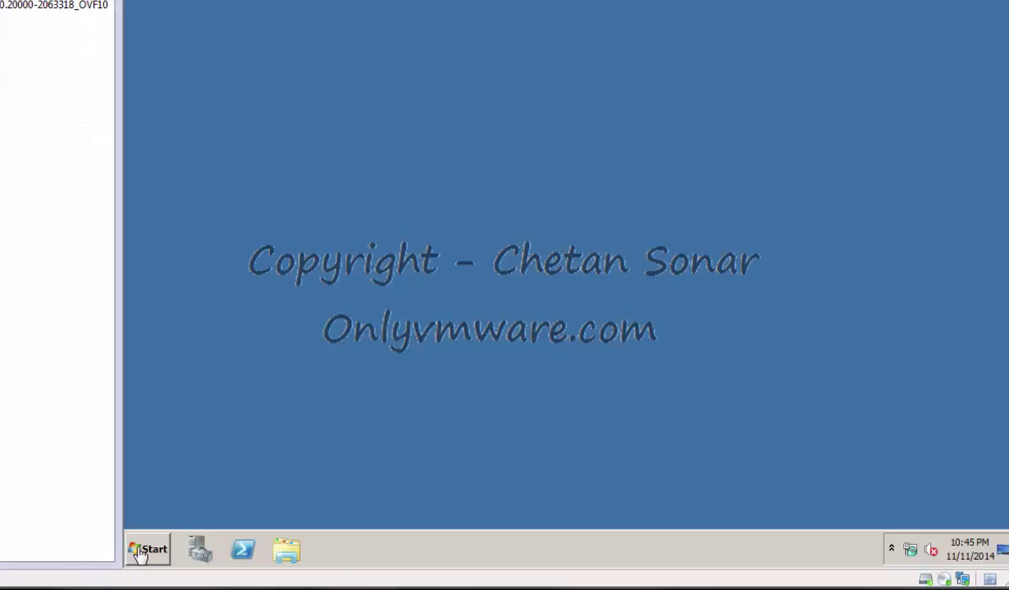
Set DB's primary DNS suffix to onlyvmware.local and acknowledge the restart notice.
{"action": "left_click", "coordinate": [137, 548]}
{"action": "right_click", "coordinate": [387, 278]}
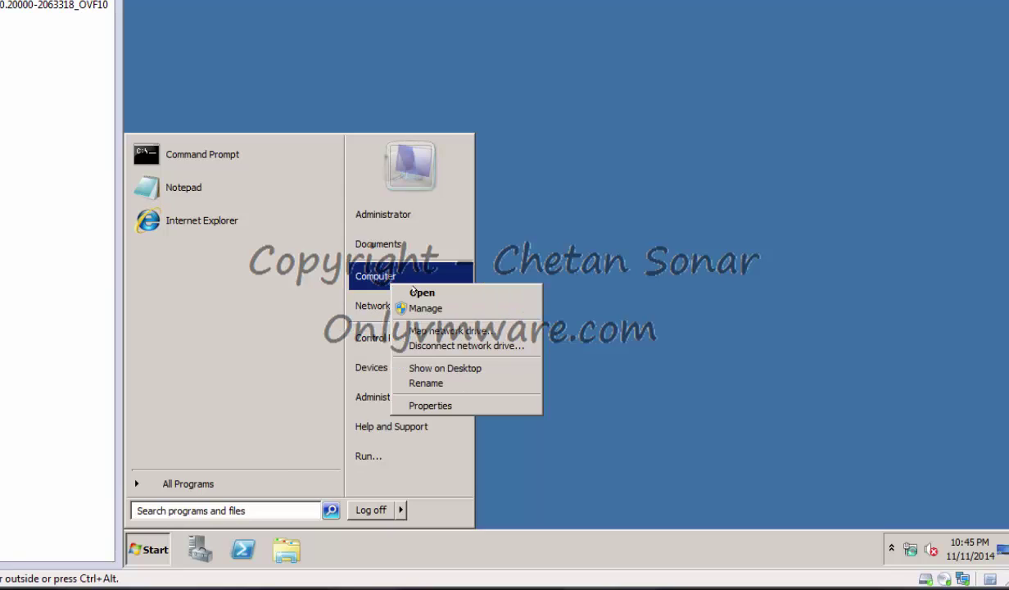
{"action": "left_click", "coordinate": [864, 371]}
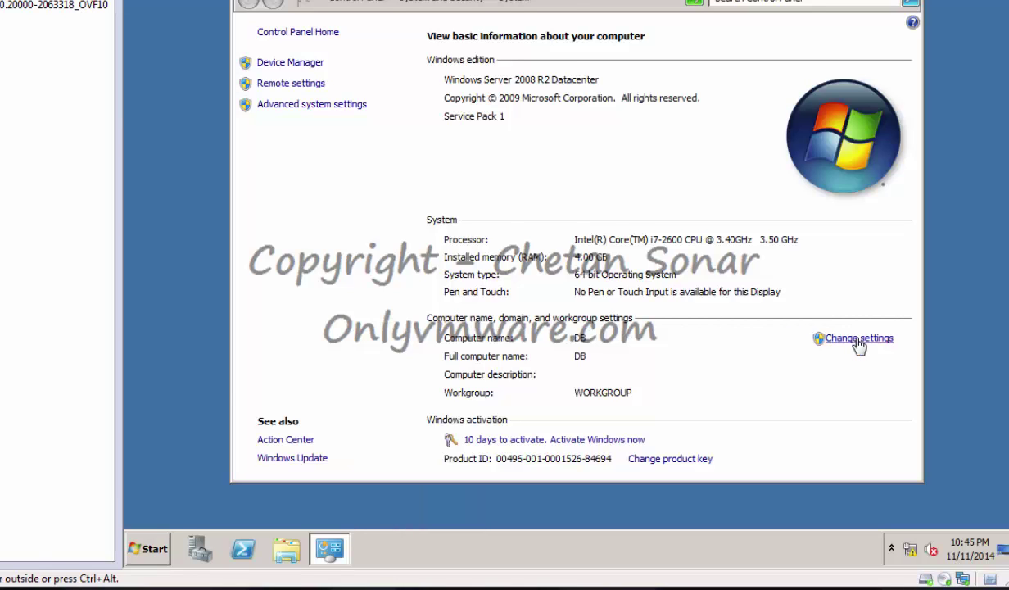
{"action": "left_click", "coordinate": [858, 343]}
{"action": "left_click", "coordinate": [491, 197]}
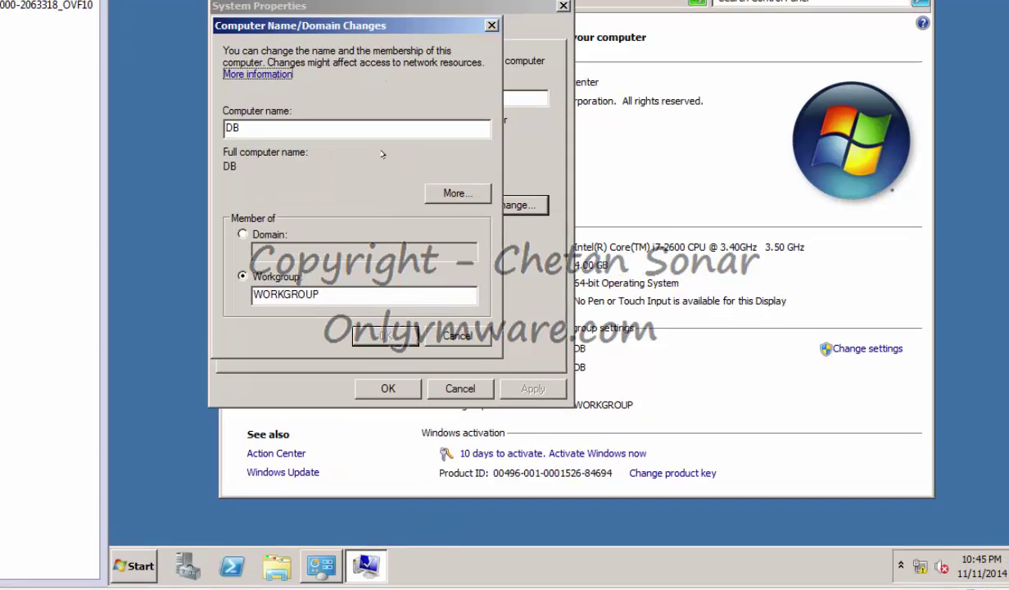
{"action": "left_click", "coordinate": [457, 193]}
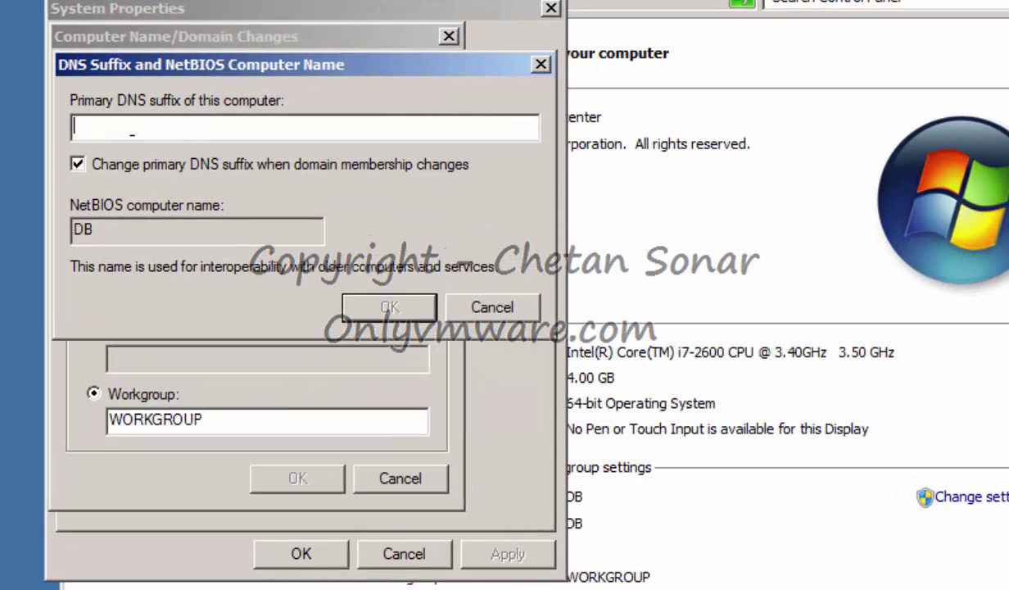
{"action": "type", "text": "onlyvmware"}
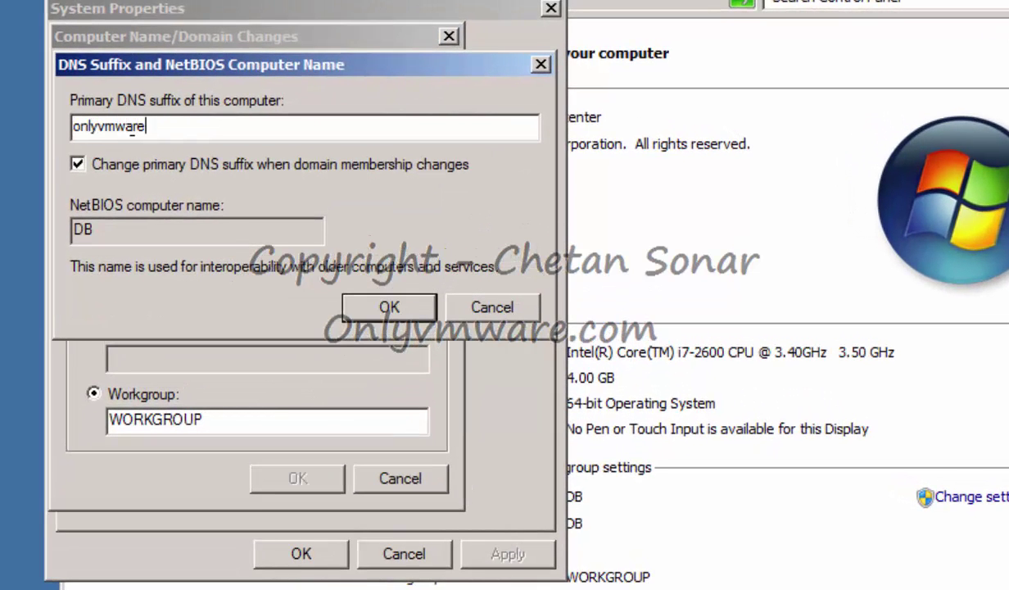
{"action": "type", "text": ".local"}
{"action": "left_click", "coordinate": [389, 307]}
{"action": "left_click", "coordinate": [294, 478]}
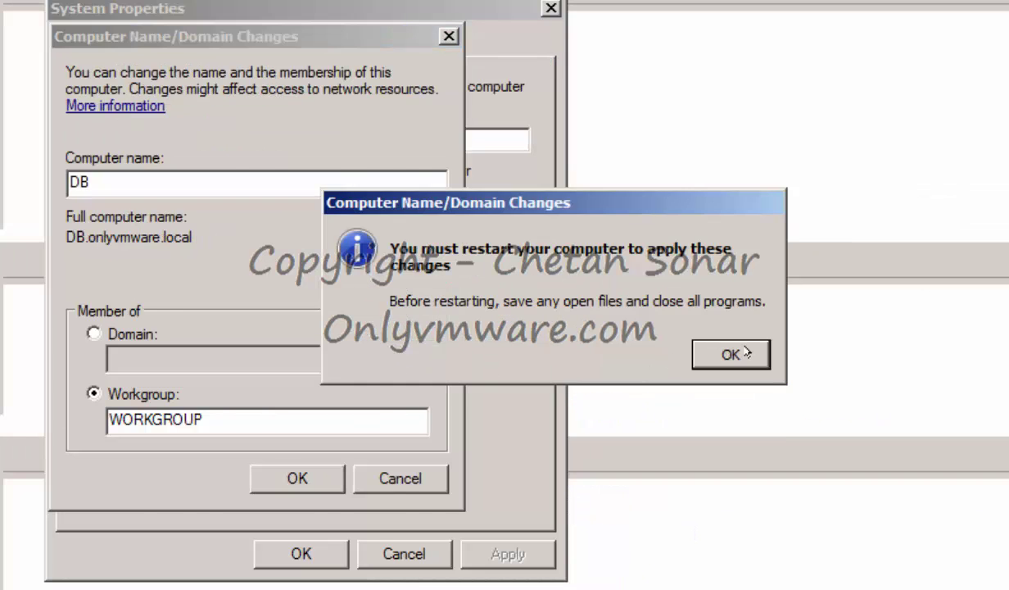
{"action": "left_click", "coordinate": [731, 353]}
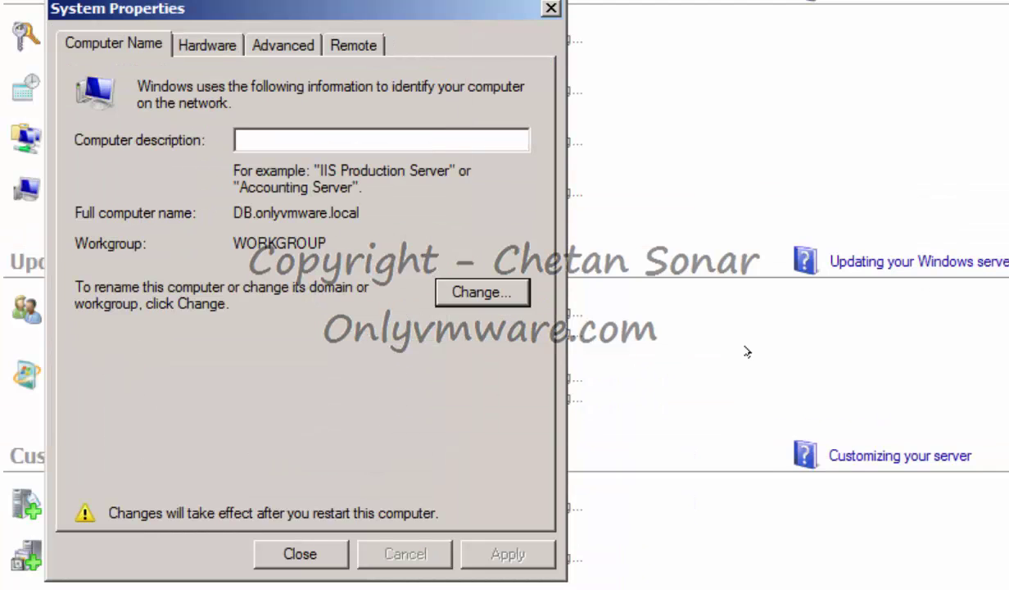
{"action": "left_click", "coordinate": [298, 554]}
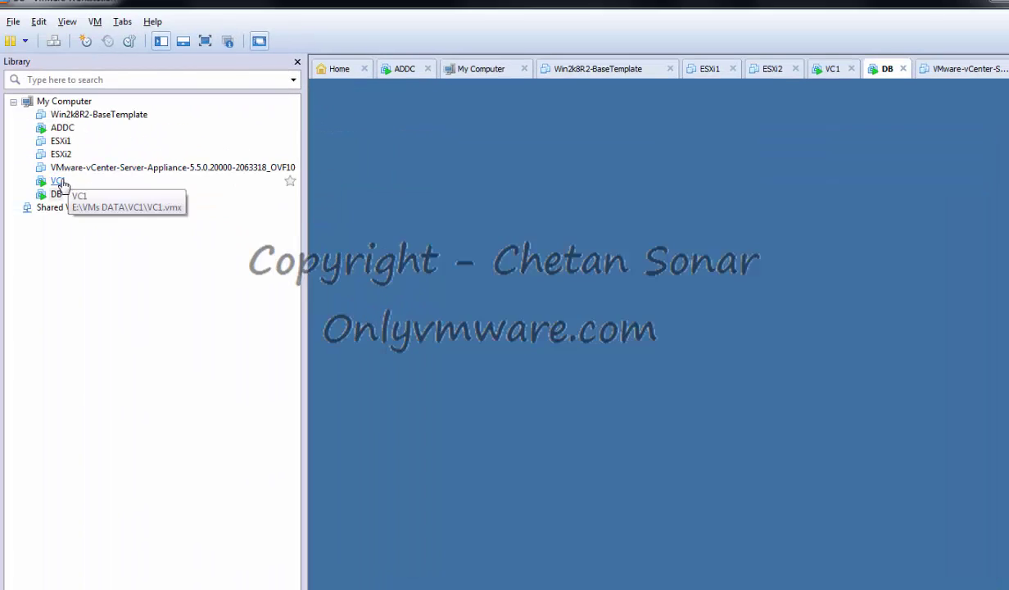
Switch to VC1 and log on.
{"action": "left_click", "coordinate": [58, 180]}
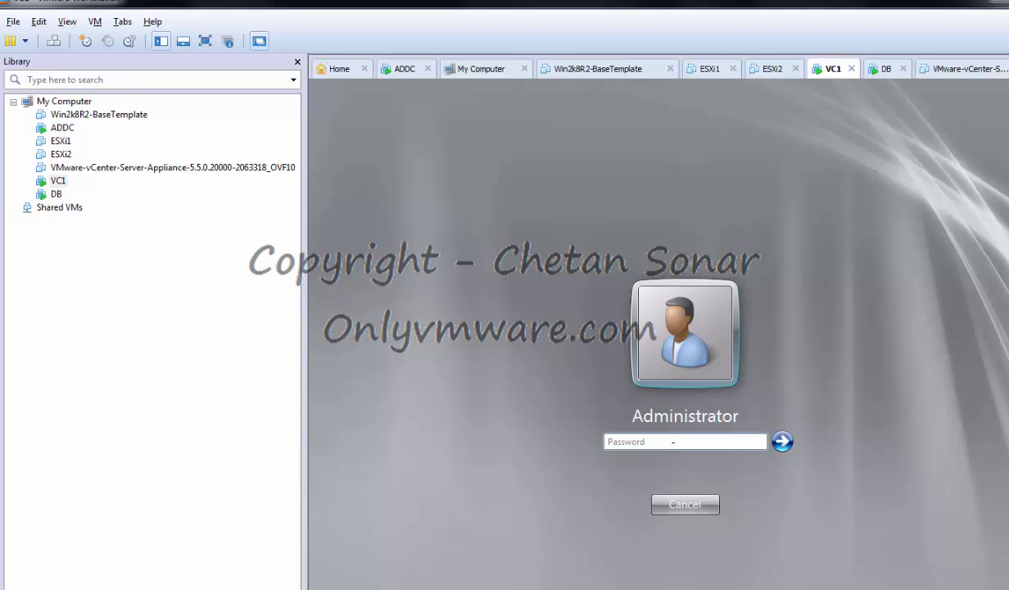
{"action": "left_click", "coordinate": [672, 441]}
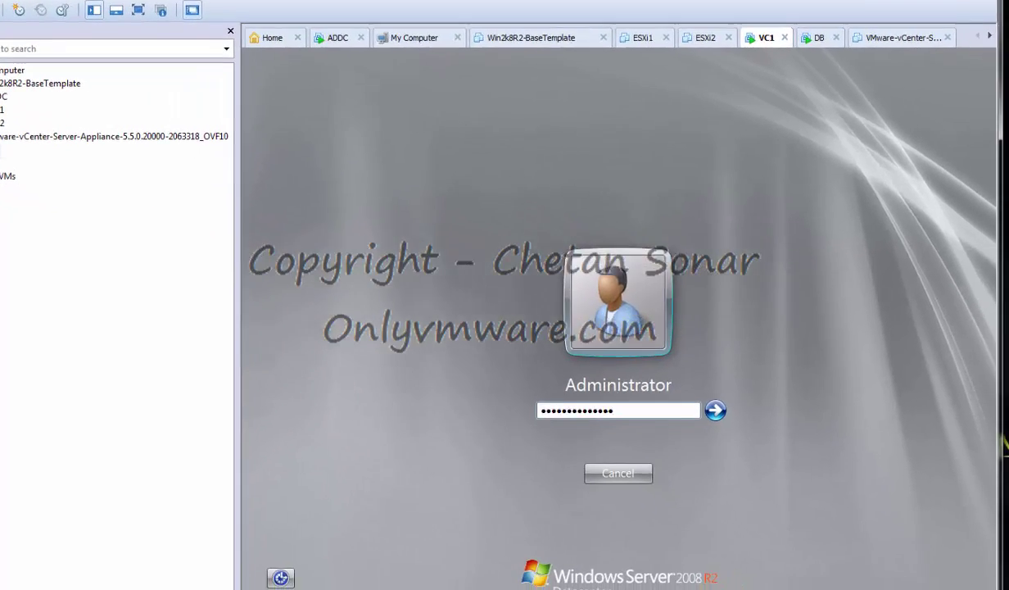
{"action": "key", "text": "Return"}
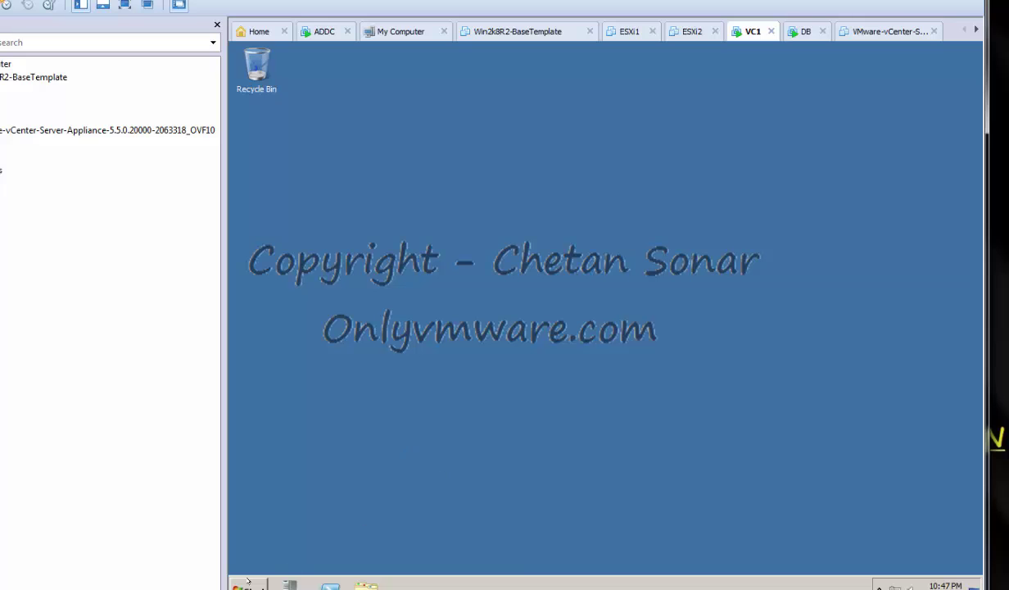
Make VC1 a member of the ONLYVMWARE domain in Computer Name settings.
{"action": "left_click", "coordinate": [247, 583]}
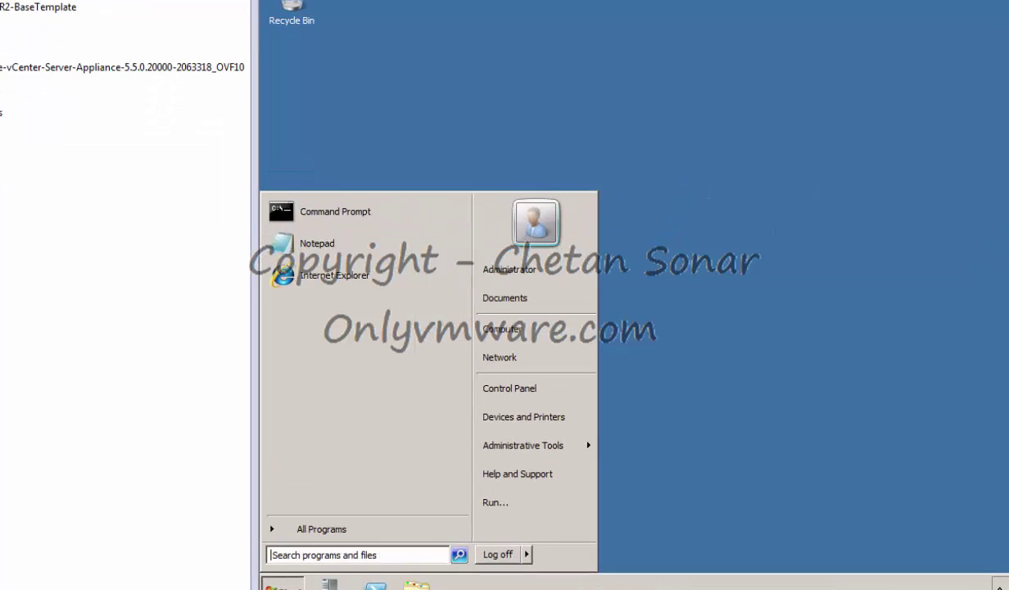
{"action": "right_click", "coordinate": [757, 205]}
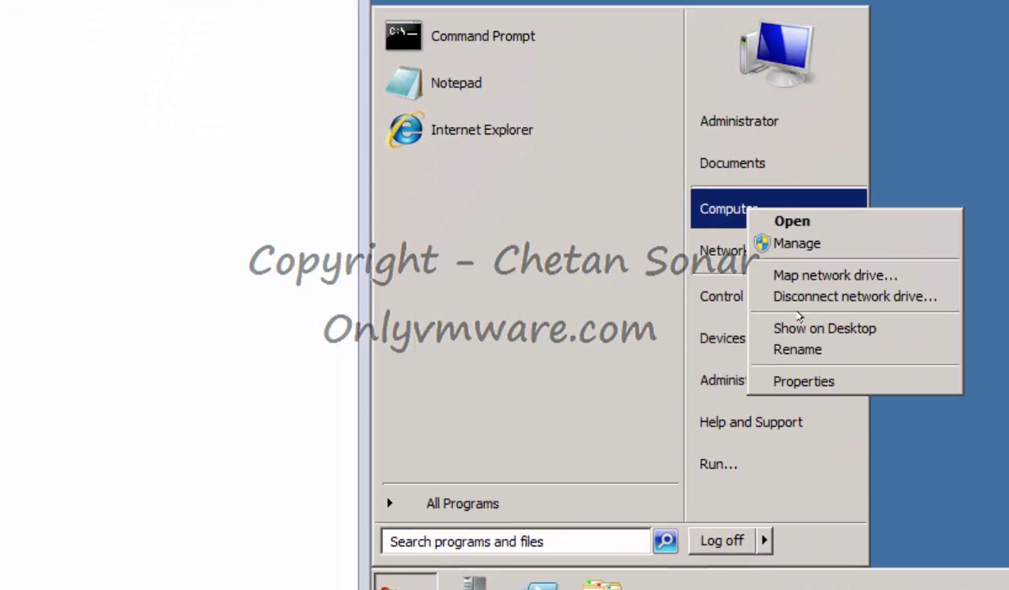
{"action": "left_click", "coordinate": [819, 378]}
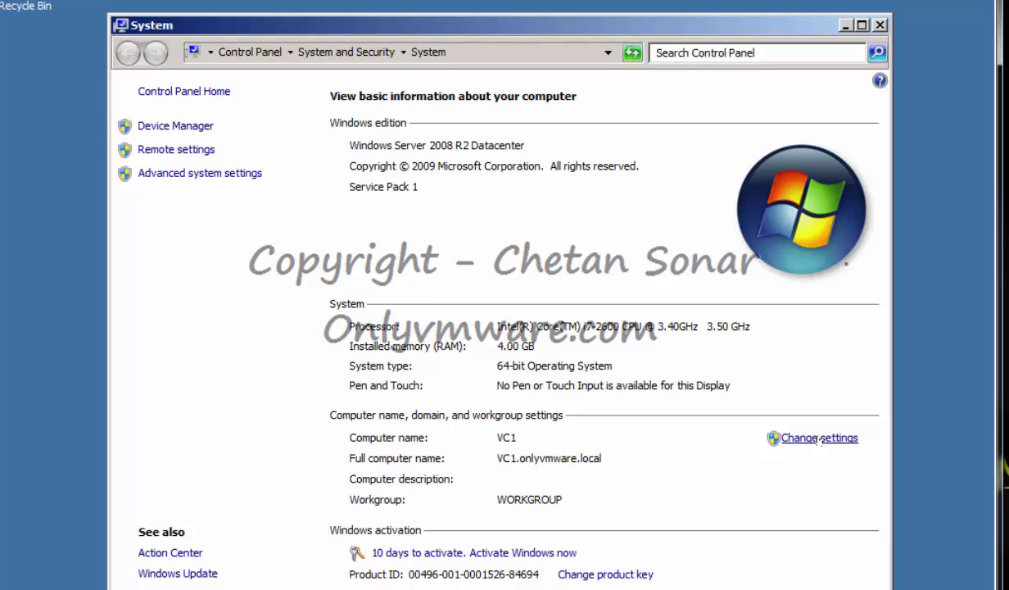
{"action": "left_click", "coordinate": [819, 438]}
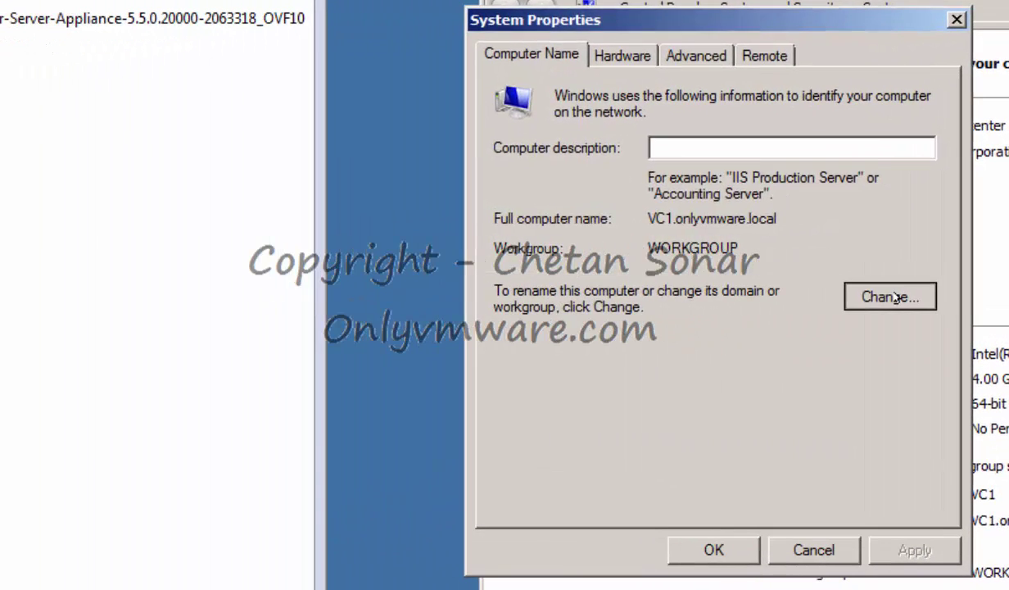
{"action": "left_click", "coordinate": [440, 284]}
{"action": "left_click", "coordinate": [510, 336]}
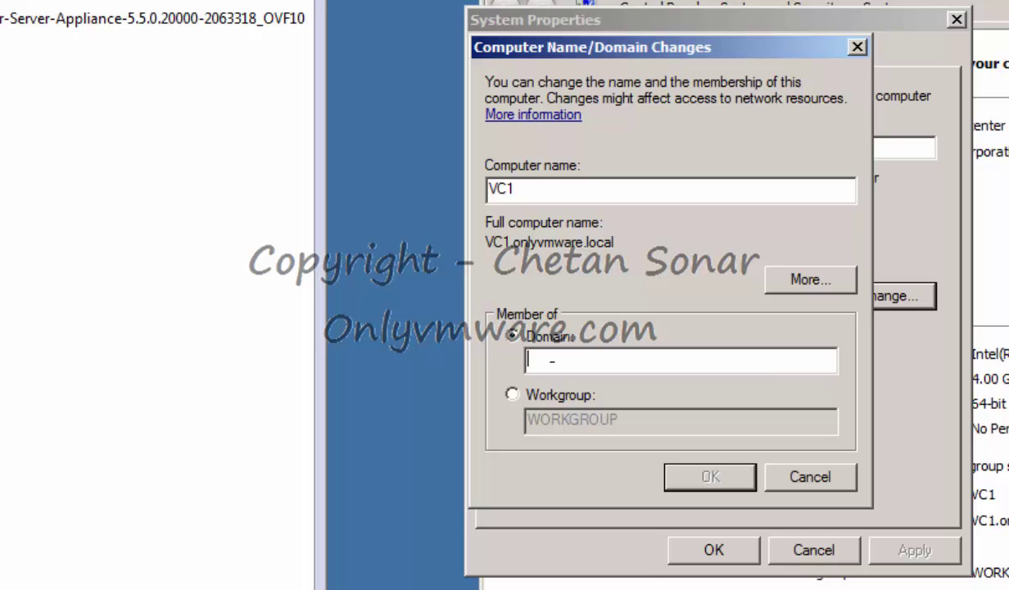
{"action": "type", "text": "ONLYVMA"}
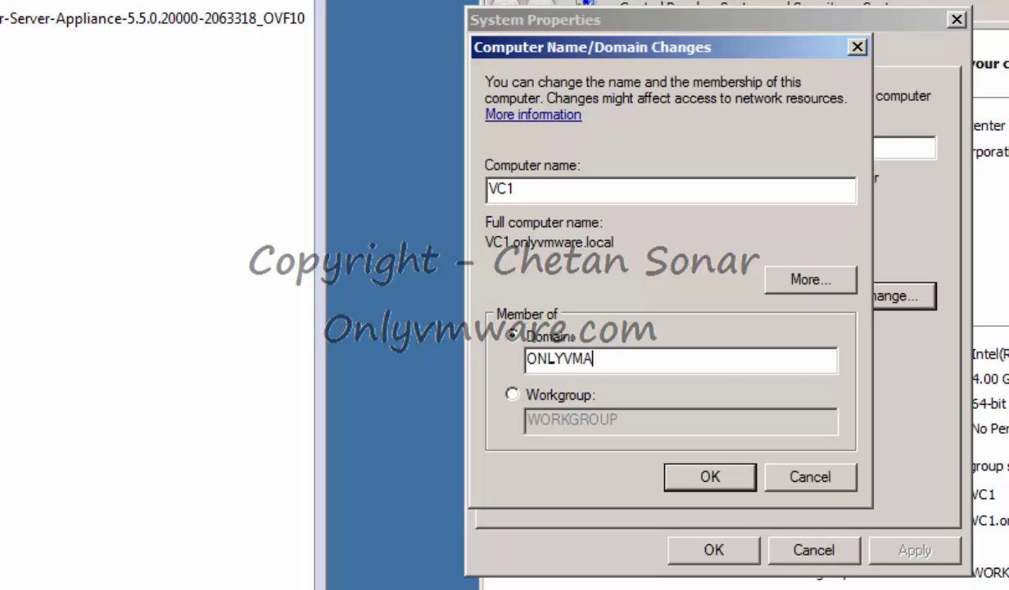
{"action": "key", "text": "BackSpace"}
{"action": "type", "text": "WARE"}
{"action": "left_click", "coordinate": [711, 473]}
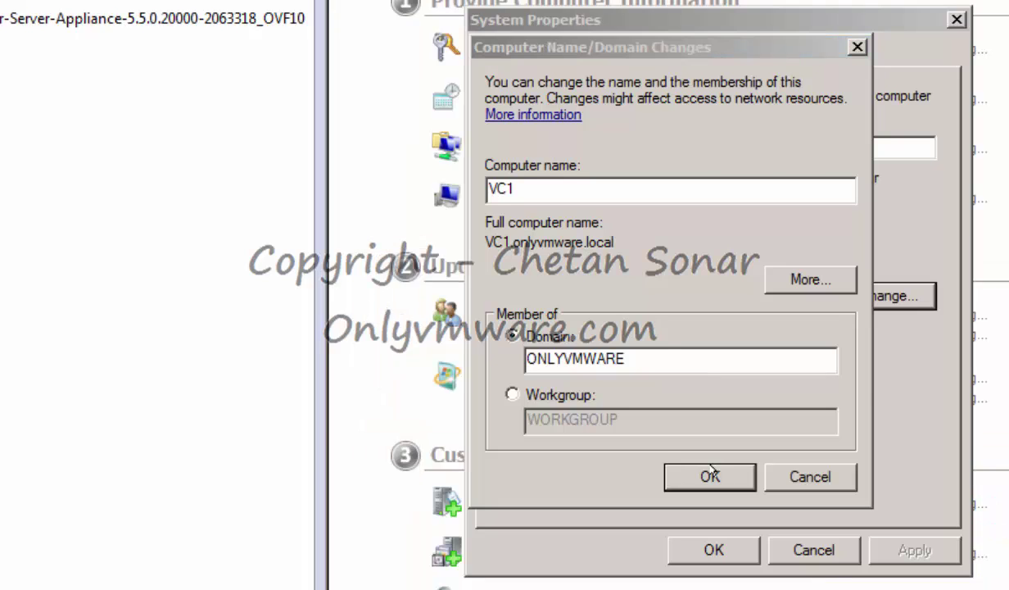
Authorize the domain join as Administrator and restart VC1 now.
{"action": "type", "text": "A"}
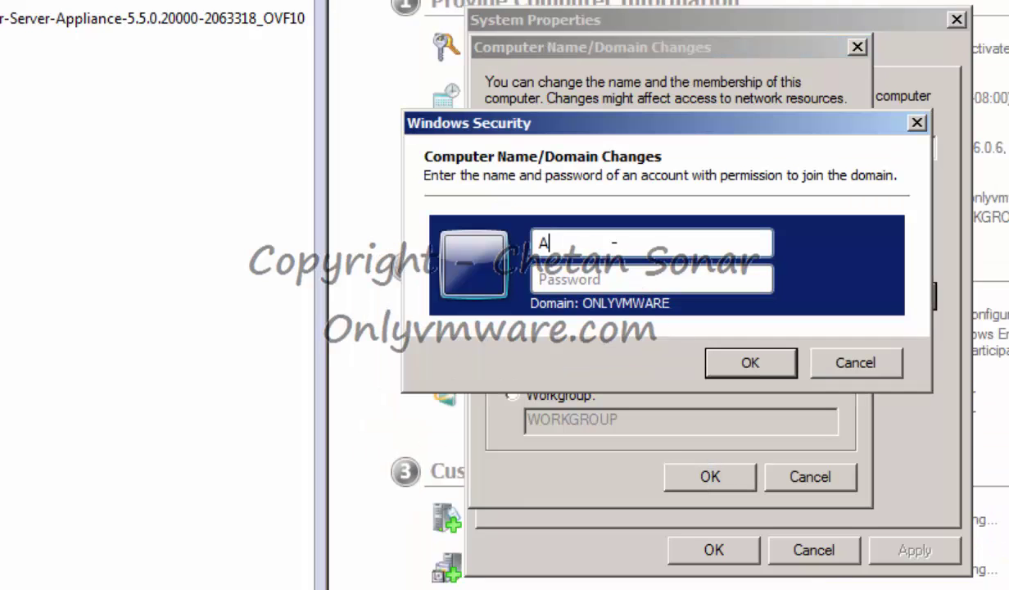
{"action": "type", "text": "dministrator"}
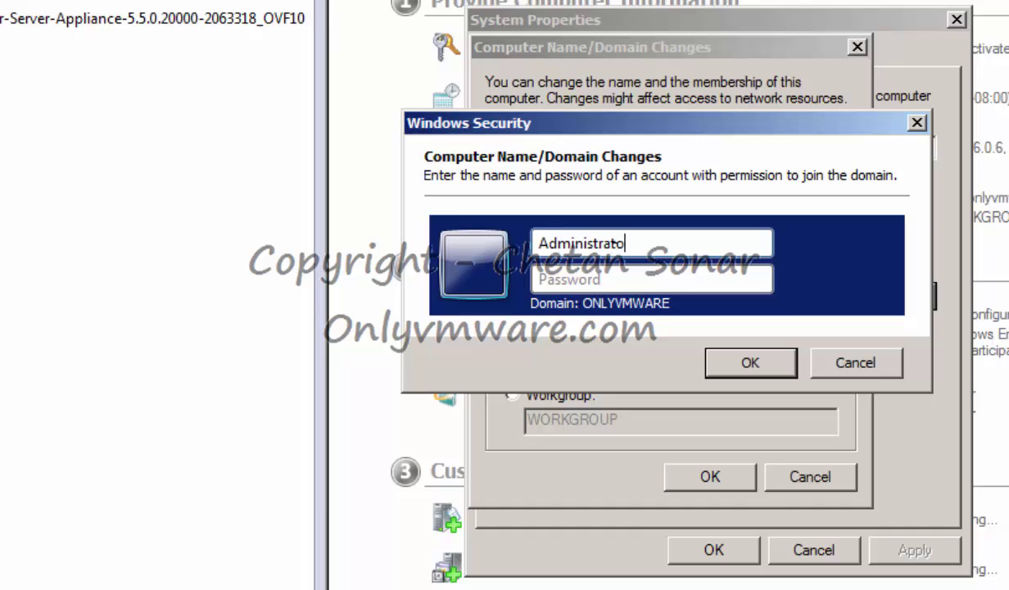
{"action": "key", "text": "Tab"}
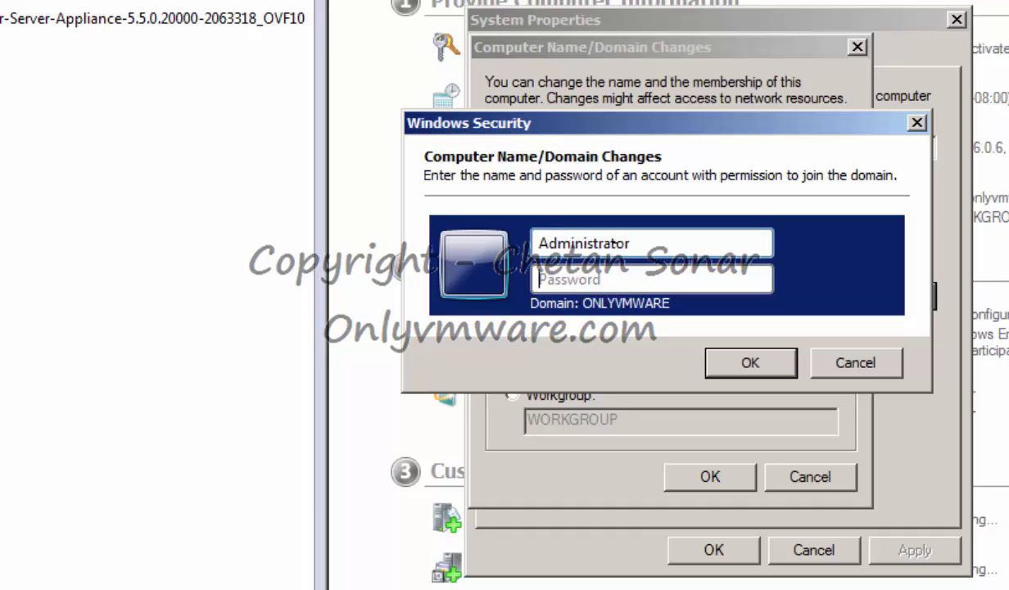
{"action": "type", "text": "*******"}
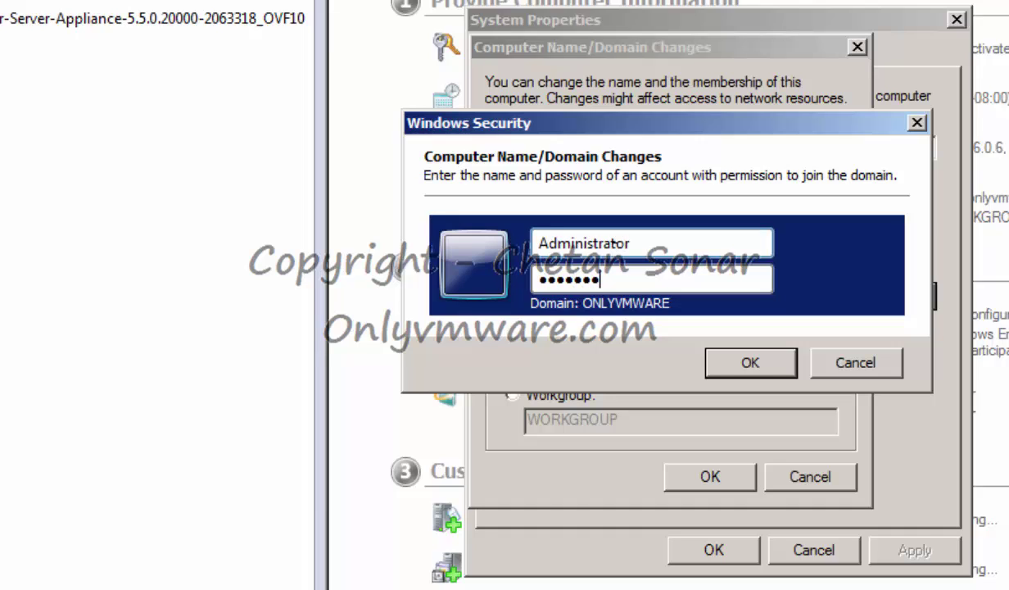
{"action": "type", "text": "*******"}
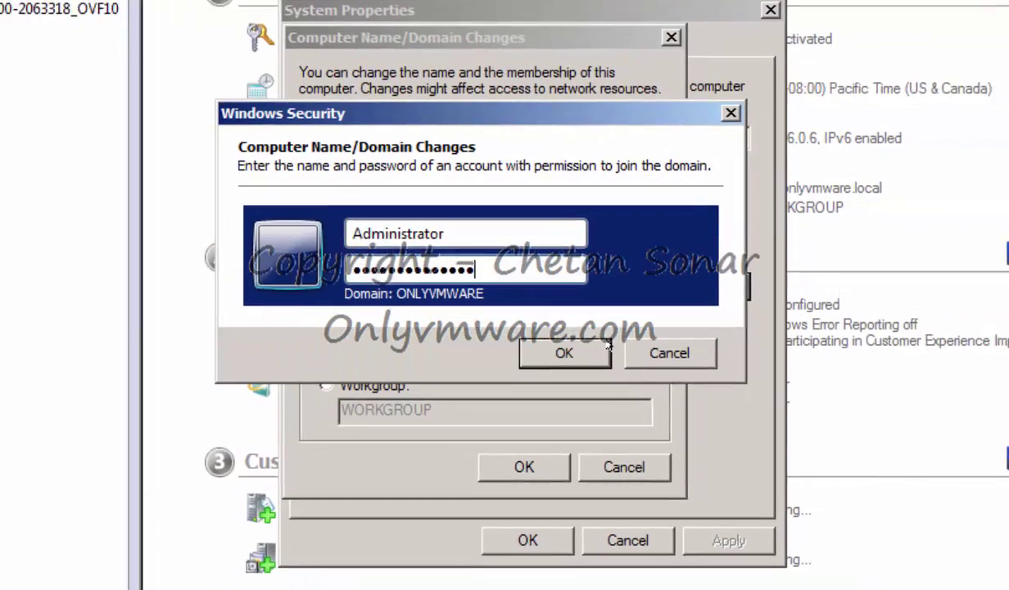
{"action": "key", "text": "Return"}
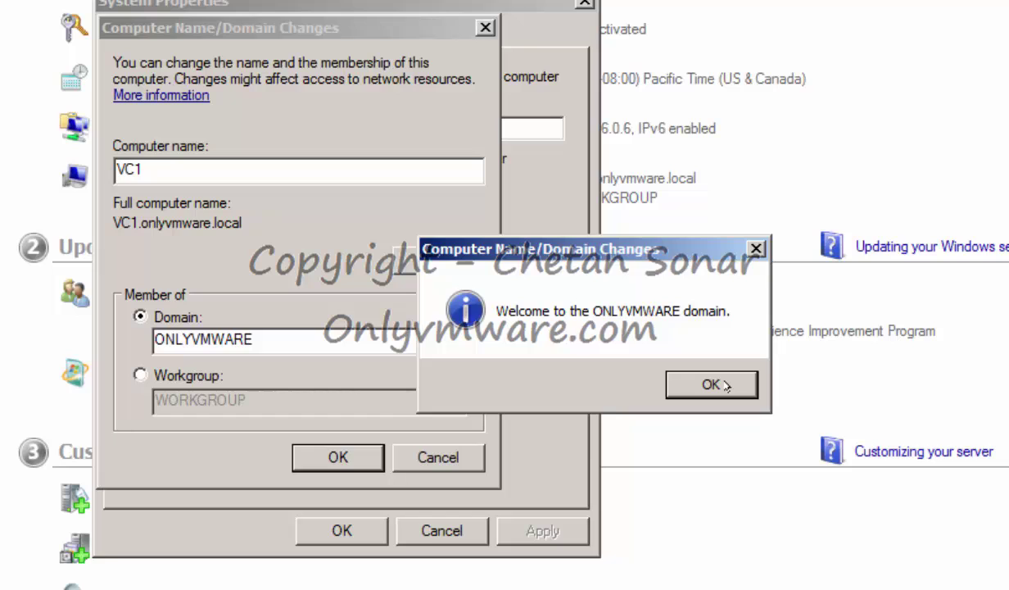
{"action": "left_click", "coordinate": [716, 385]}
{"action": "left_click", "coordinate": [759, 330]}
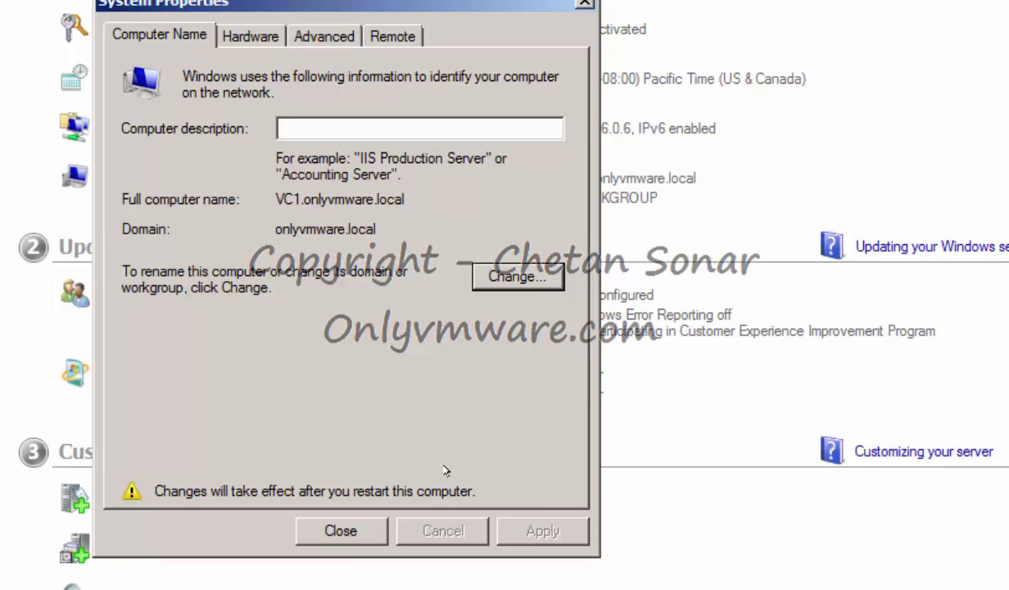
{"action": "left_click", "coordinate": [352, 529]}
{"action": "left_click", "coordinate": [606, 330]}
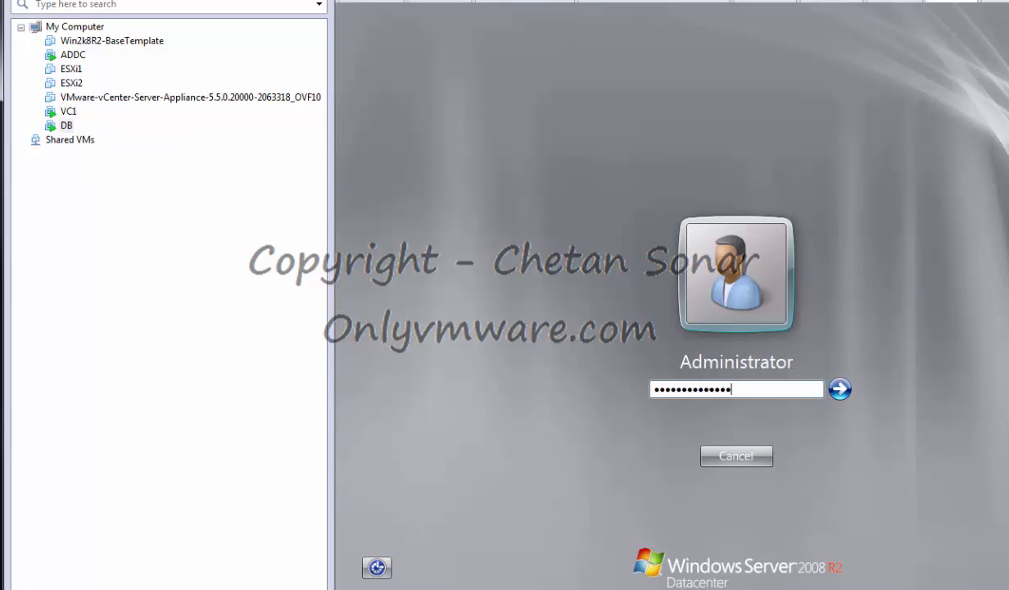
Log on to DB and set its domain membership to ONLYVMWARE.
{"action": "key", "text": "Return"}
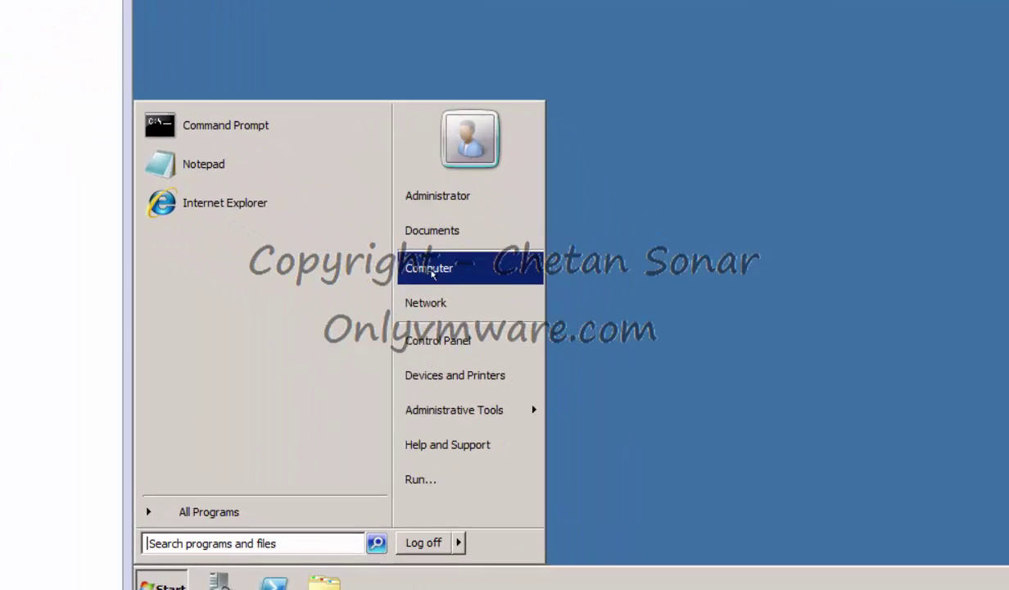
{"action": "right_click", "coordinate": [431, 273]}
{"action": "left_click", "coordinate": [483, 427]}
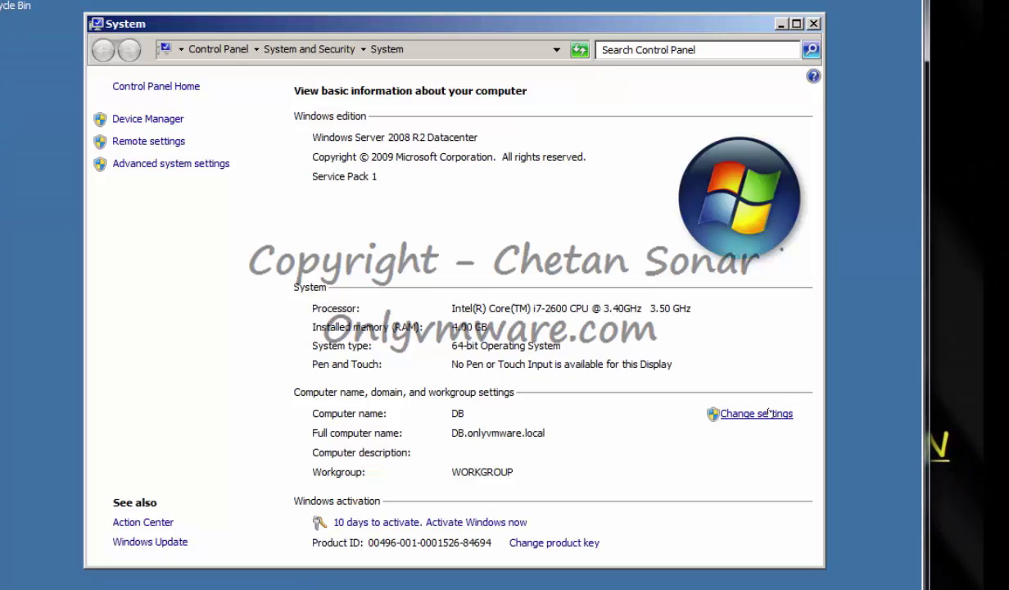
{"action": "left_click", "coordinate": [768, 414]}
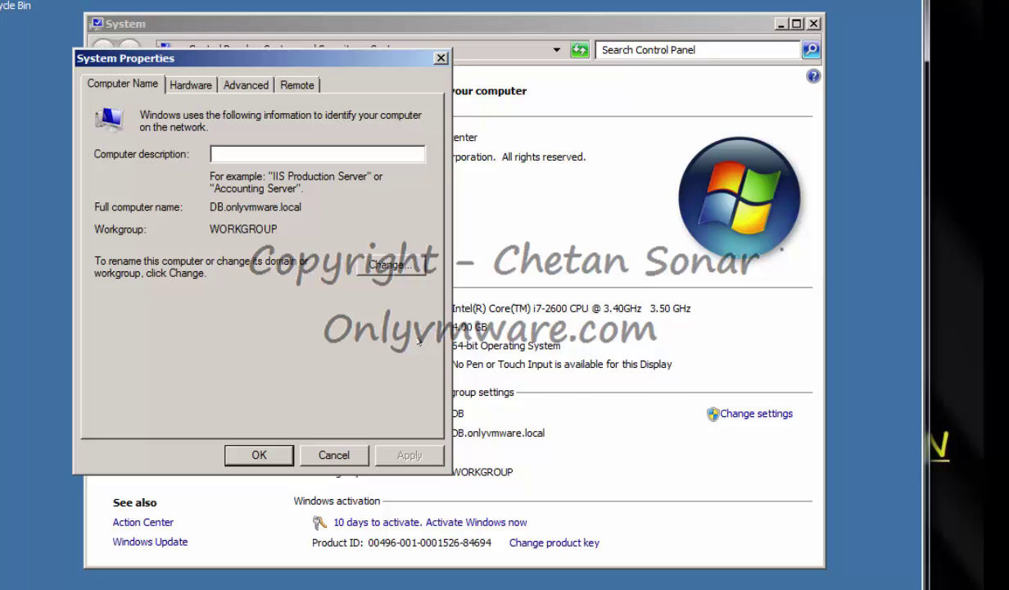
{"action": "left_click", "coordinate": [402, 263]}
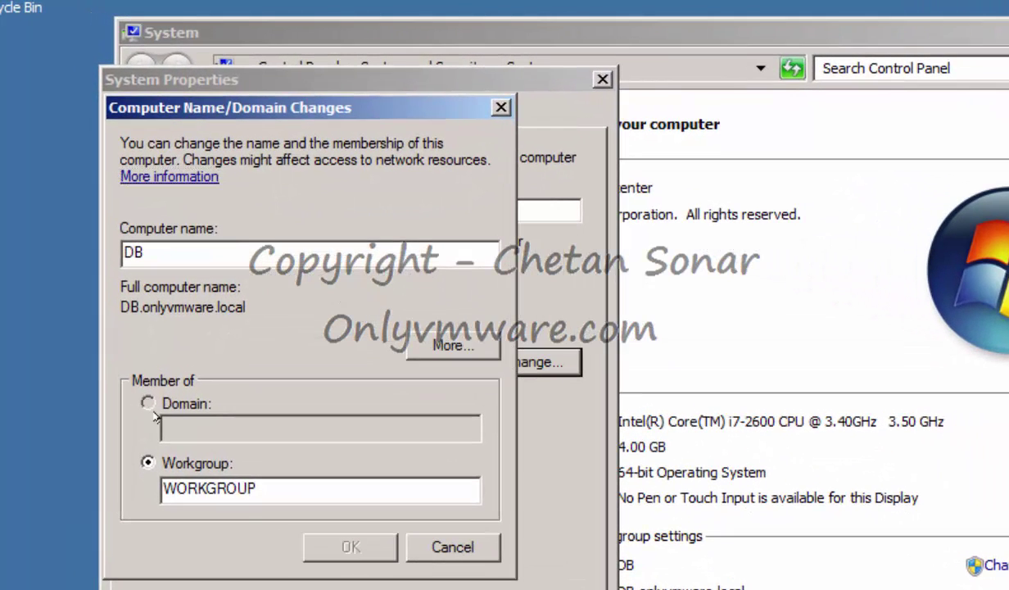
{"action": "left_click", "coordinate": [130, 357]}
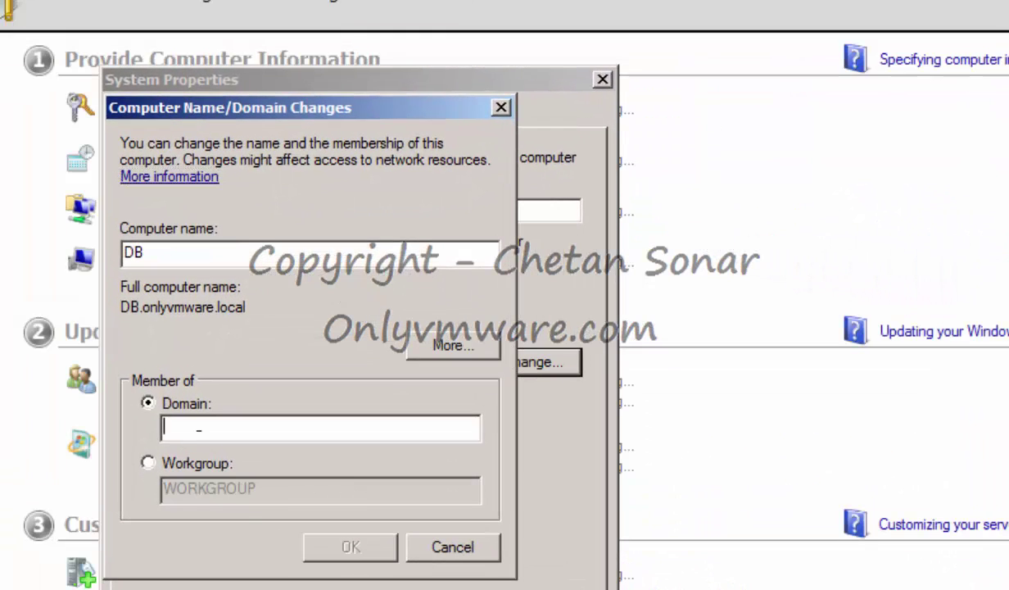
{"action": "type", "text": "ONLY"}
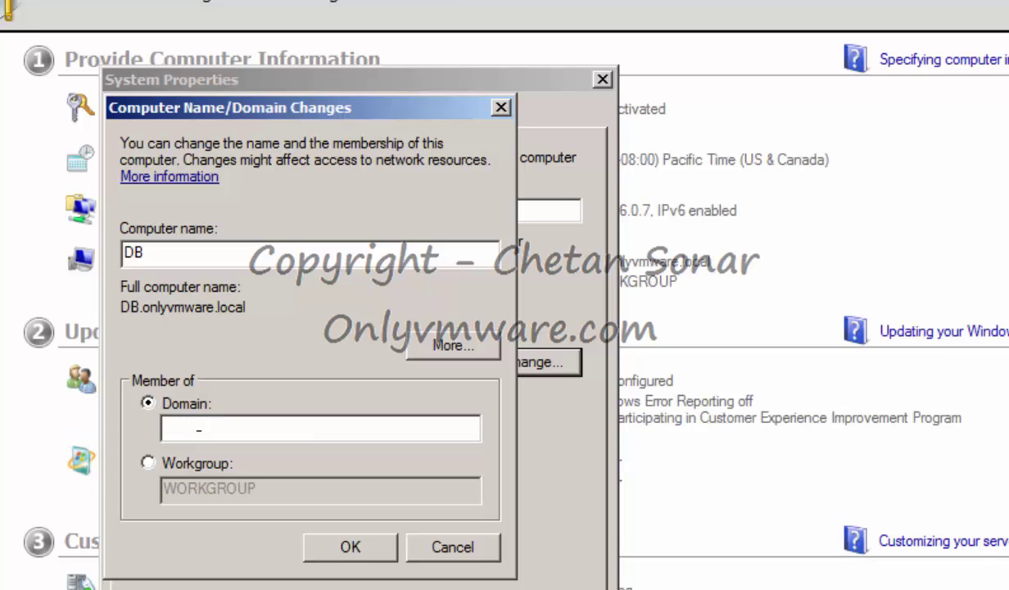
{"action": "type", "text": "VMWARE"}
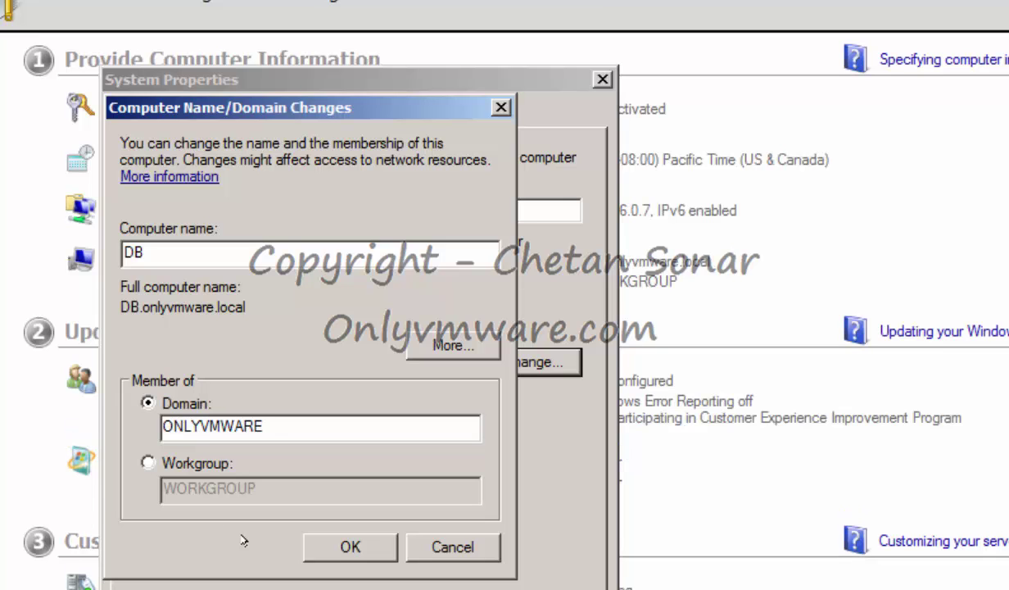
Authorize the join with Administrator credentials and restart DB now.
{"action": "left_click", "coordinate": [333, 542]}
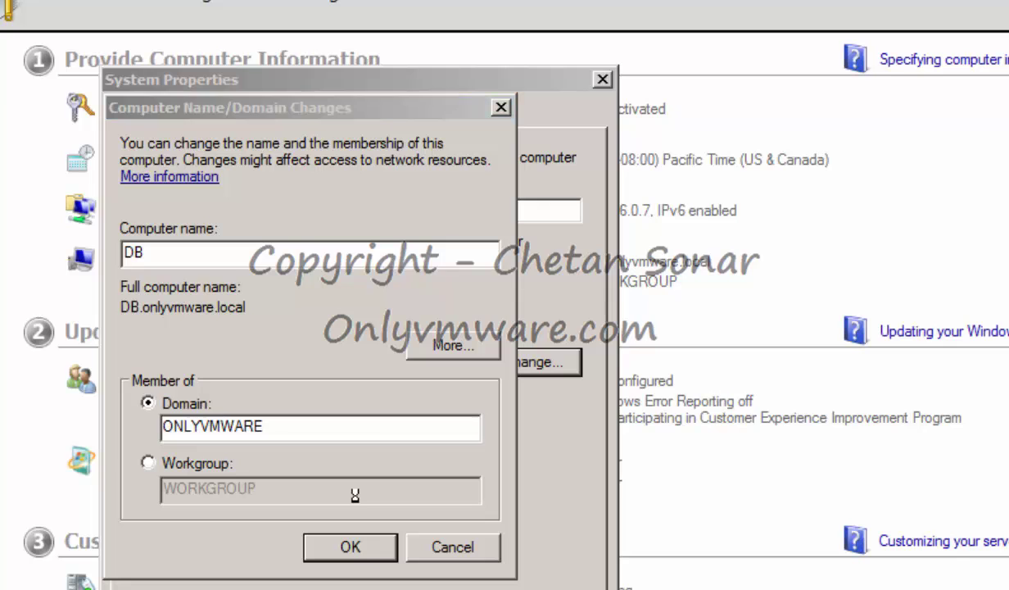
{"action": "type", "text": "Administrator"}
{"action": "key", "text": "Tab"}
{"action": "type", "text": "••••••••••••••"}
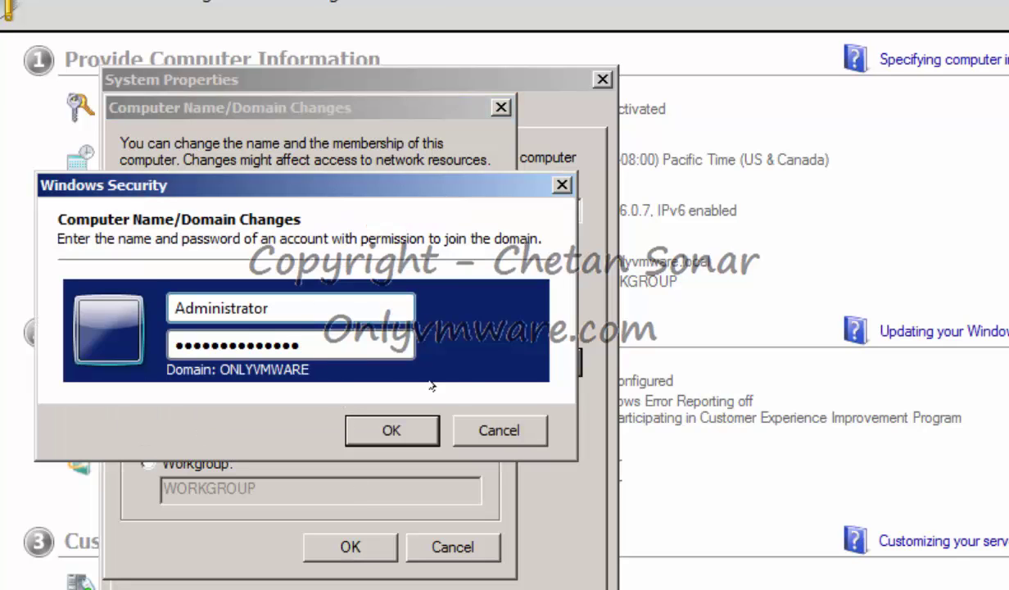
{"action": "left_click", "coordinate": [398, 421]}
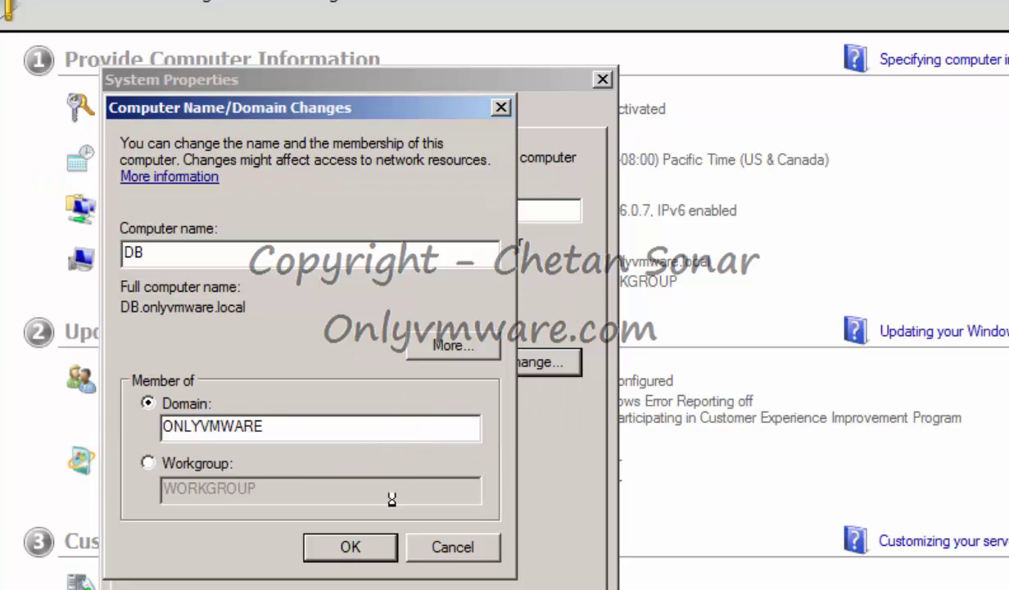
{"action": "left_click", "coordinate": [720, 470]}
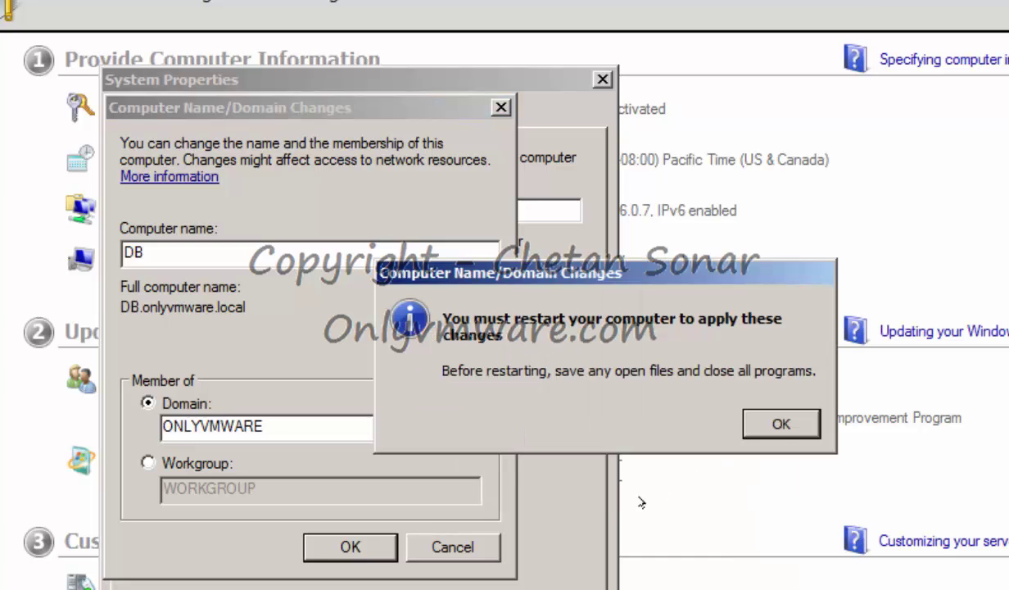
{"action": "left_click", "coordinate": [777, 422]}
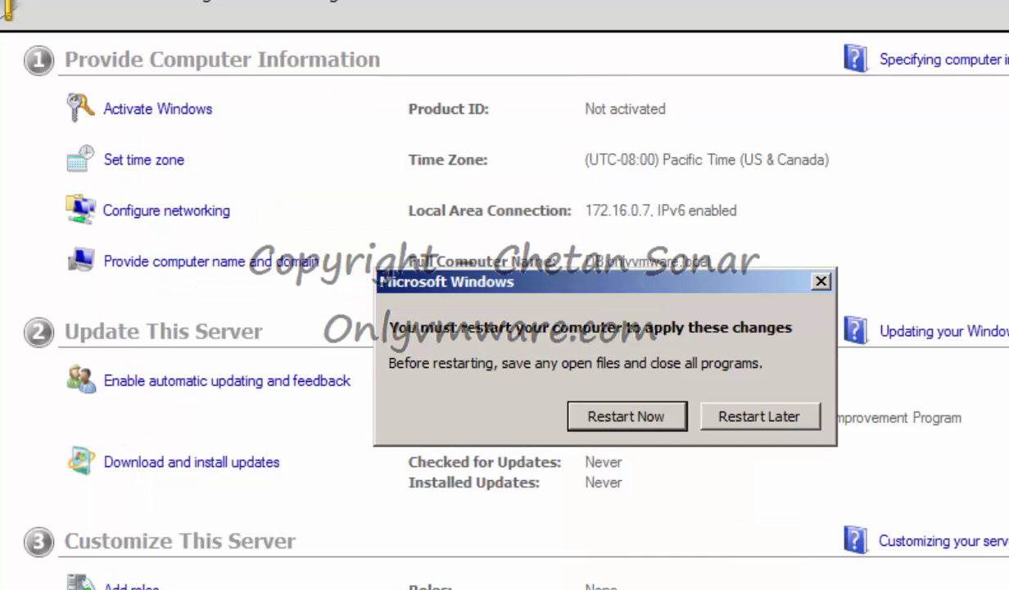
{"action": "left_click", "coordinate": [470, 586]}
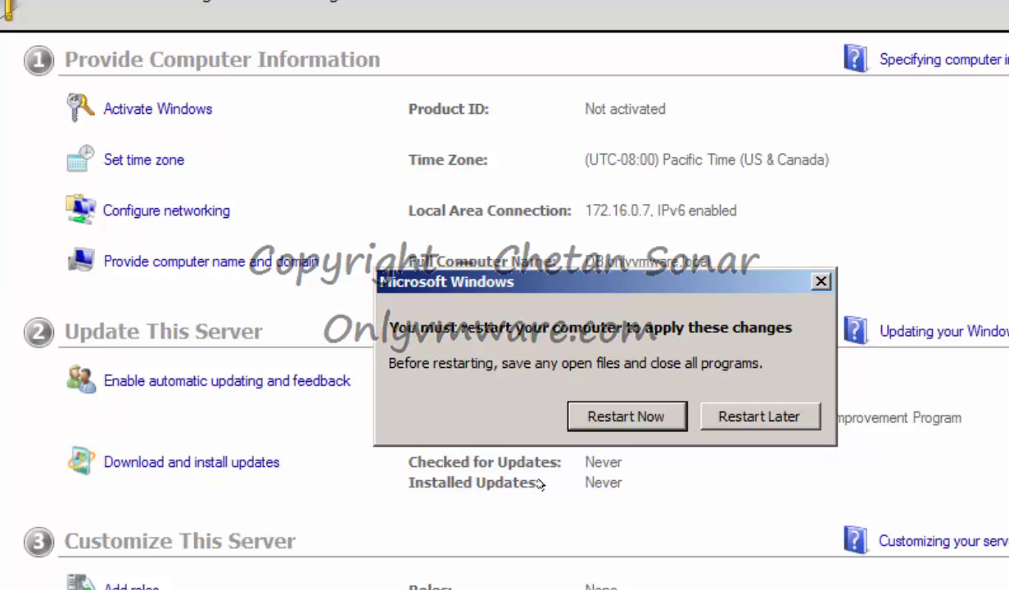
{"action": "left_click", "coordinate": [626, 416]}
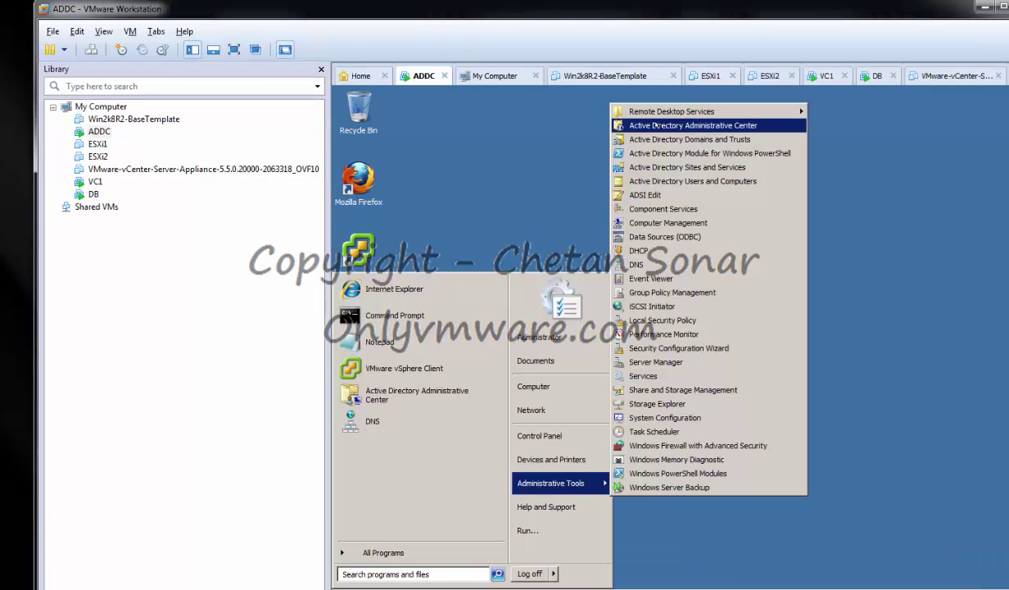
In Active Directory Administrative Center, select onlyvmware (local) and start a New User.
{"action": "left_click", "coordinate": [721, 126]}
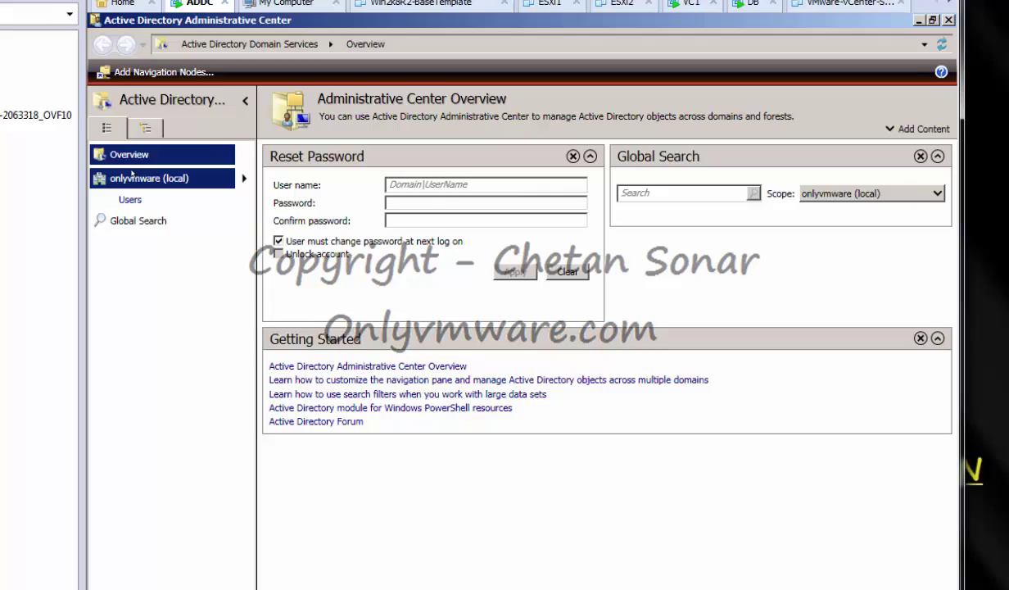
{"action": "left_click", "coordinate": [369, 219]}
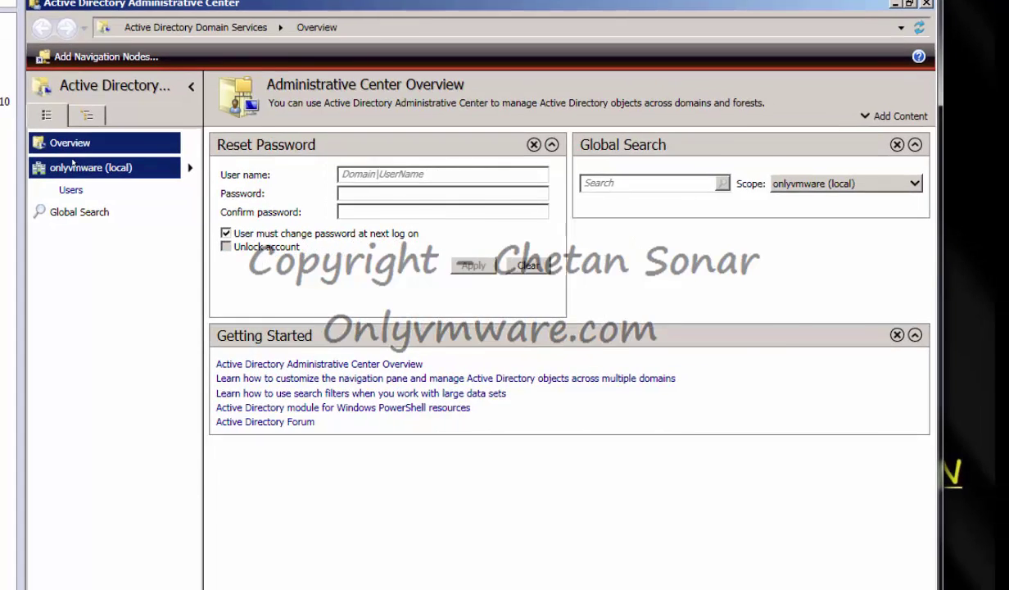
{"action": "mouse_move", "coordinate": [778, 353]}
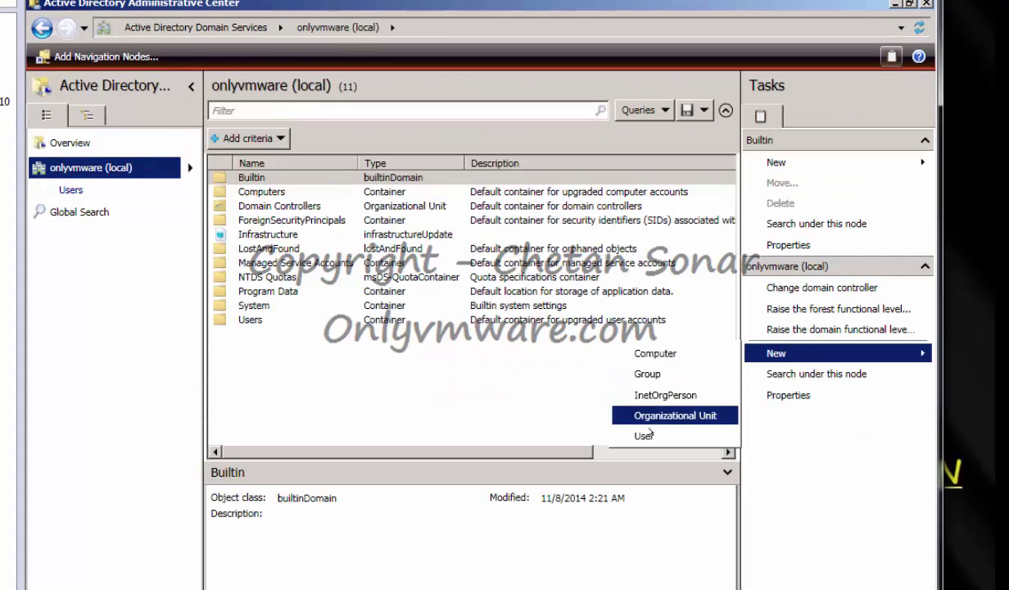
{"action": "left_click", "coordinate": [647, 422]}
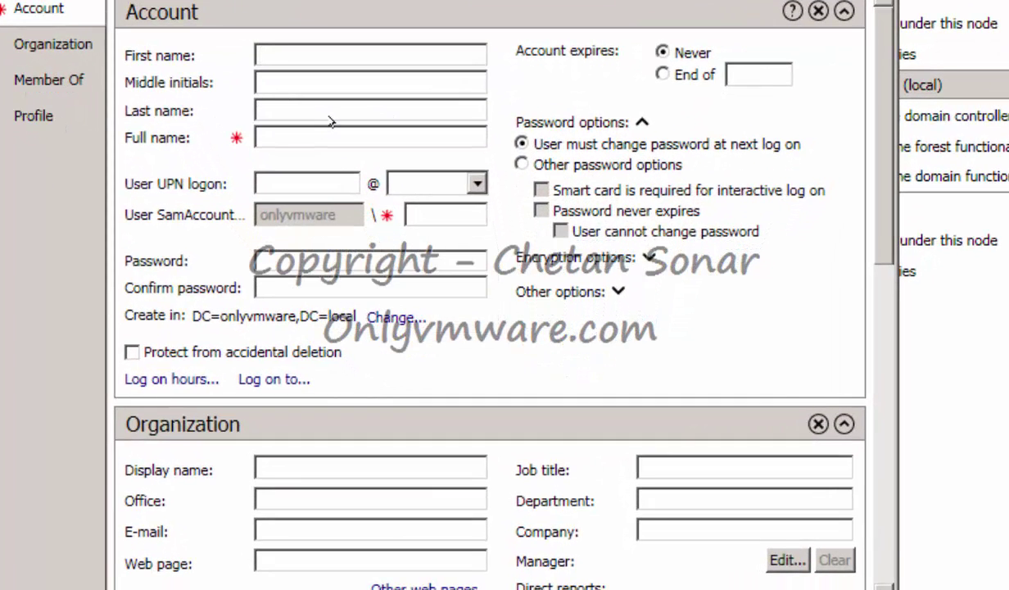
Enter dbadmin as name and logon name, set its password, never expiring.
{"action": "type", "text": "dbadmin"}
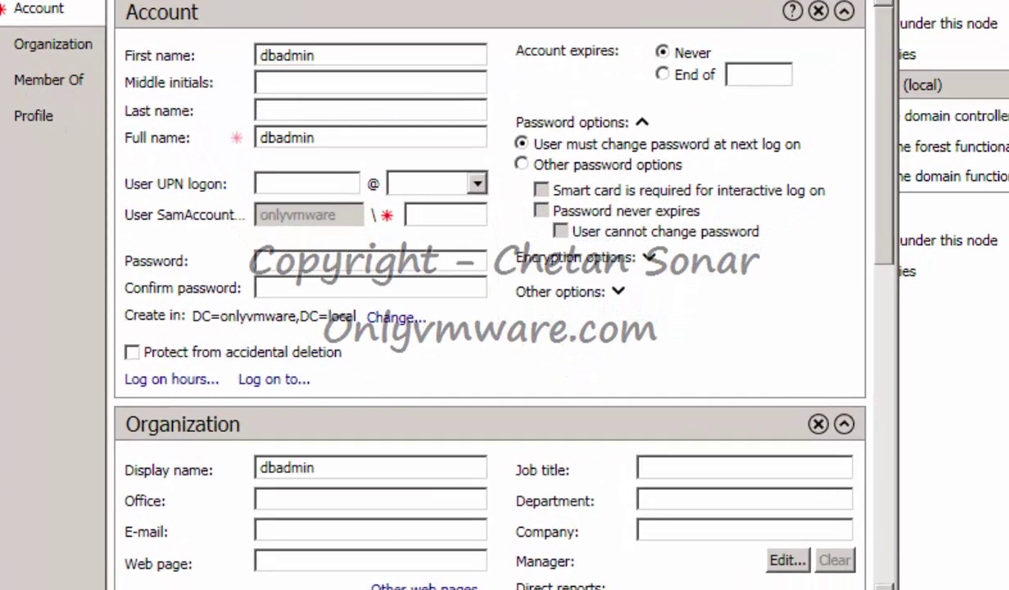
{"action": "left_click", "coordinate": [308, 182]}
{"action": "type", "text": "dbadmin"}
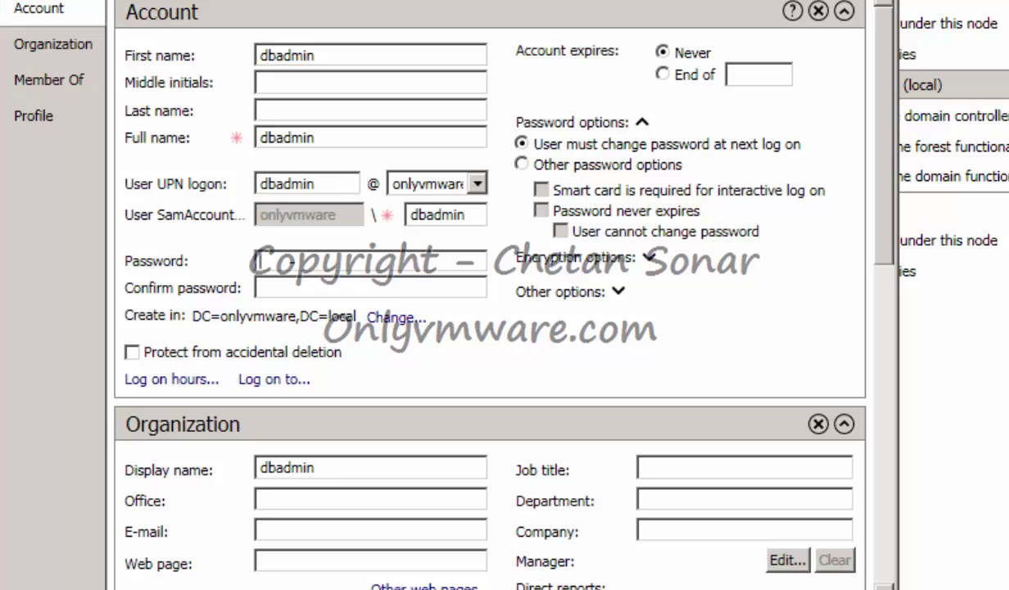
{"action": "type", "text": "*************"}
{"action": "type", "text": "**"}
{"action": "key", "text": "Tab"}
{"action": "type", "text": "*****"}
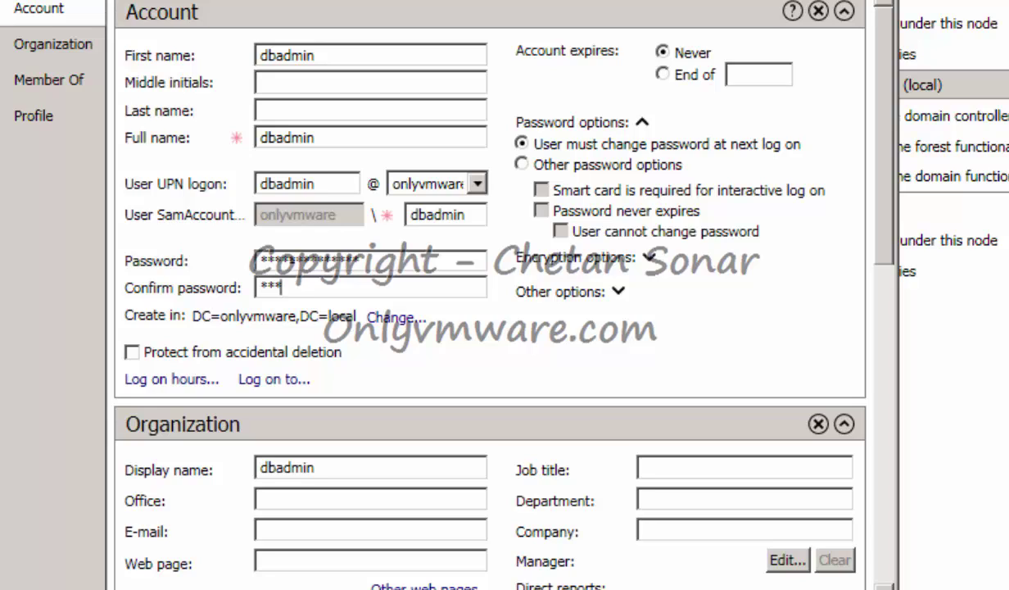
{"action": "type", "text": "**********"}
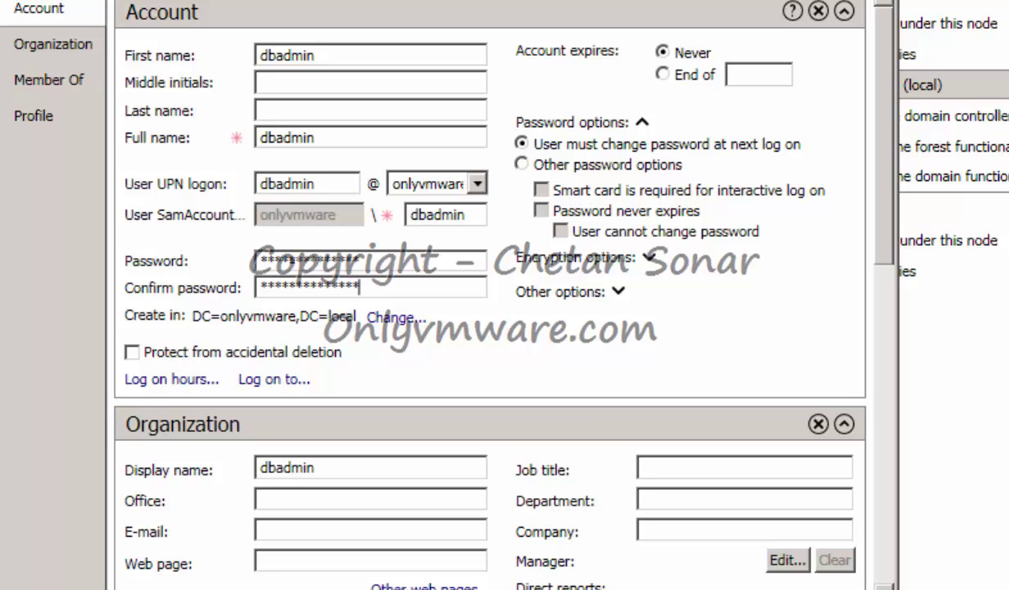
{"action": "left_click", "coordinate": [521, 164]}
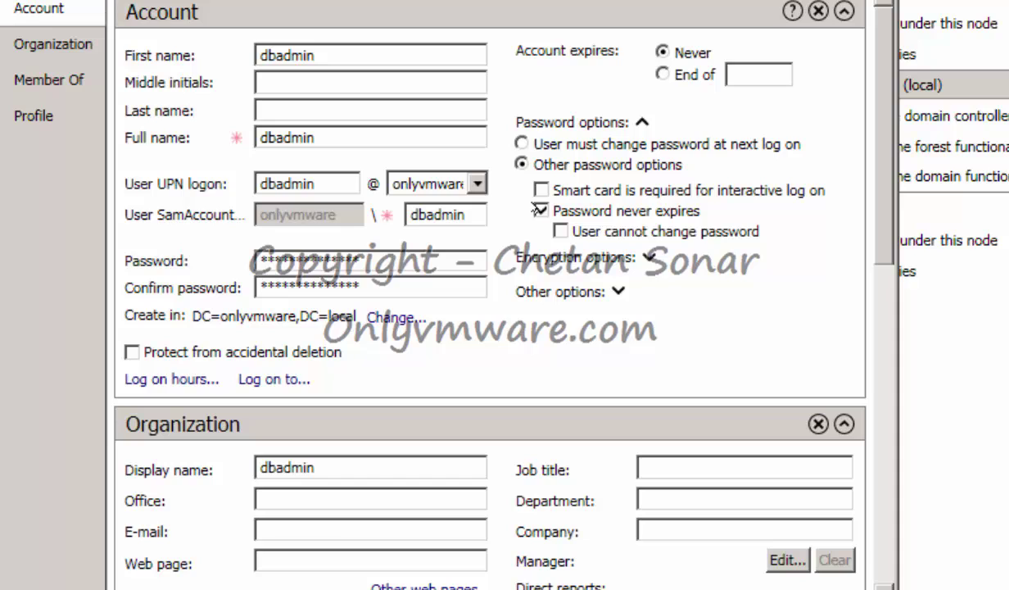
{"action": "left_click", "coordinate": [560, 231]}
Add dbadmin to the Domain Admins group and create the account.
{"action": "left_click", "coordinate": [18, 119]}
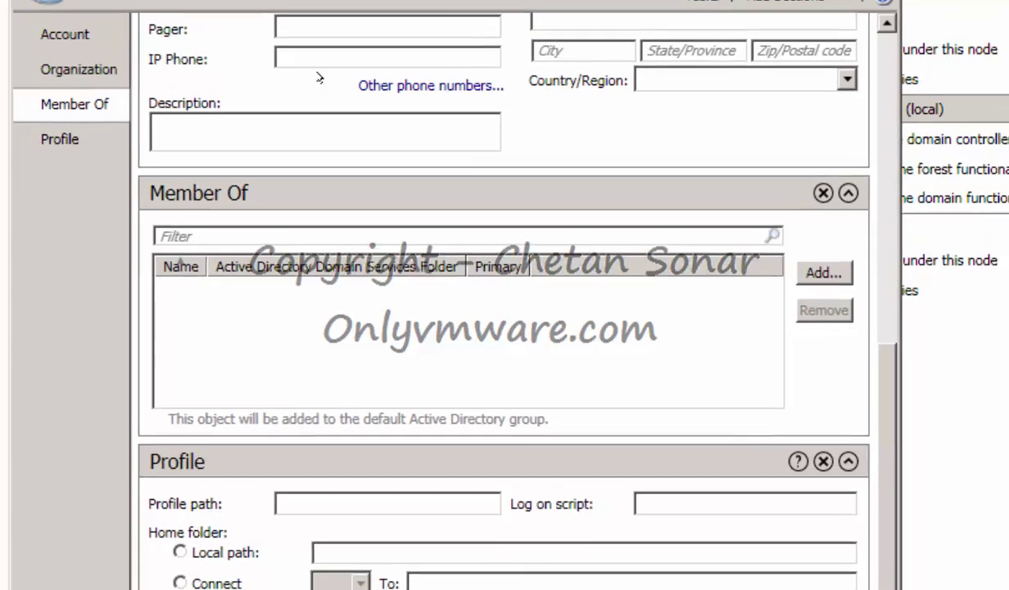
{"action": "scroll", "coordinate": [577, 299], "scroll_direction": "up", "scroll_amount": 3}
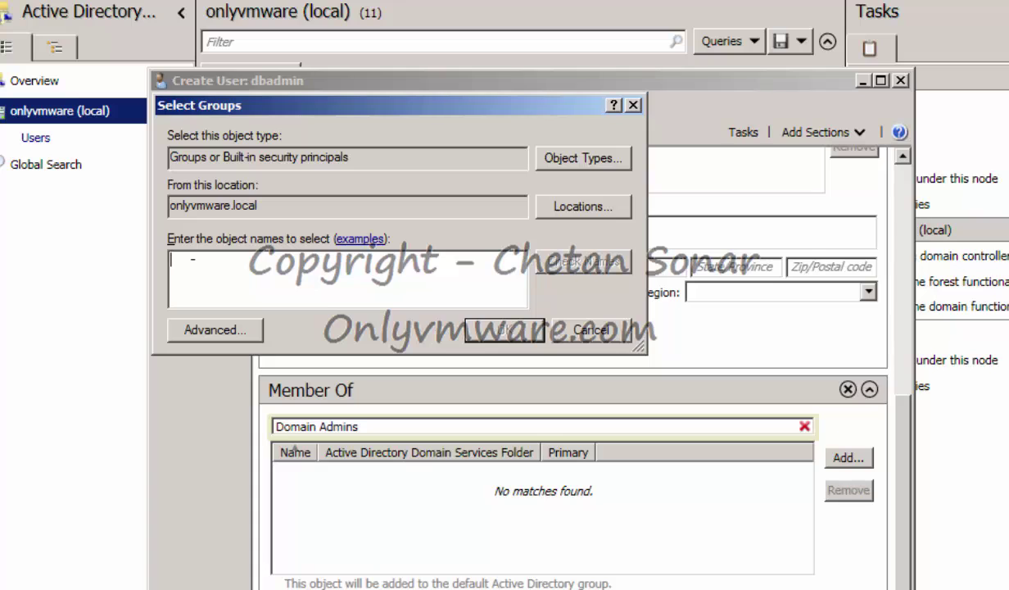
{"action": "type", "text": "Domain Admins"}
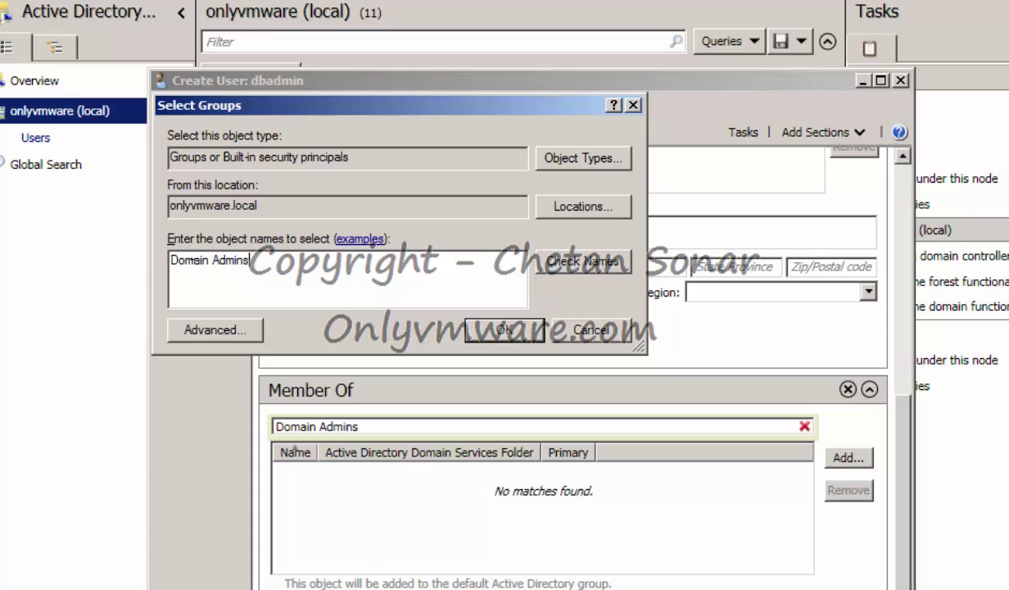
{"action": "left_click", "coordinate": [552, 256]}
{"action": "left_click", "coordinate": [472, 328]}
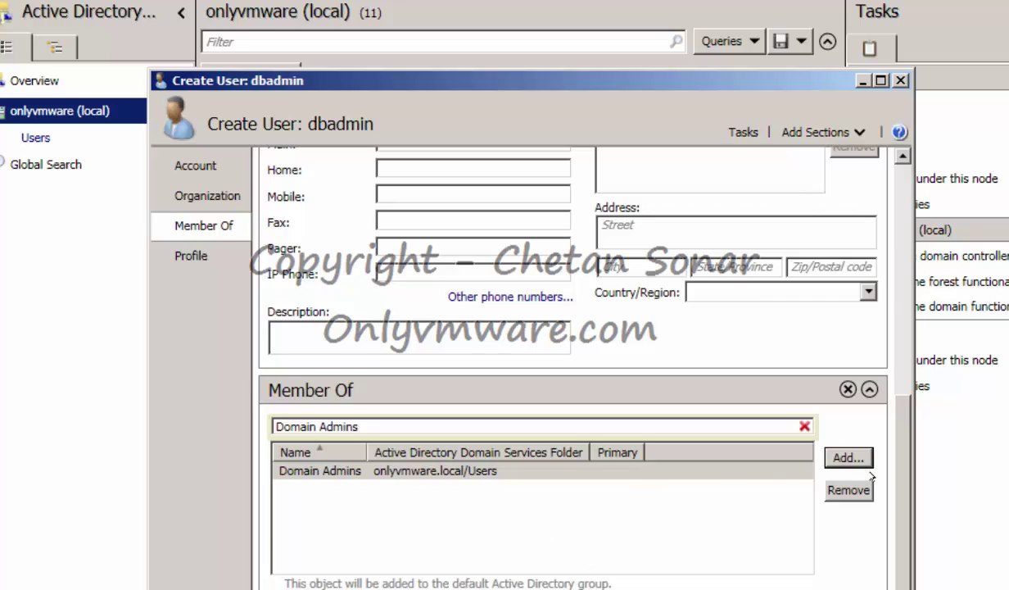
{"action": "left_click", "coordinate": [803, 425]}
{"action": "left_click", "coordinate": [434, 470]}
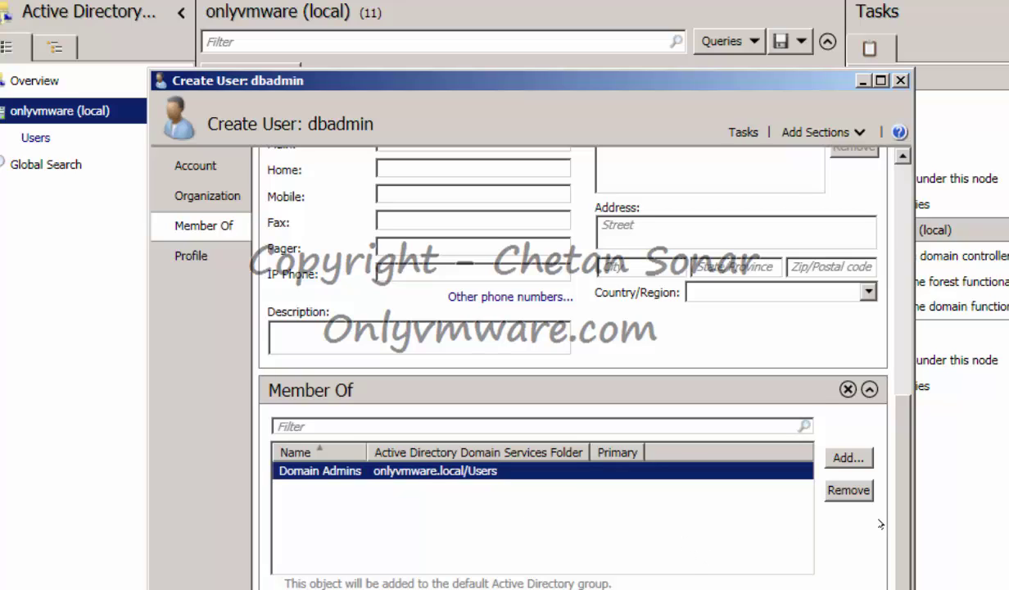
{"action": "scroll", "coordinate": [863, 478], "scroll_direction": "down", "scroll_amount": 2}
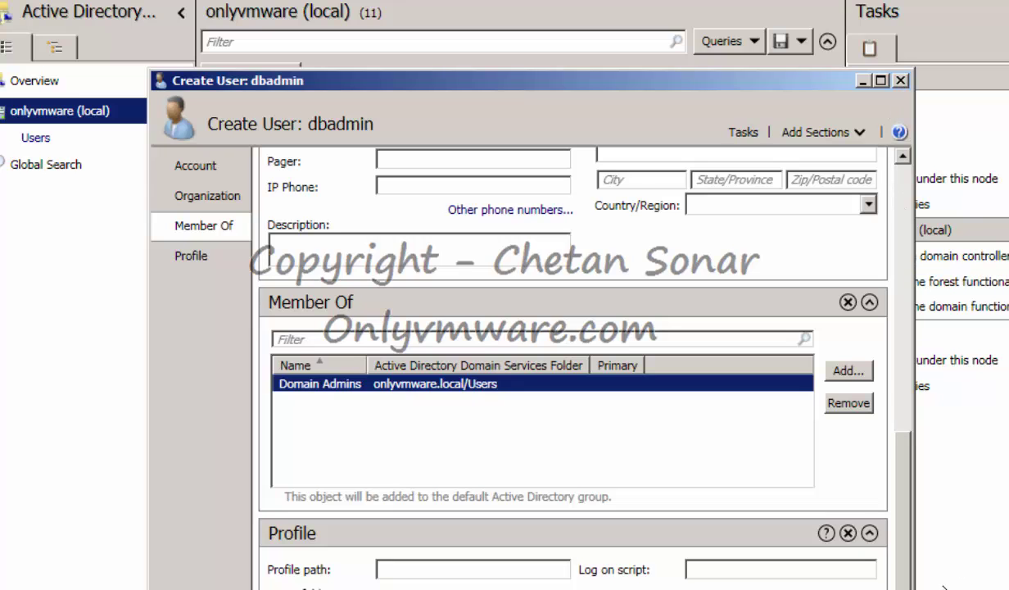
{"action": "left_click_drag", "start_coordinate": [609, 80], "coordinate": [609, 0]}
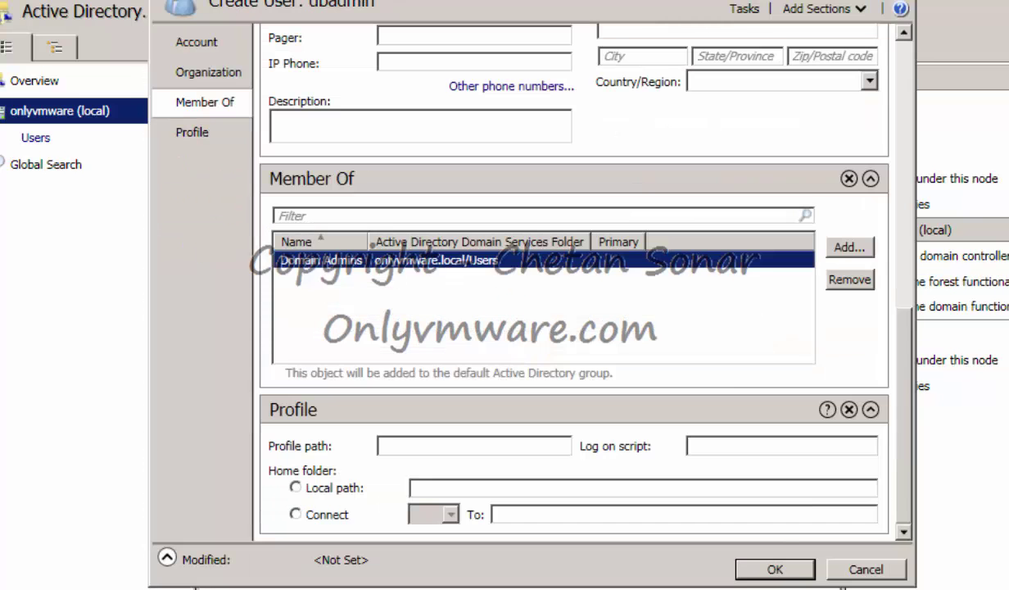
{"action": "left_click", "coordinate": [775, 568]}
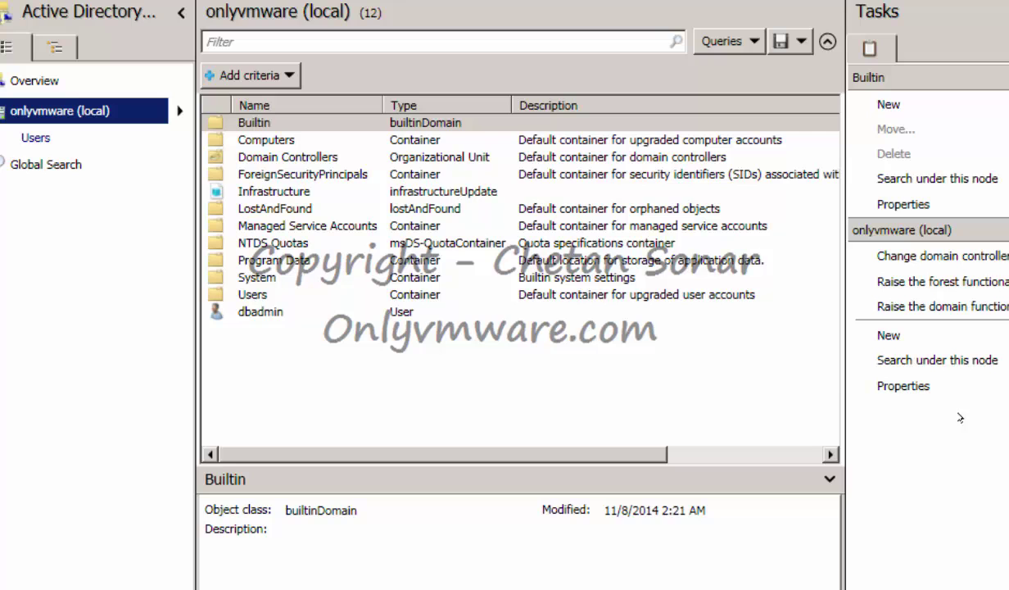
Start new user vcadmin with a password that never expires and cannot be changed.
{"action": "mouse_move", "coordinate": [930, 342]}
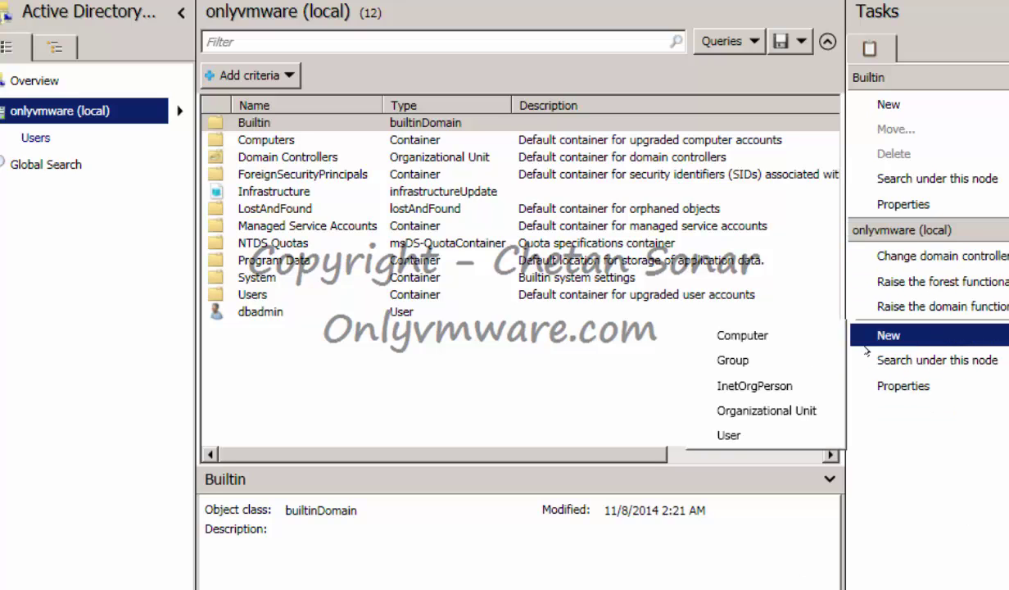
{"action": "left_click", "coordinate": [714, 417]}
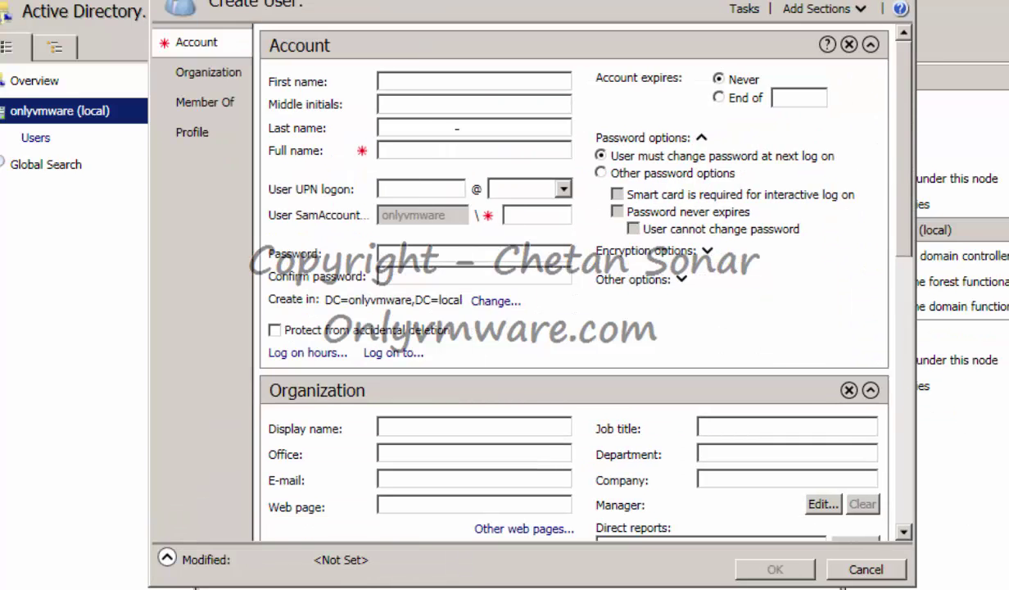
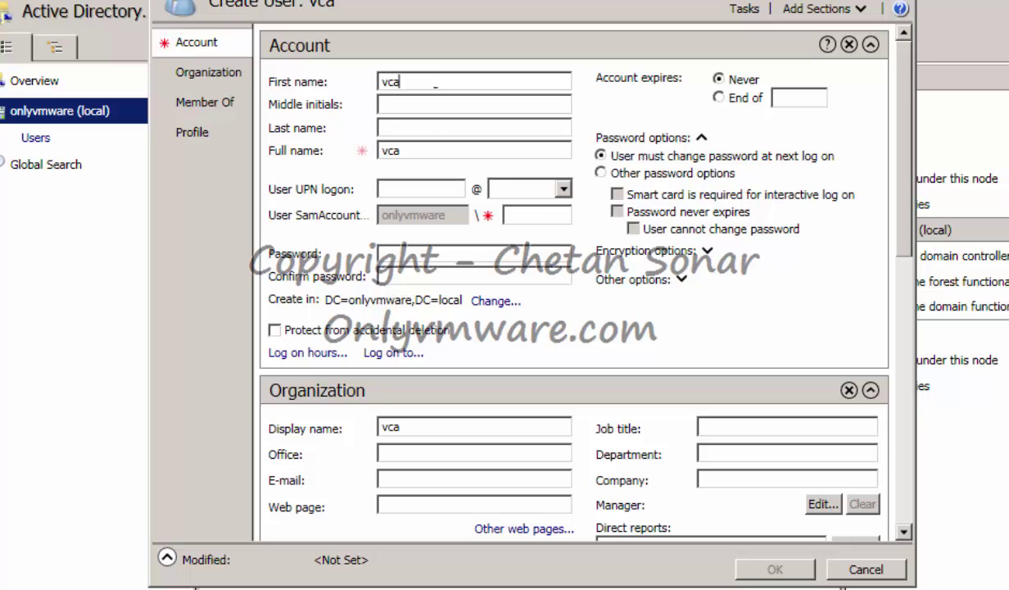
{"action": "key", "text": "Tab"}
{"action": "key", "text": "Tab"}
{"action": "key", "text": "Tab"}
{"action": "key", "text": "Tab"}
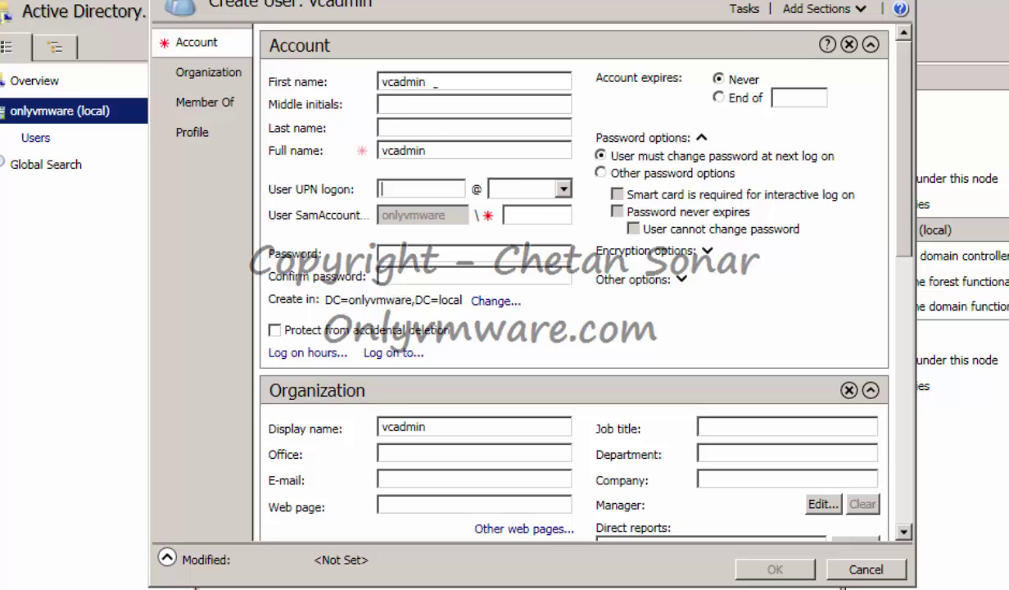
{"action": "key", "text": "Tab"}
{"action": "key", "text": "Tab"}
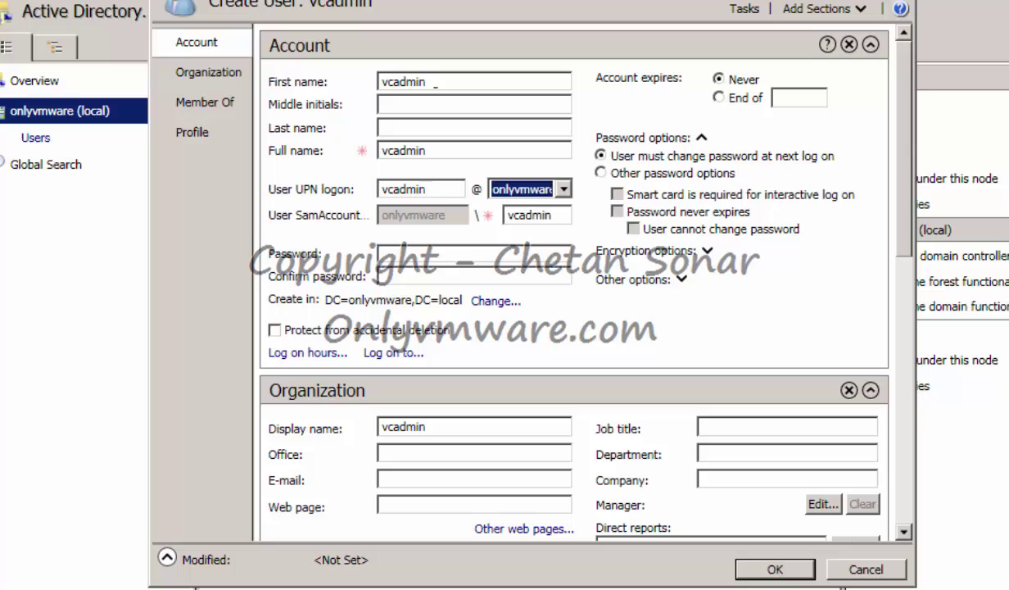
{"action": "key", "text": "Tab"}
{"action": "key", "text": "Tab"}
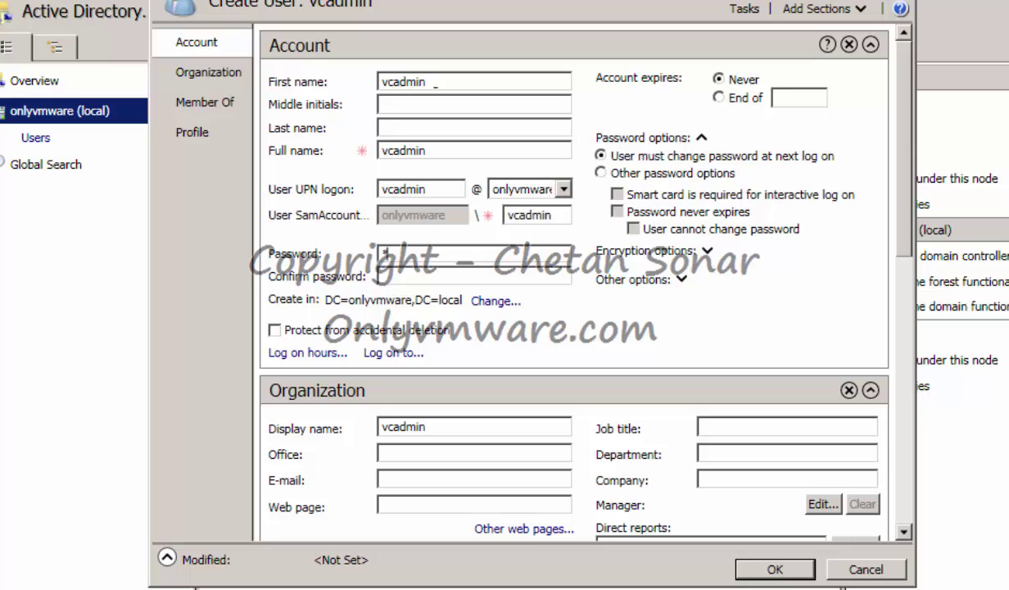
{"action": "key", "text": "Tab"}
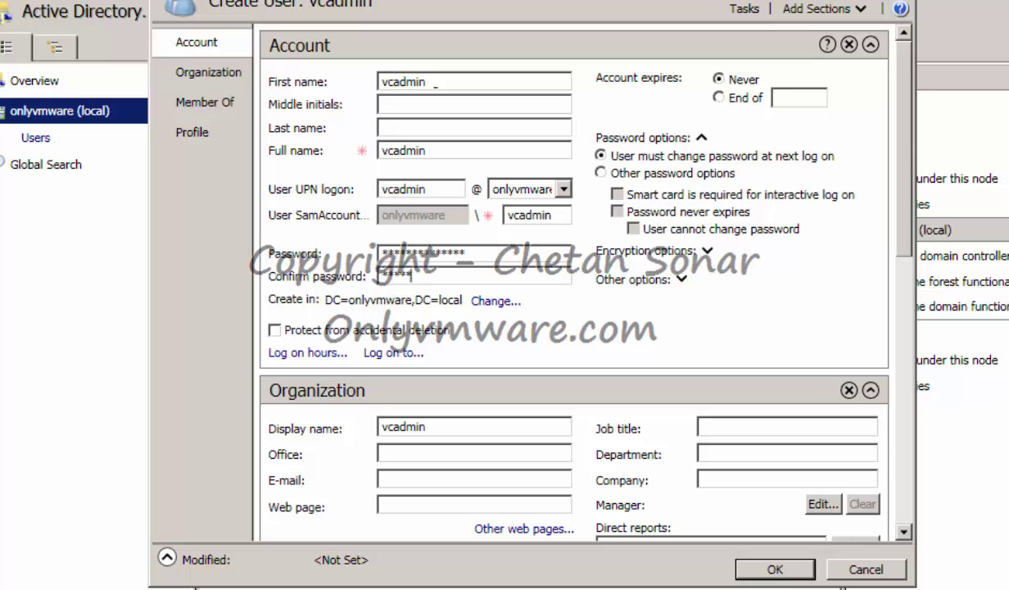
{"action": "left_click", "coordinate": [602, 173]}
{"action": "left_click", "coordinate": [616, 211]}
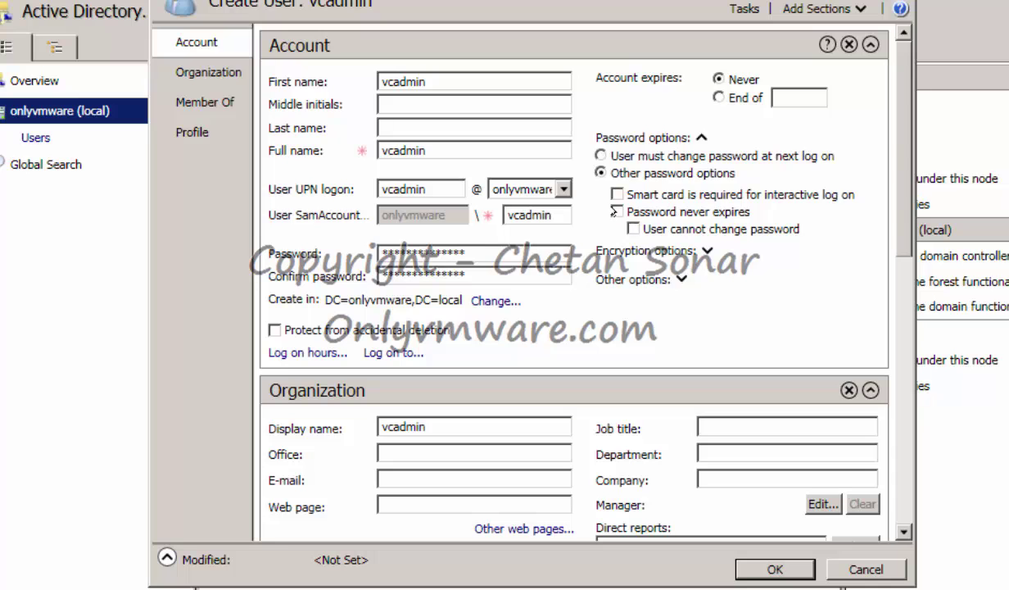
{"action": "left_click", "coordinate": [633, 229]}
Add vcadmin to Domain Admins and create the account.
{"action": "left_click_drag", "start_coordinate": [904, 246], "coordinate": [911, 493]}
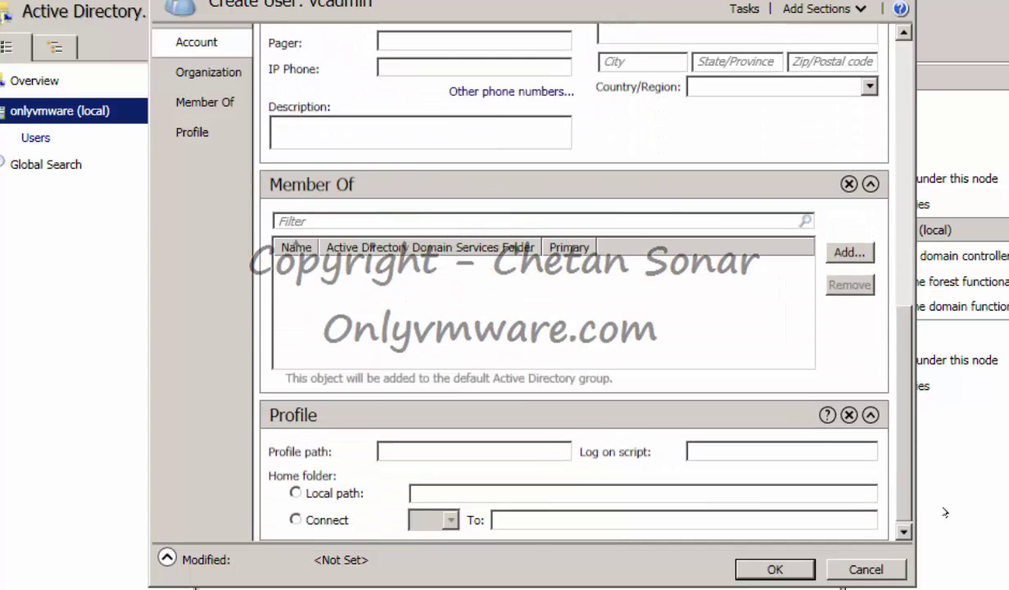
{"action": "left_click", "coordinate": [829, 250]}
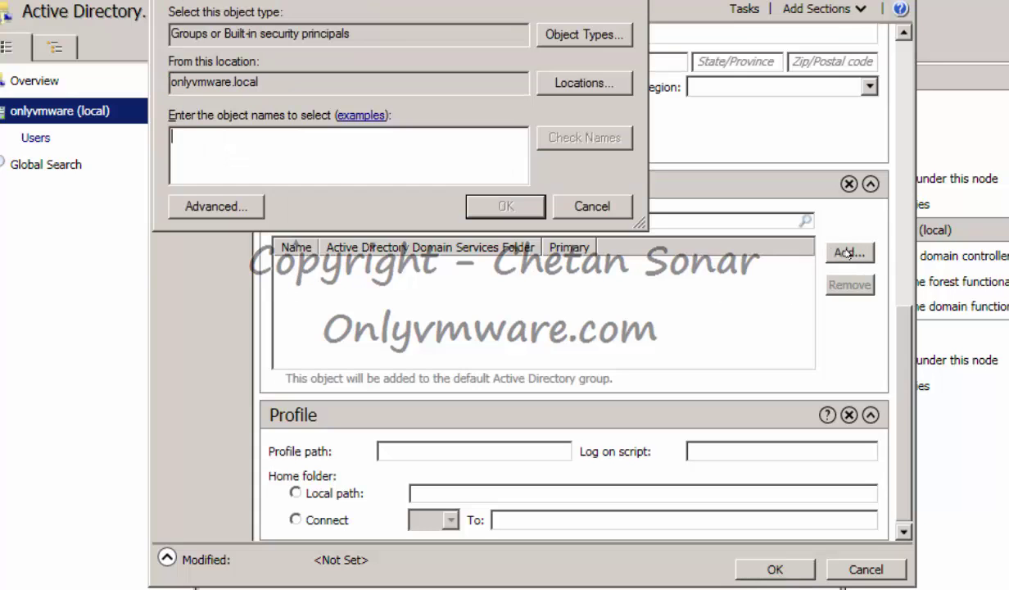
{"action": "type", "text": "Domain A"}
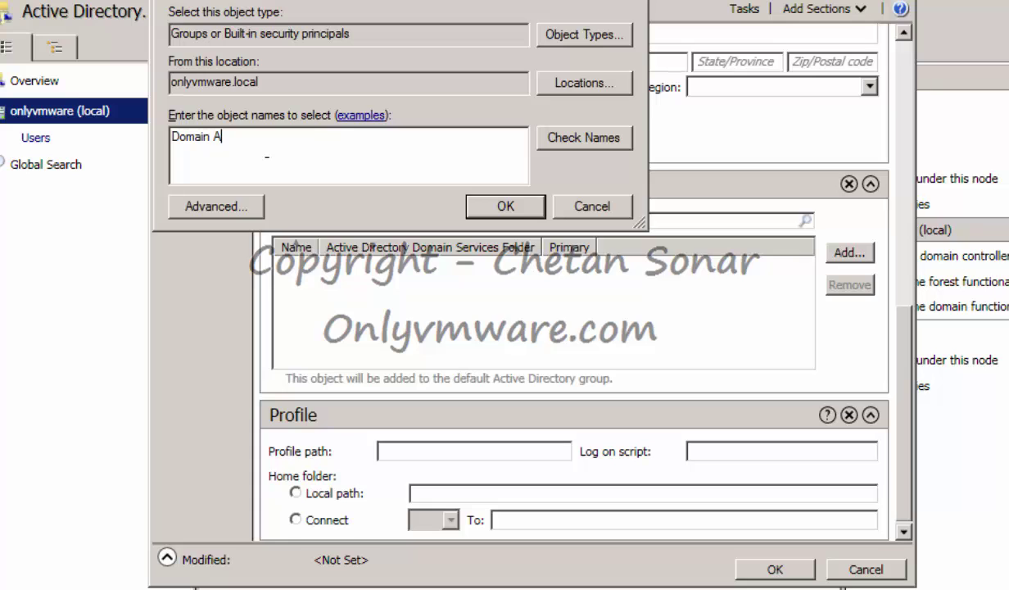
{"action": "type", "text": "dmins"}
{"action": "left_click", "coordinate": [572, 146]}
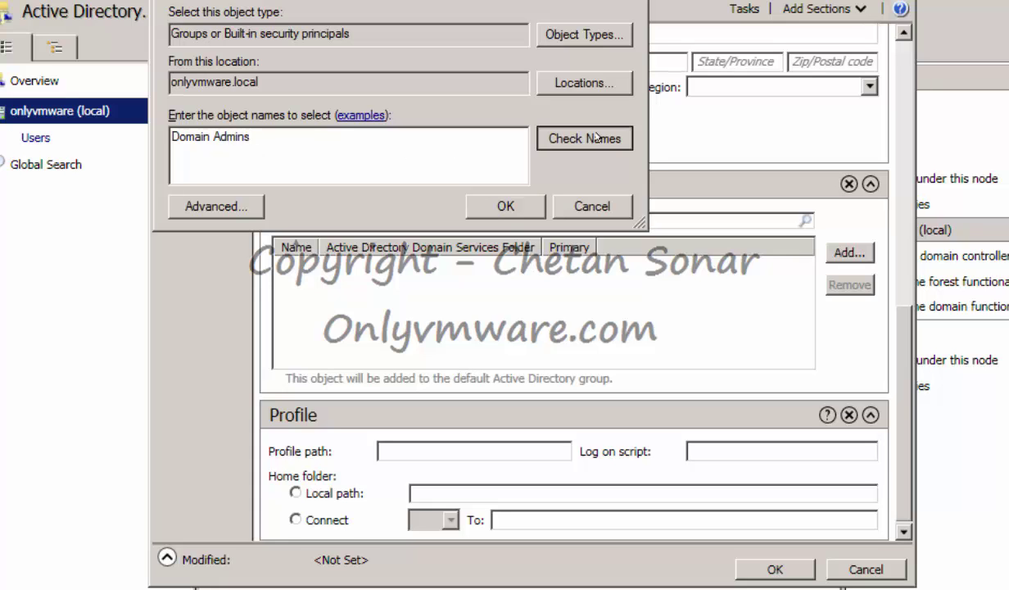
{"action": "left_click", "coordinate": [502, 201]}
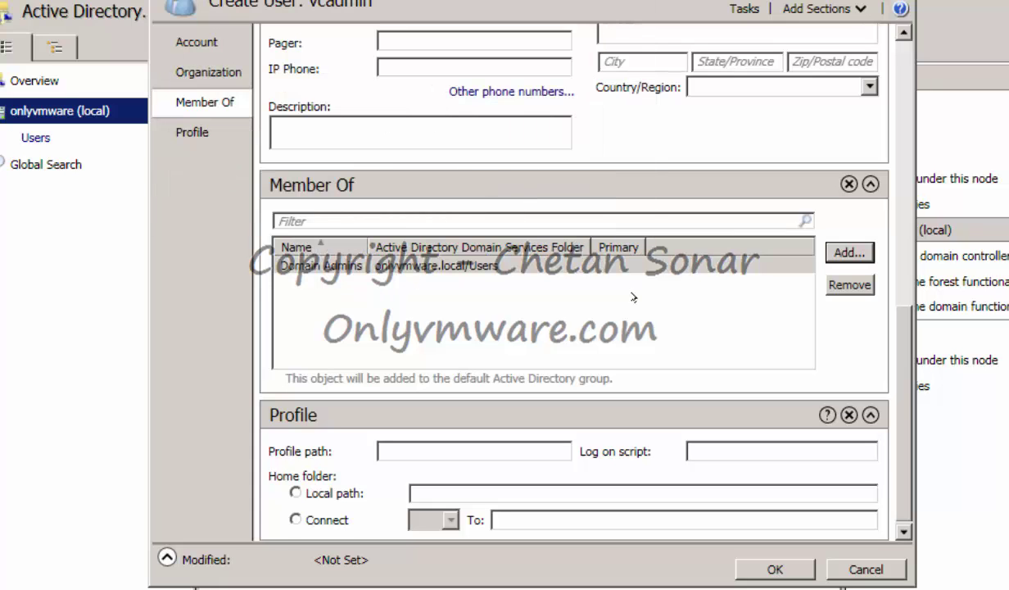
{"action": "left_click_drag", "start_coordinate": [906, 322], "coordinate": [909, 385]}
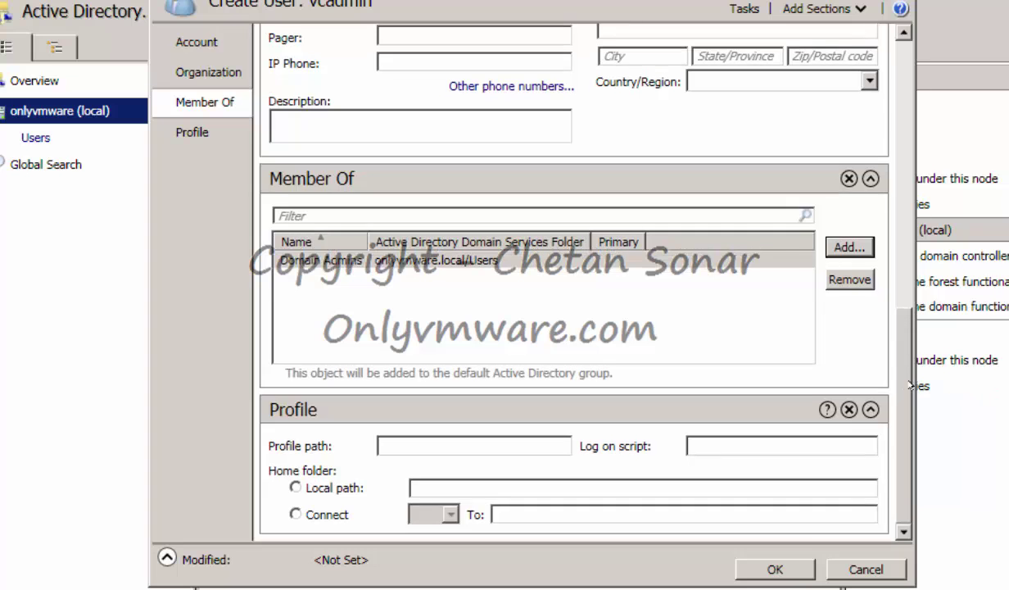
{"action": "left_click", "coordinate": [775, 568]}
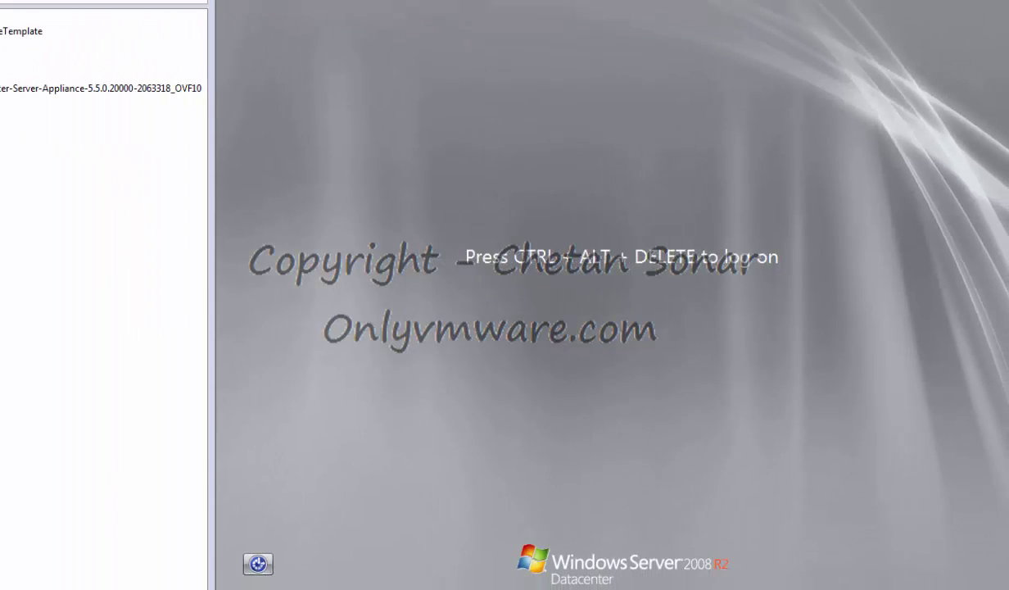
{"action": "right_click", "coordinate": [786, 10]}
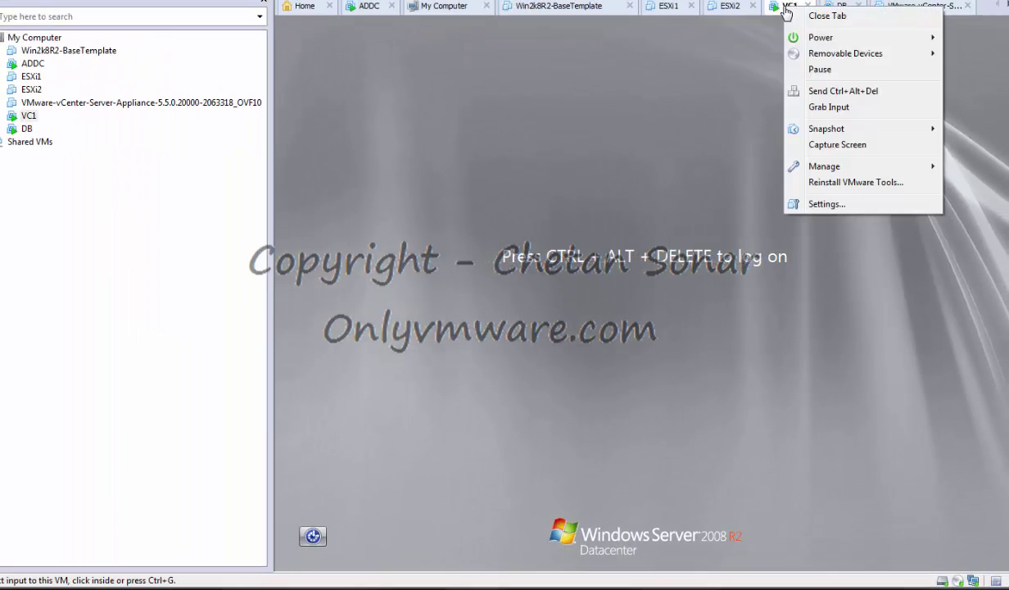
{"action": "left_click", "coordinate": [844, 91]}
{"action": "left_click", "coordinate": [624, 432]}
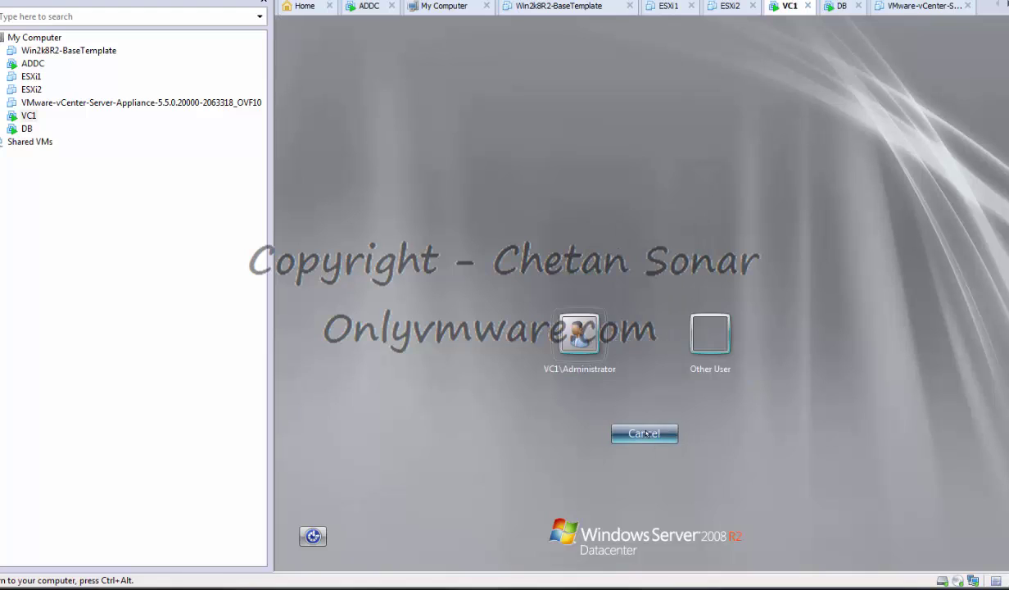
{"action": "left_click", "coordinate": [711, 330]}
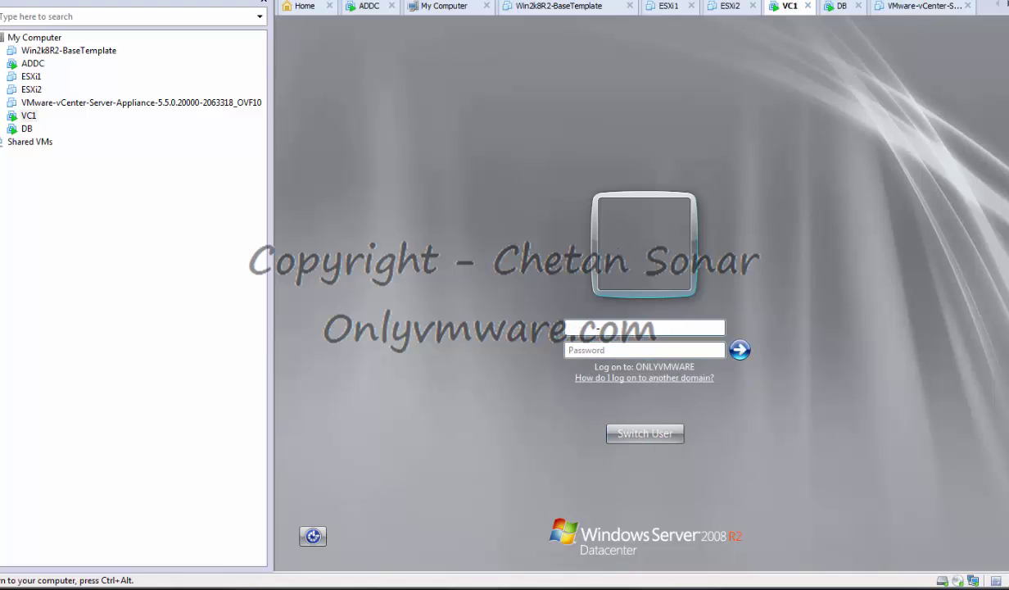
{"action": "type", "text": "vcadmin@onlyvmware.local"}
{"action": "key", "text": "Tab"}
{"action": "type", "text": "****"}
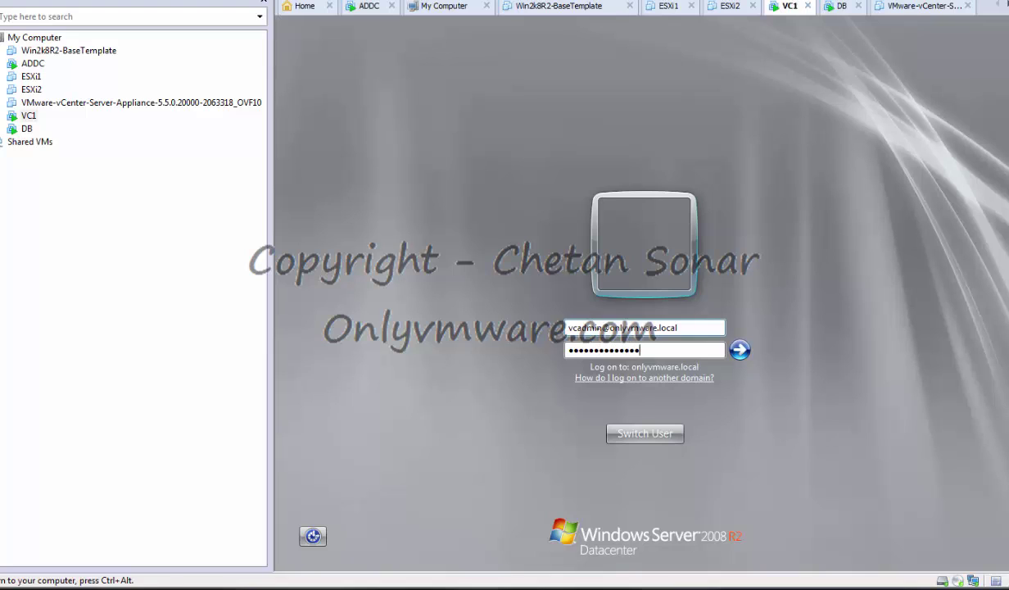
{"action": "key", "text": "Return"}
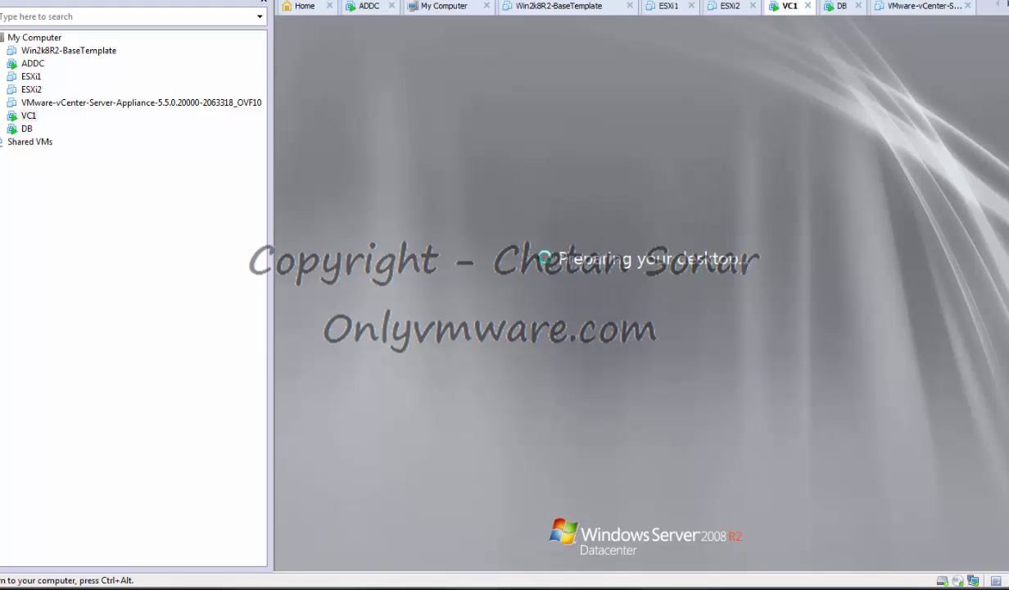
Release input from VC1 and show the DB machine's console.
{"action": "key", "text": "ctrl+alt"}
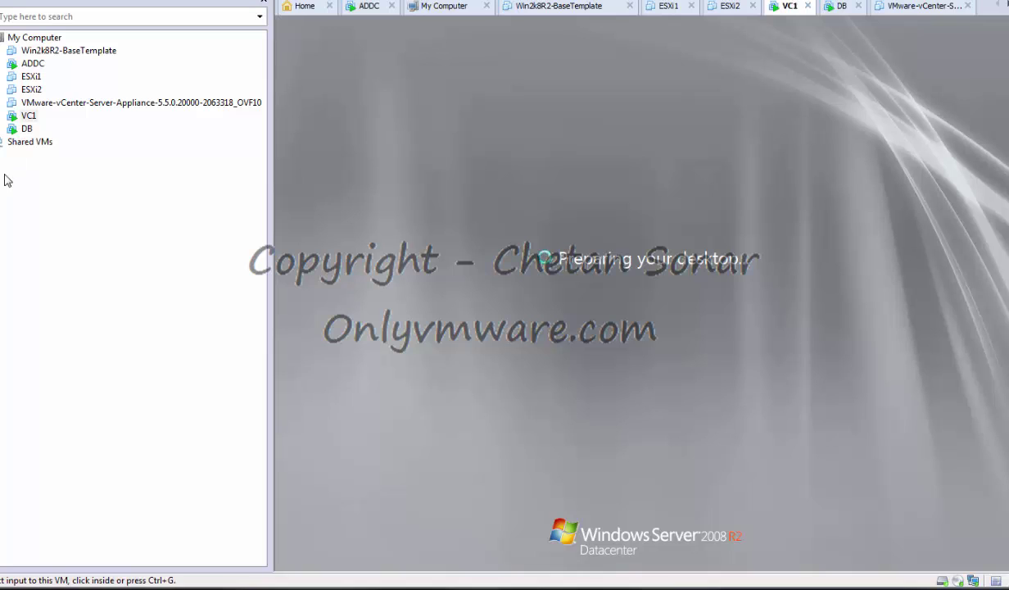
{"action": "left_click", "coordinate": [24, 131]}
{"action": "left_click", "coordinate": [25, 131]}
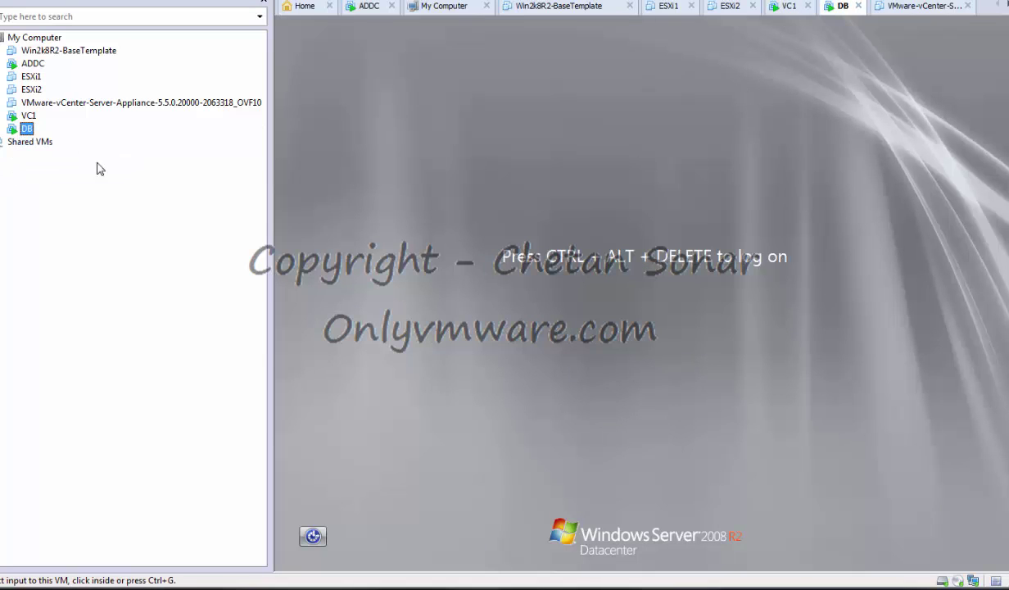
Sign in to the DB server as another user with the dbadmin domain account and its password.
{"action": "right_click", "coordinate": [818, 17]}
{"action": "left_click", "coordinate": [855, 85]}
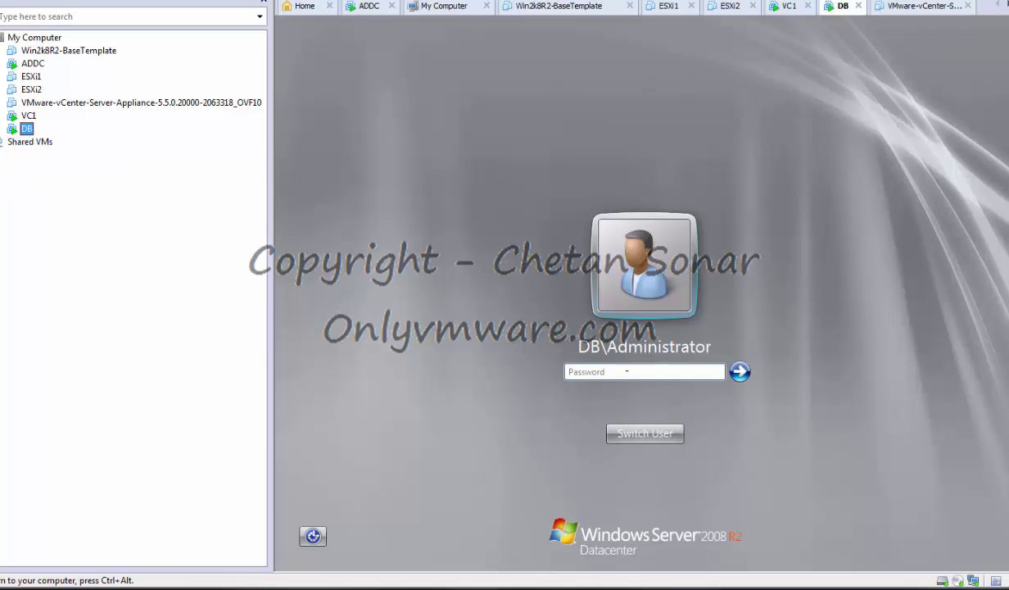
{"action": "left_click", "coordinate": [627, 432]}
{"action": "left_click", "coordinate": [683, 328]}
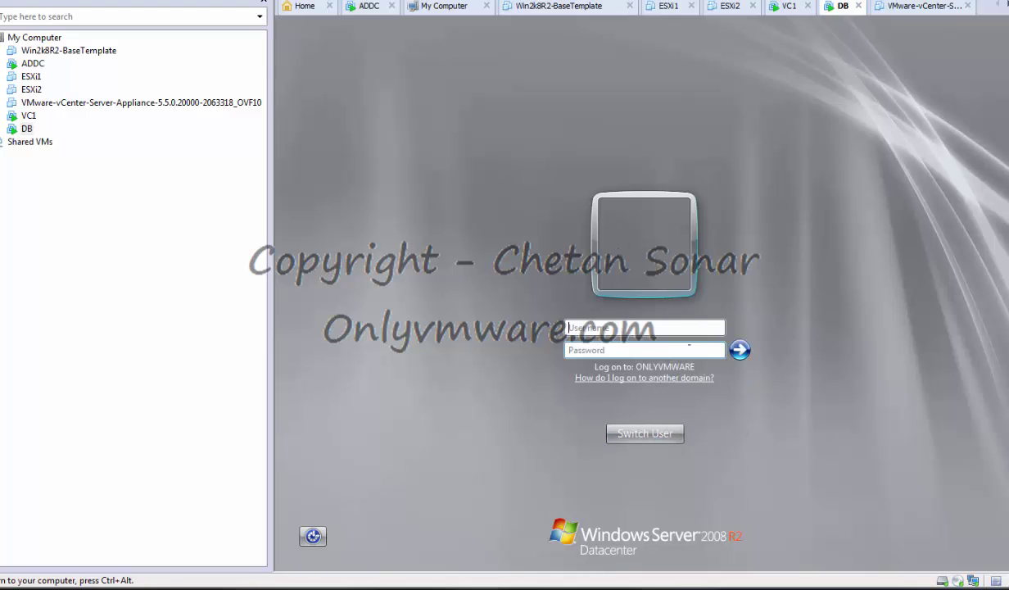
{"action": "left_click", "coordinate": [611, 324]}
{"action": "type", "text": "dbadmin@onlyvmware.local"}
{"action": "key", "text": "Tab"}
{"action": "type", "text": "•••••••••••••"}
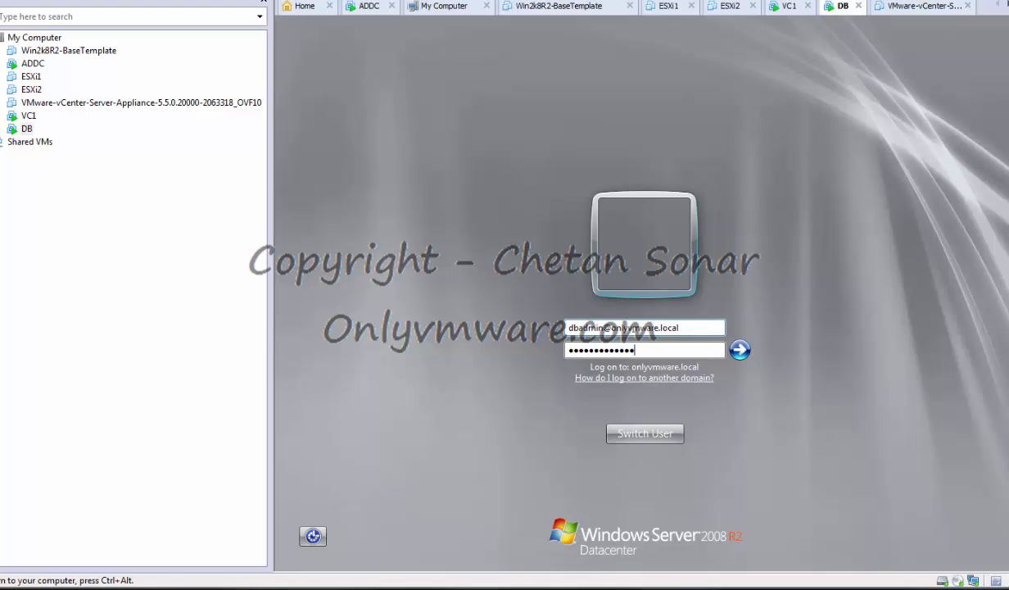
{"action": "key", "text": "Return"}
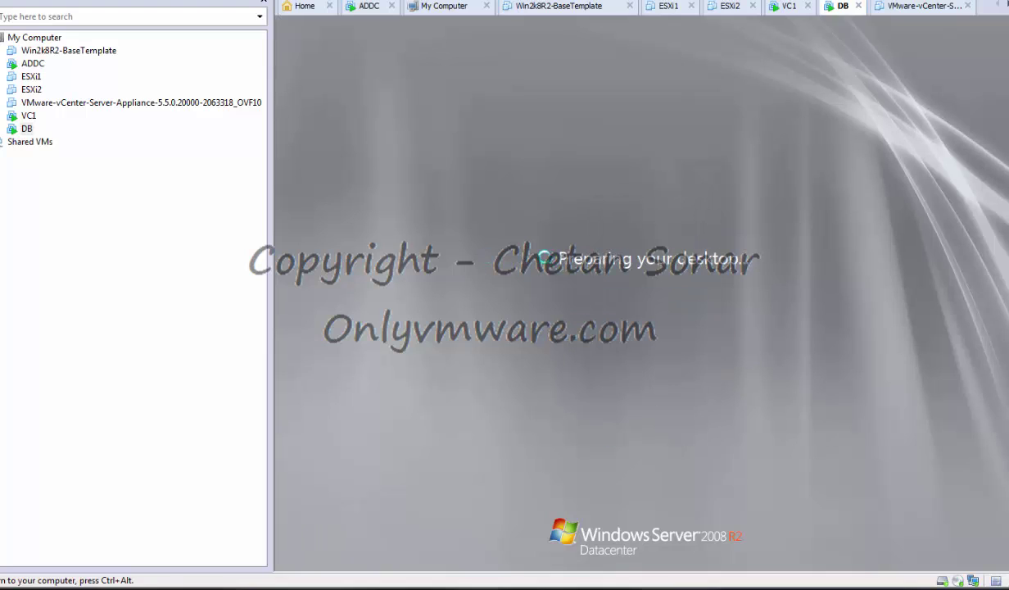
Glance at VC1, return to DB and close Server Manager.
{"action": "left_click", "coordinate": [36, 117]}
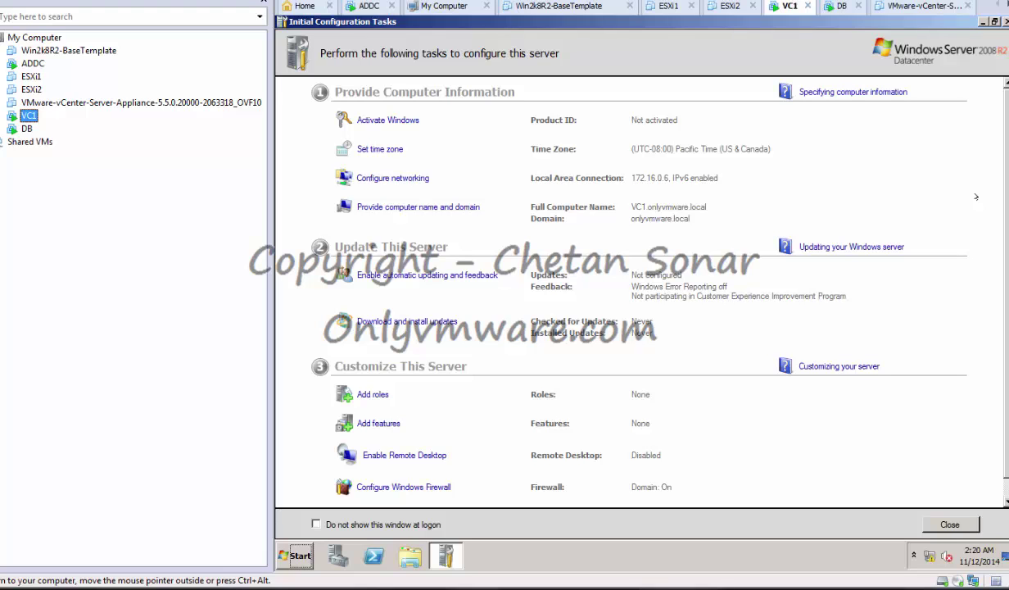
{"action": "left_click", "coordinate": [27, 128]}
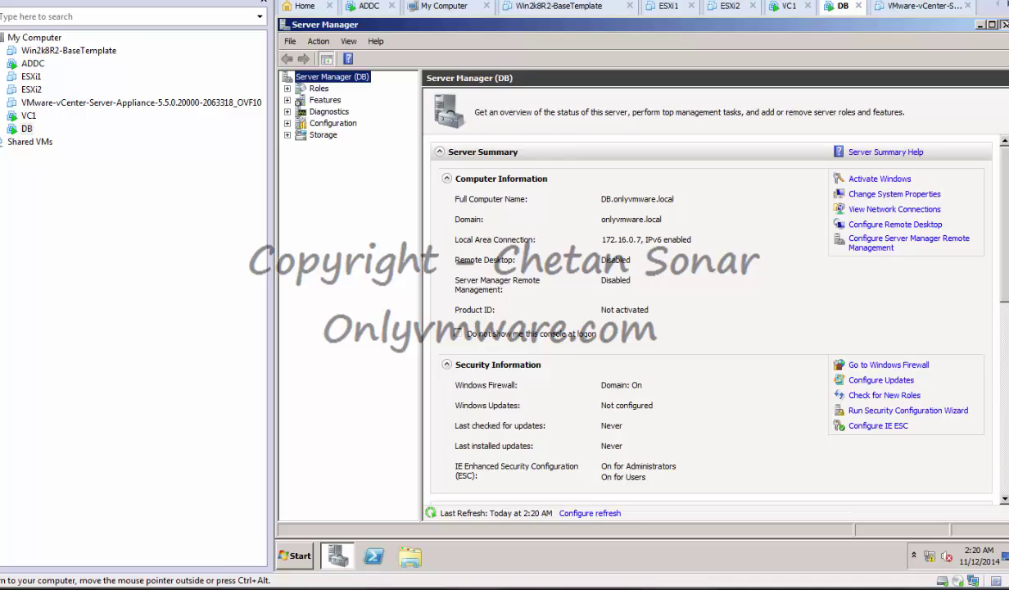
{"action": "left_click", "coordinate": [1004, 24]}
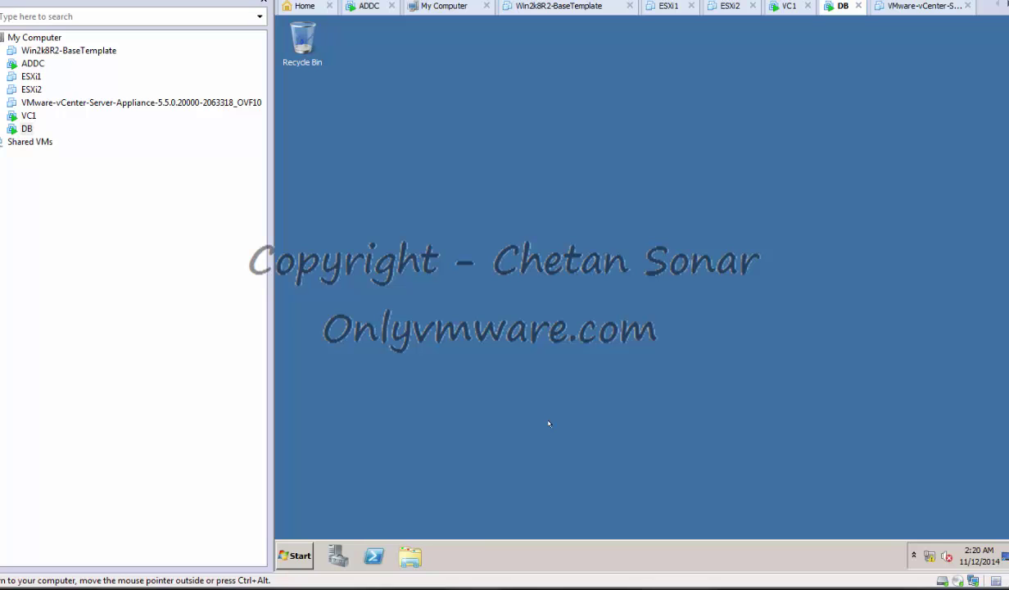
Set DB's shared folders option to Always enabled in its virtual machine settings.
{"action": "right_click", "coordinate": [27, 128]}
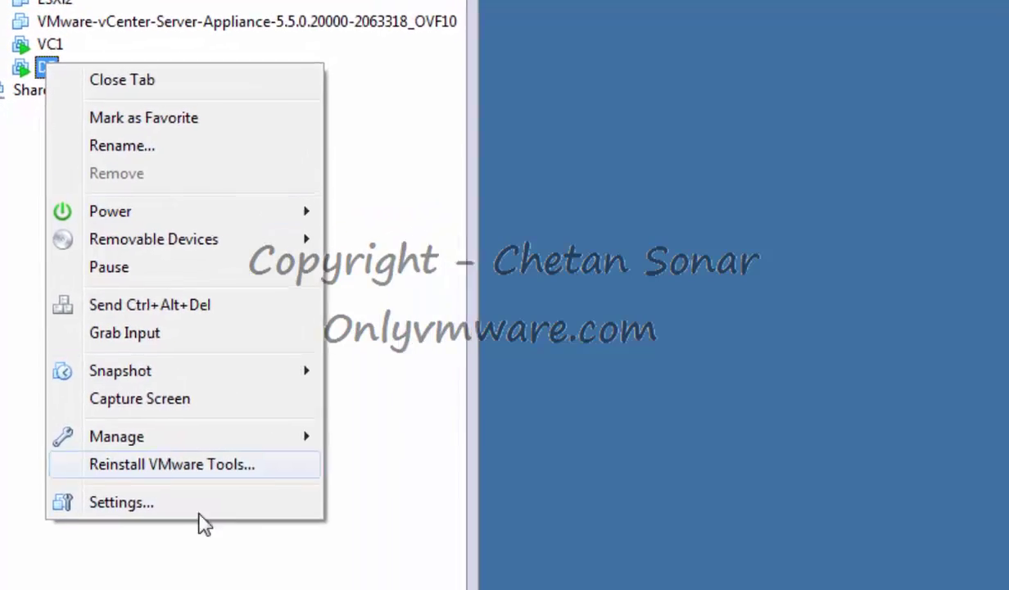
{"action": "left_click", "coordinate": [123, 433]}
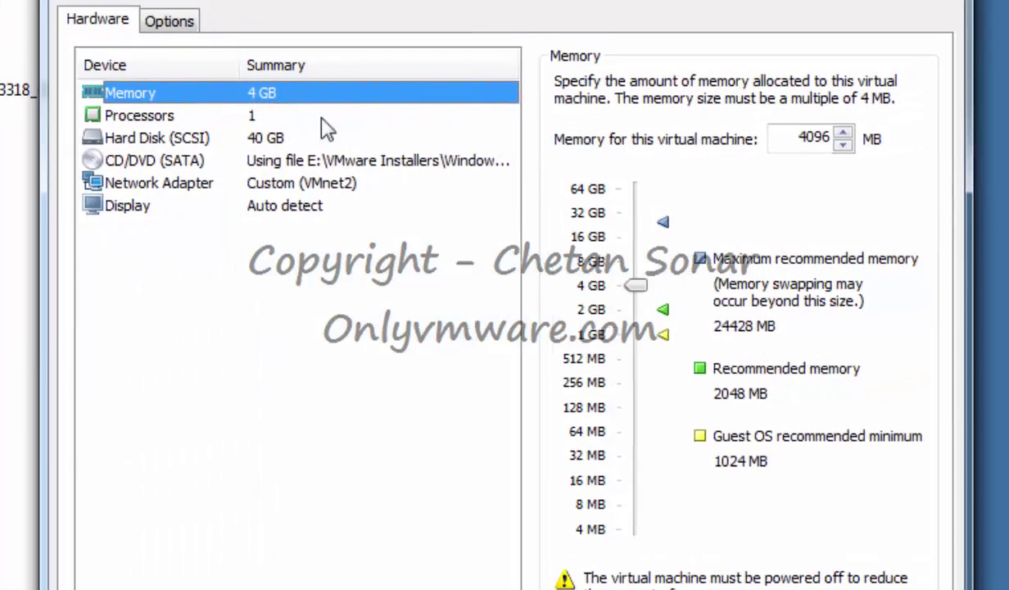
{"action": "left_click", "coordinate": [185, 26]}
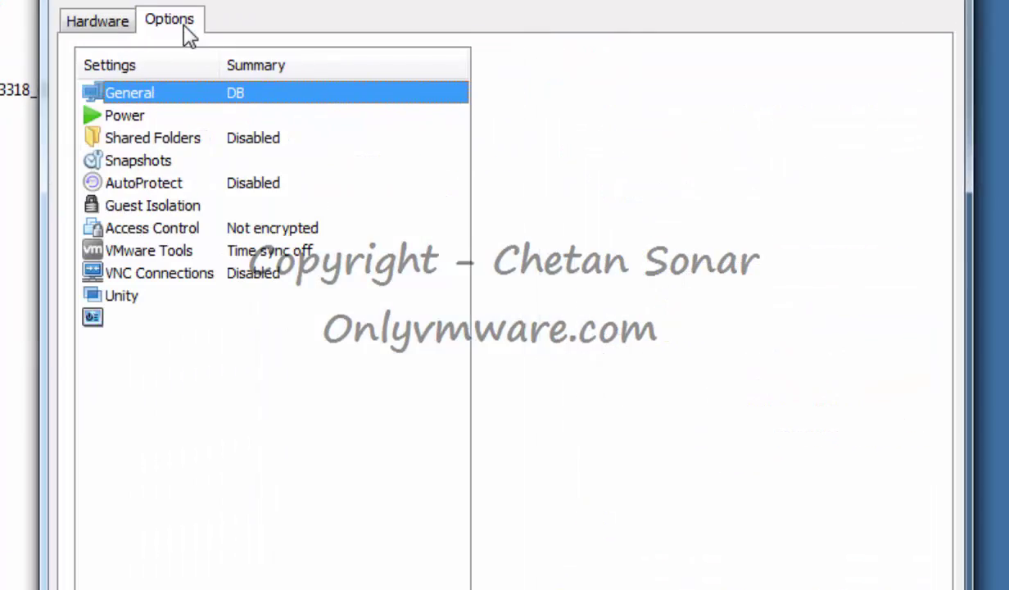
{"action": "left_click", "coordinate": [133, 137]}
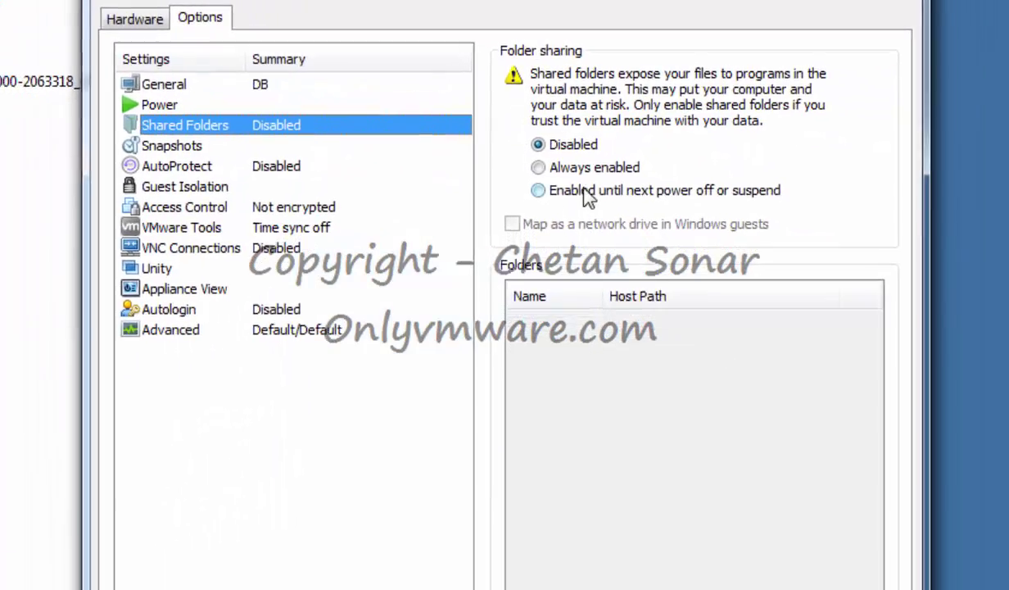
{"action": "left_click", "coordinate": [547, 184]}
Add host folder E:\VMware Installers as a DB shared folder and save the settings.
{"action": "left_click", "coordinate": [627, 556]}
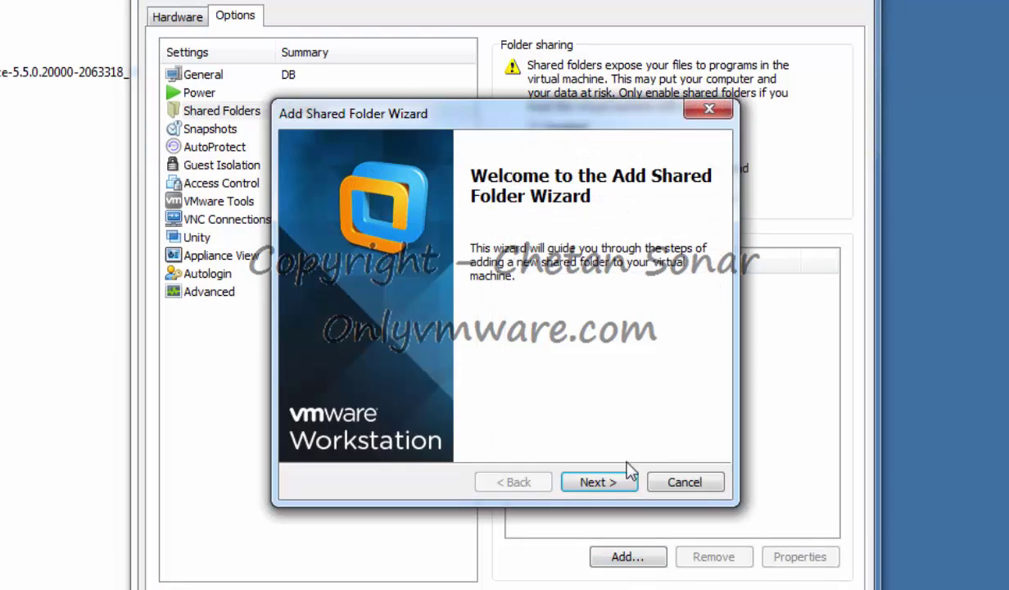
{"action": "left_click", "coordinate": [594, 481]}
{"action": "left_click", "coordinate": [673, 227]}
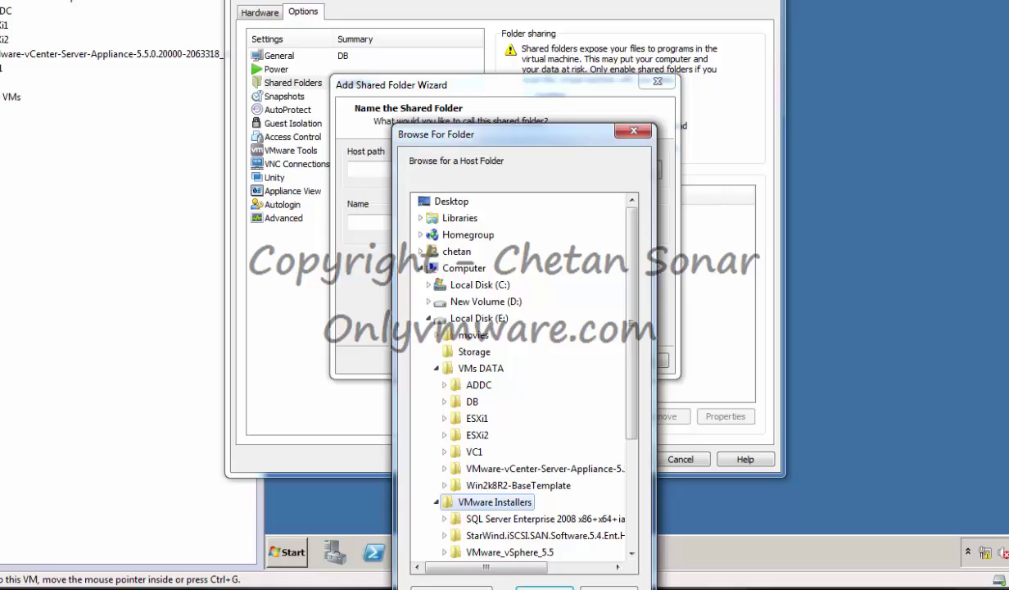
{"action": "left_click", "coordinate": [544, 587]}
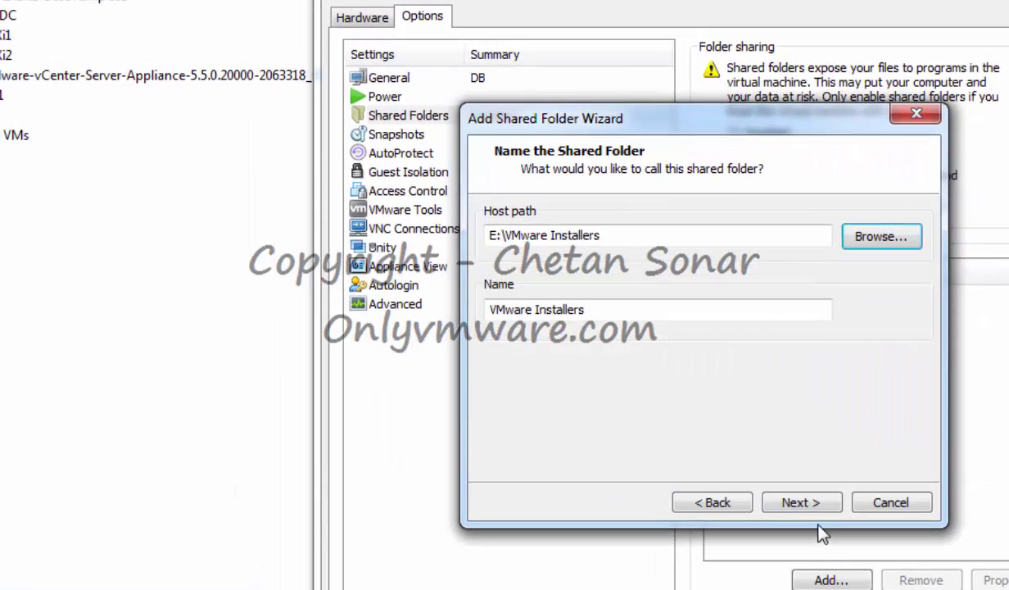
{"action": "left_click", "coordinate": [587, 362]}
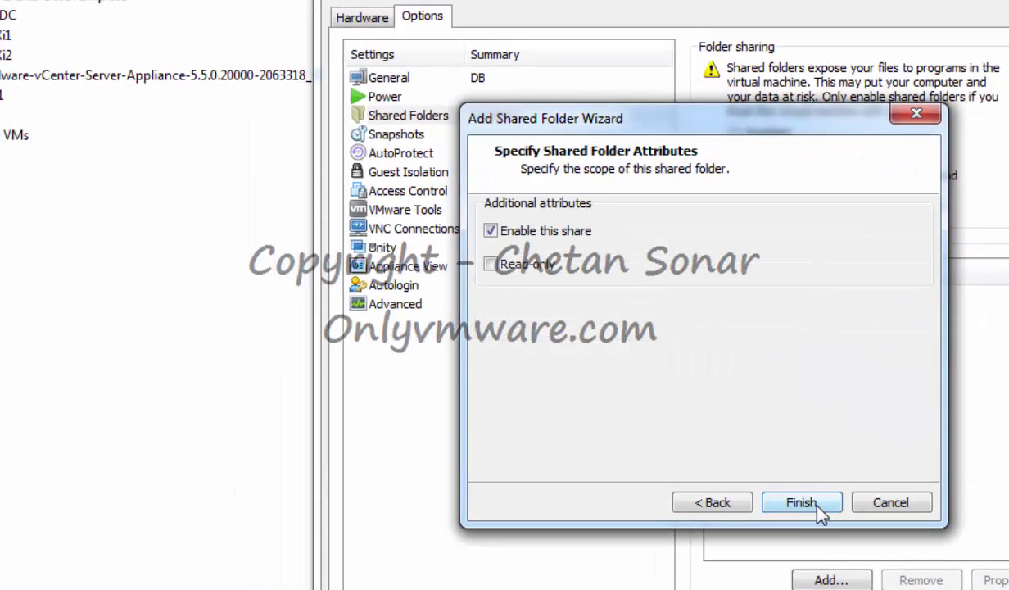
{"action": "left_click", "coordinate": [816, 504]}
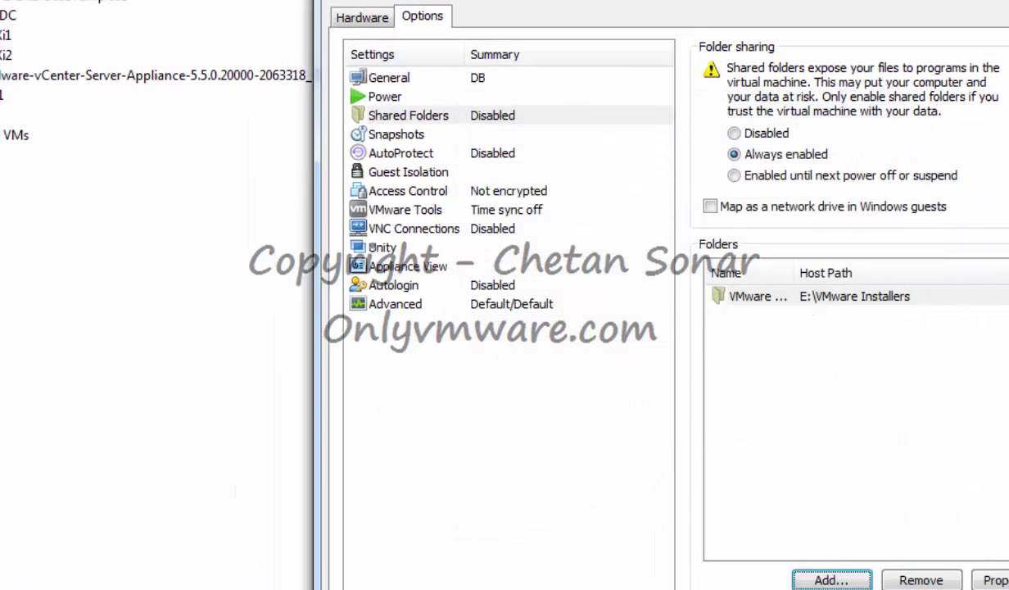
{"action": "left_click", "coordinate": [901, 588]}
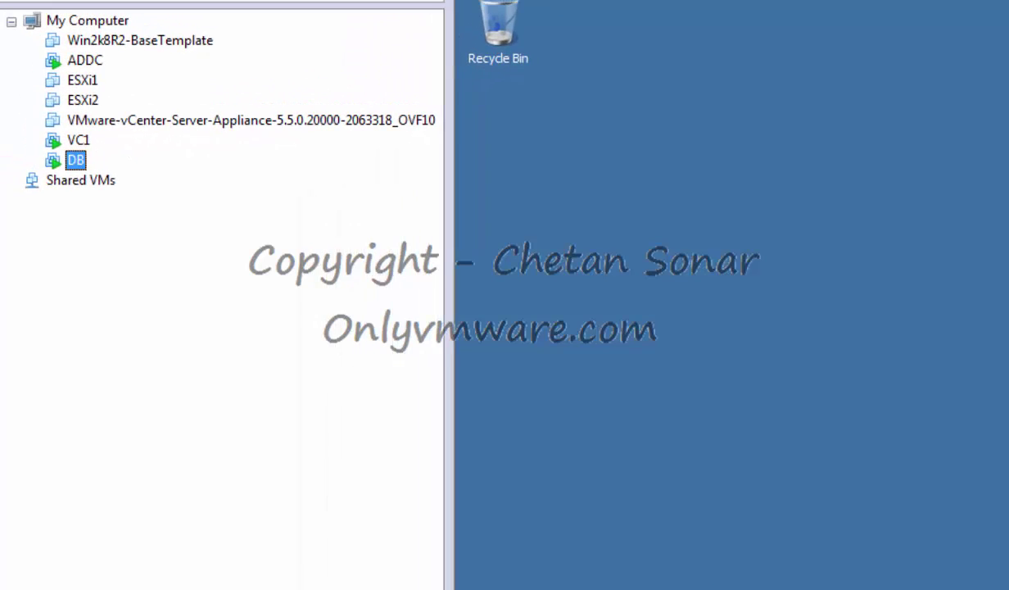
{"action": "left_click", "coordinate": [500, 589]}
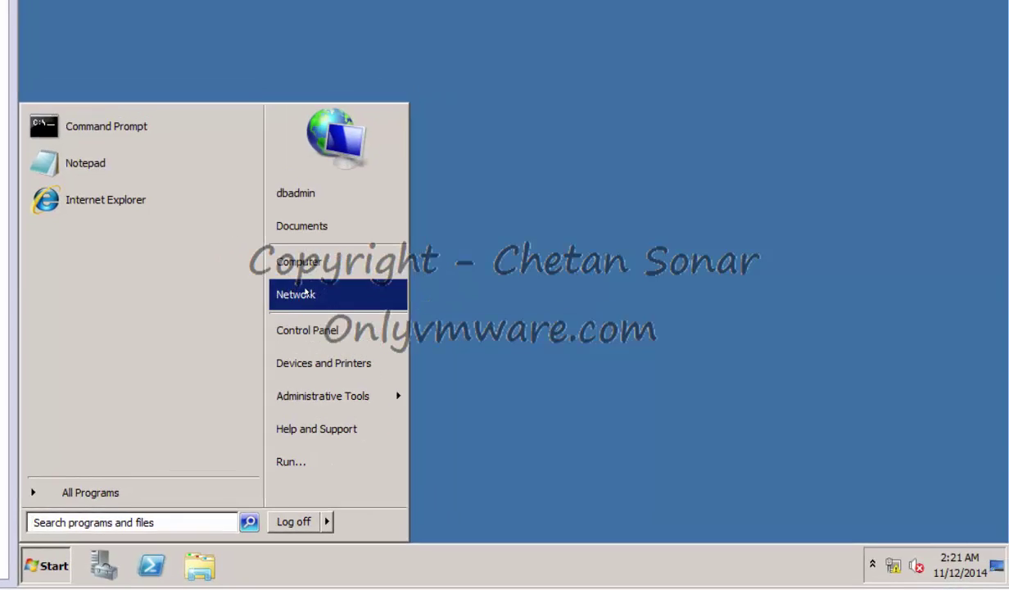
Browse Network to vmware-host\Shared Folders\VMware Installers and copy the SQL Server folder.
{"action": "left_click", "coordinate": [327, 274]}
{"action": "left_click", "coordinate": [161, 361]}
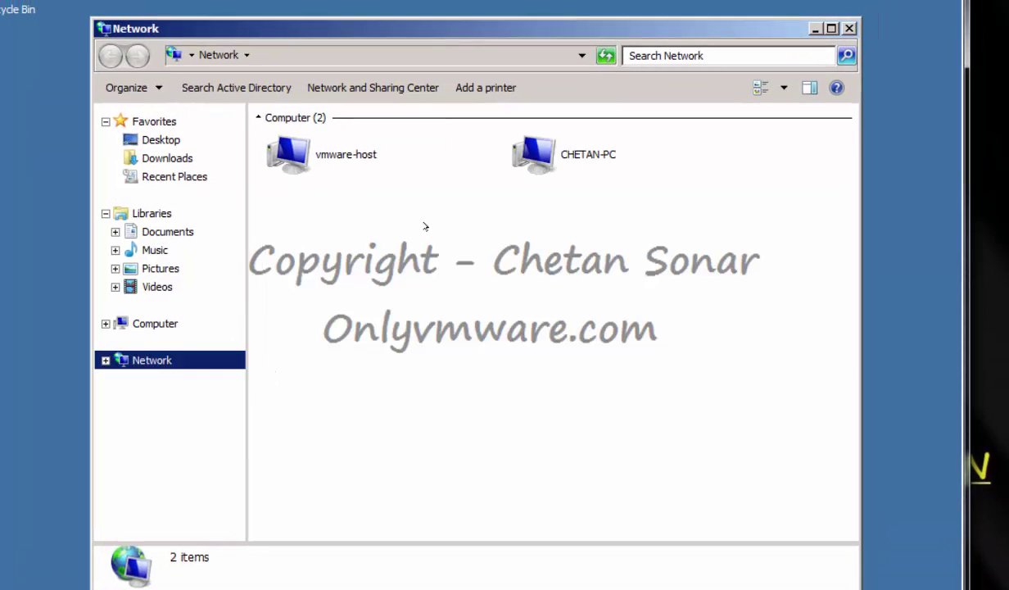
{"action": "double_click", "coordinate": [324, 157]}
{"action": "double_click", "coordinate": [338, 138]}
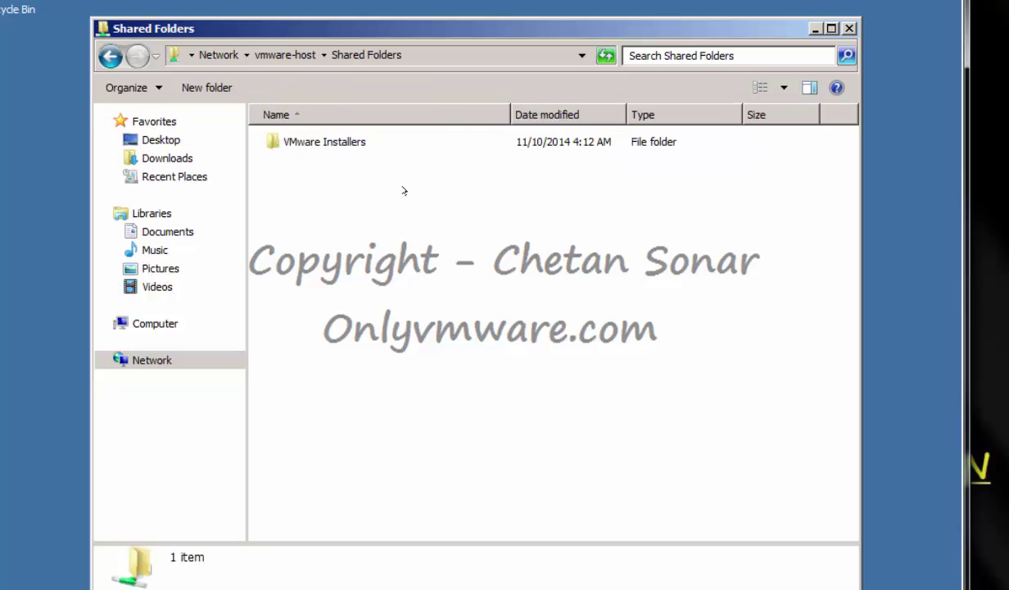
{"action": "double_click", "coordinate": [343, 144]}
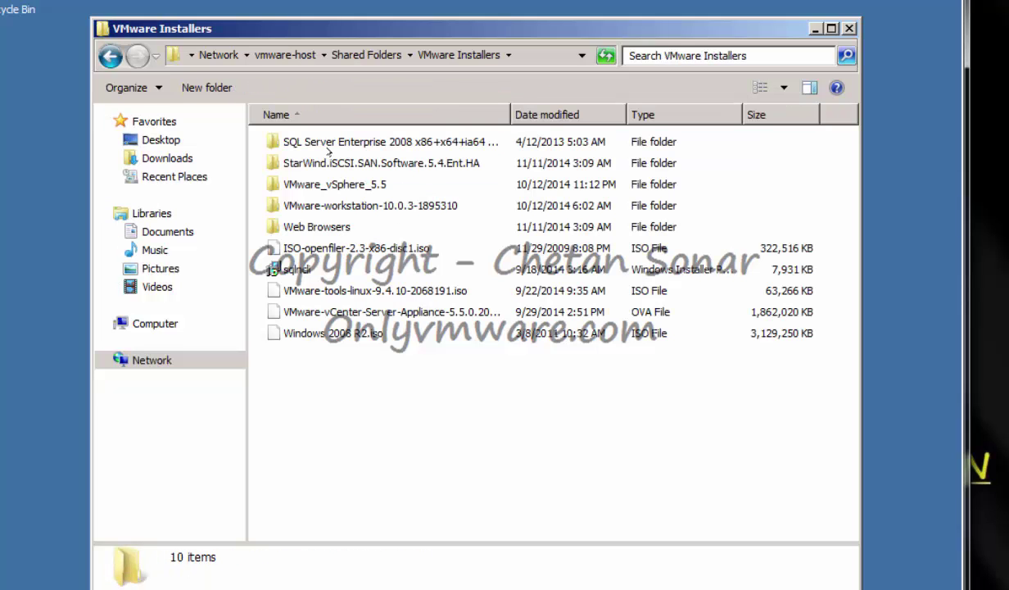
{"action": "left_click", "coordinate": [324, 144]}
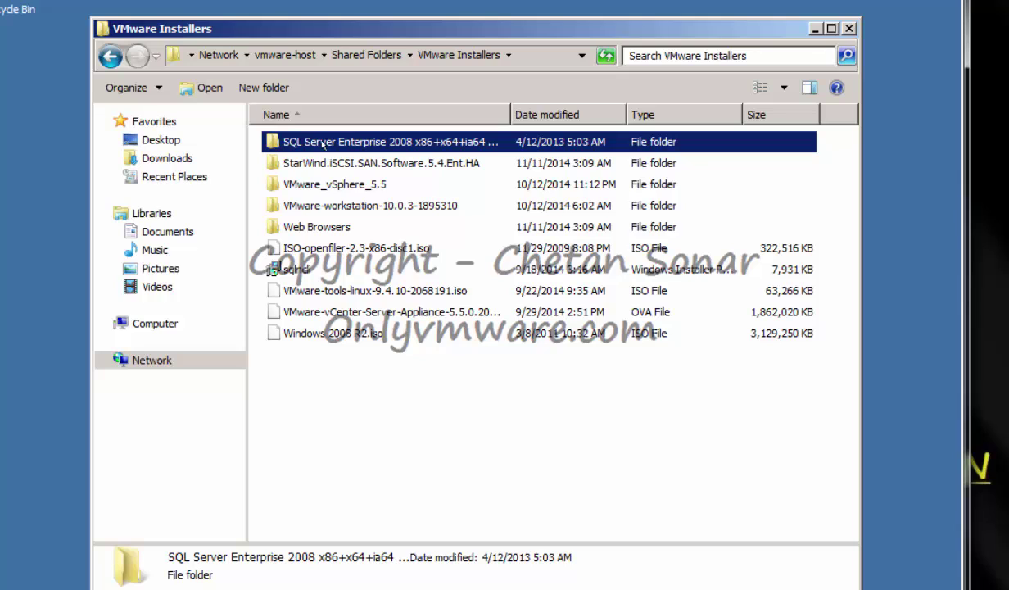
{"action": "right_click", "coordinate": [324, 144]}
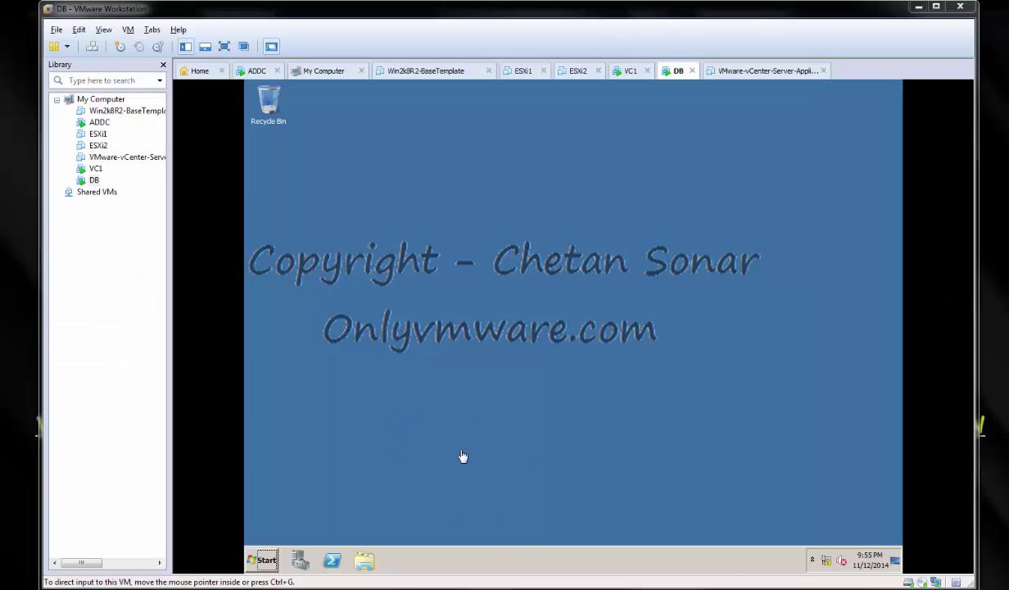
Run SQL Server setup as administrator from C:\ SQL Server Enterprise 2008 folder.
{"action": "left_click", "coordinate": [364, 560]}
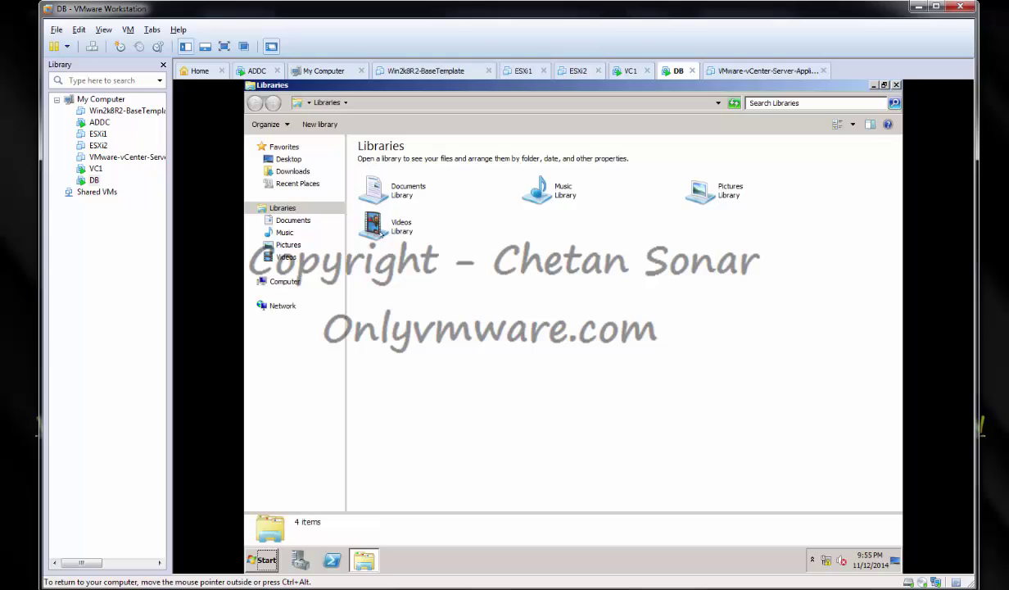
{"action": "left_click", "coordinate": [275, 271]}
{"action": "double_click", "coordinate": [426, 164]}
{"action": "double_click", "coordinate": [361, 238]}
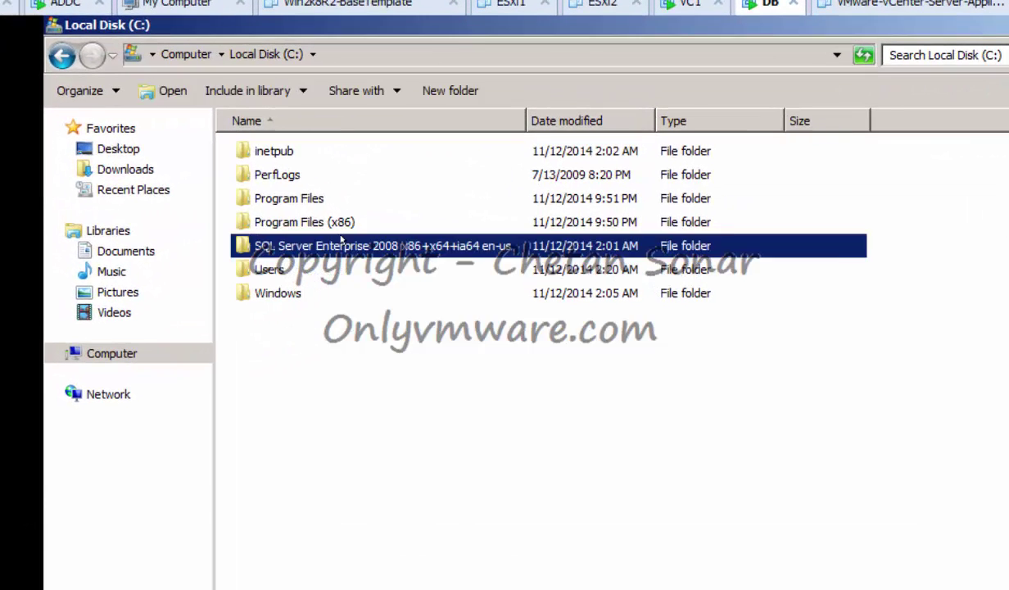
{"action": "right_click", "coordinate": [291, 345]}
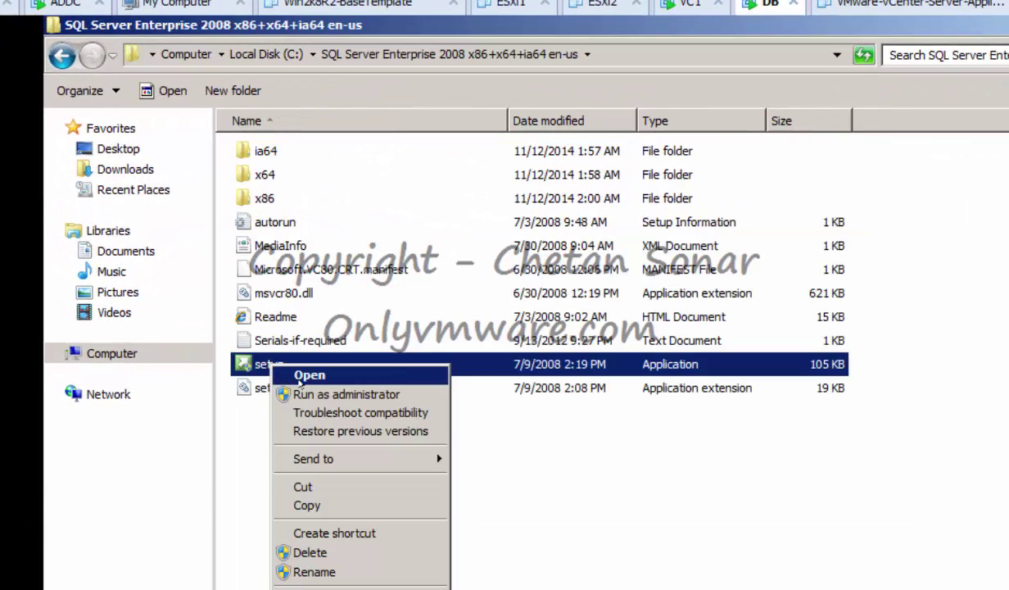
{"action": "left_click", "coordinate": [309, 374]}
{"action": "left_click", "coordinate": [678, 462]}
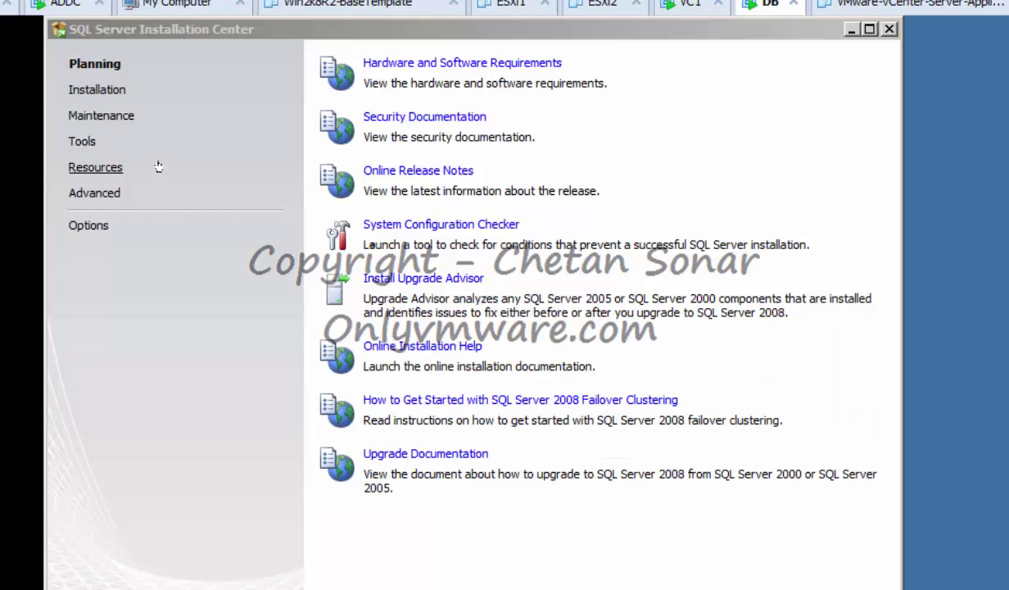
Start a new stand-alone SQL Server installation and pass the setup support rules.
{"action": "left_click", "coordinate": [87, 90]}
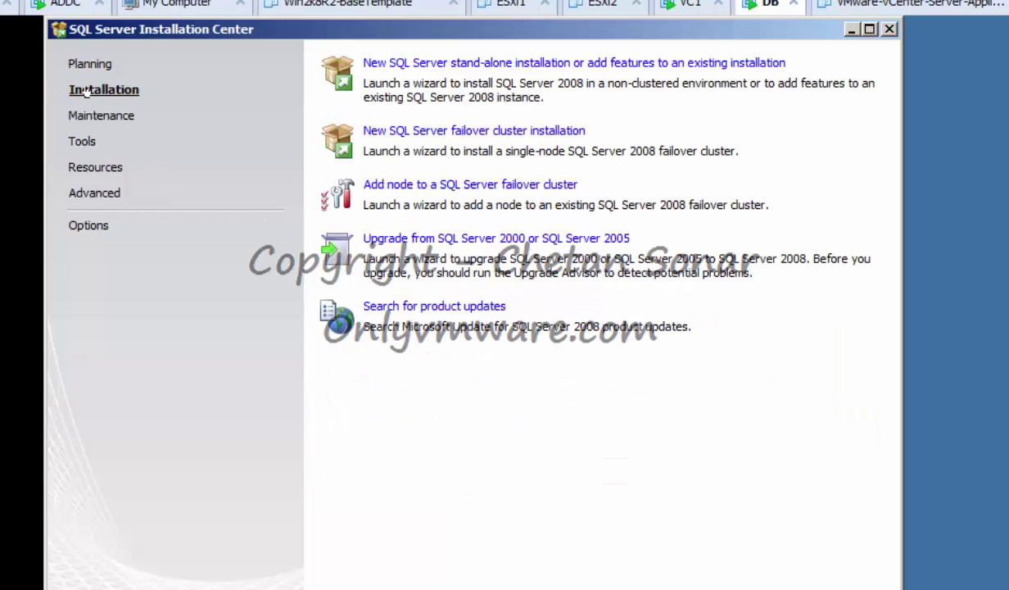
{"action": "left_click", "coordinate": [497, 65]}
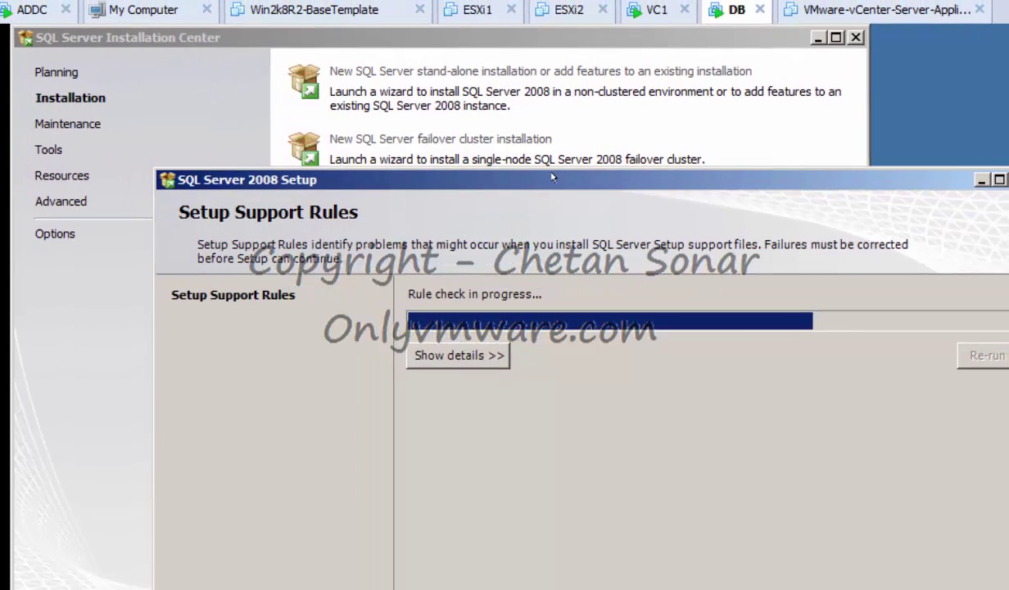
{"action": "left_click_drag", "start_coordinate": [553, 177], "coordinate": [419, 38]}
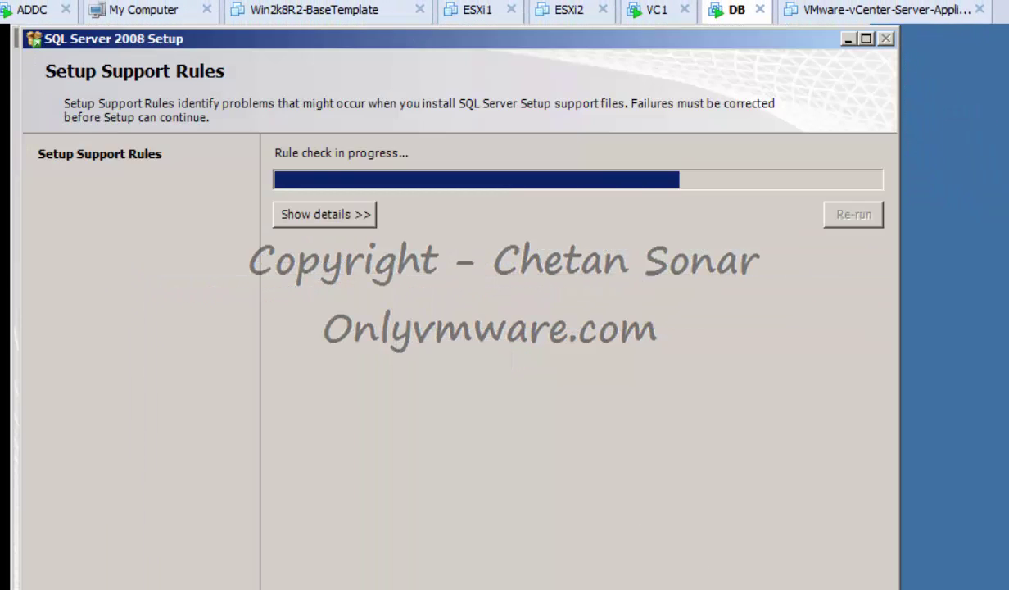
{"action": "left_click", "coordinate": [744, 587]}
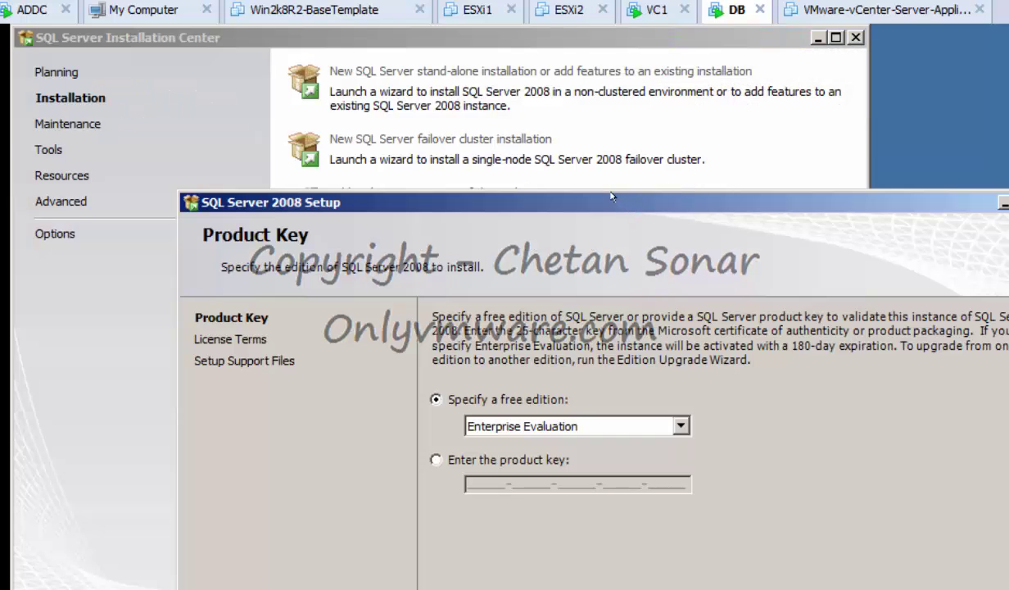
Keep Enterprise Evaluation, accept the license terms and install the setup support files.
{"action": "left_click_drag", "start_coordinate": [475, 202], "coordinate": [363, 57]}
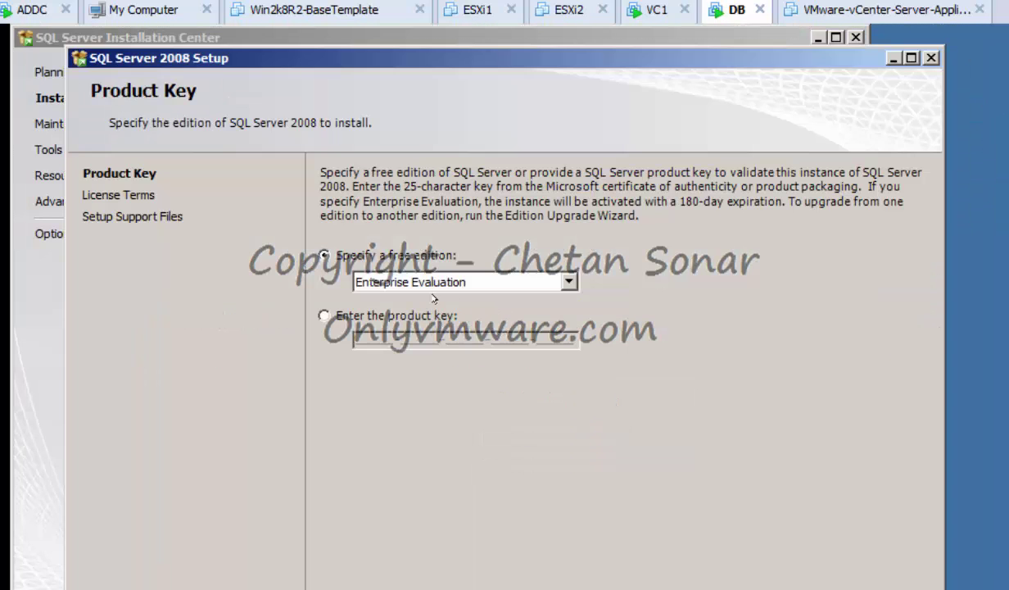
{"action": "left_click", "coordinate": [711, 588]}
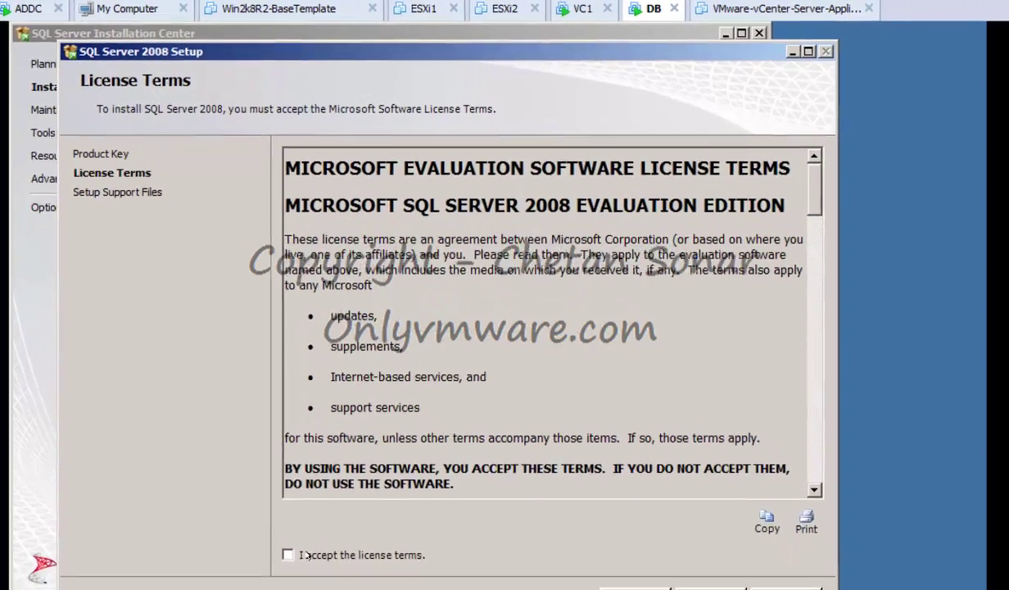
{"action": "left_click", "coordinate": [303, 555]}
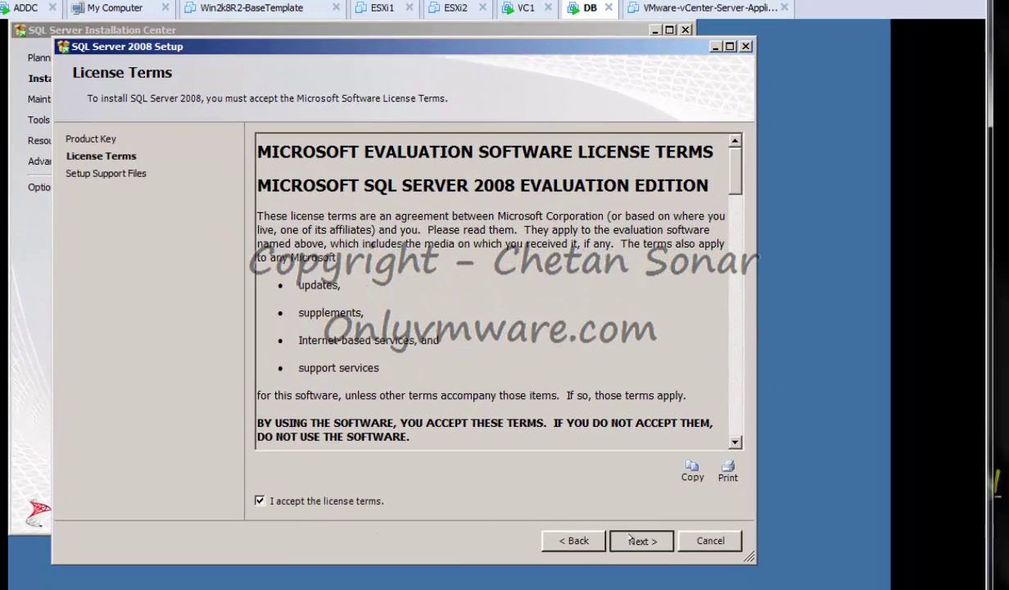
{"action": "left_click", "coordinate": [711, 588]}
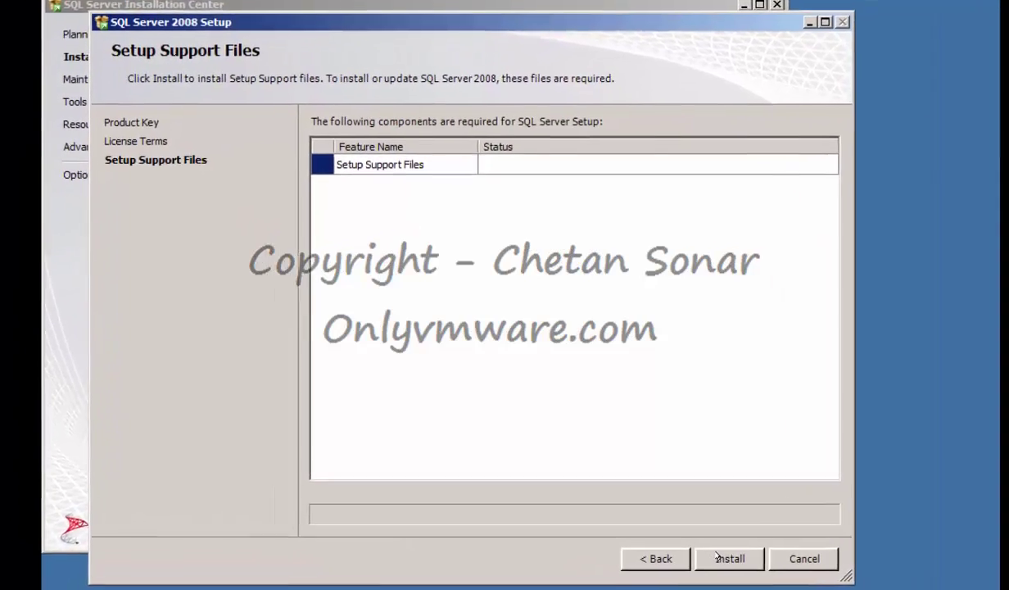
{"action": "left_click", "coordinate": [717, 557]}
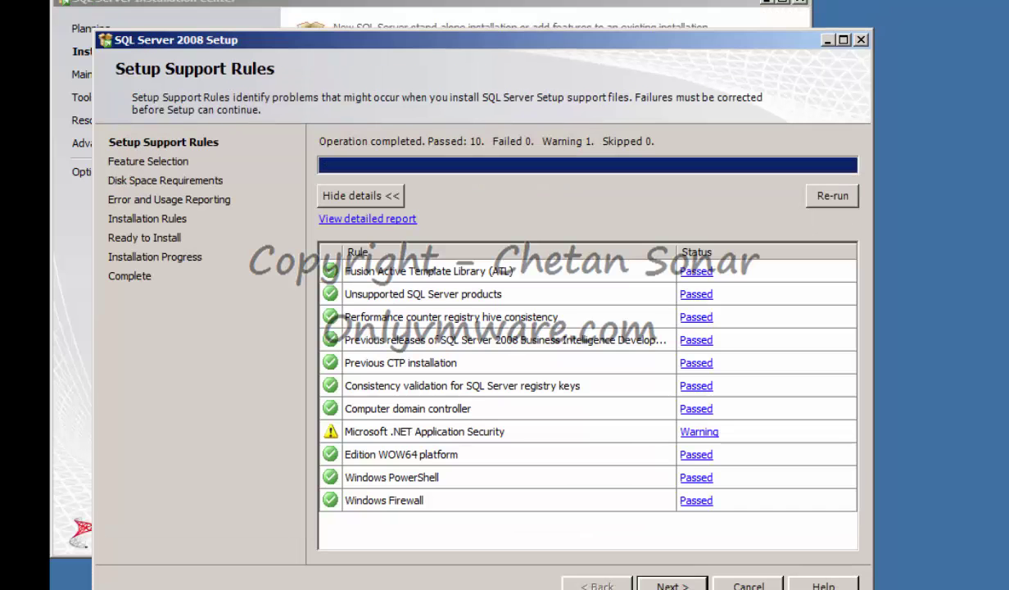
{"action": "key", "text": "Return"}
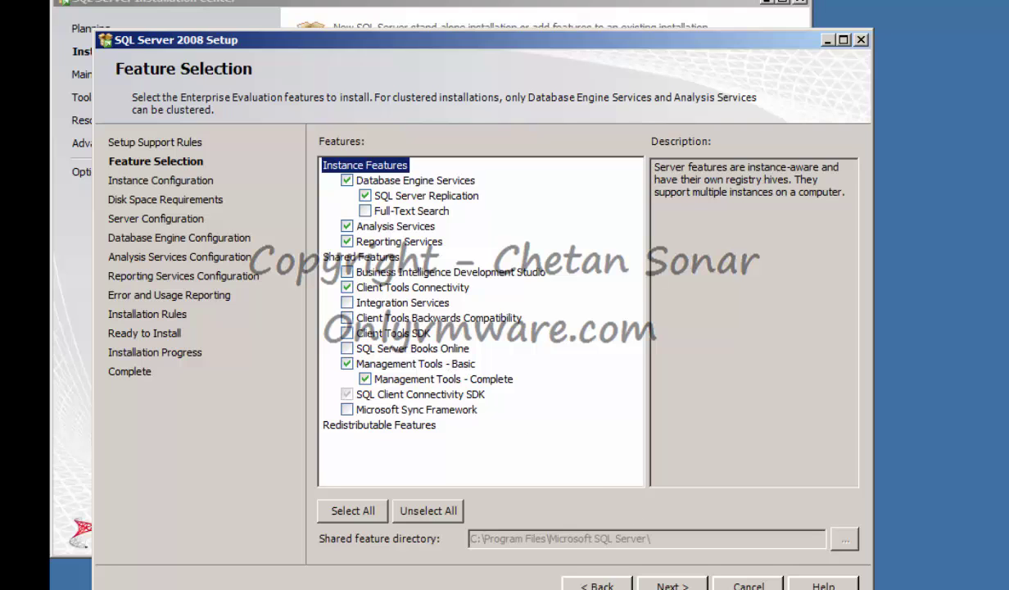
Accept the selected features and keep the default MSSQLSERVER instance.
{"action": "left_click", "coordinate": [667, 585]}
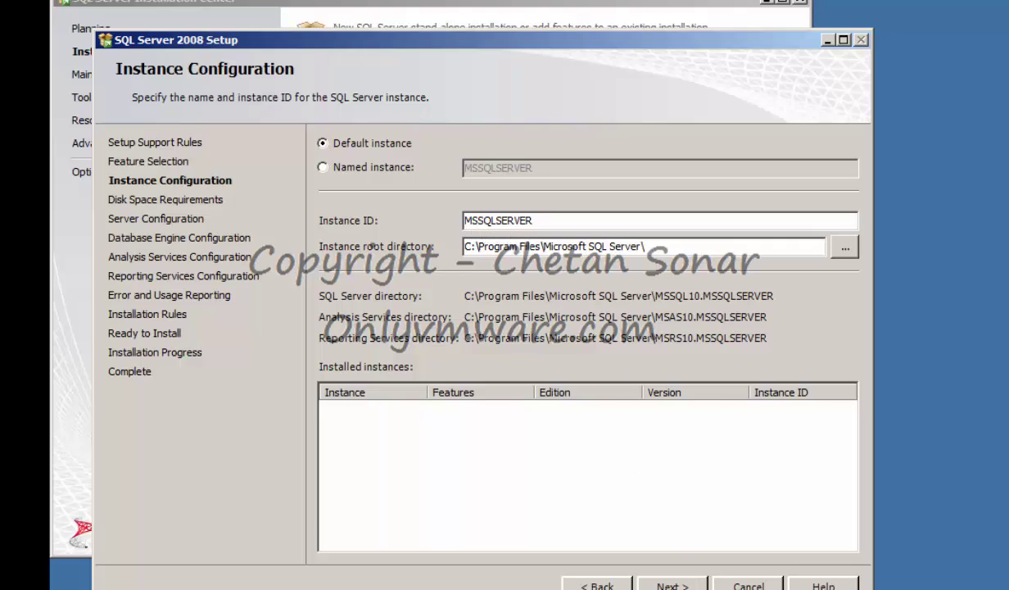
{"action": "left_click", "coordinate": [671, 584]}
Give SQL Server Agent the dbadmin domain account with Automatic startup.
{"action": "left_click", "coordinate": [672, 585]}
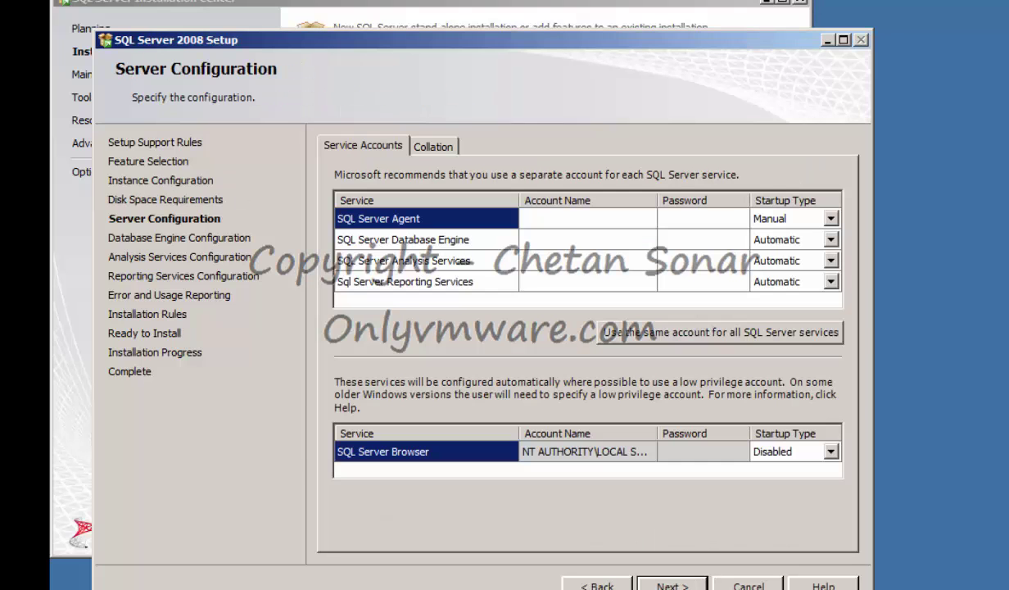
{"action": "left_click", "coordinate": [597, 218]}
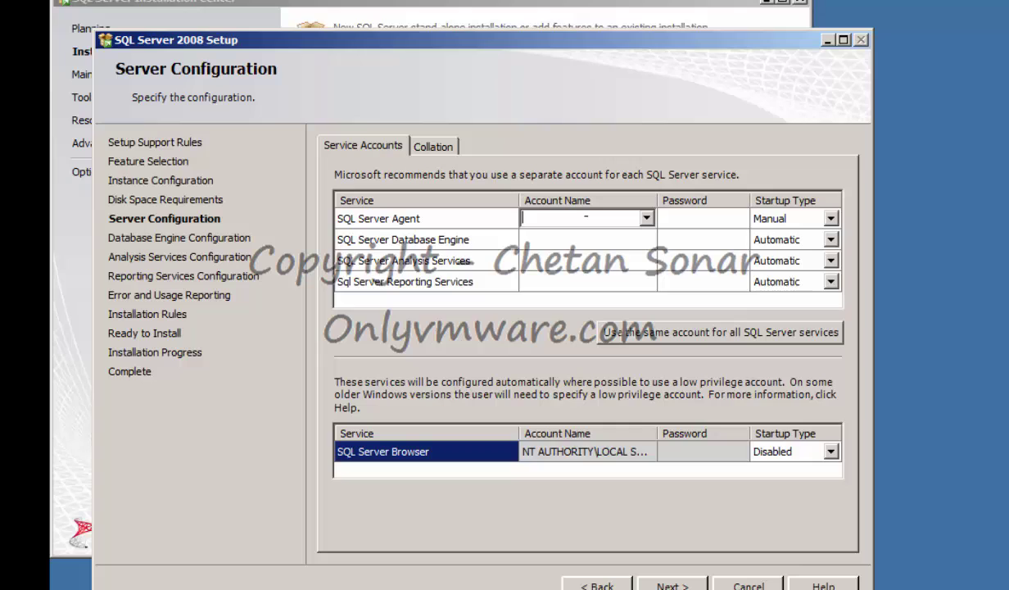
{"action": "type", "text": "dbadmin@"}
{"action": "type", "text": "onlyvmware.loc"}
{"action": "type", "text": "al"}
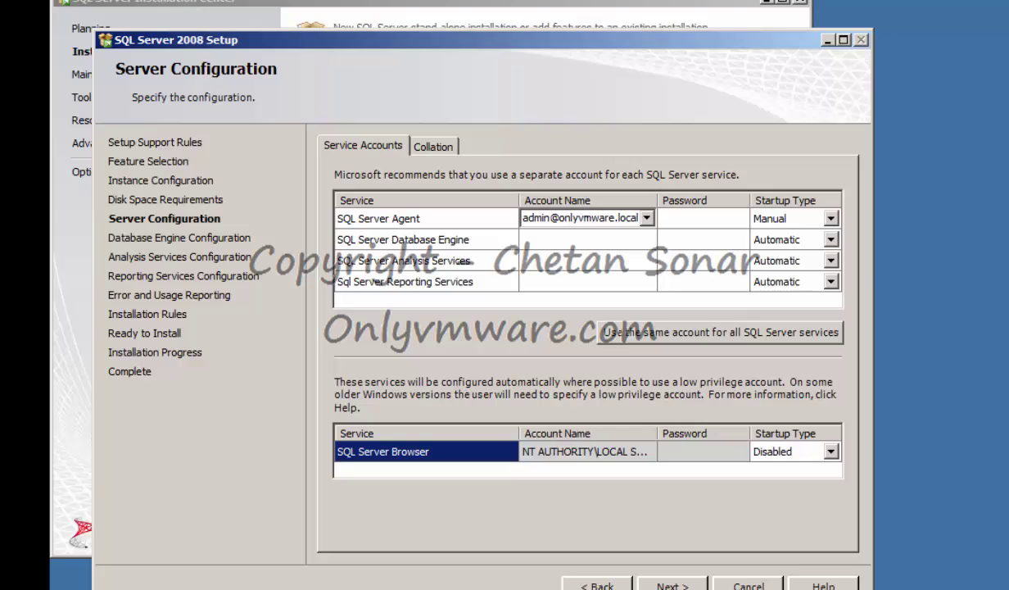
{"action": "key", "text": "Tab"}
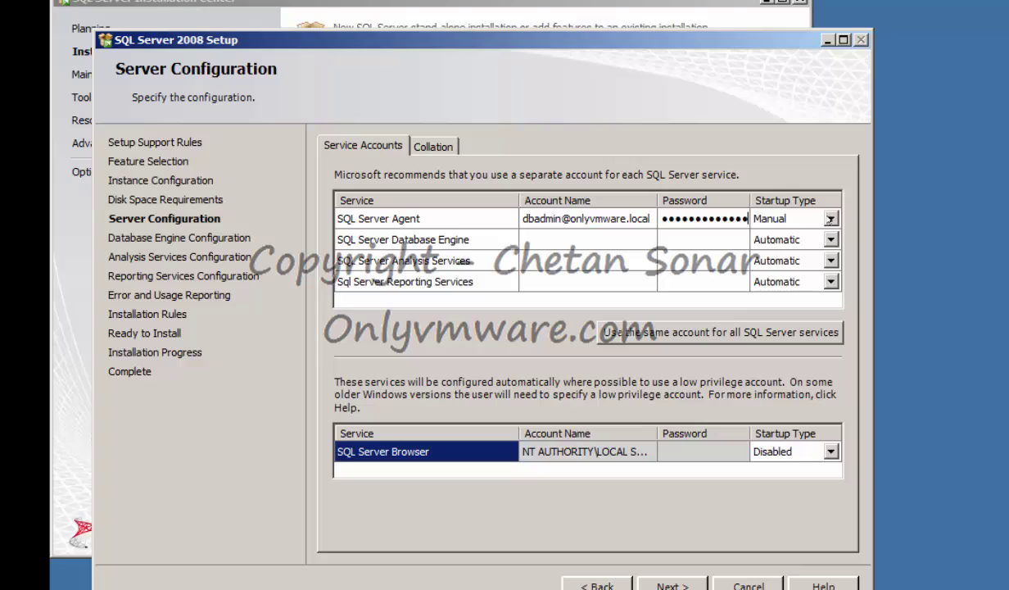
{"action": "left_click", "coordinate": [798, 215]}
{"action": "left_click", "coordinate": [763, 233]}
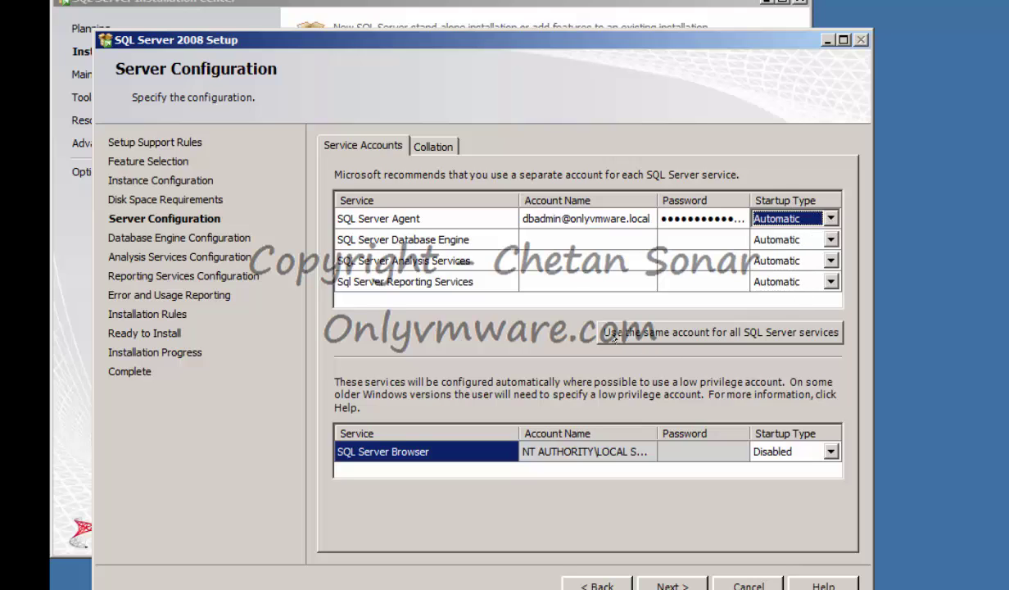
Apply the ONLYVMWARE\dbadmin account to all SQL Server services and continue.
{"action": "left_click", "coordinate": [775, 333]}
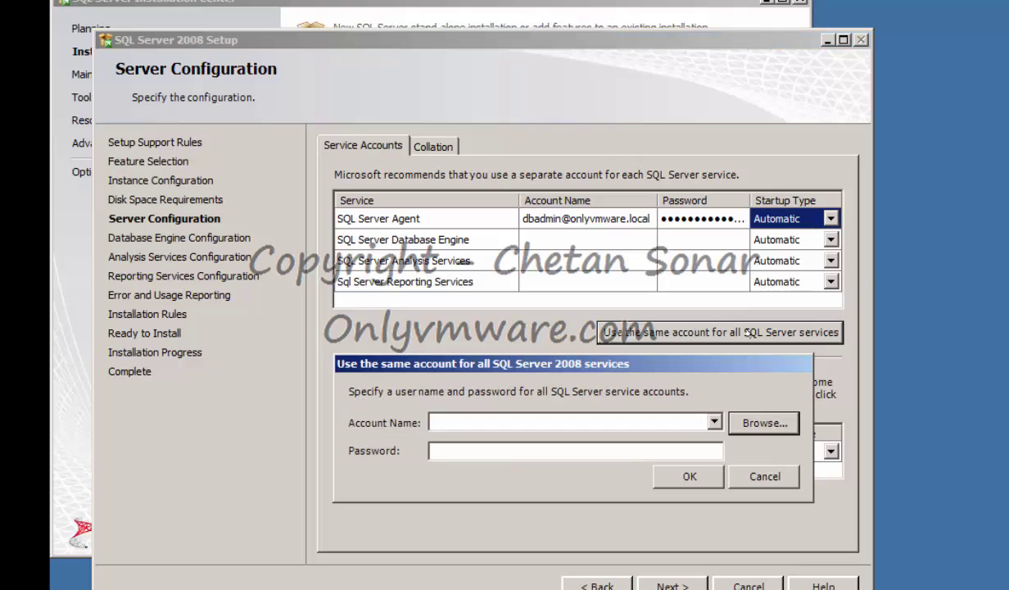
{"action": "left_click", "coordinate": [755, 421]}
{"action": "type", "text": "dbadmin"}
{"action": "left_click", "coordinate": [483, 200]}
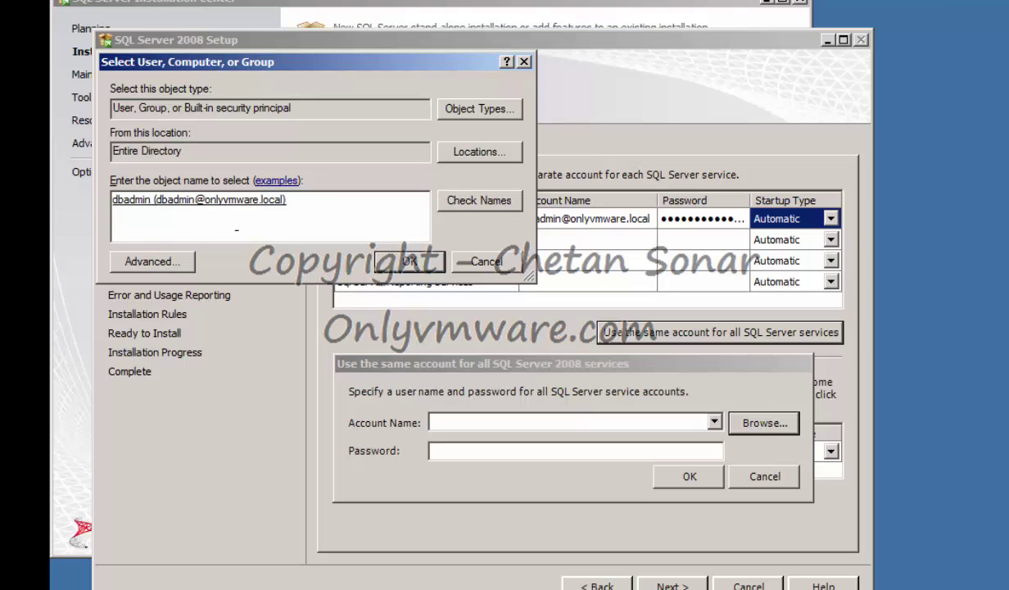
{"action": "left_click", "coordinate": [409, 262]}
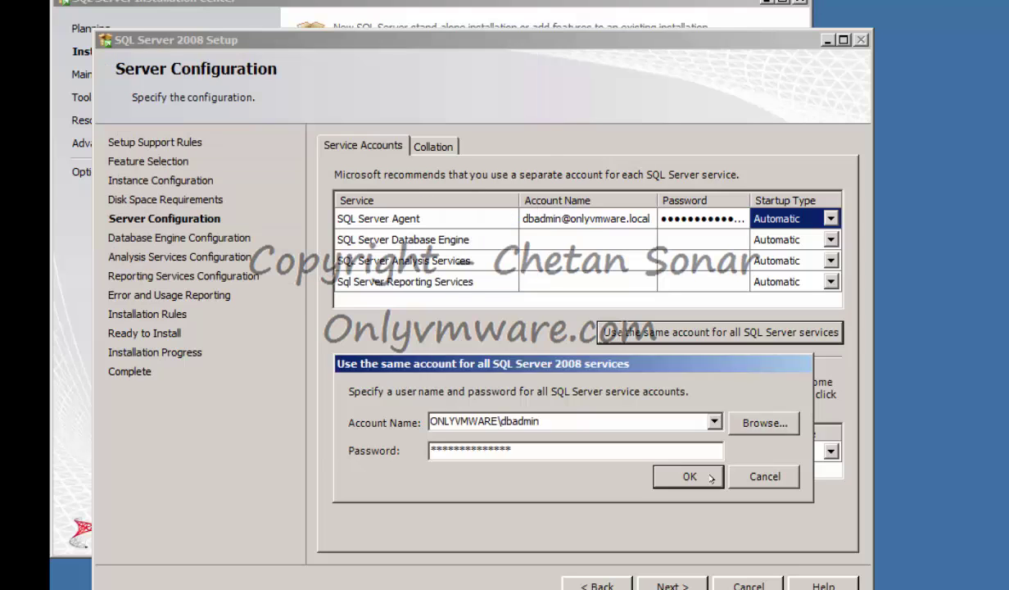
{"action": "left_click", "coordinate": [690, 475]}
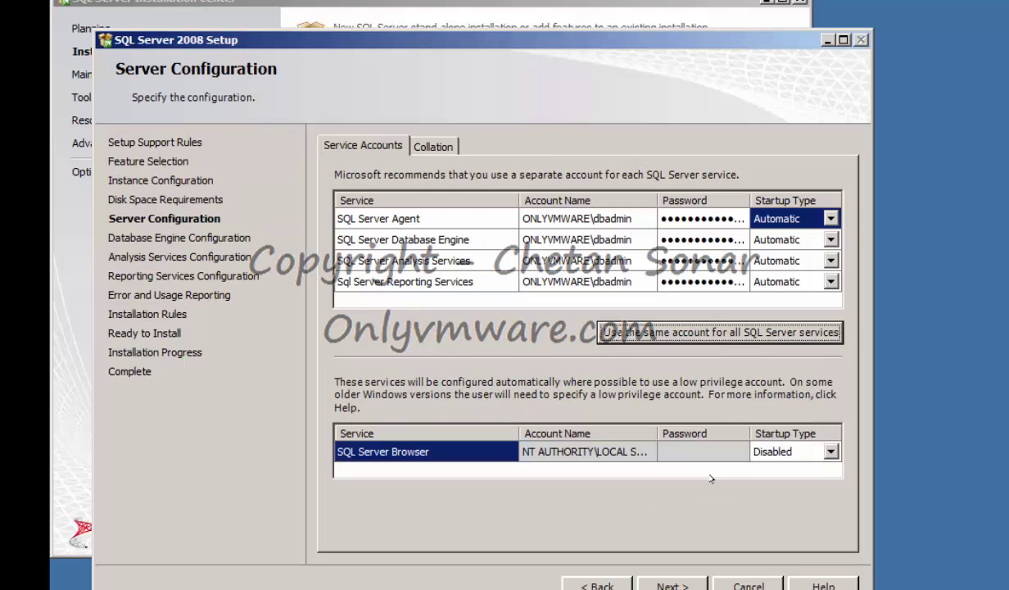
{"action": "left_click", "coordinate": [679, 583]}
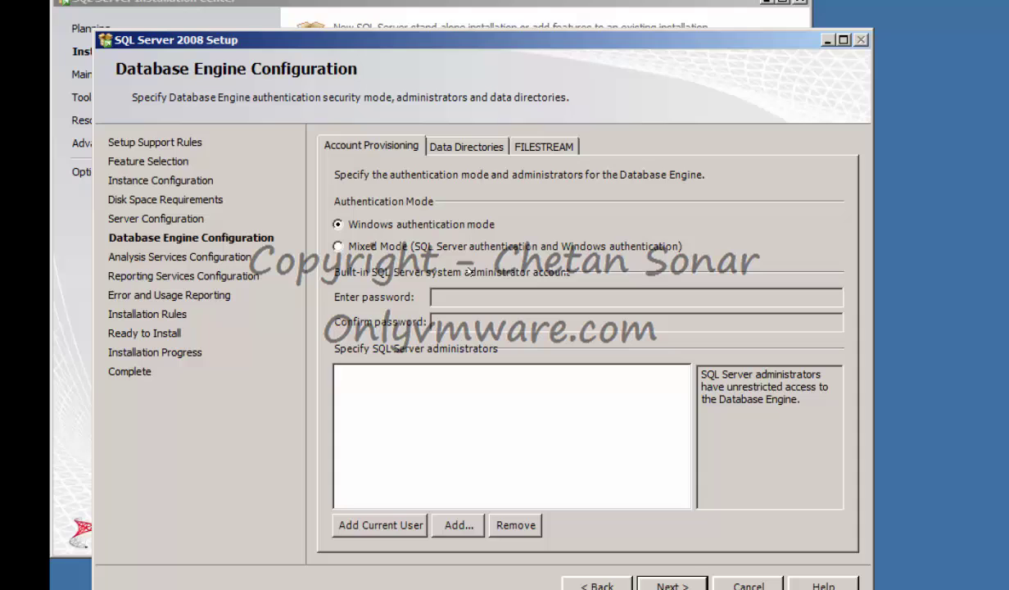
Choose Mixed Mode authentication, set the sa password and add the current user as administrator.
{"action": "left_click", "coordinate": [353, 246]}
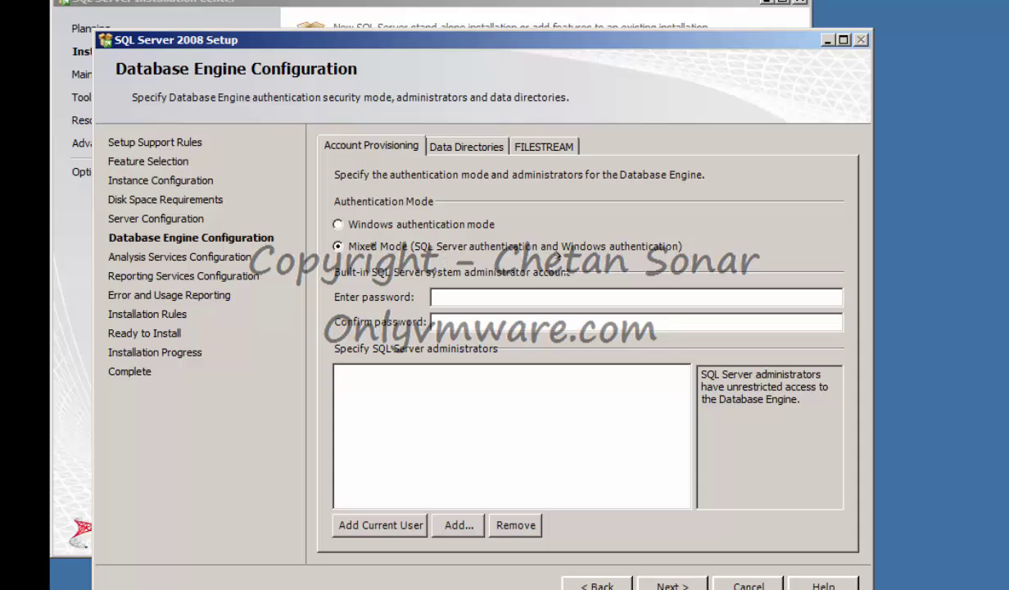
{"action": "left_click", "coordinate": [626, 298]}
{"action": "left_click", "coordinate": [380, 525]}
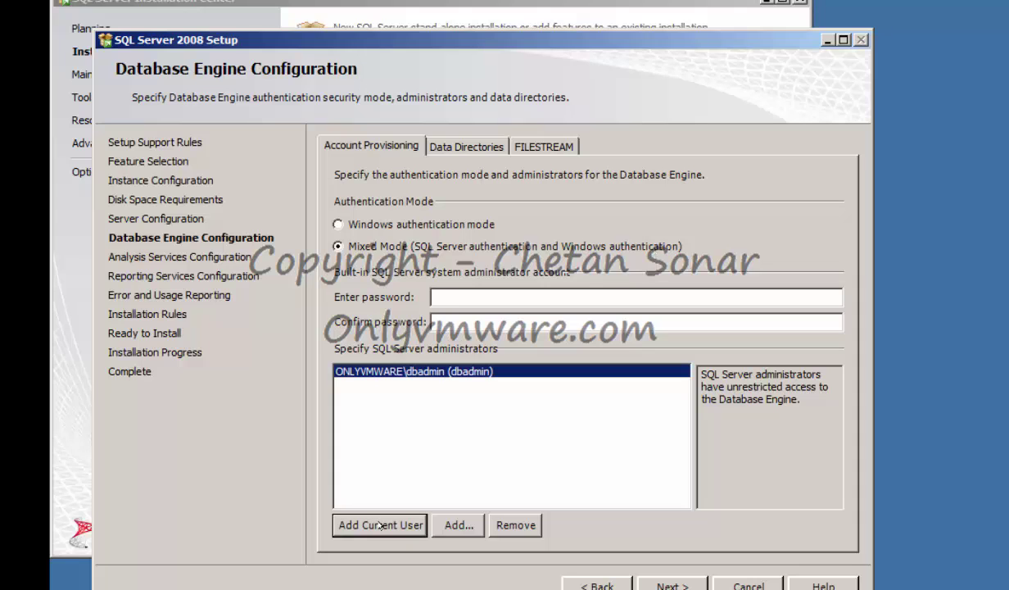
{"action": "left_click", "coordinate": [454, 298]}
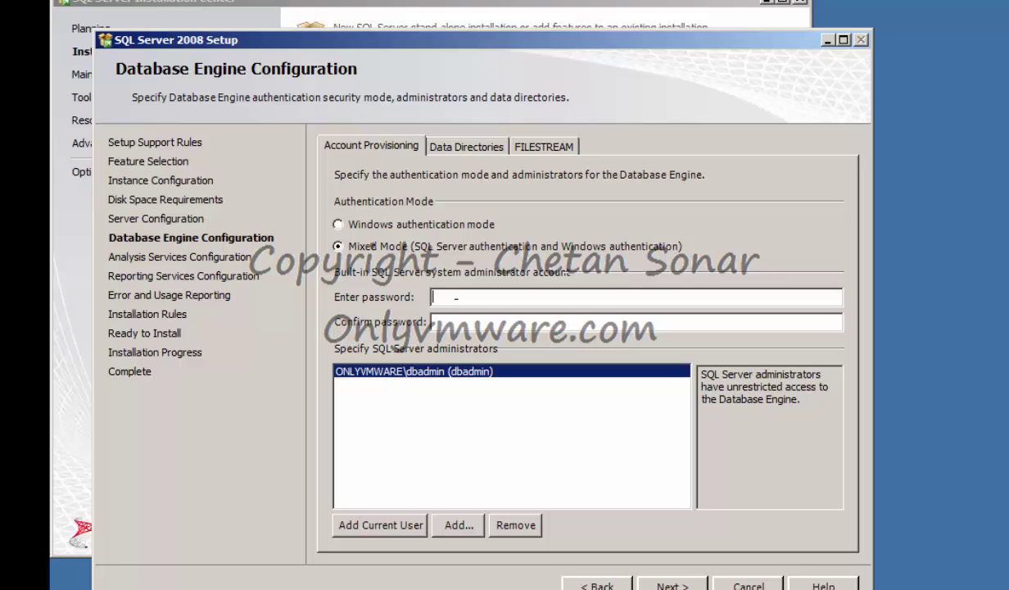
{"action": "type", "text": "••••••••••••••"}
{"action": "key", "text": "Tab"}
{"action": "type", "text": "••••••••••••••"}
{"action": "left_click", "coordinate": [668, 583]}
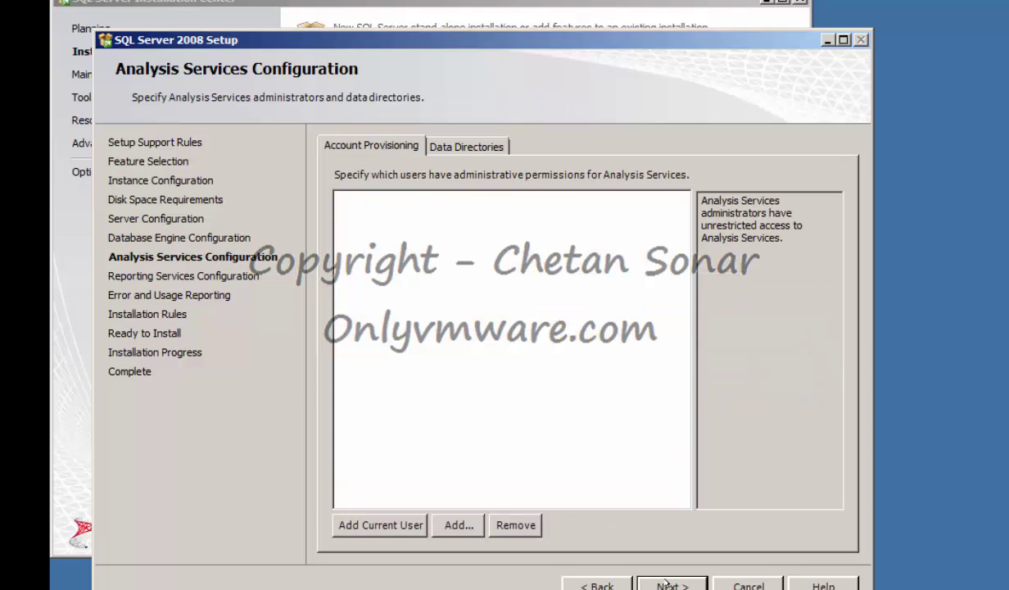
Add the current user as Analysis Services administrator, accept the remaining defaults and install SQL Server.
{"action": "left_click", "coordinate": [375, 522]}
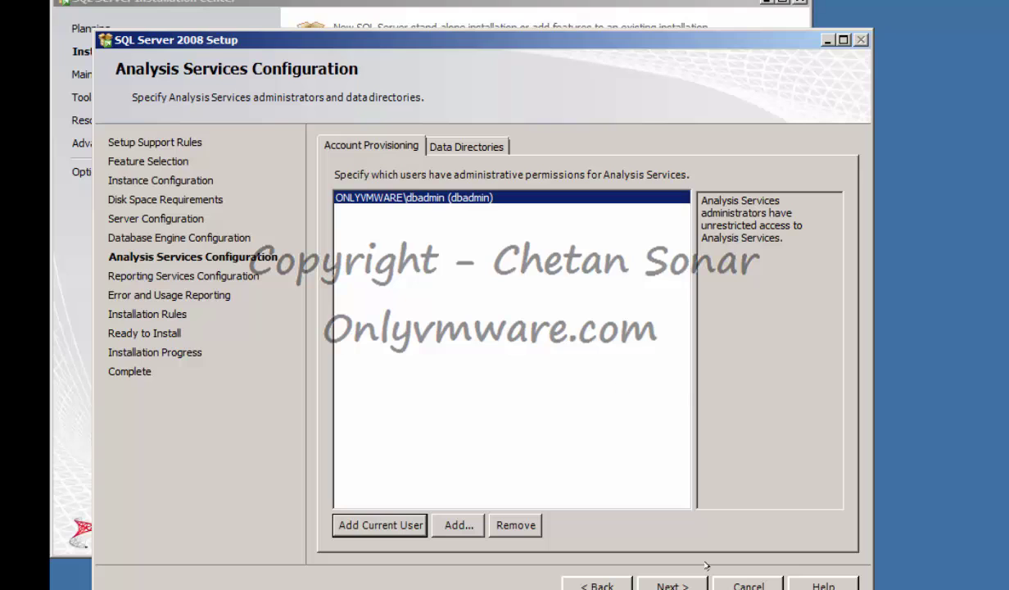
{"action": "key", "text": "alt+n"}
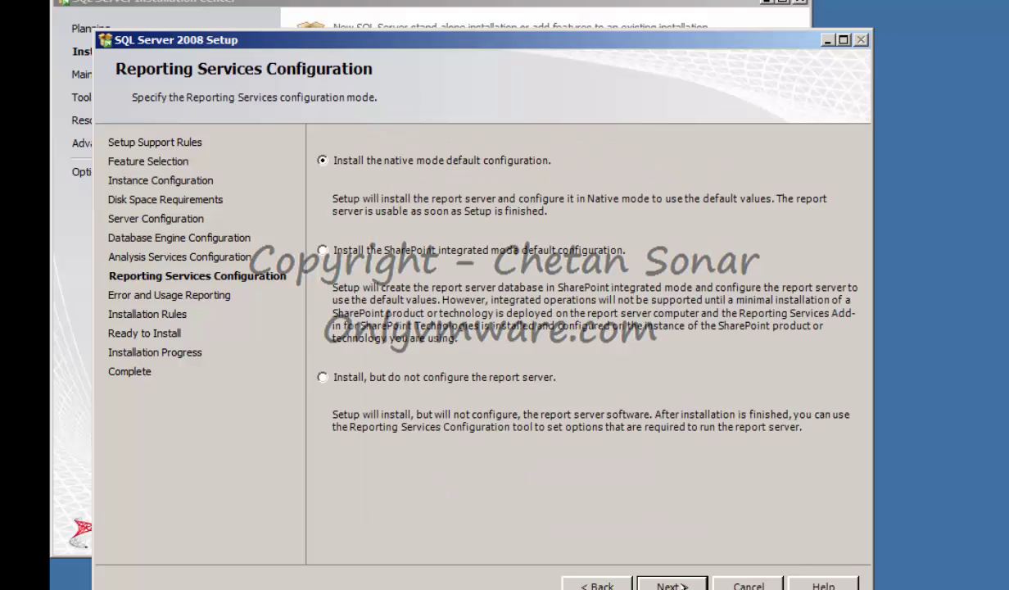
{"action": "left_click", "coordinate": [671, 585]}
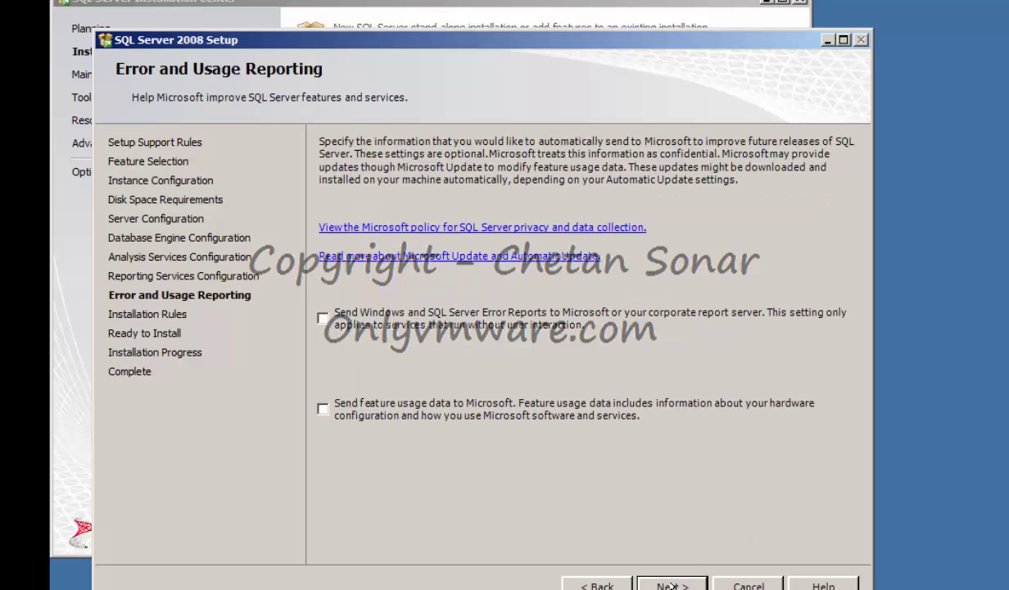
{"action": "left_click", "coordinate": [672, 585]}
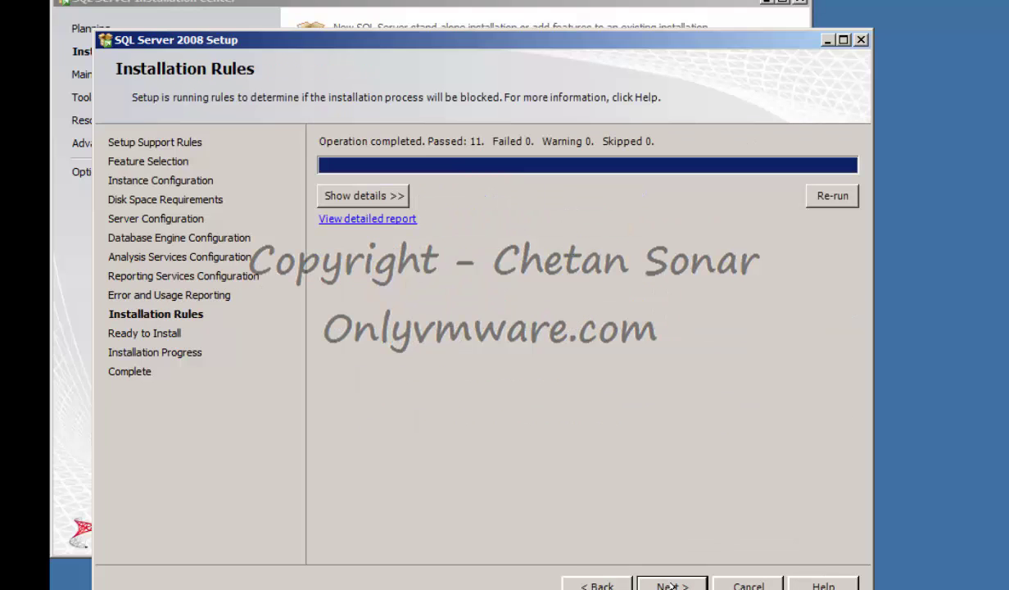
{"action": "left_click", "coordinate": [672, 584]}
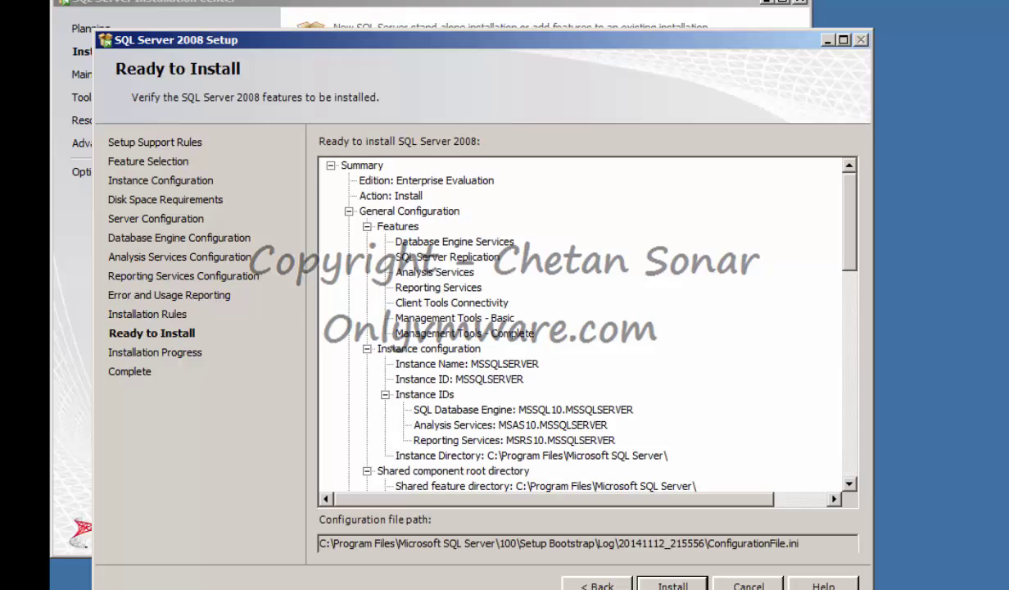
{"action": "left_click", "coordinate": [672, 585]}
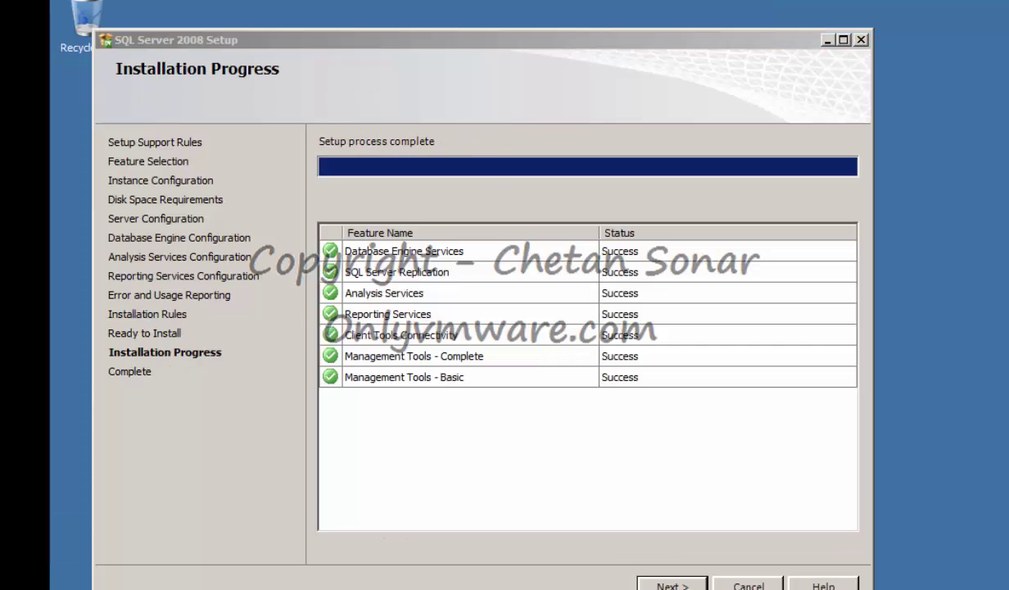
{"action": "left_click", "coordinate": [671, 585]}
{"action": "left_click", "coordinate": [742, 584]}
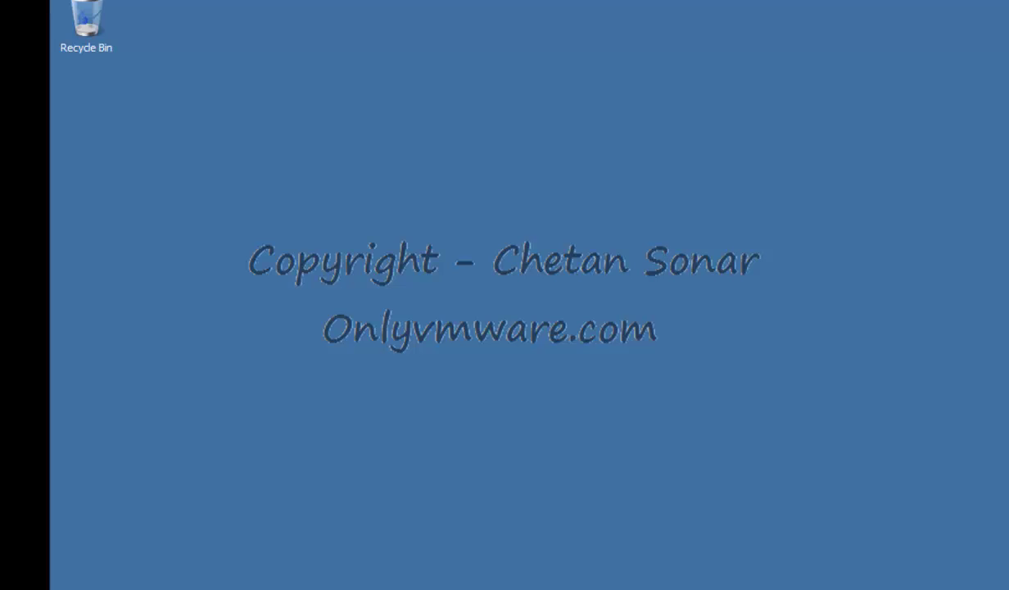
Launch SQL Server Management Studio, connect to localhost and select the server entry.
{"action": "key", "text": "super"}
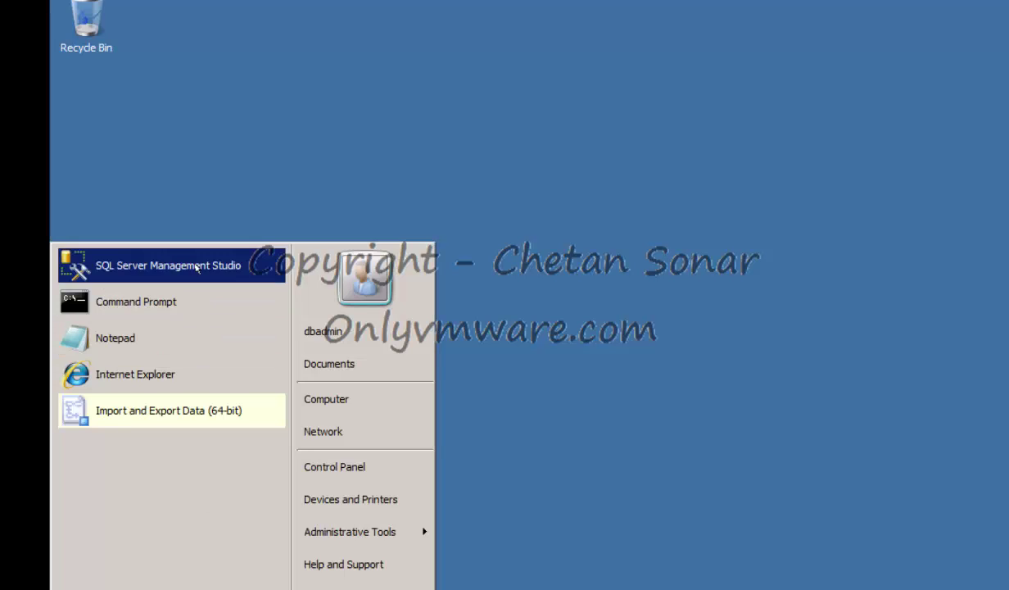
{"action": "left_click", "coordinate": [191, 260]}
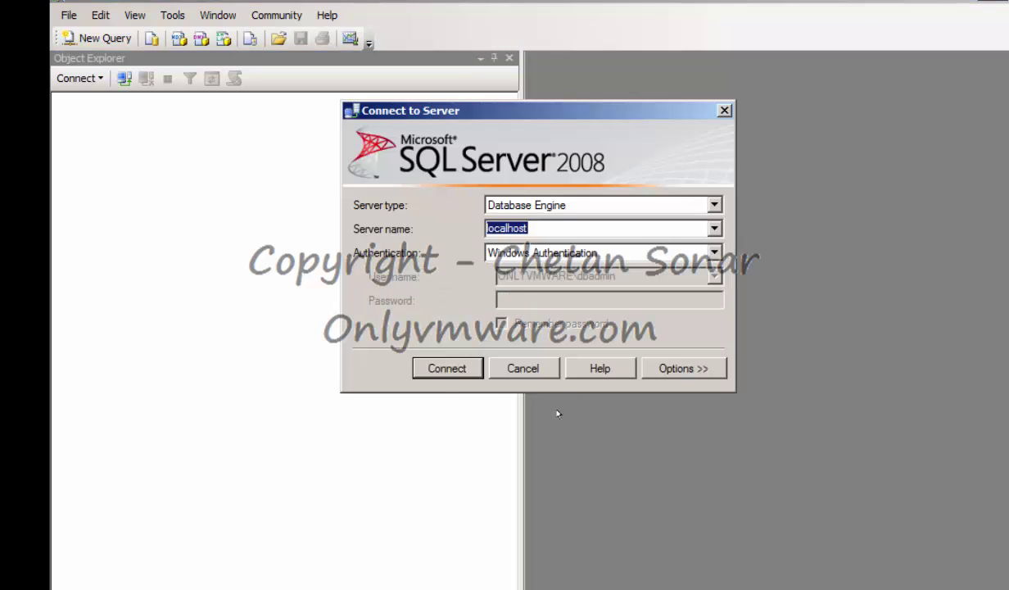
{"action": "left_click", "coordinate": [446, 367]}
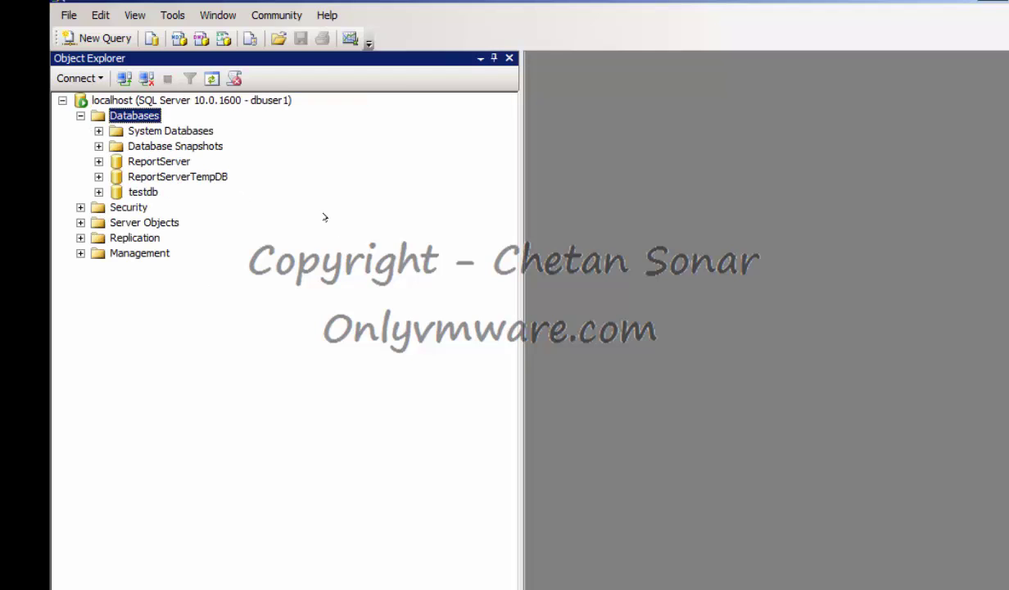
{"action": "left_click", "coordinate": [135, 106]}
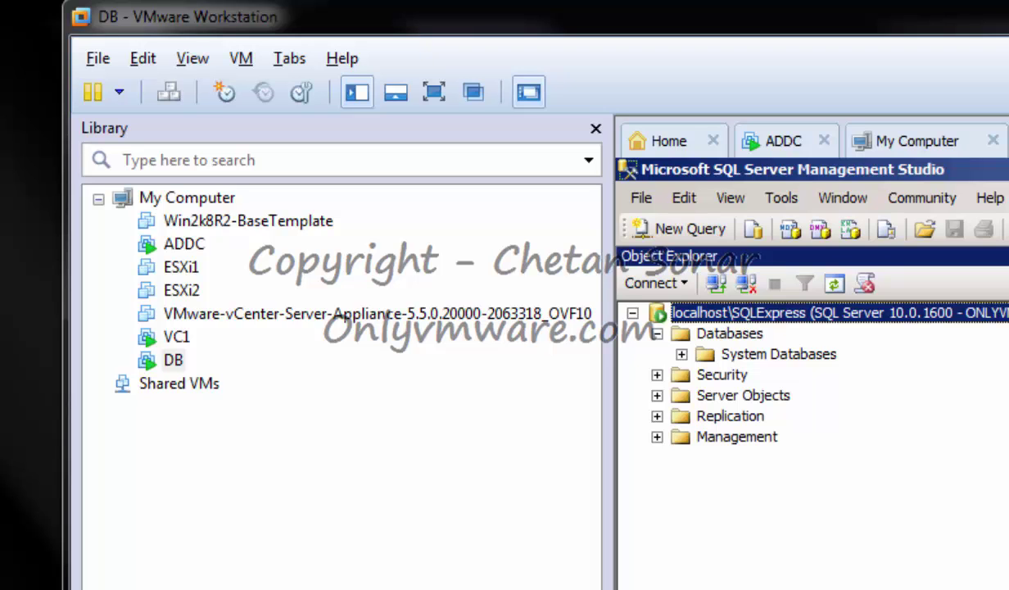
Set VC1's shared folders option to Always enabled in its virtual machine settings.
{"action": "left_click", "coordinate": [176, 336]}
{"action": "right_click", "coordinate": [177, 338]}
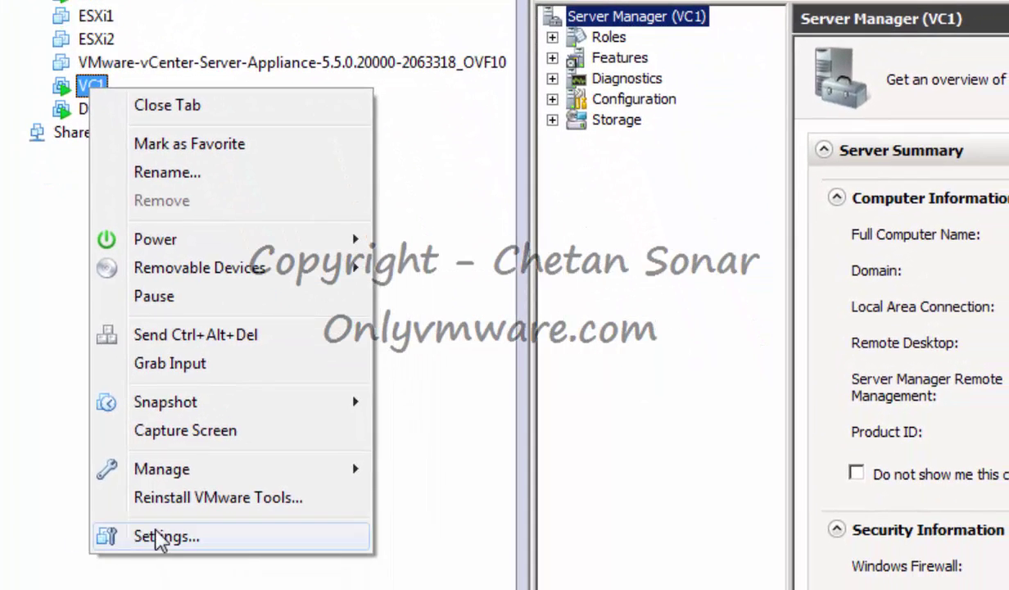
{"action": "left_click", "coordinate": [161, 536]}
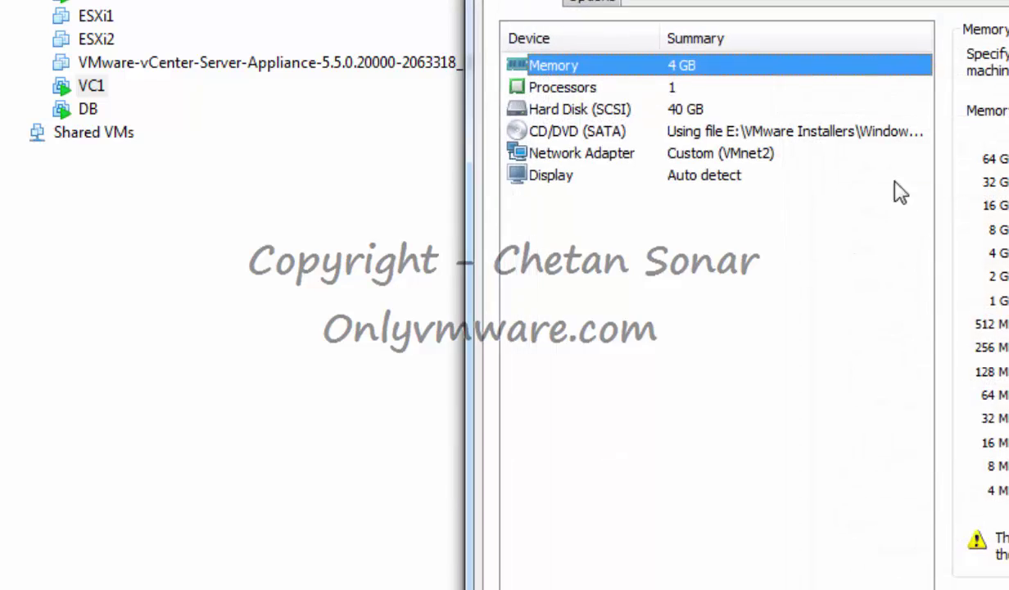
{"action": "left_click", "coordinate": [593, 5]}
{"action": "left_click", "coordinate": [573, 108]}
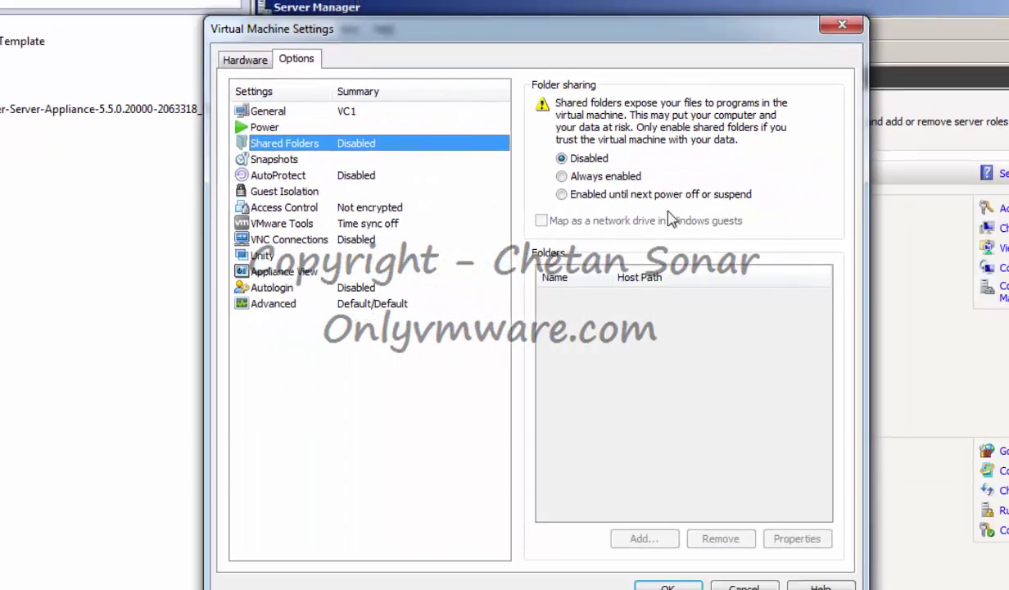
{"action": "left_click", "coordinate": [578, 185]}
Add host folder E:\VMware Installers as VC1's VMware Installers shared folder.
{"action": "left_click", "coordinate": [597, 525]}
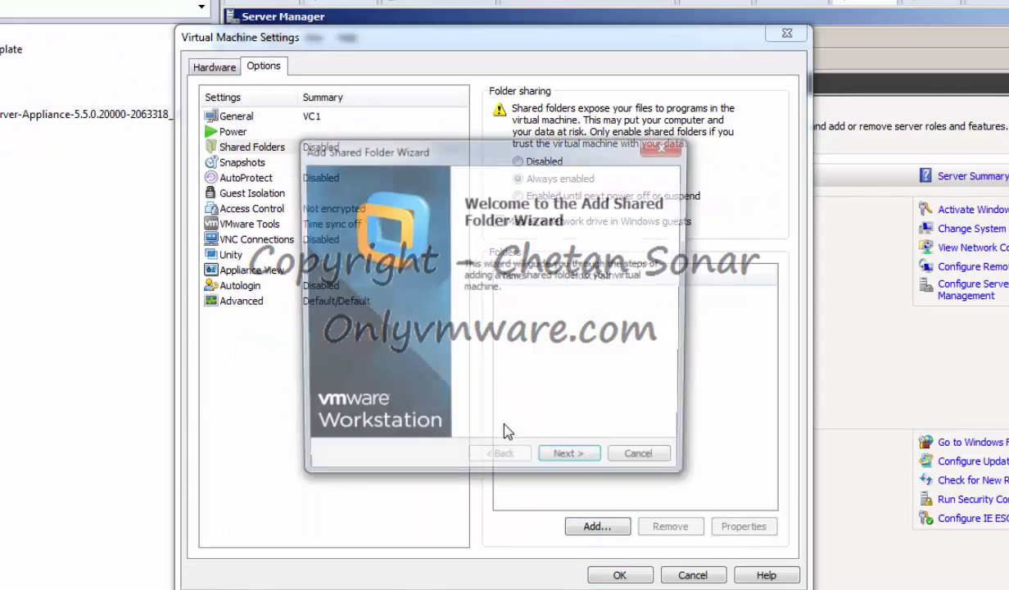
{"action": "left_click", "coordinate": [569, 461]}
{"action": "left_click", "coordinate": [638, 245]}
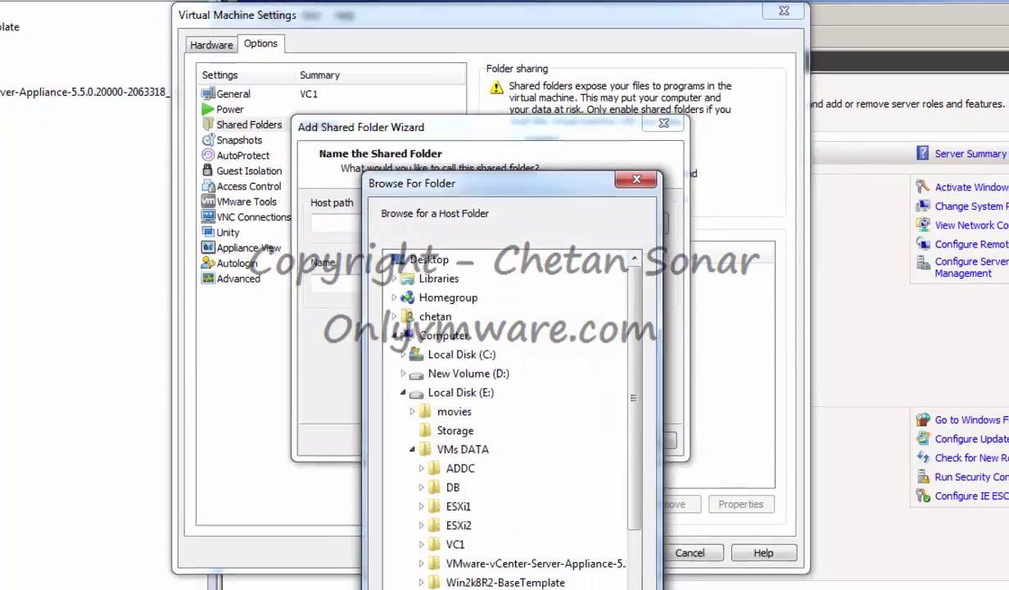
{"action": "double_click", "coordinate": [481, 589]}
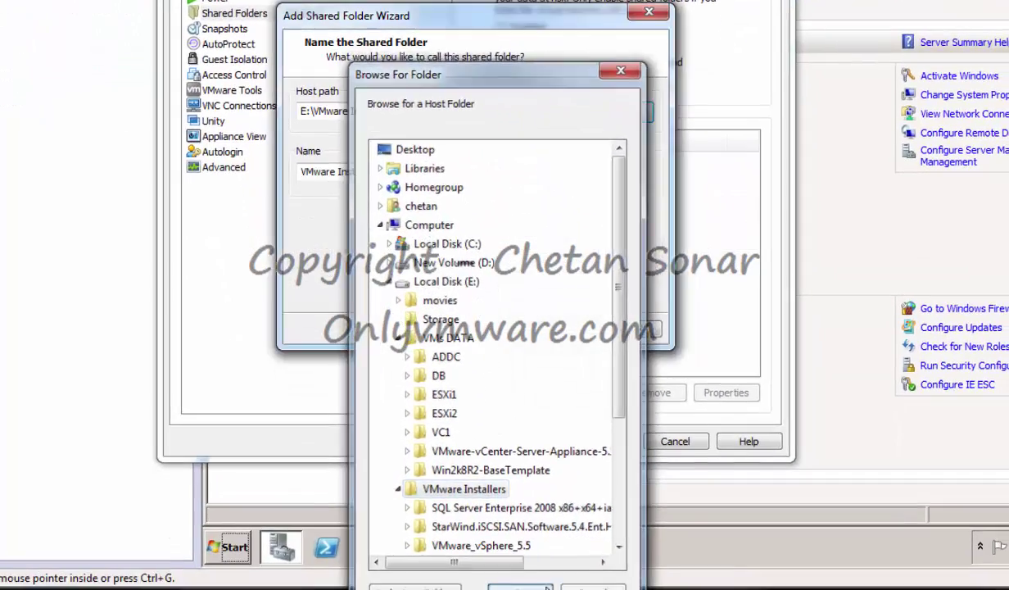
{"action": "left_click", "coordinate": [545, 587]}
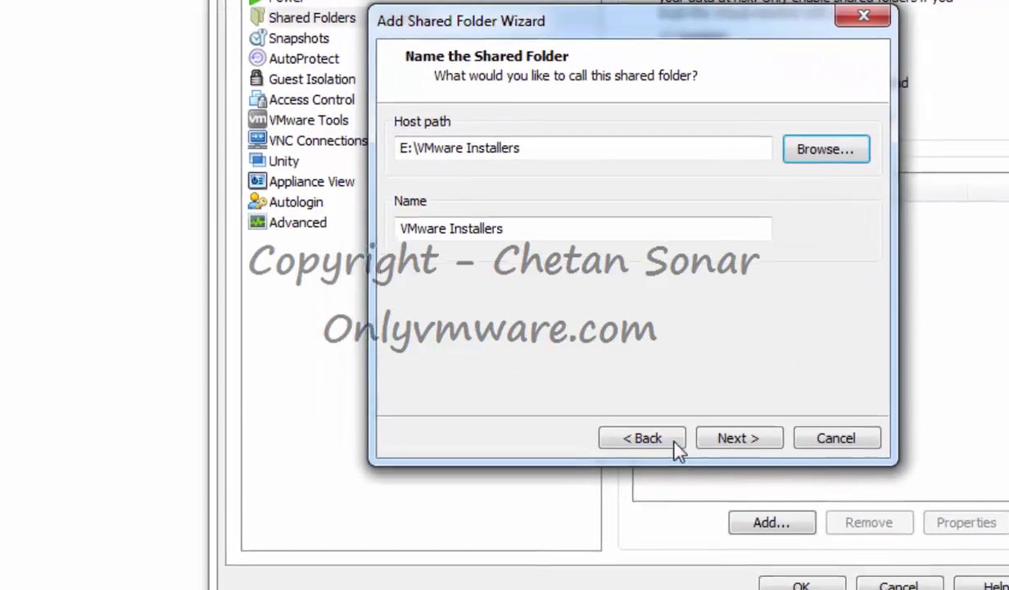
{"action": "left_click", "coordinate": [555, 329]}
{"action": "left_click", "coordinate": [758, 450]}
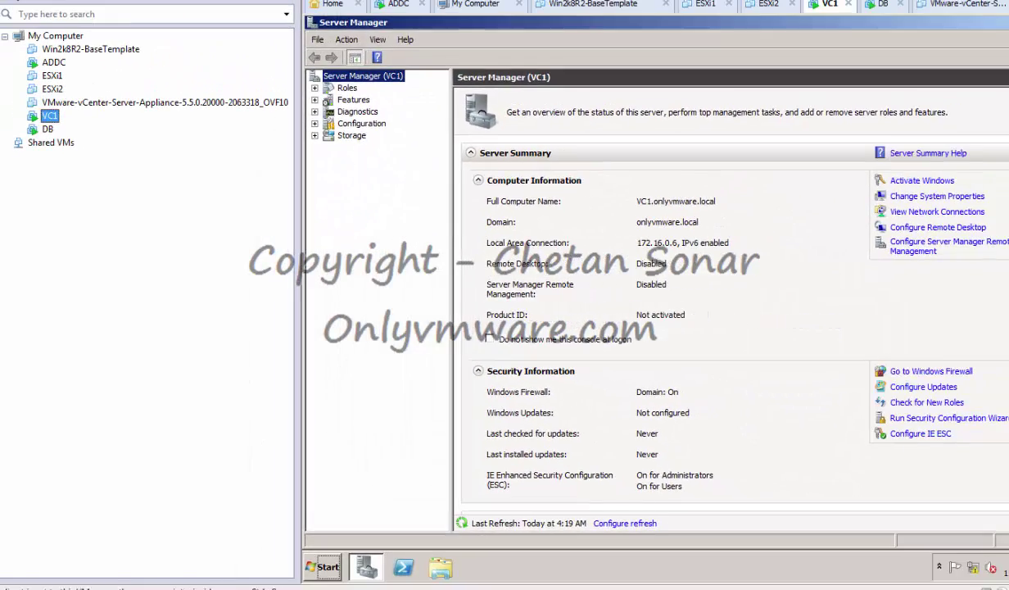
Close Server Manager and turn on network discovery and file sharing in VC1's Network window.
{"action": "left_click", "coordinate": [1006, 22]}
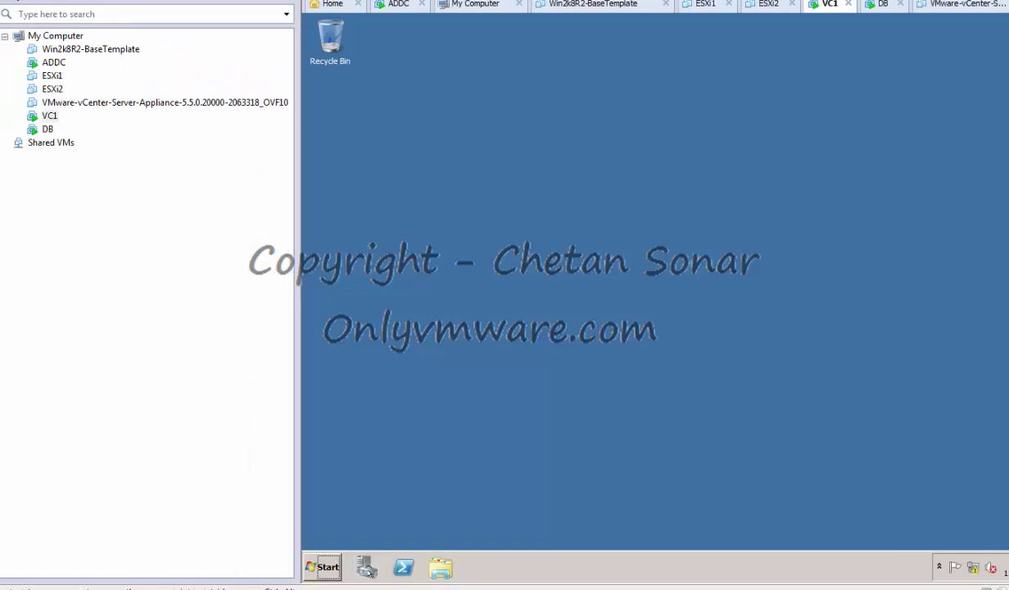
{"action": "left_click", "coordinate": [322, 567]}
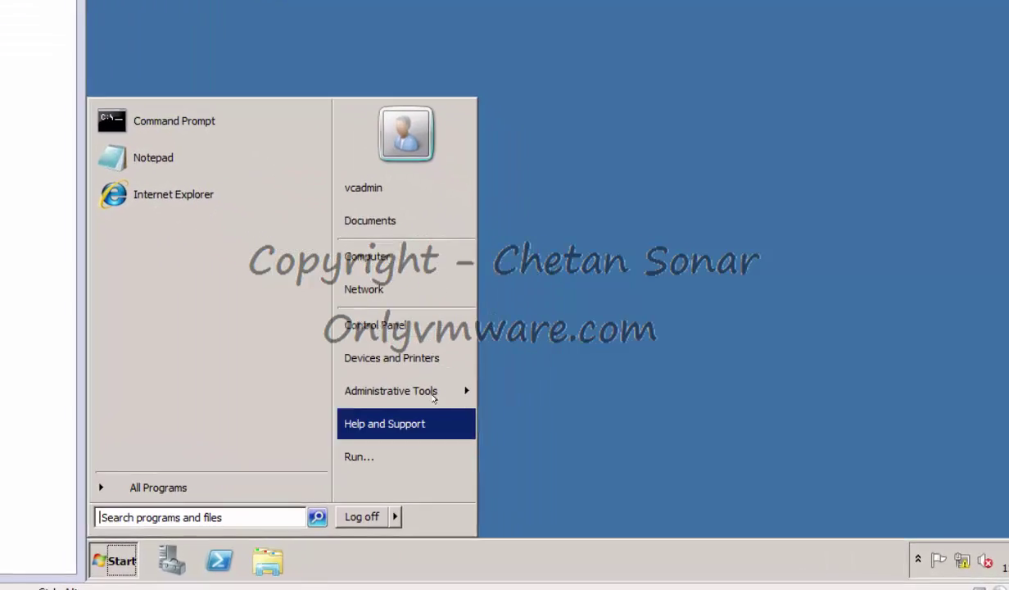
{"action": "left_click", "coordinate": [364, 288]}
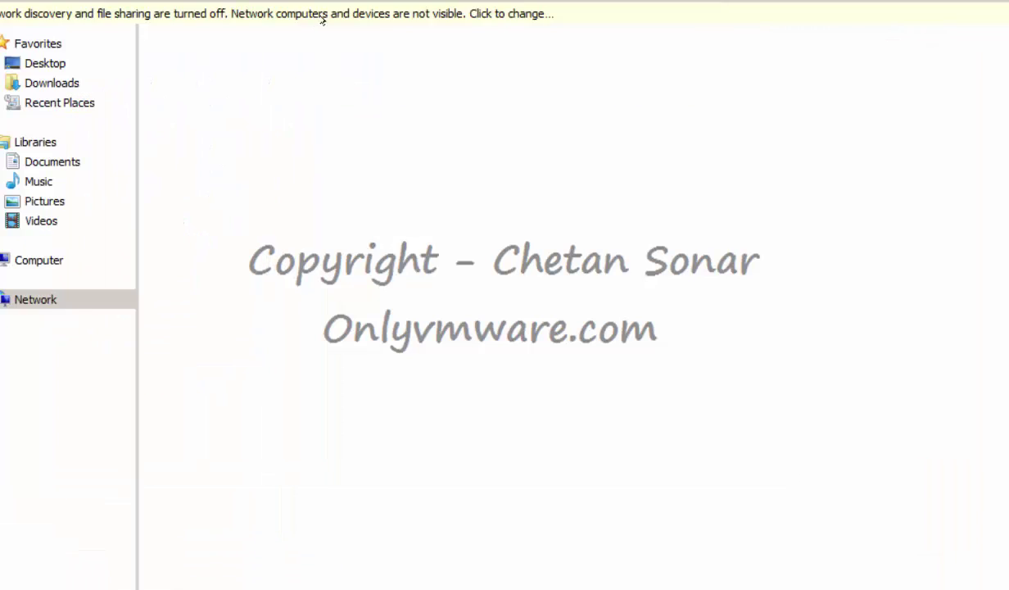
{"action": "left_click", "coordinate": [650, 84]}
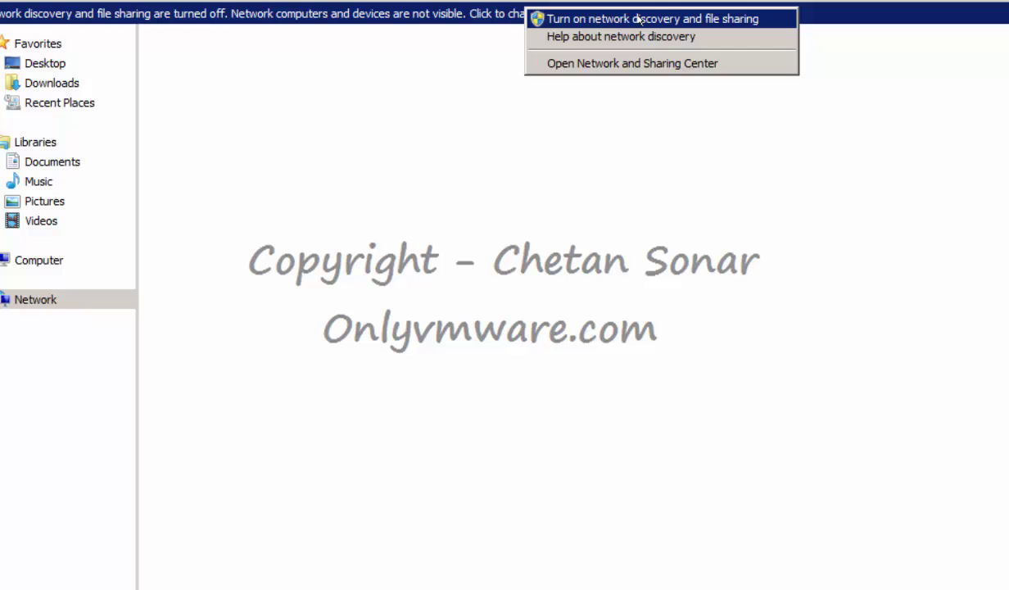
{"action": "left_click", "coordinate": [679, 19]}
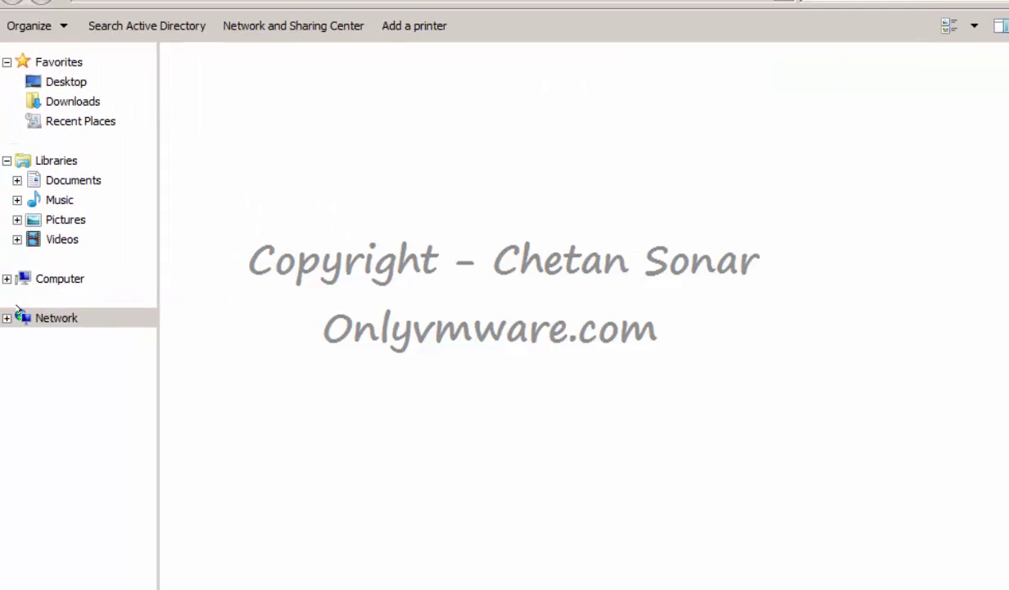
Browse vmware-host's Shared Folders > VMware Installers > VMware_vSphere_5.5 to the VMware-VIMSetup-all installer folder.
{"action": "left_click", "coordinate": [103, 407]}
{"action": "double_click", "coordinate": [274, 131]}
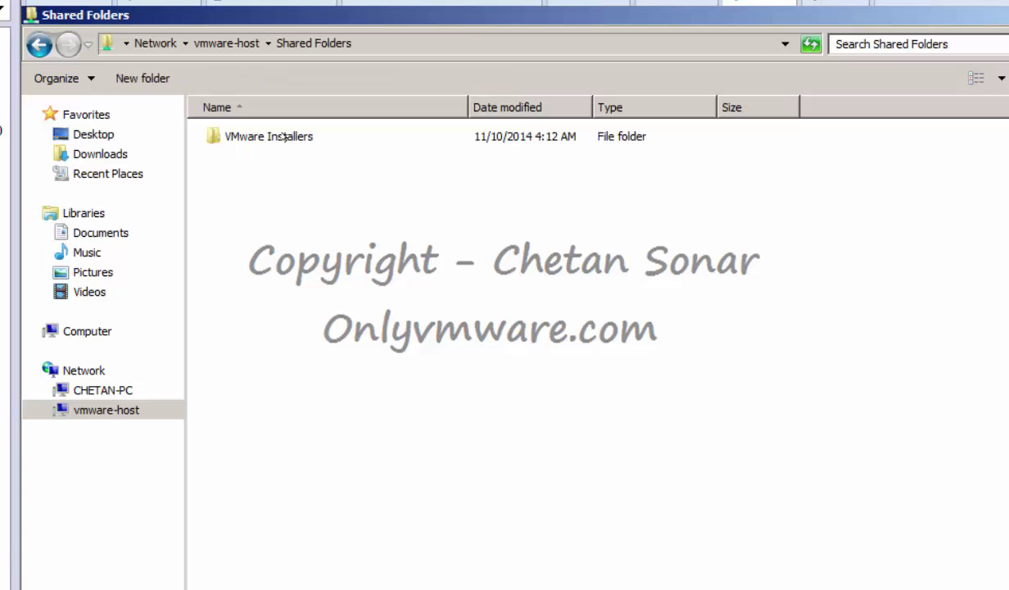
{"action": "double_click", "coordinate": [285, 137]}
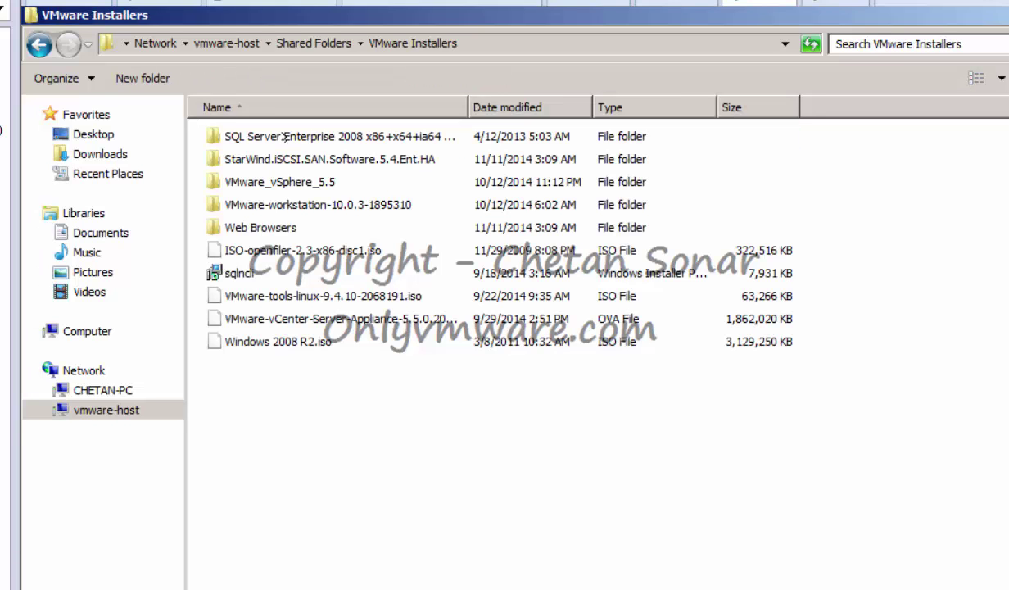
{"action": "double_click", "coordinate": [279, 182]}
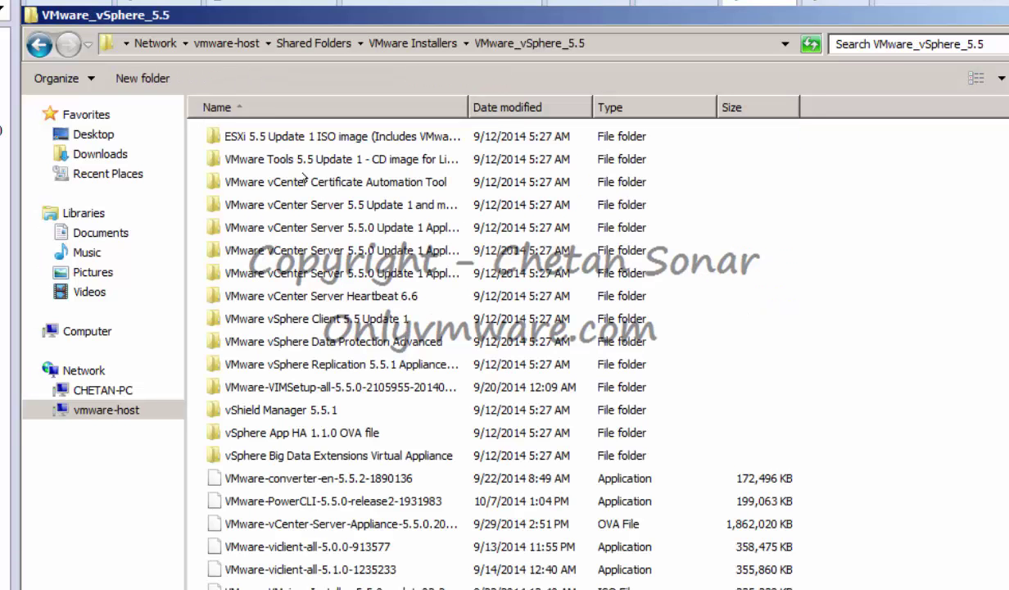
{"action": "double_click", "coordinate": [468, 106]}
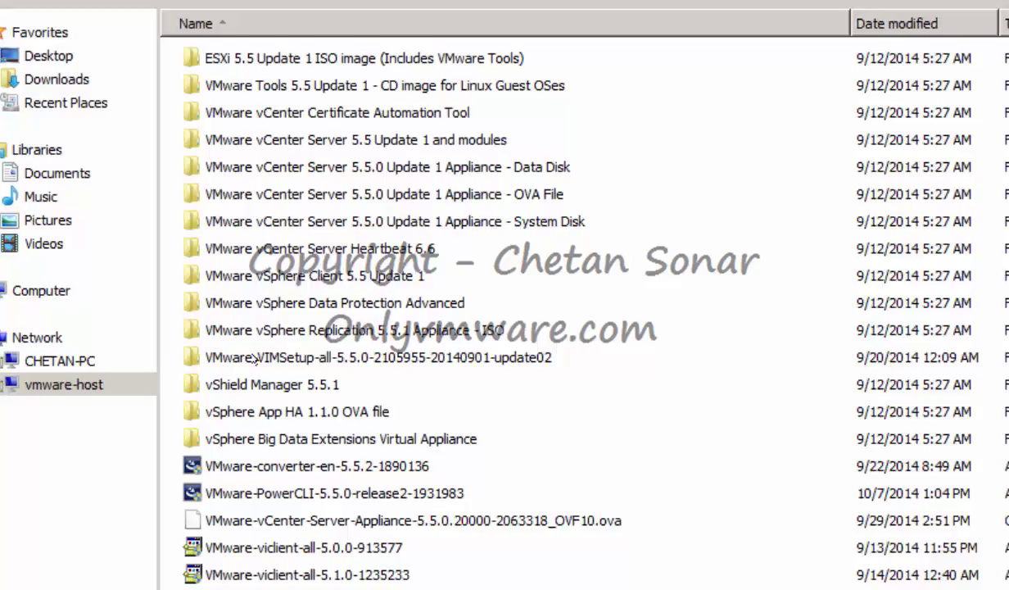
{"action": "left_click", "coordinate": [266, 387]}
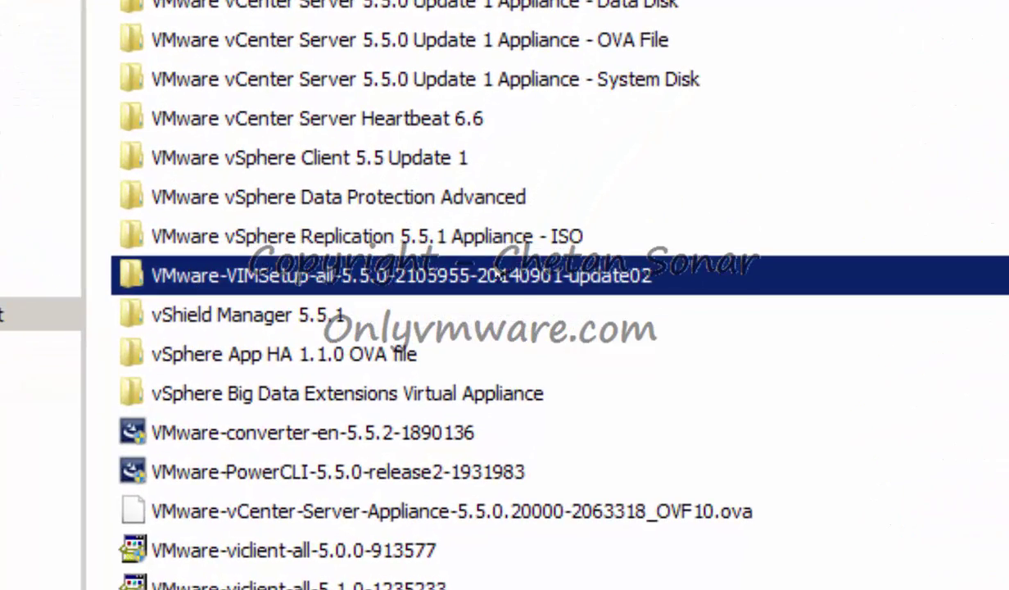
{"action": "key", "text": "Return"}
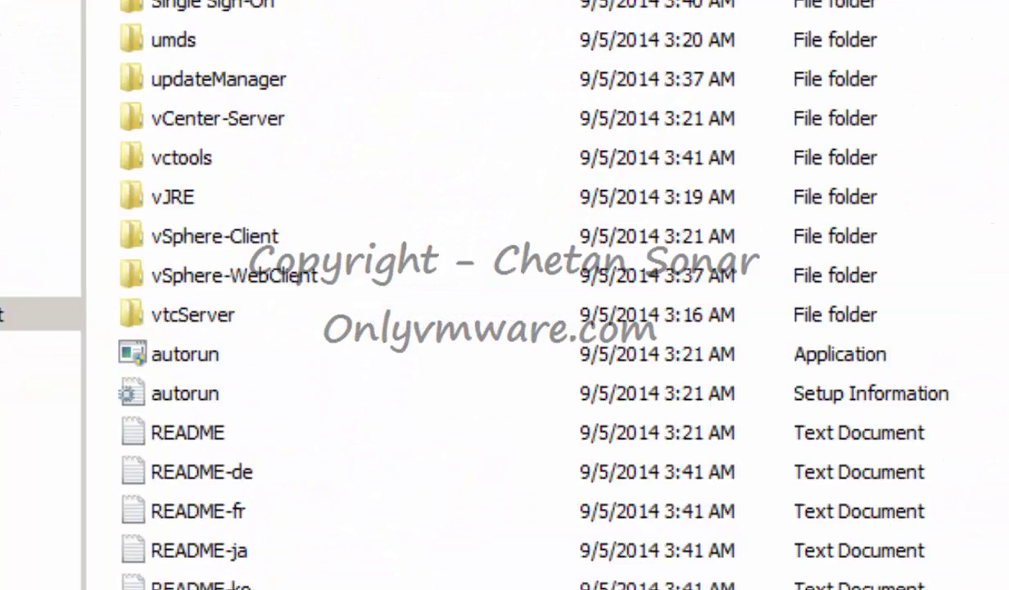
{"action": "key", "text": "BackSpace"}
{"action": "right_click", "coordinate": [516, 279]}
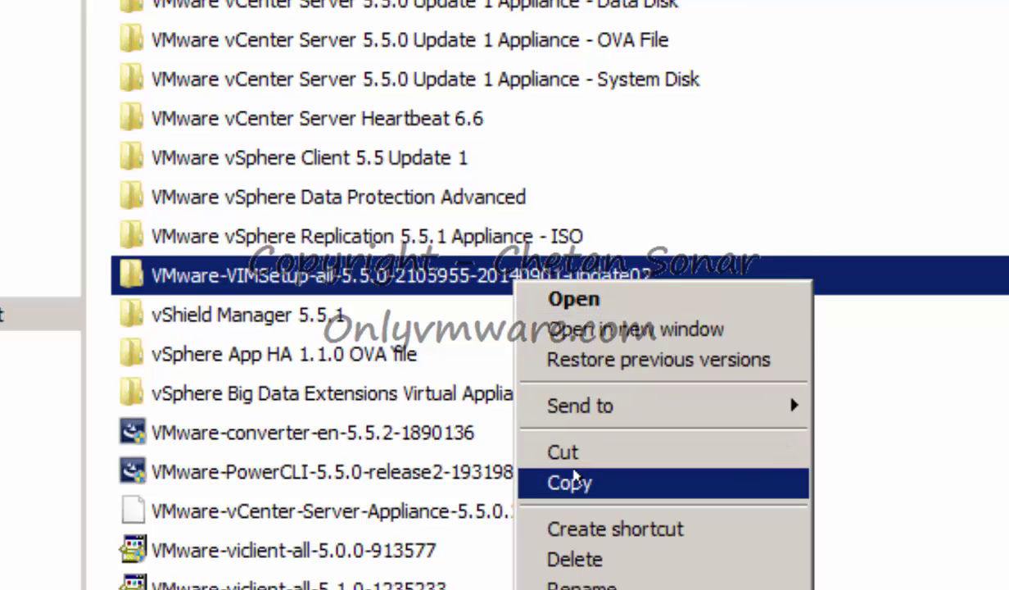
{"action": "left_click", "coordinate": [575, 482]}
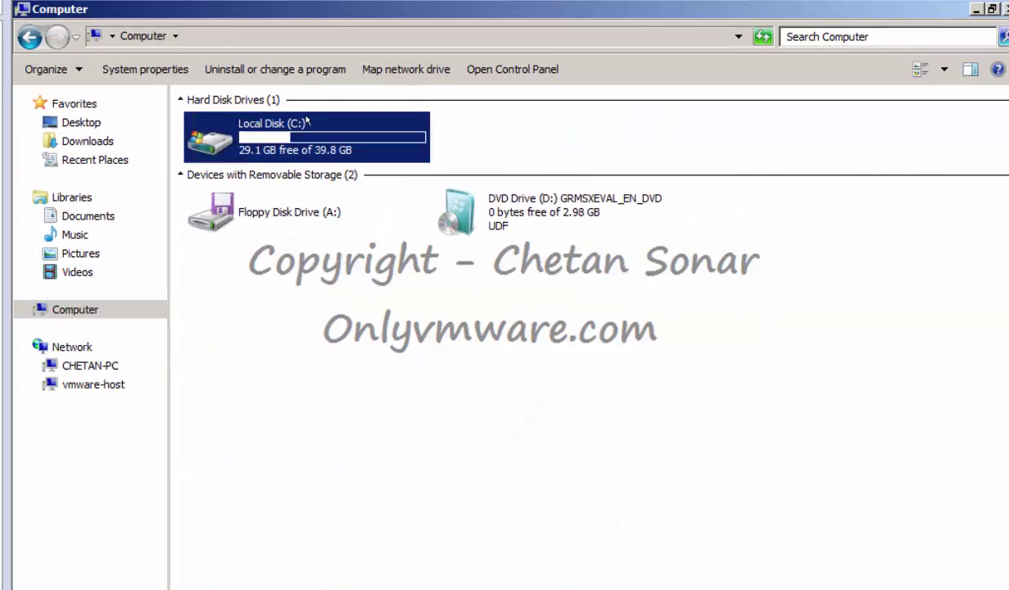
{"action": "double_click", "coordinate": [245, 124]}
{"action": "right_click", "coordinate": [278, 274]}
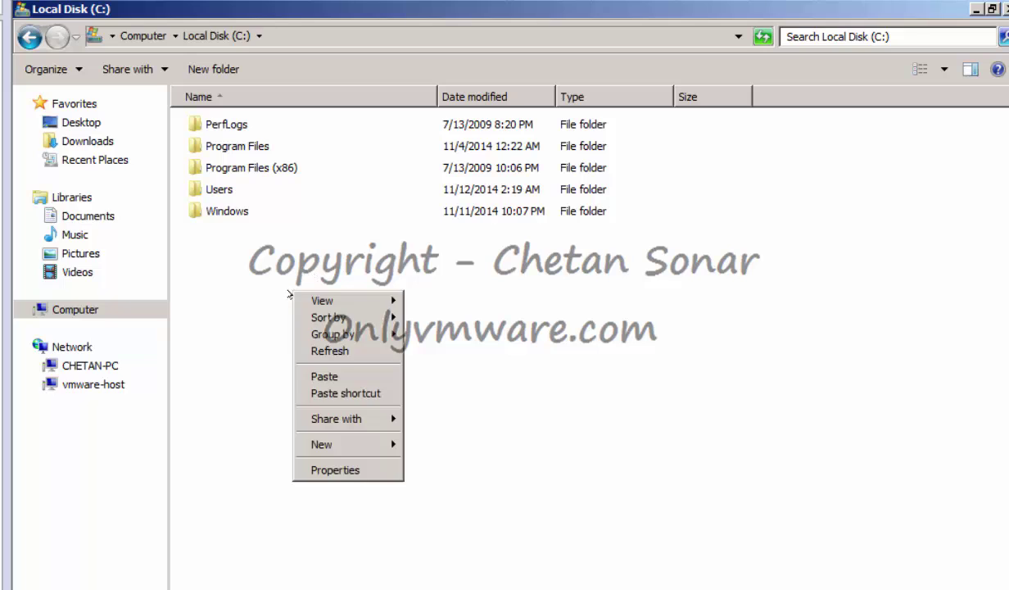
{"action": "left_click", "coordinate": [323, 374]}
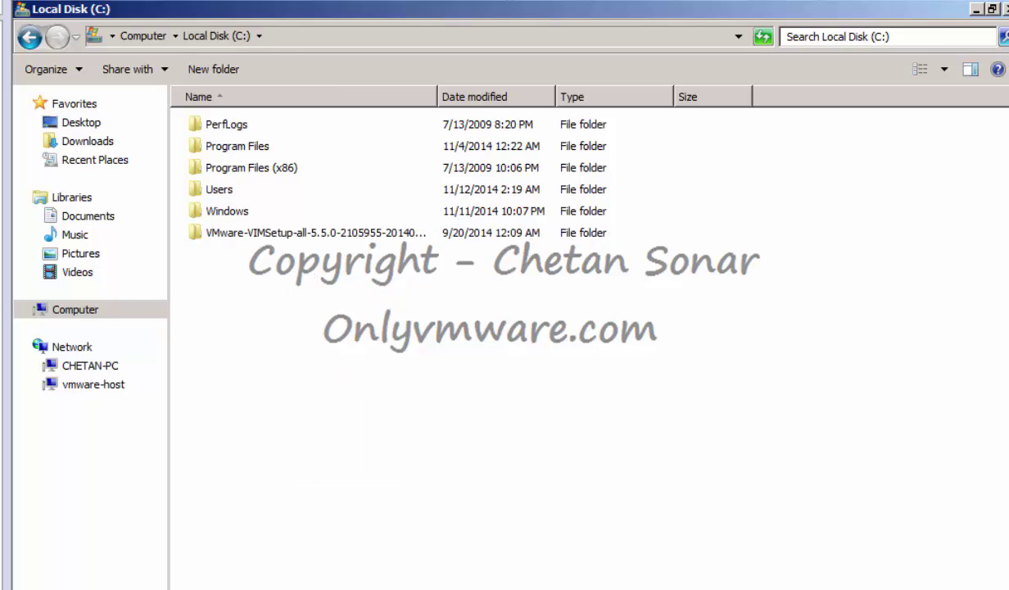
{"action": "left_click", "coordinate": [260, 232]}
{"action": "double_click", "coordinate": [288, 231]}
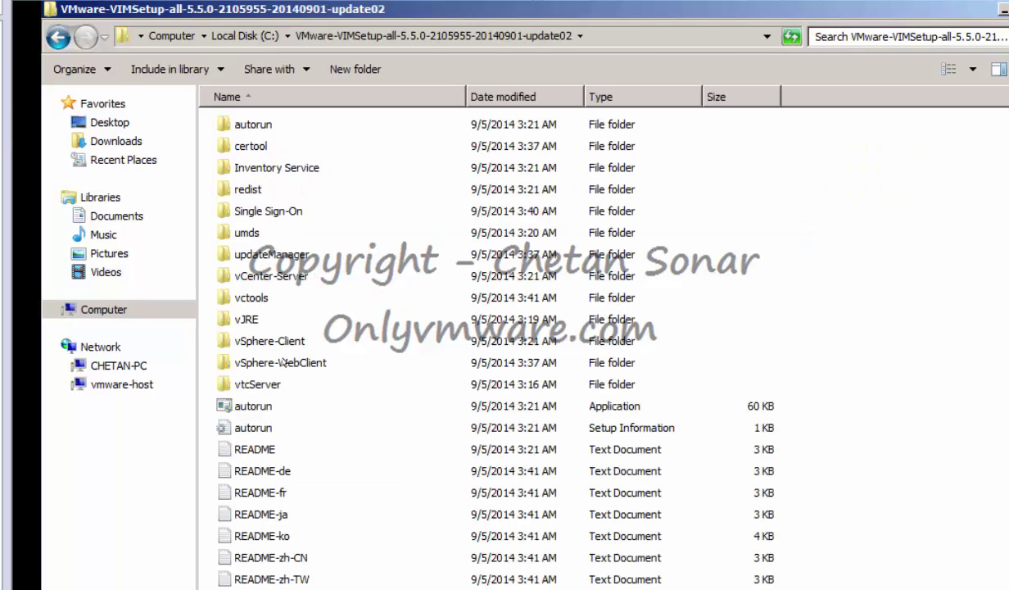
Launch the vCenter autorun, start Simple Install, accept the license agreement and pass the prerequisites check.
{"action": "left_click", "coordinate": [244, 404]}
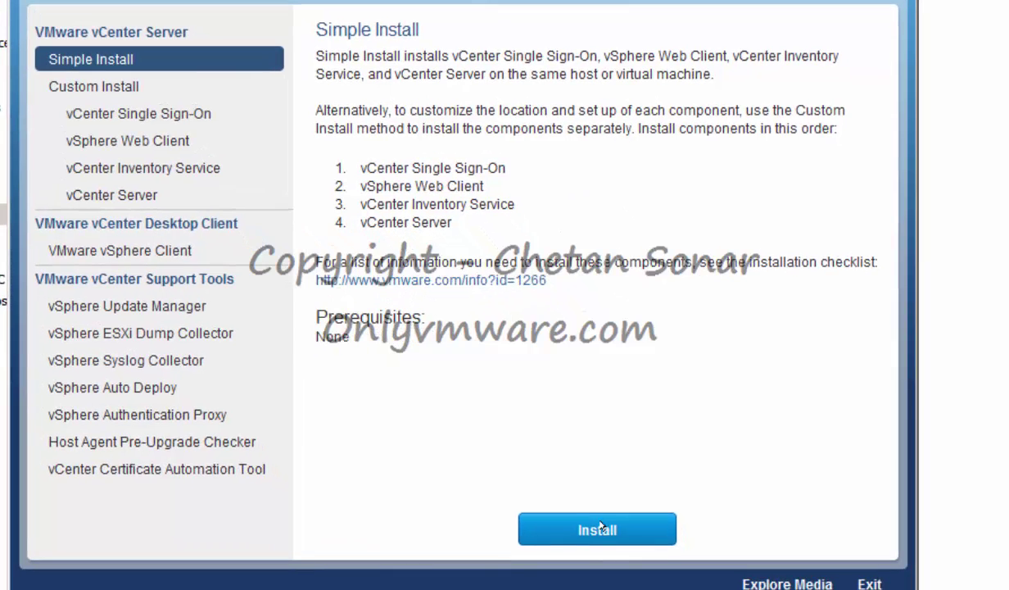
{"action": "left_click", "coordinate": [600, 524]}
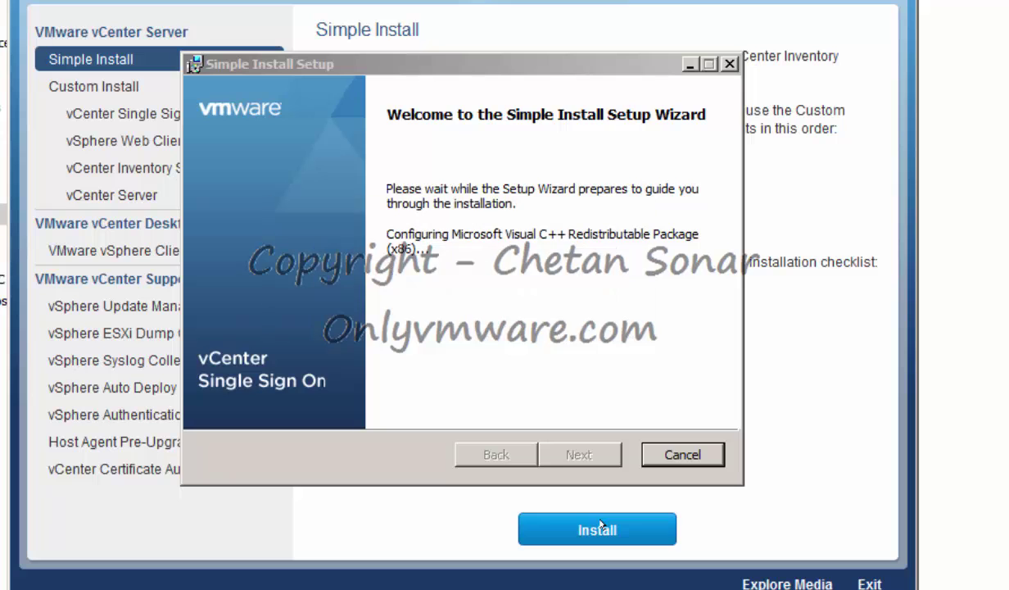
{"action": "left_click", "coordinate": [311, 400]}
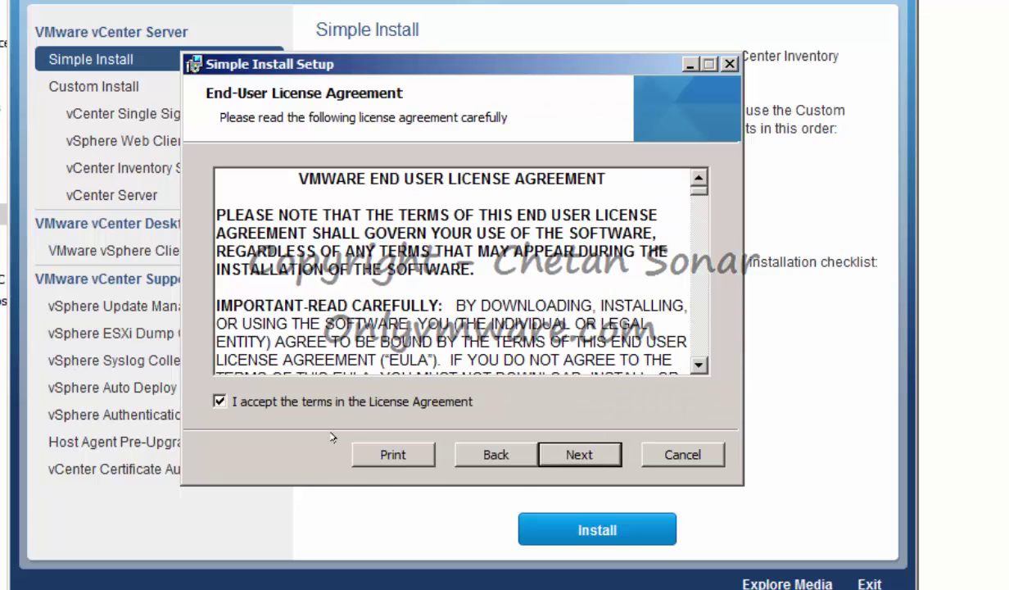
{"action": "left_click", "coordinate": [579, 455]}
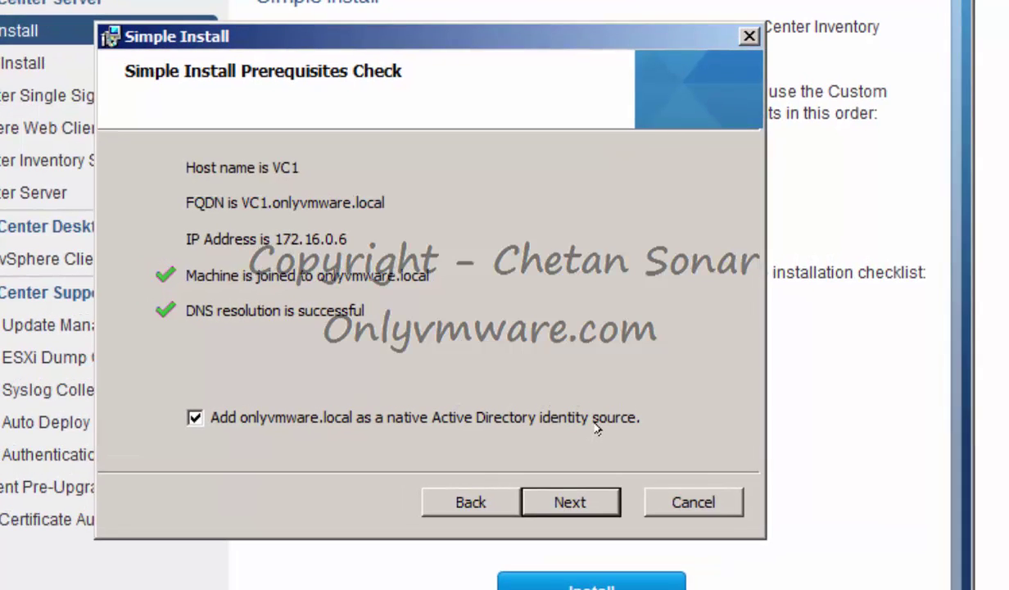
{"action": "left_click", "coordinate": [583, 502]}
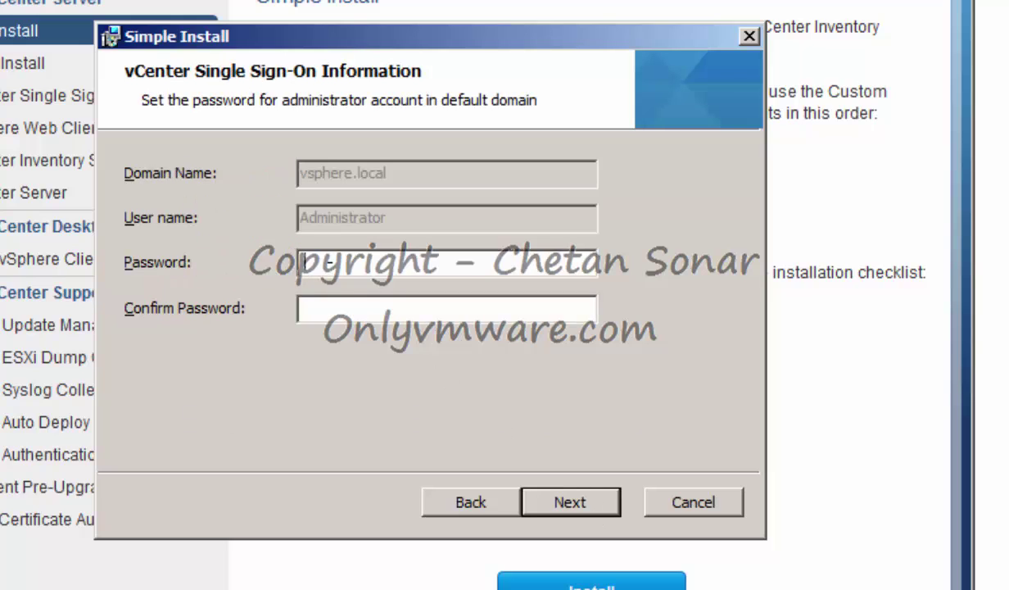
Enter the SSO administrator password twice, name the site OnlyVMware, and install SSO with default ports and folder.
{"action": "type", "text": "••••••••••••••"}
{"action": "key", "text": "Tab"}
{"action": "type", "text": "••••••••••••••"}
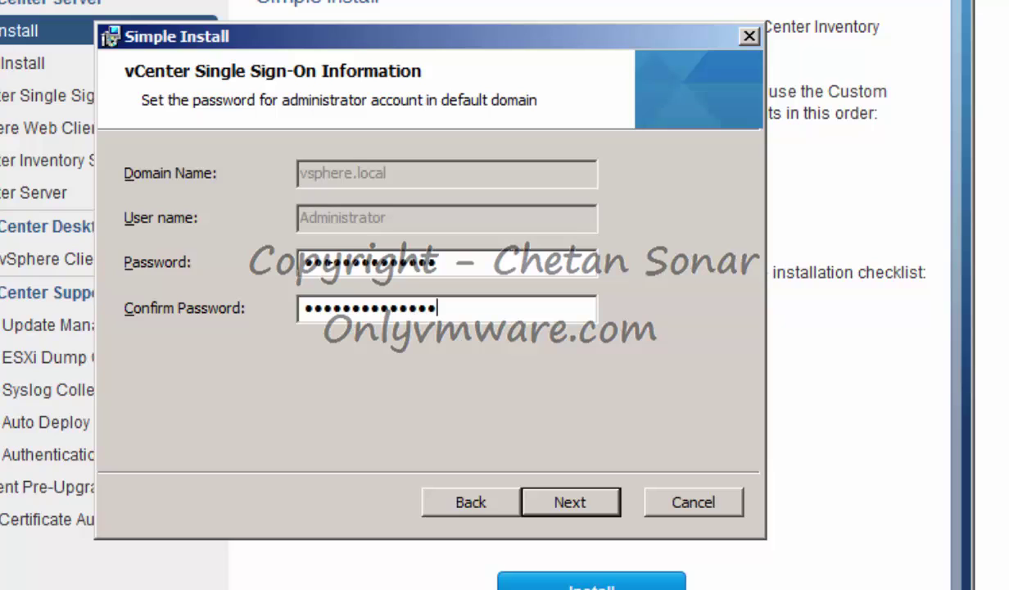
{"action": "left_click", "coordinate": [581, 496]}
{"action": "type", "text": "OnlyVMware"}
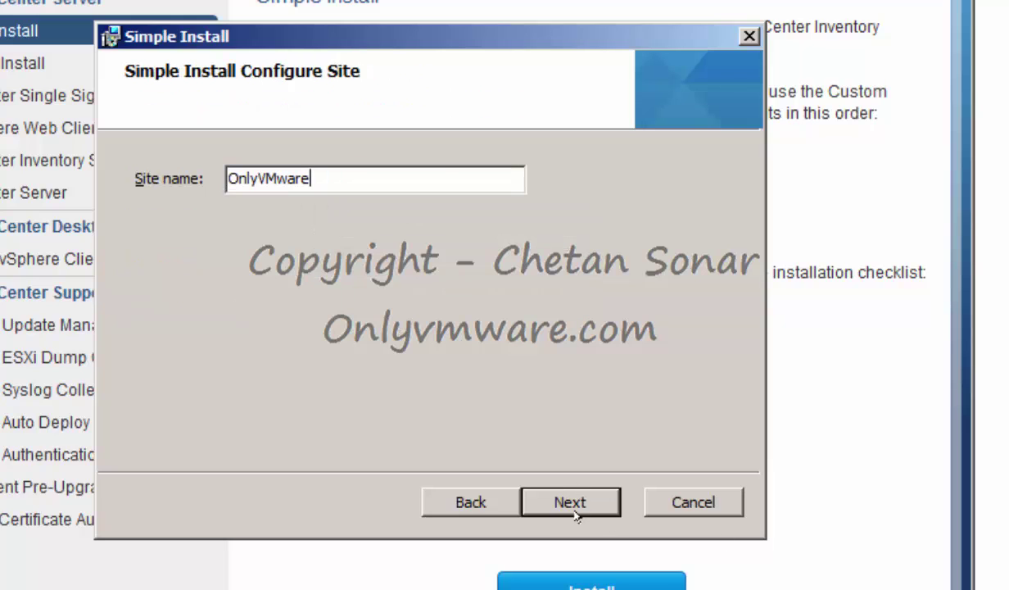
{"action": "left_click", "coordinate": [571, 503]}
{"action": "left_click", "coordinate": [571, 503]}
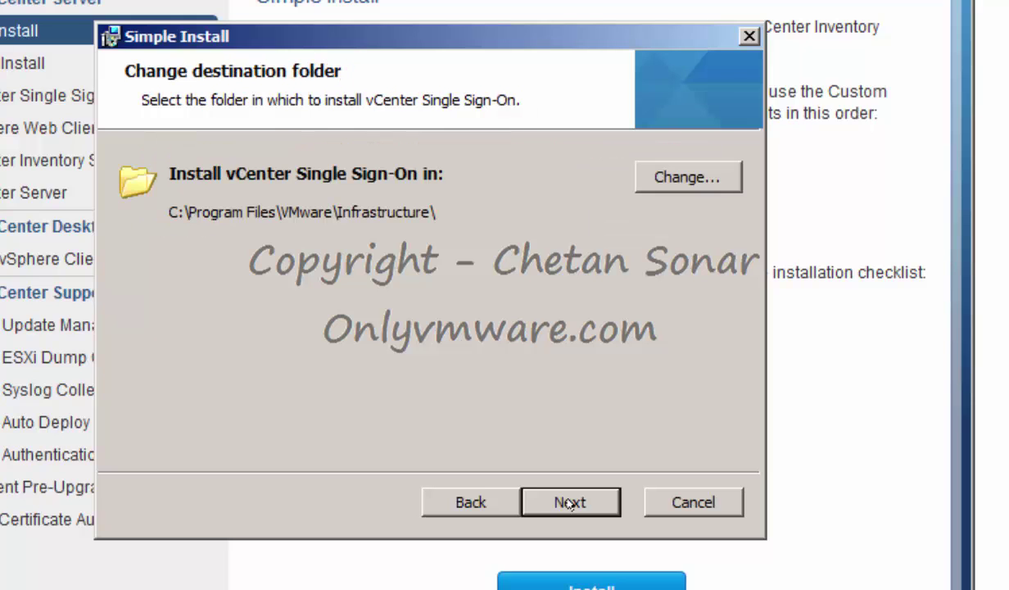
{"action": "left_click", "coordinate": [571, 502]}
{"action": "left_click", "coordinate": [569, 503]}
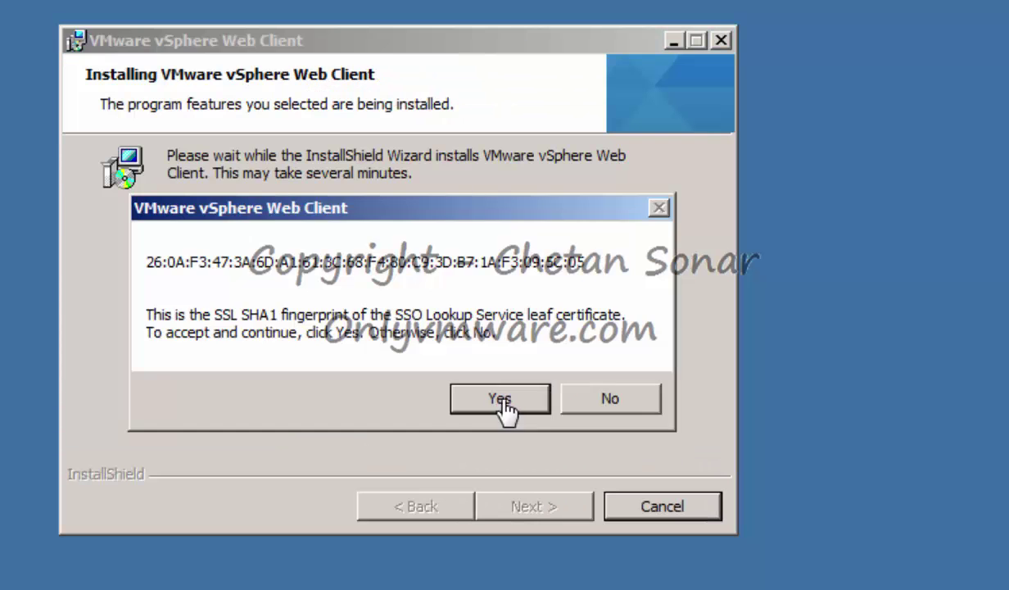
Trust the SSL certificate fingerprint and leave the license key blank to run in evaluation mode.
{"action": "left_click", "coordinate": [500, 400]}
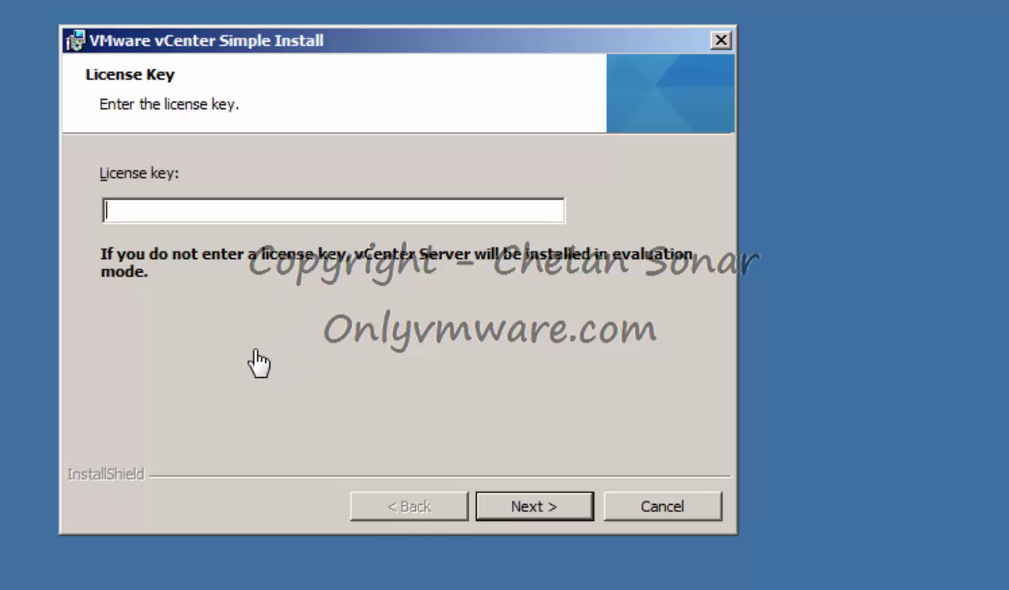
{"action": "left_click", "coordinate": [547, 506]}
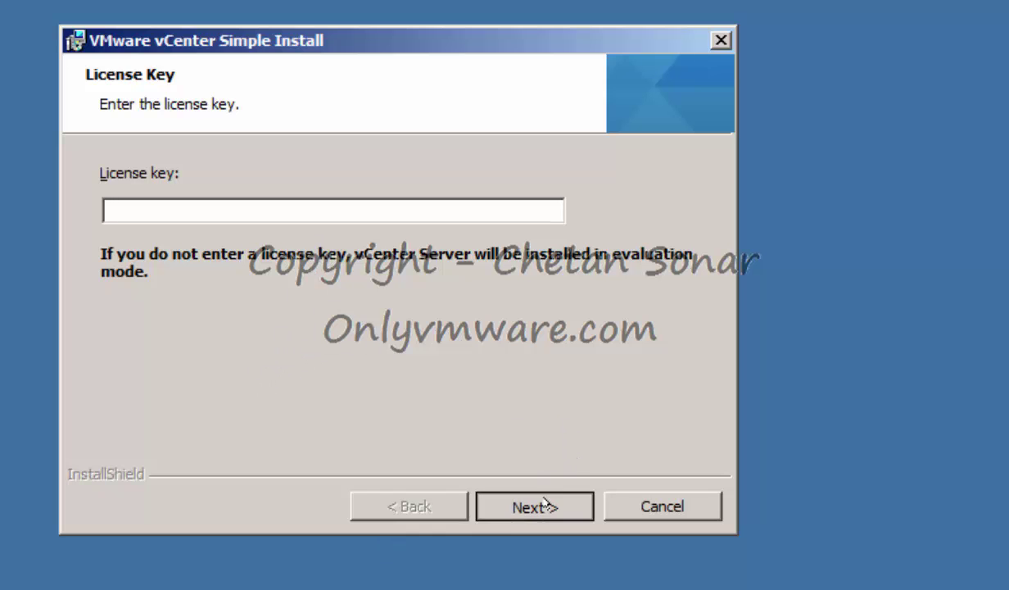
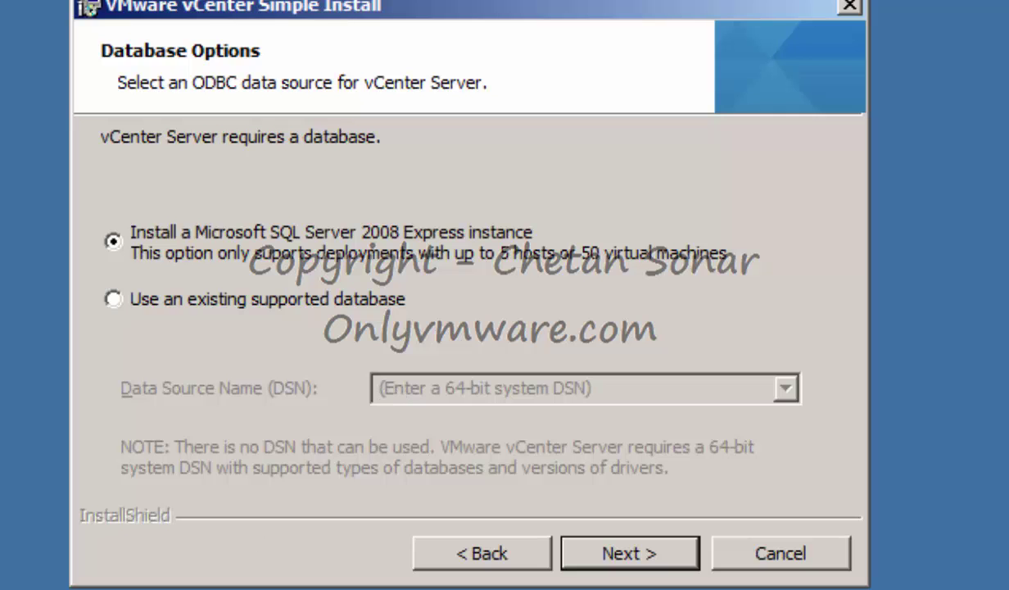
Open the ODBC Data Source Administrator and start adding a new system data source.
{"action": "key", "text": "super"}
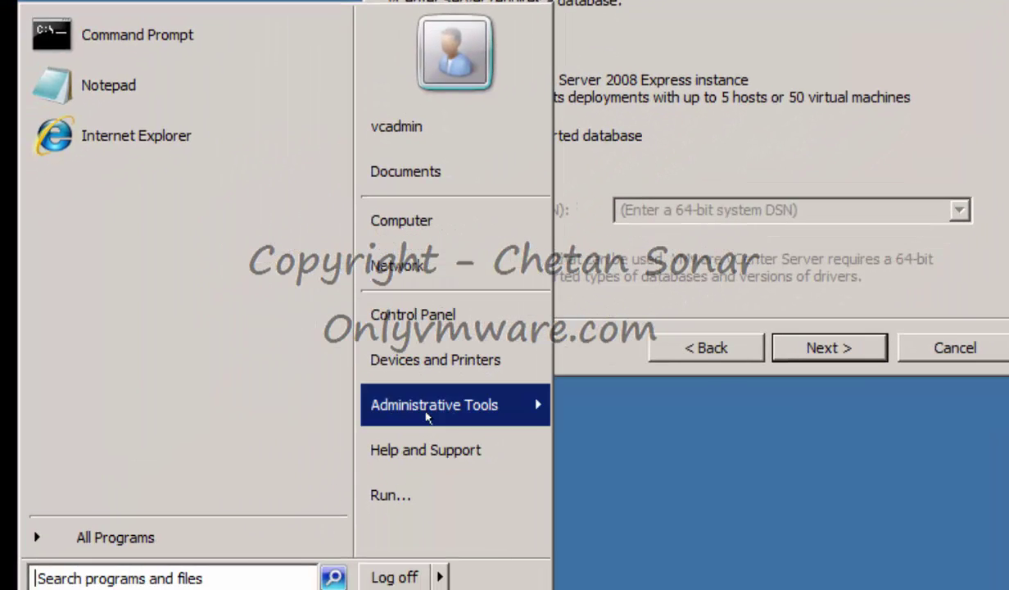
{"action": "left_click", "coordinate": [426, 414]}
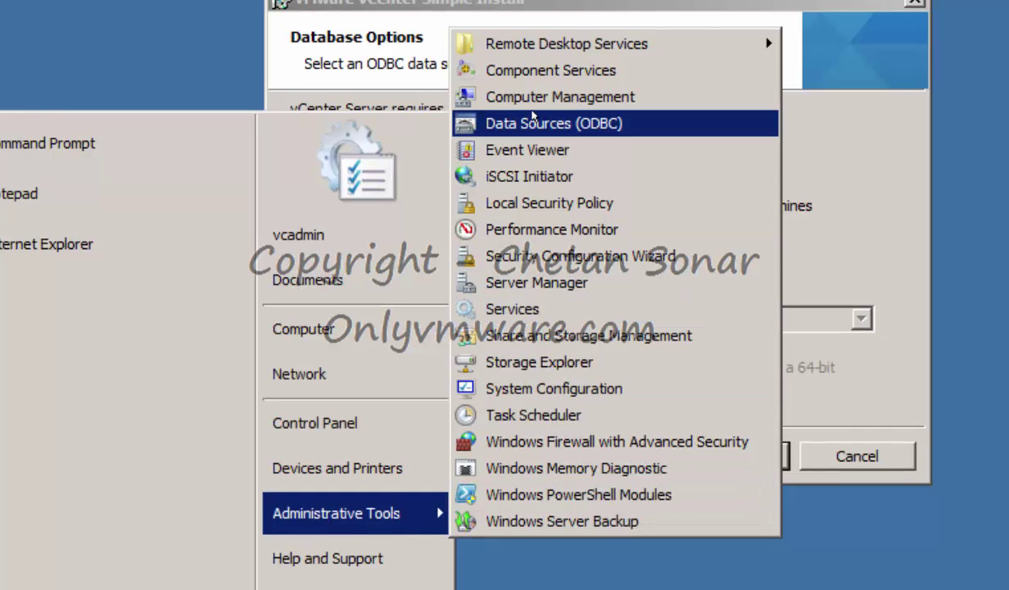
{"action": "left_click", "coordinate": [533, 116]}
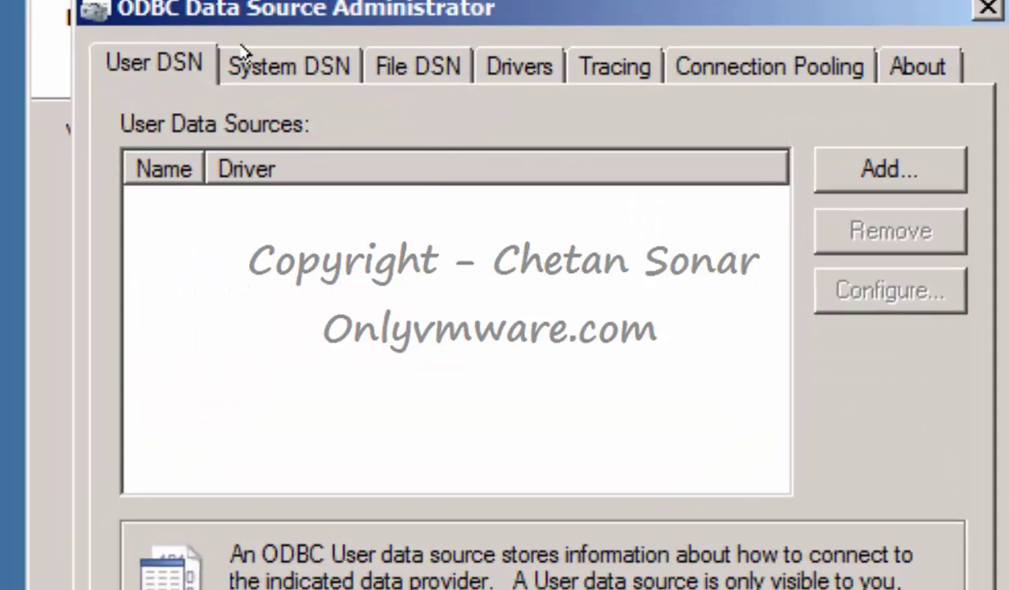
{"action": "left_click", "coordinate": [241, 56]}
{"action": "left_click", "coordinate": [870, 171]}
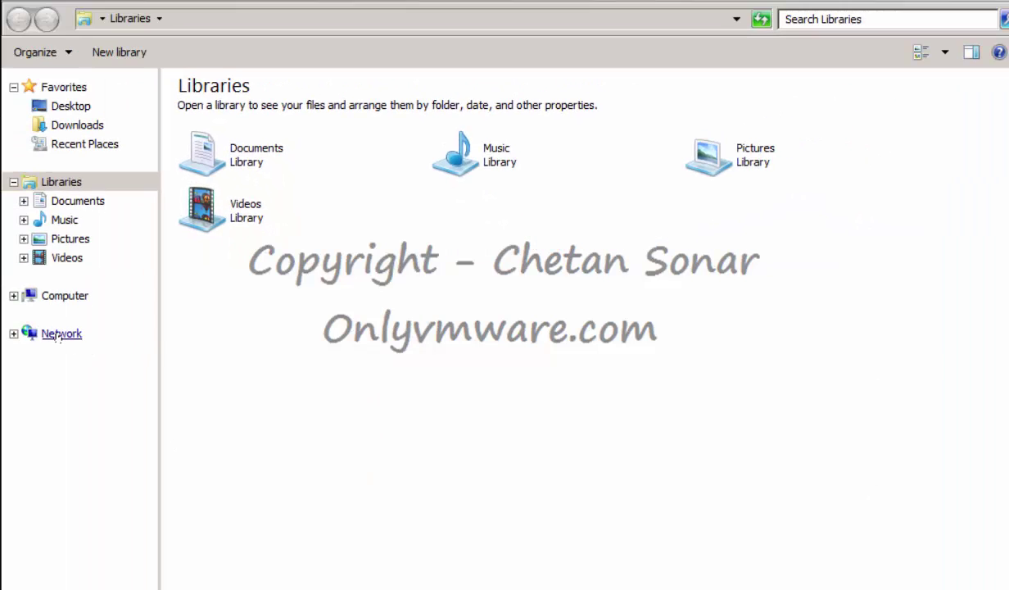
Browse to vmware-host's Shared Folders > VMware Installers and launch sqlncli.msi.
{"action": "left_click", "coordinate": [58, 334]}
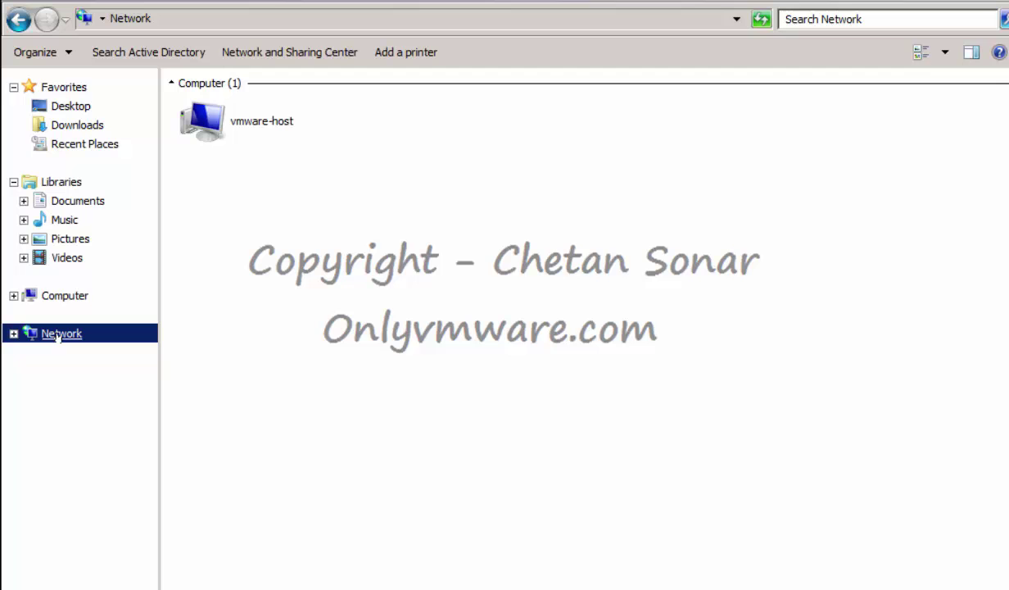
{"action": "double_click", "coordinate": [251, 131]}
{"action": "double_click", "coordinate": [231, 97]}
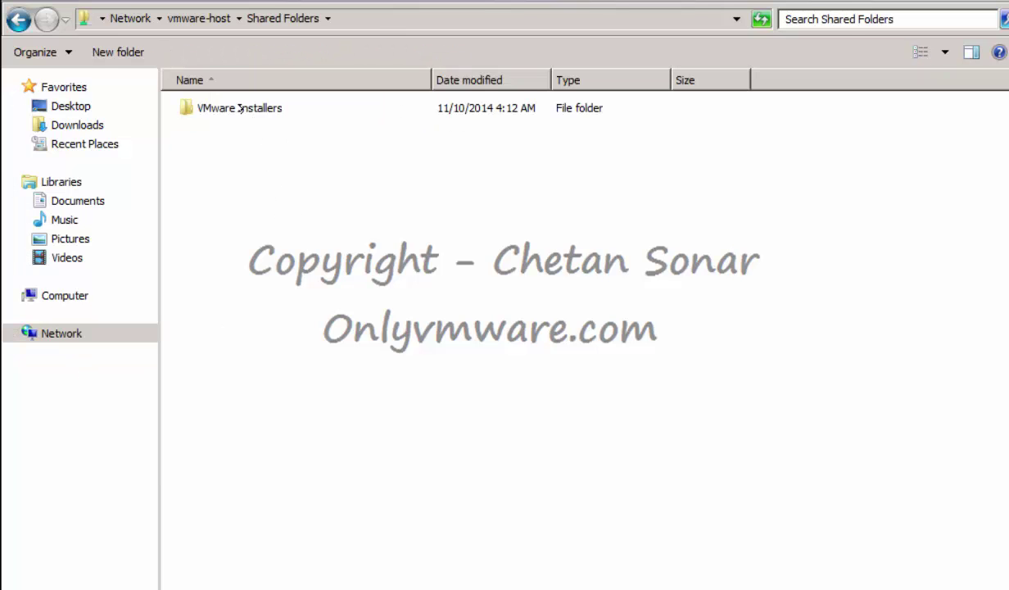
{"action": "double_click", "coordinate": [230, 104]}
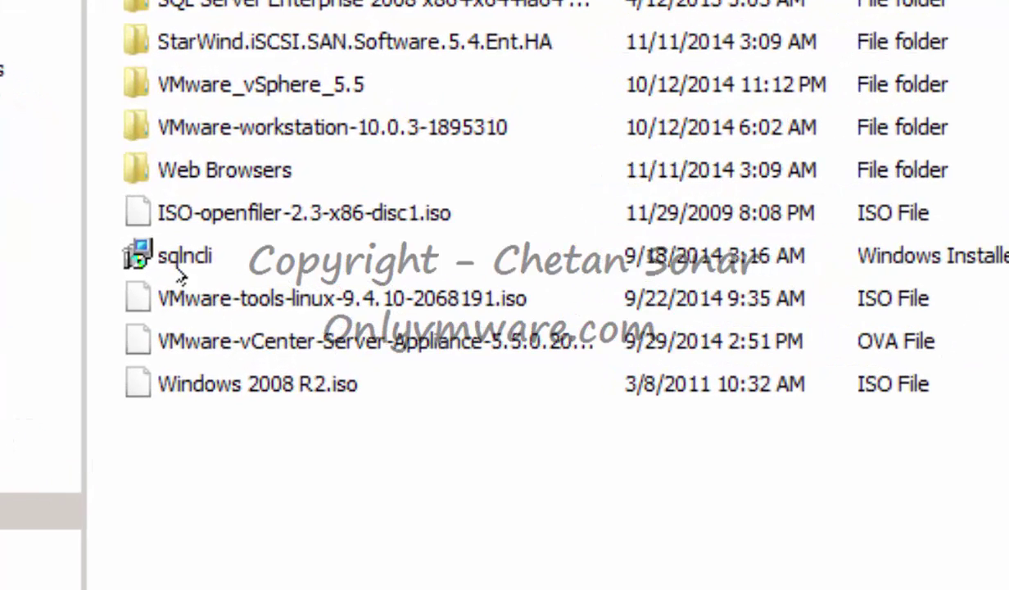
{"action": "left_click", "coordinate": [204, 241]}
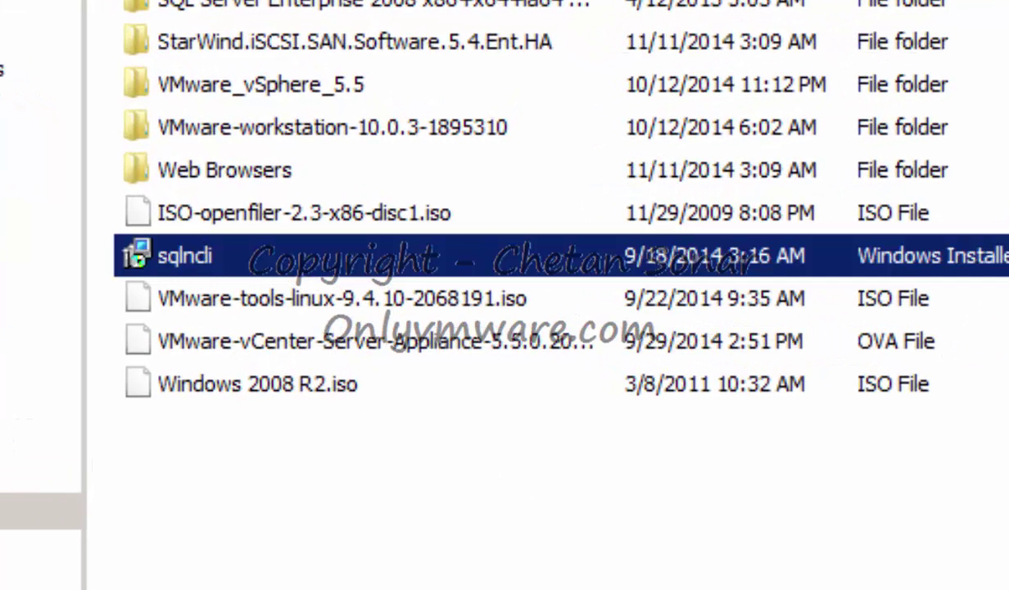
{"action": "double_click", "coordinate": [187, 256]}
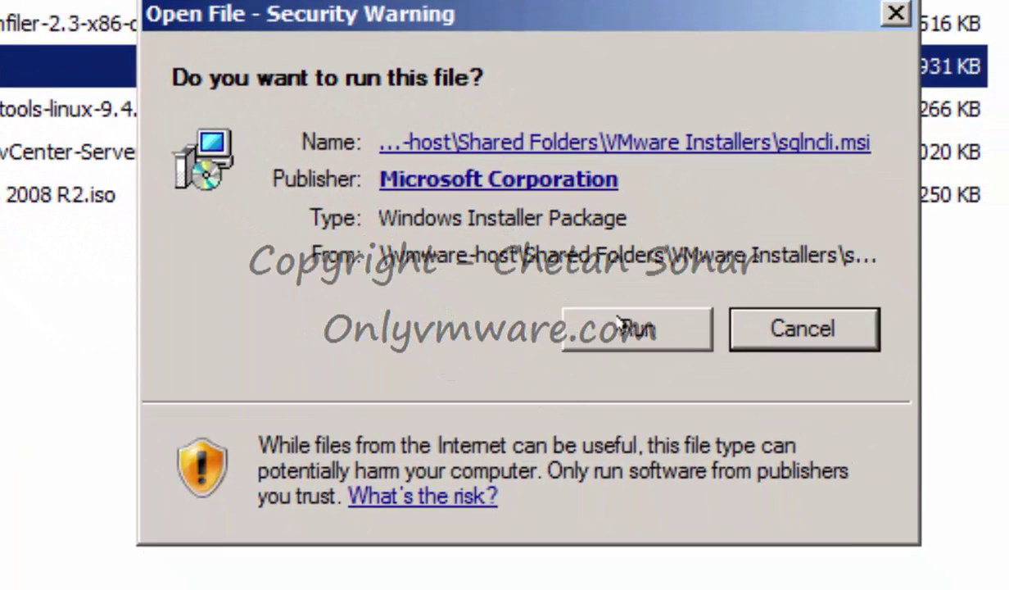
Run the SQL Server 2008 R2 Native Client setup and accept its license terms.
{"action": "left_click", "coordinate": [619, 323]}
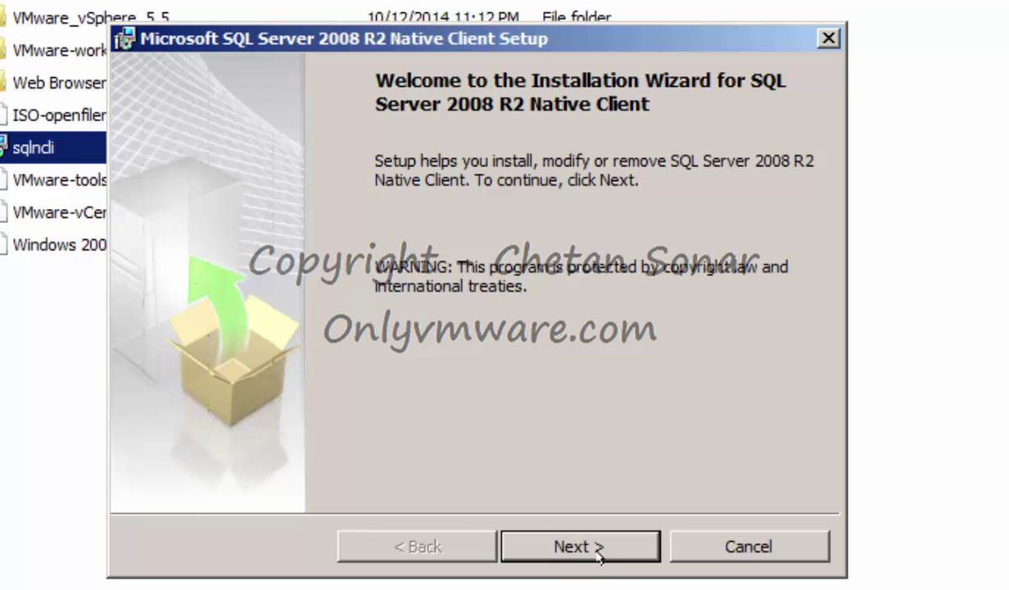
{"action": "left_click", "coordinate": [576, 536]}
{"action": "left_click", "coordinate": [309, 442]}
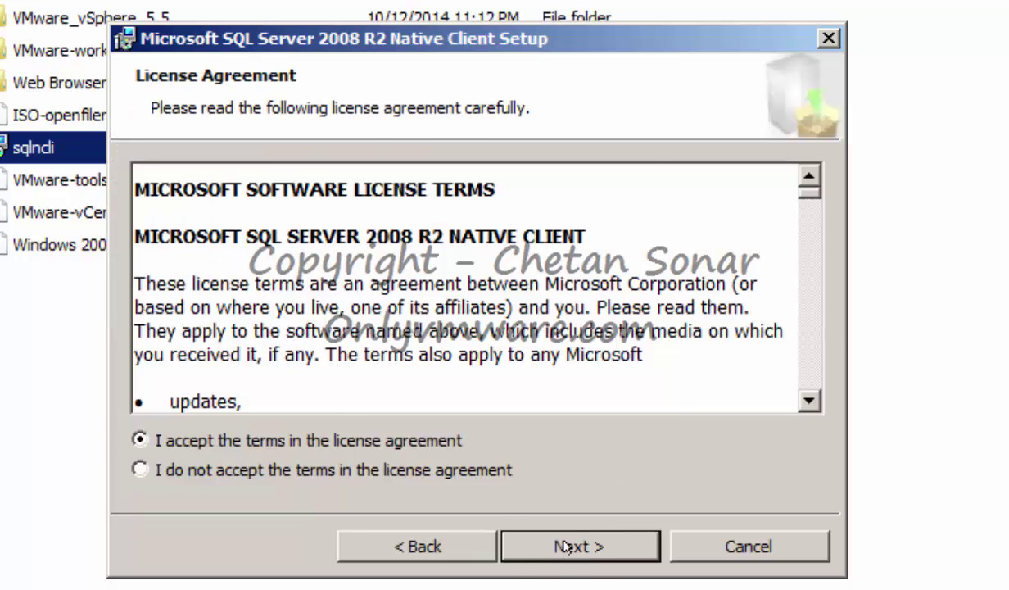
{"action": "left_click", "coordinate": [565, 547]}
{"action": "left_click", "coordinate": [565, 547]}
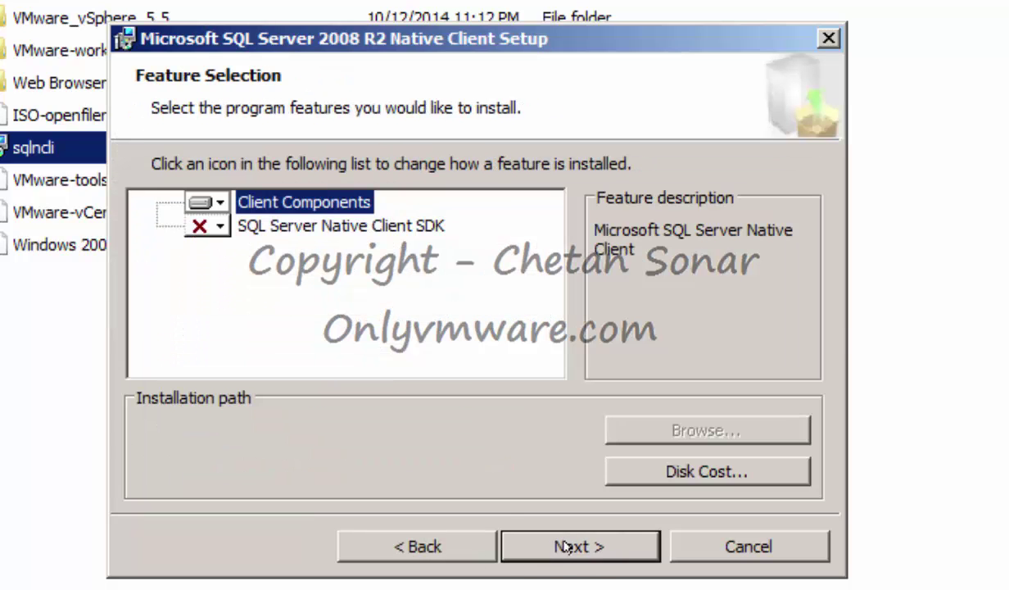
Install the Native Client with the entire SDK feature and close the finished wizard.
{"action": "left_click", "coordinate": [209, 226]}
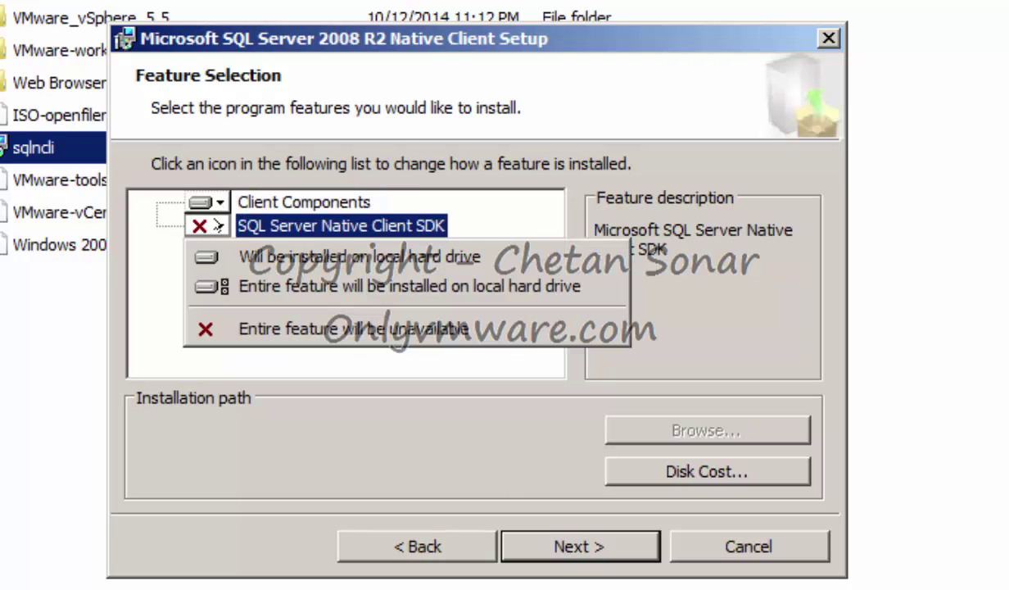
{"action": "left_click", "coordinate": [249, 284]}
{"action": "left_click", "coordinate": [210, 201]}
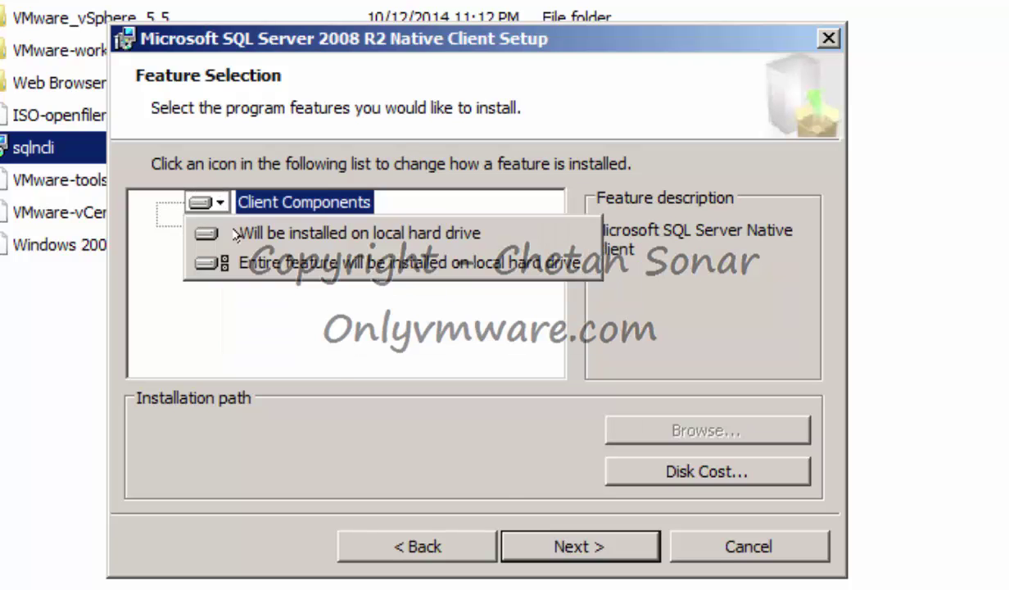
{"action": "left_click", "coordinate": [246, 259]}
{"action": "left_click", "coordinate": [581, 542]}
{"action": "left_click", "coordinate": [581, 542]}
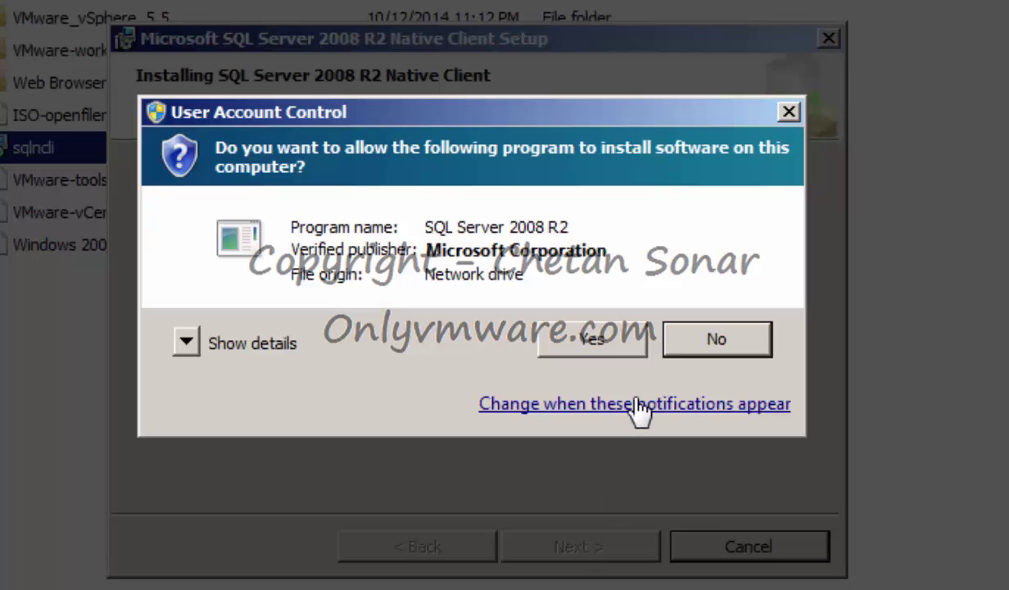
{"action": "left_click", "coordinate": [600, 334]}
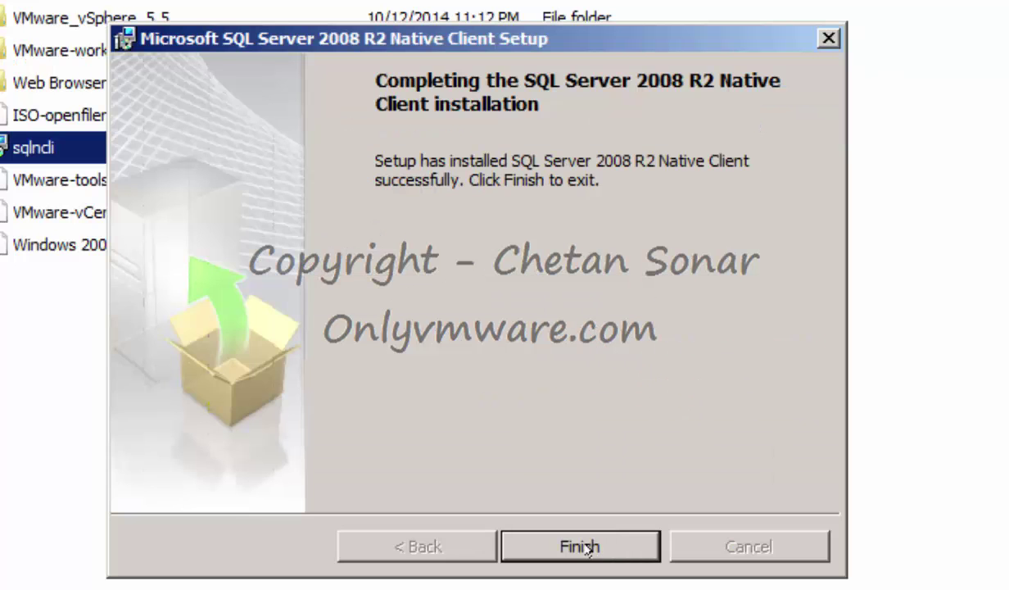
{"action": "left_click", "coordinate": [584, 546]}
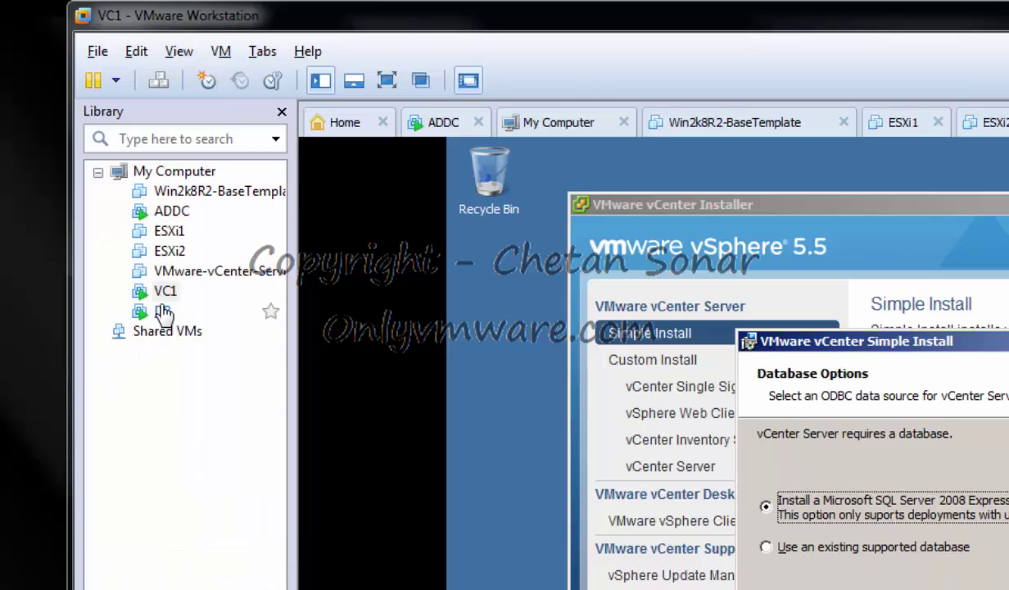
On the DB machine, connect to localhost and begin a new login under Security.
{"action": "left_click", "coordinate": [164, 312]}
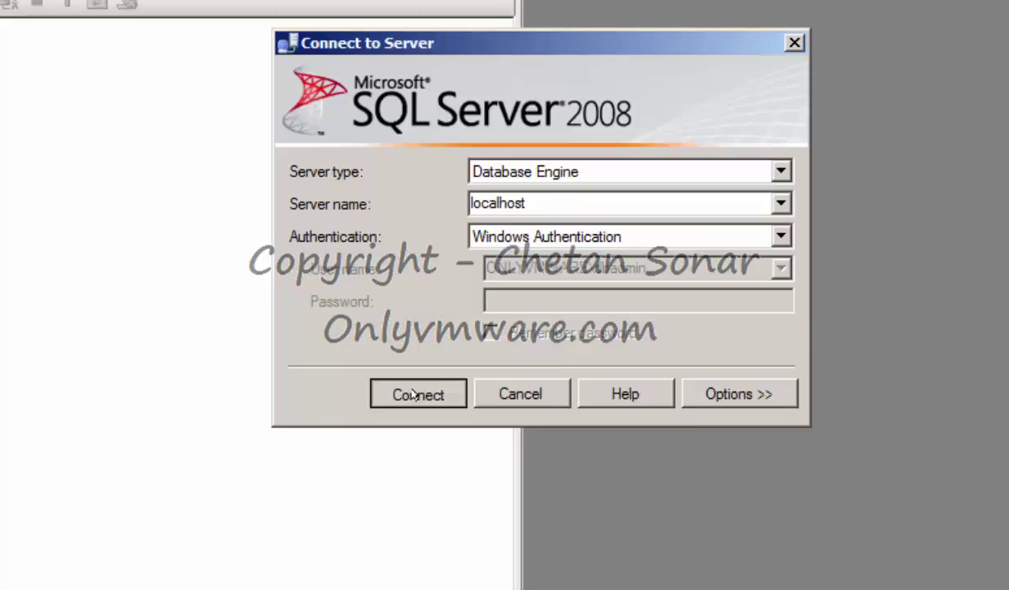
{"action": "left_click", "coordinate": [413, 395]}
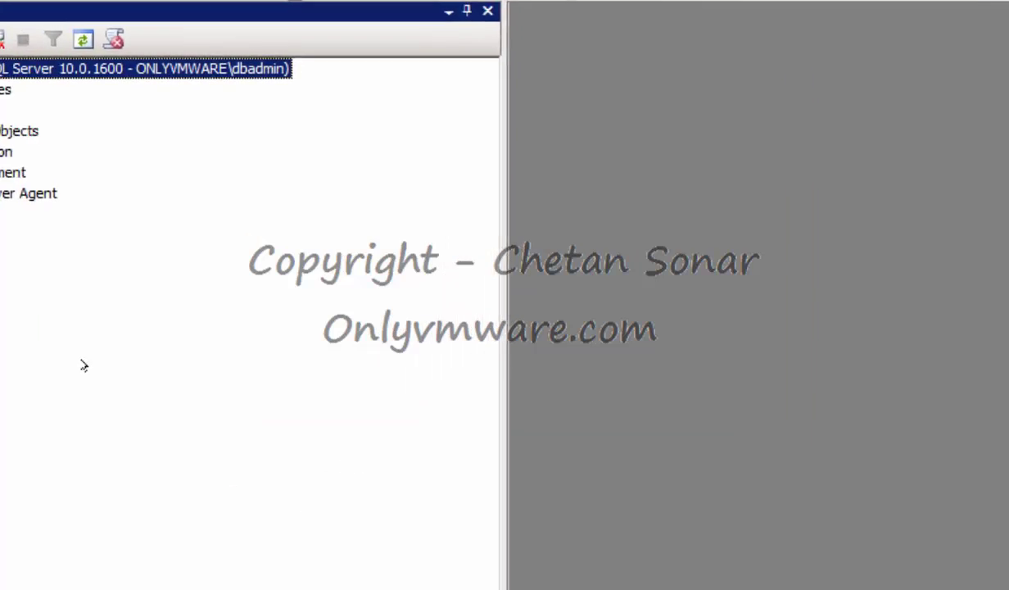
{"action": "left_click", "coordinate": [65, 139]}
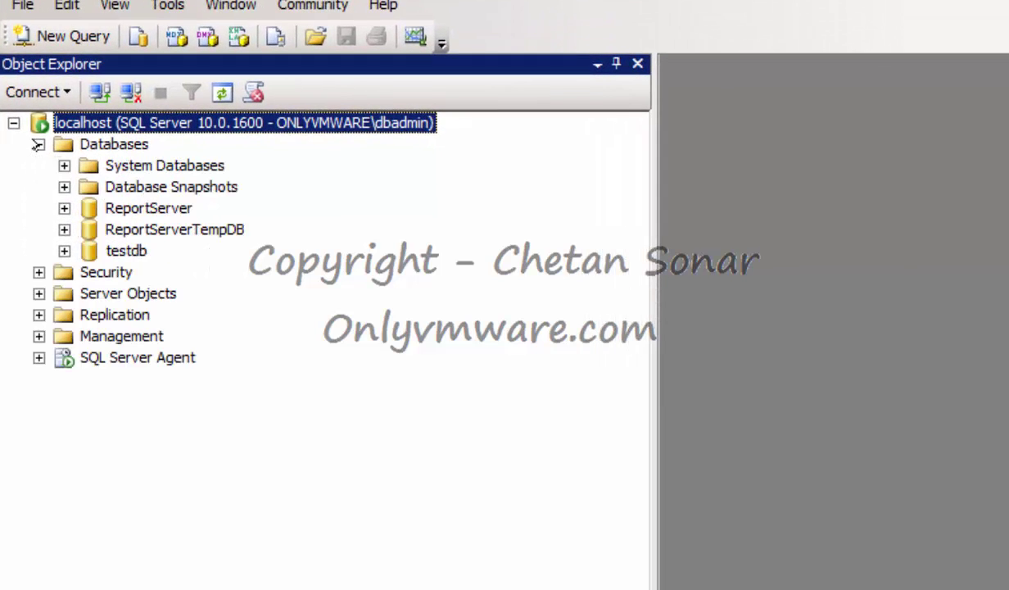
{"action": "left_click", "coordinate": [38, 272]}
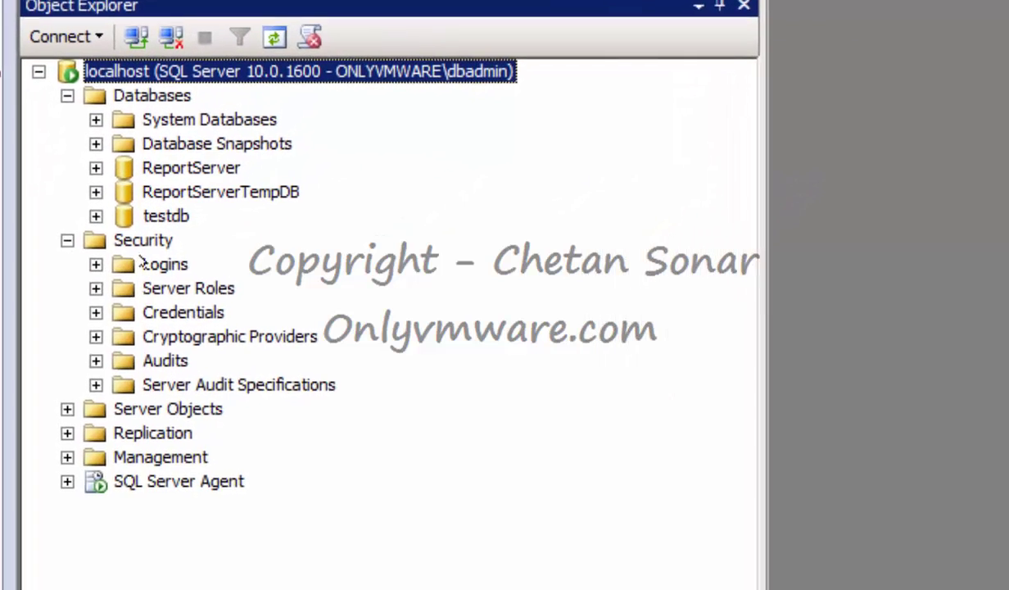
{"action": "right_click", "coordinate": [111, 273]}
{"action": "mouse_move", "coordinate": [256, 254]}
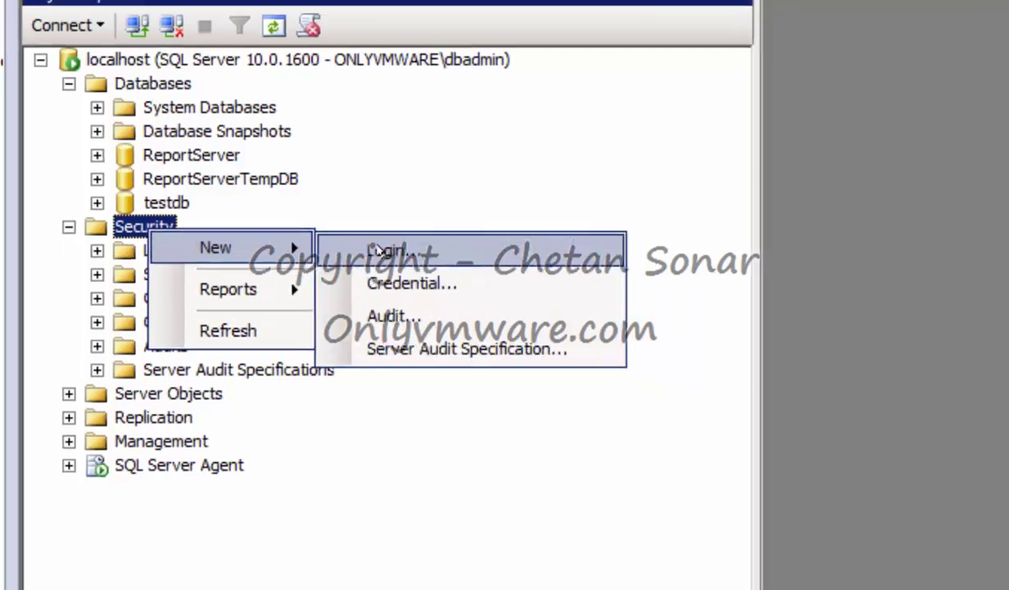
{"action": "left_click", "coordinate": [372, 254]}
Create login vcdbuser with SQL Server authentication, a password, and password policy unenforced.
{"action": "type", "text": "vcdb"}
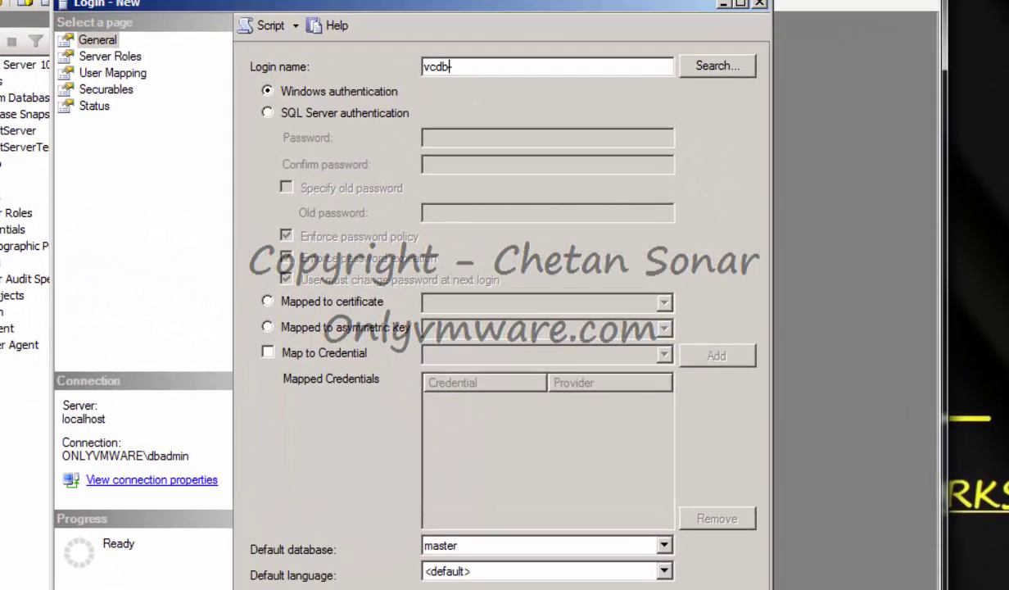
{"action": "type", "text": "user"}
{"action": "left_click", "coordinate": [399, 112]}
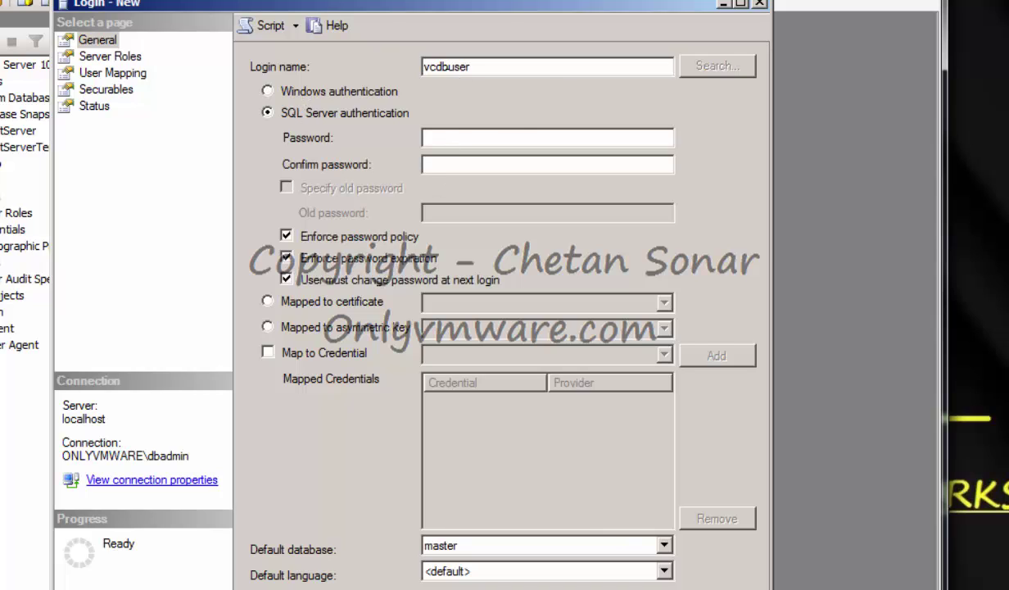
{"action": "left_click", "coordinate": [456, 136]}
{"action": "type", "text": "●●●●●●●●●●●●●"}
{"action": "key", "text": "Tab"}
{"action": "type", "text": "●●●●●●●●●●●●●"}
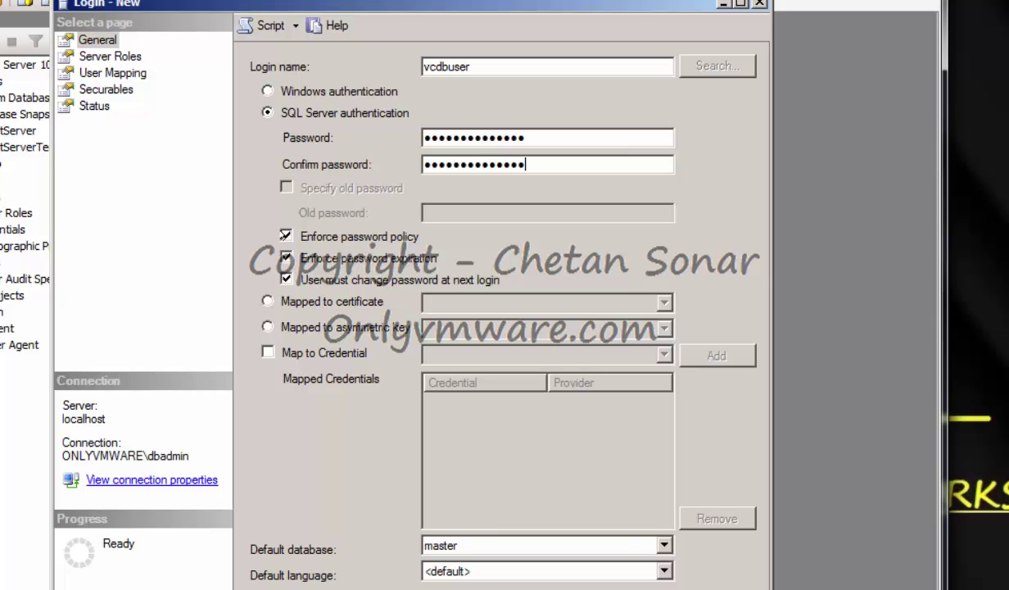
{"action": "left_click", "coordinate": [285, 235]}
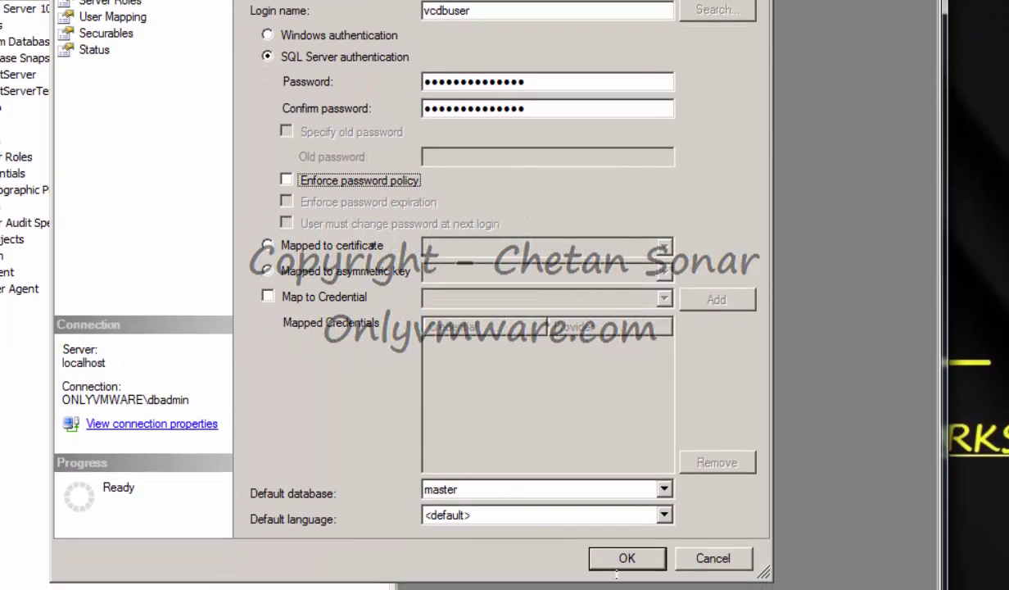
{"action": "left_click", "coordinate": [627, 558]}
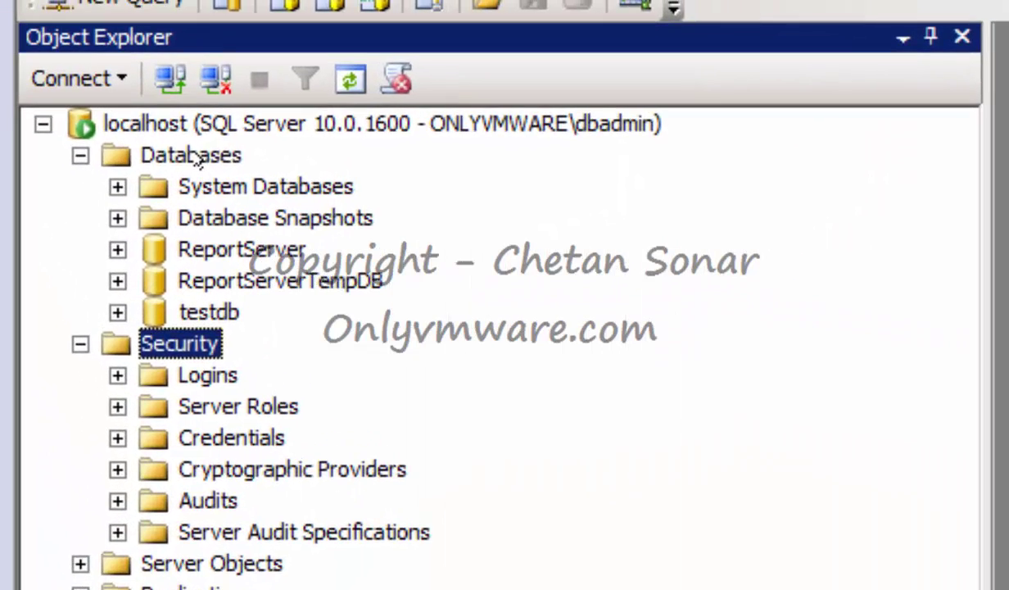
Create a new database named VCDB with vcdbuser set as its owner.
{"action": "left_click", "coordinate": [193, 153]}
{"action": "right_click", "coordinate": [193, 153]}
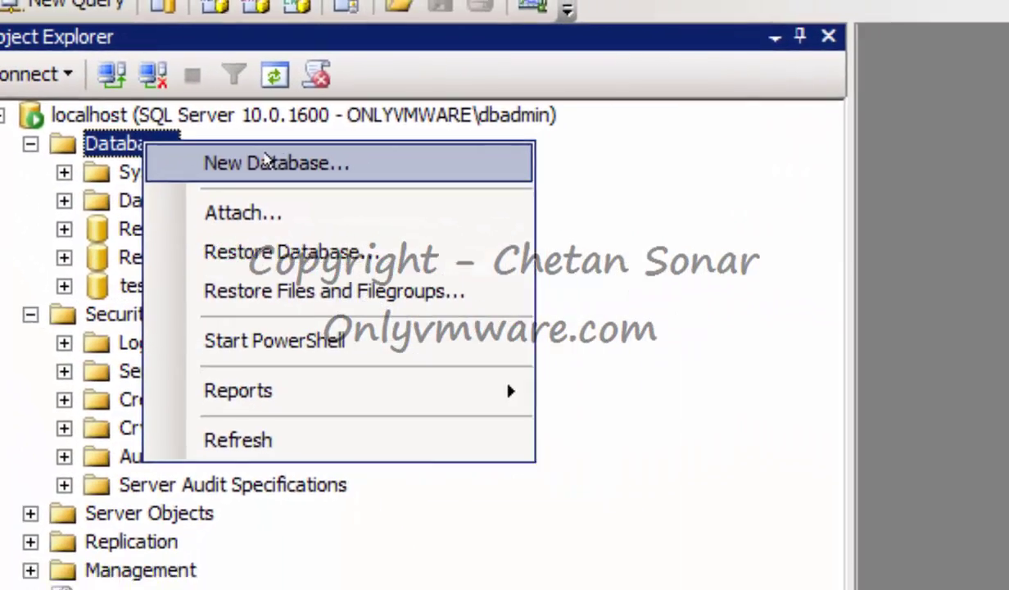
{"action": "left_click", "coordinate": [334, 175]}
{"action": "type", "text": "VCDB"}
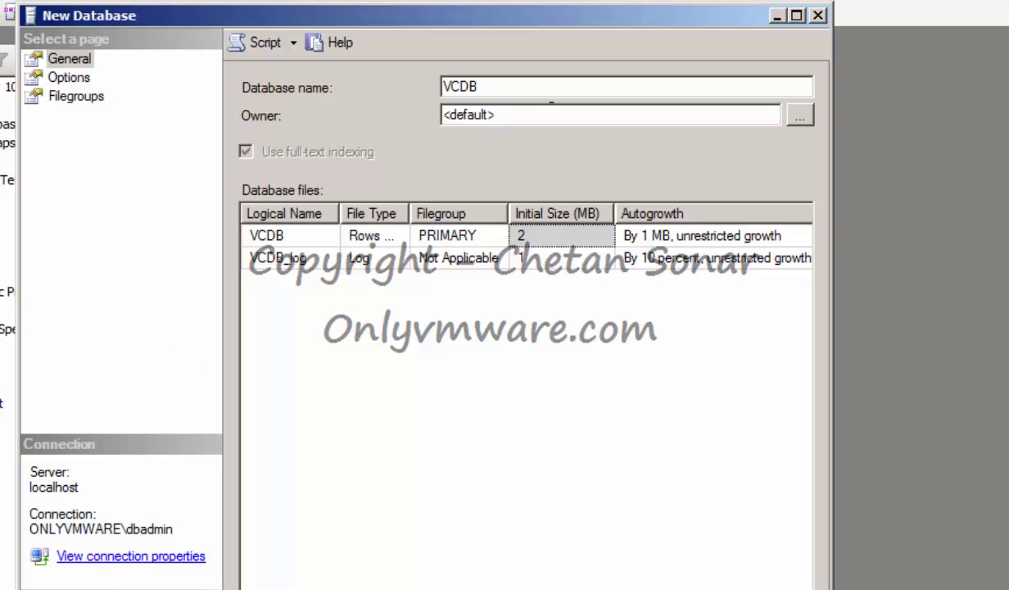
{"action": "left_click", "coordinate": [796, 115]}
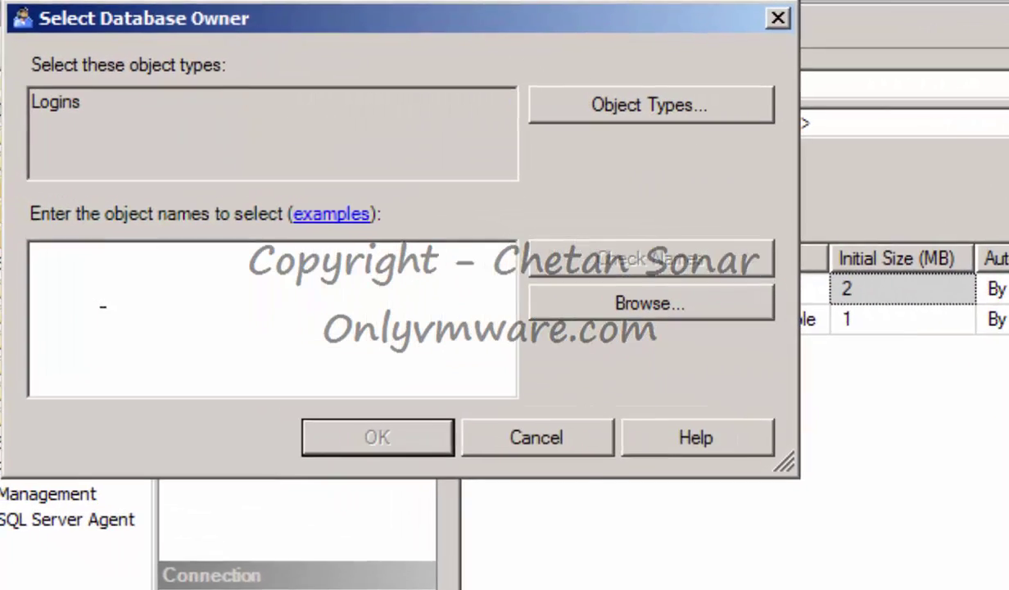
{"action": "type", "text": "vcdbuser"}
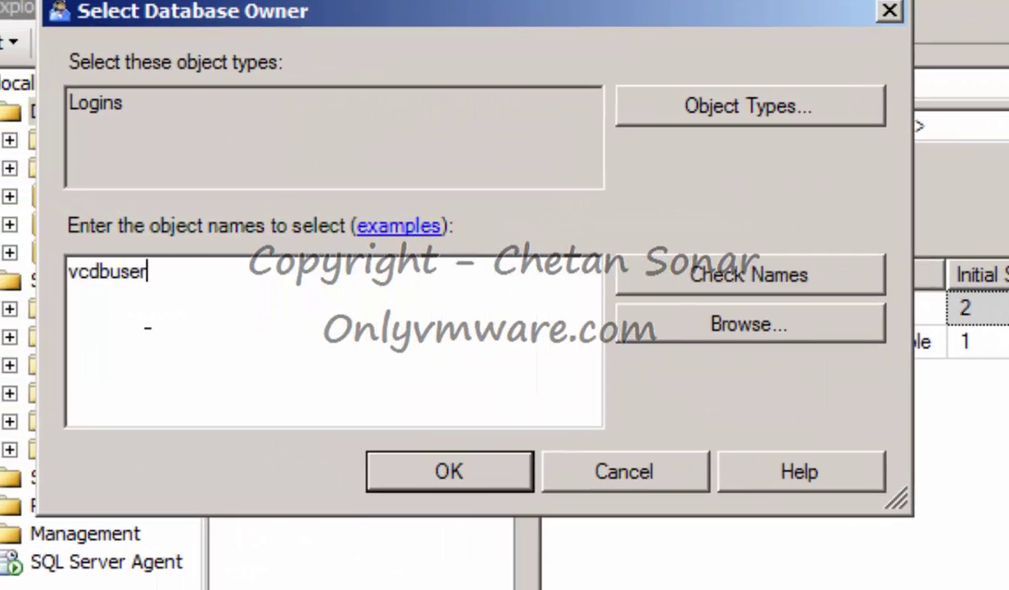
{"action": "left_click", "coordinate": [743, 274]}
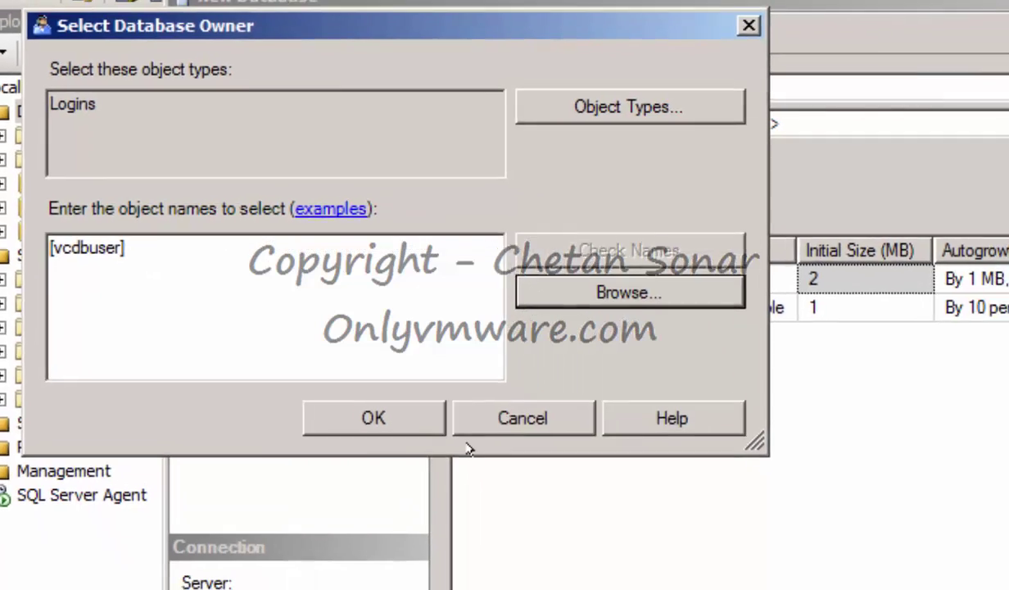
{"action": "left_click", "coordinate": [448, 470]}
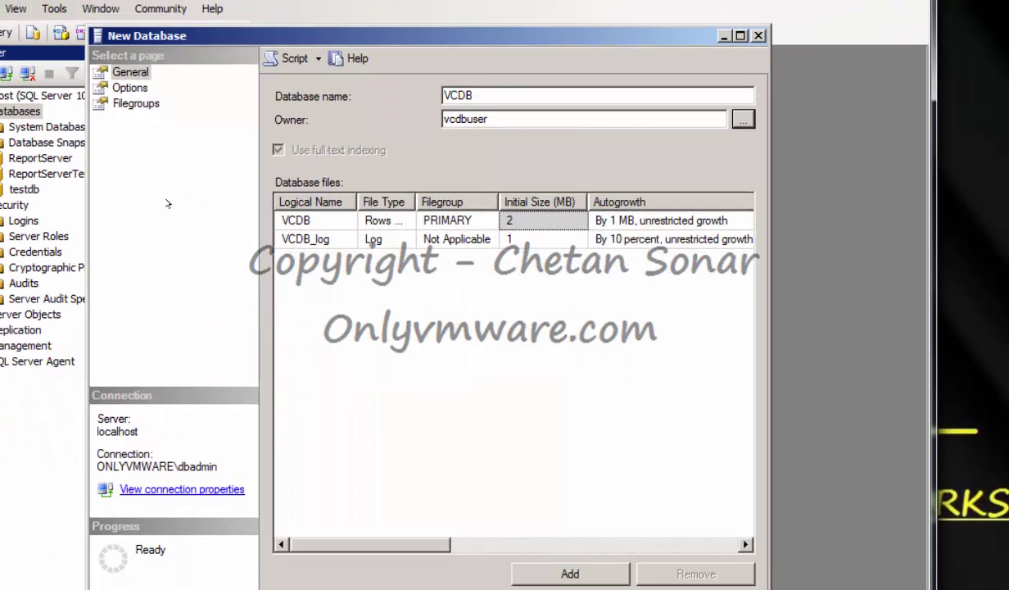
{"action": "left_click", "coordinate": [130, 88]}
{"action": "left_click", "coordinate": [135, 103]}
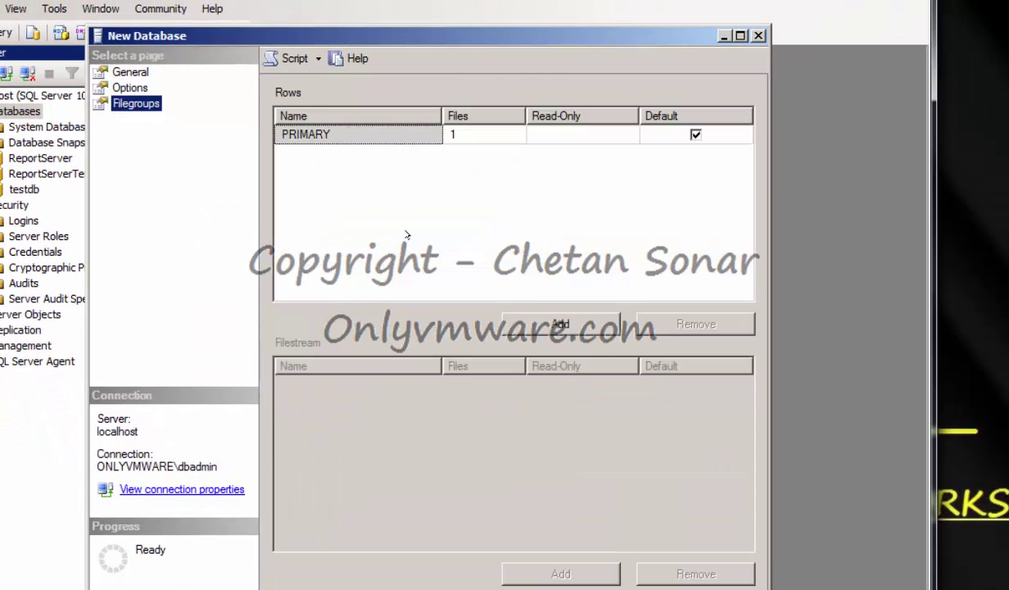
{"action": "key", "text": "Return"}
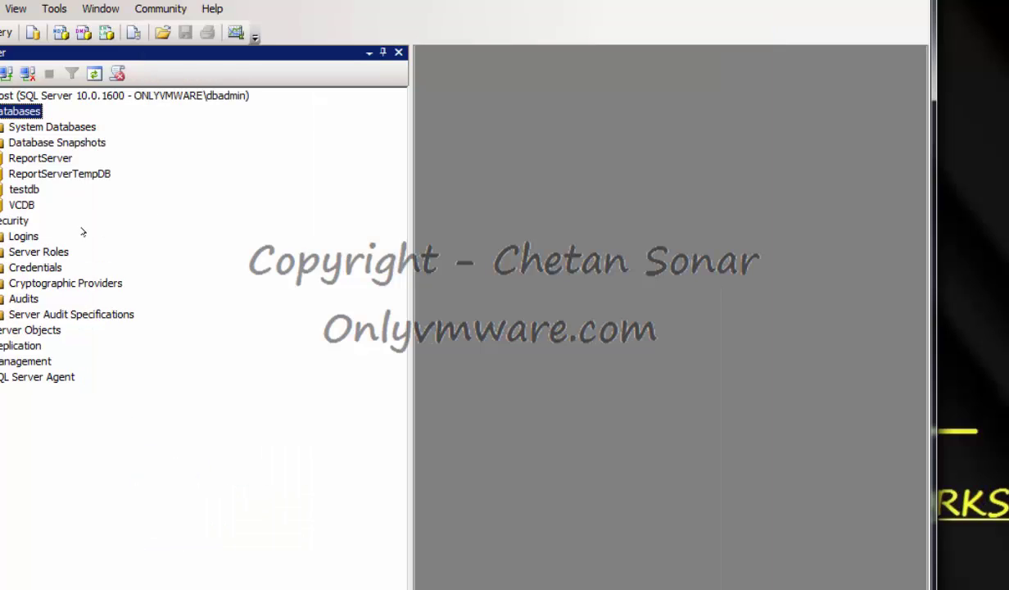
Set vcdbuser's default database to VCDB with a VCDB user mapping, then relaunch Management Studio.
{"action": "double_click", "coordinate": [19, 235]}
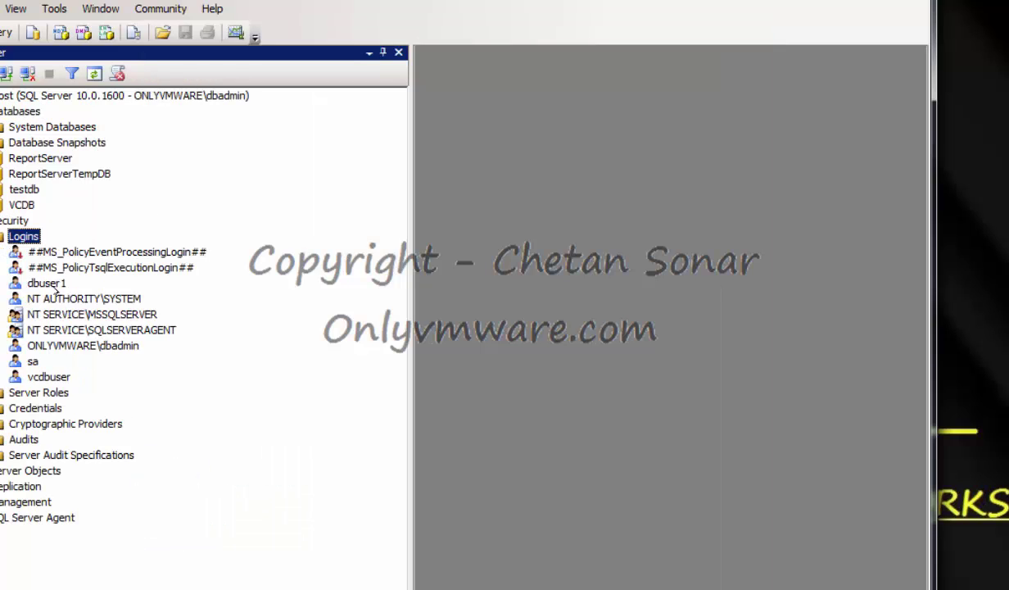
{"action": "double_click", "coordinate": [49, 376]}
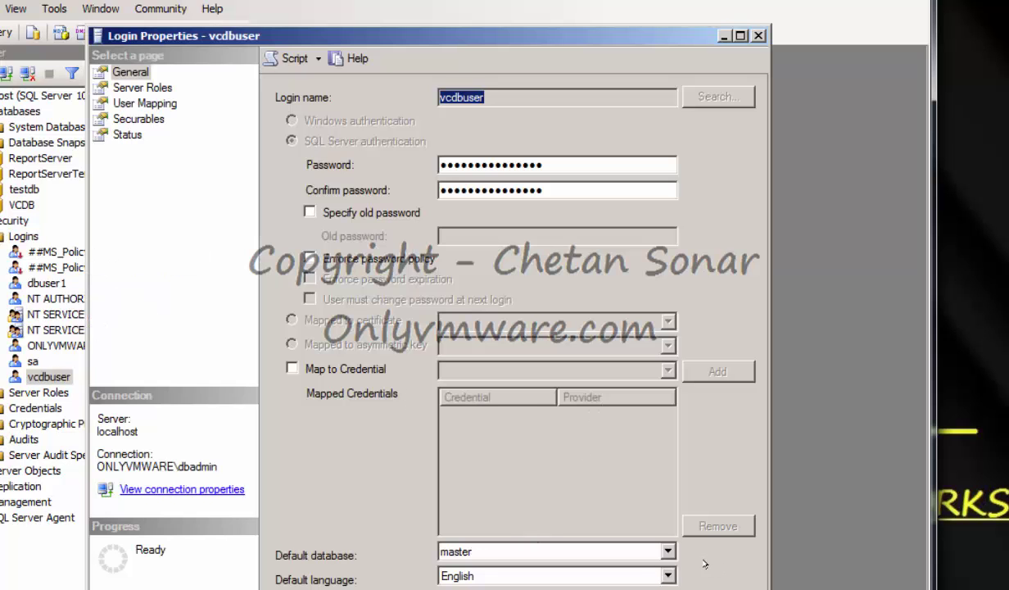
{"action": "left_click", "coordinate": [668, 551]}
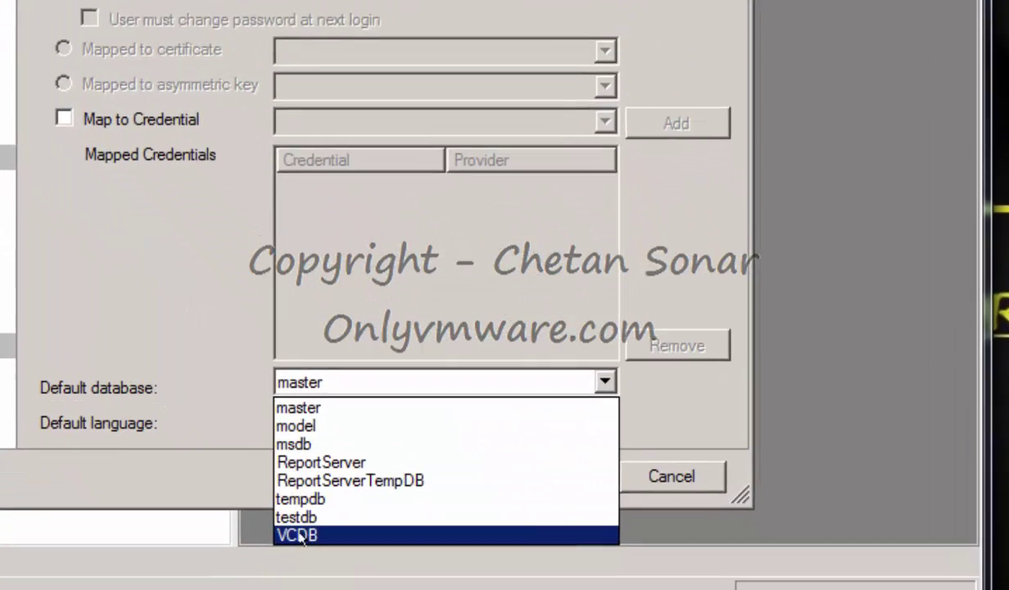
{"action": "left_click", "coordinate": [300, 535]}
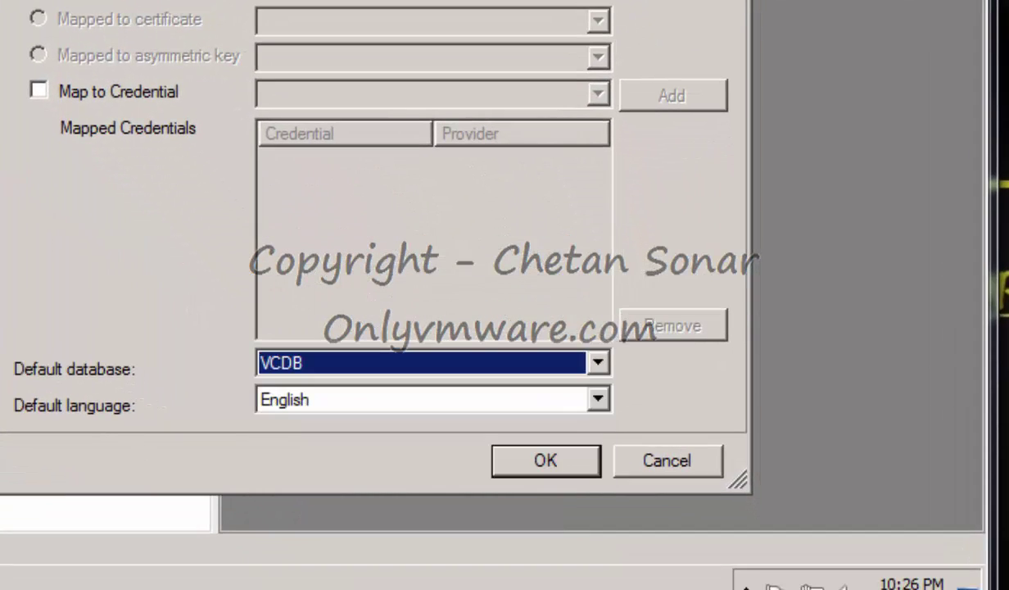
{"action": "left_click", "coordinate": [68, 79]}
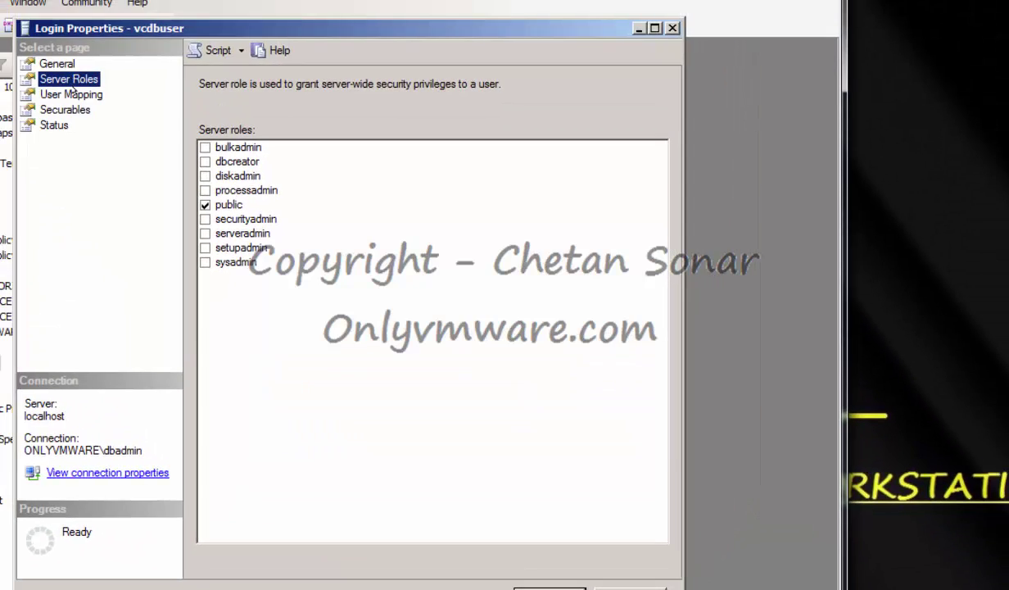
{"action": "left_click", "coordinate": [72, 93]}
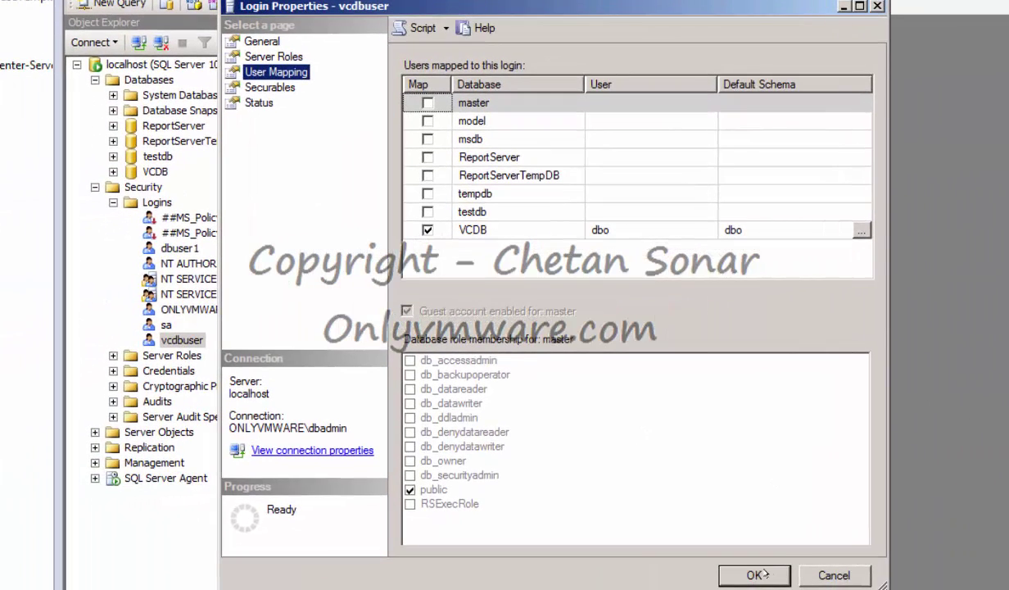
{"action": "left_click", "coordinate": [755, 574]}
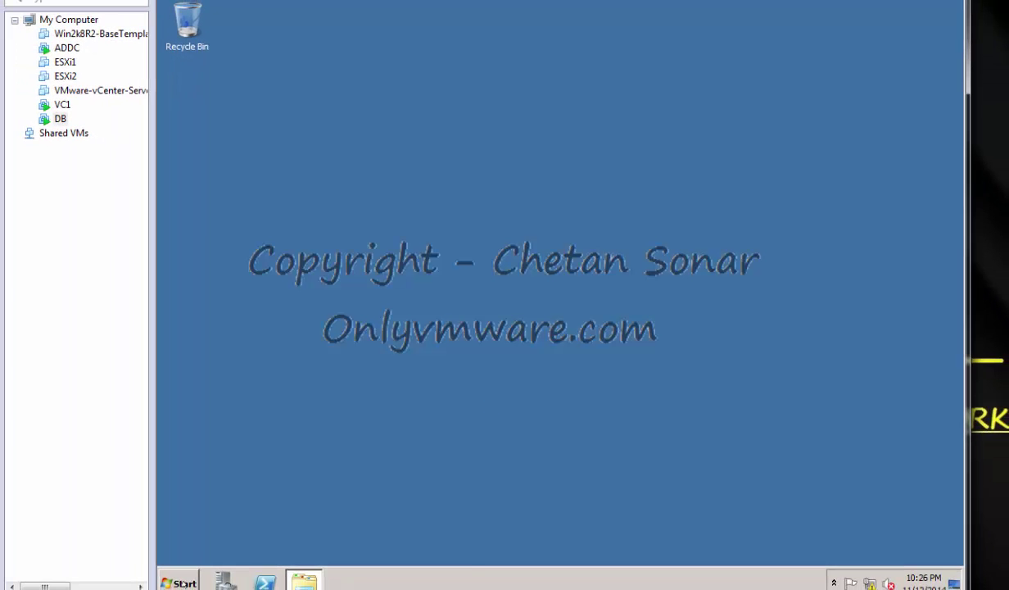
{"action": "left_click", "coordinate": [178, 582]}
{"action": "left_click", "coordinate": [260, 222]}
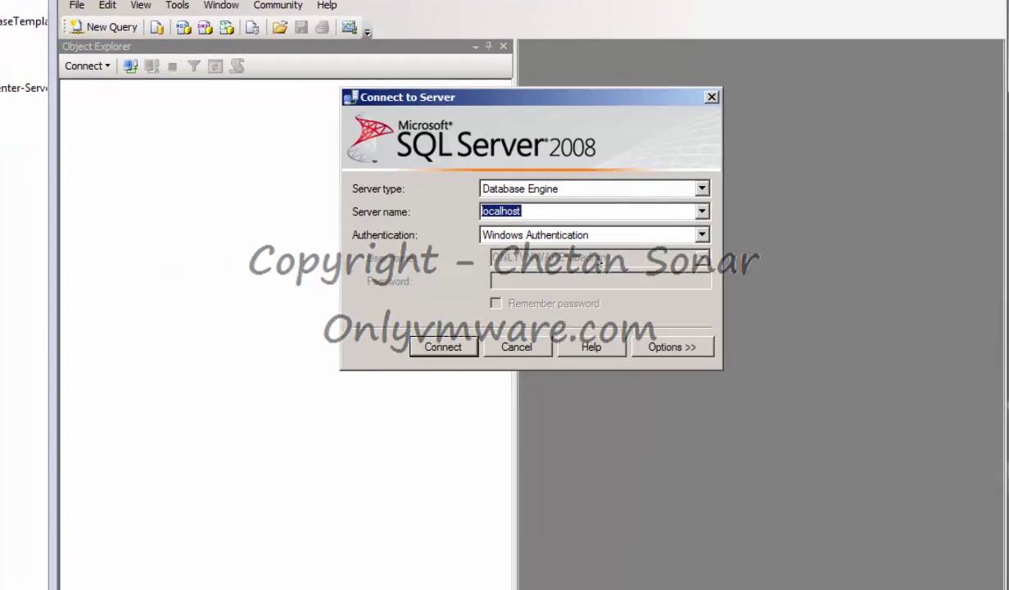
Connect Management Studio to localhost as vcdbuser with SQL Server authentication, then go to VC1.
{"action": "left_click", "coordinate": [700, 234]}
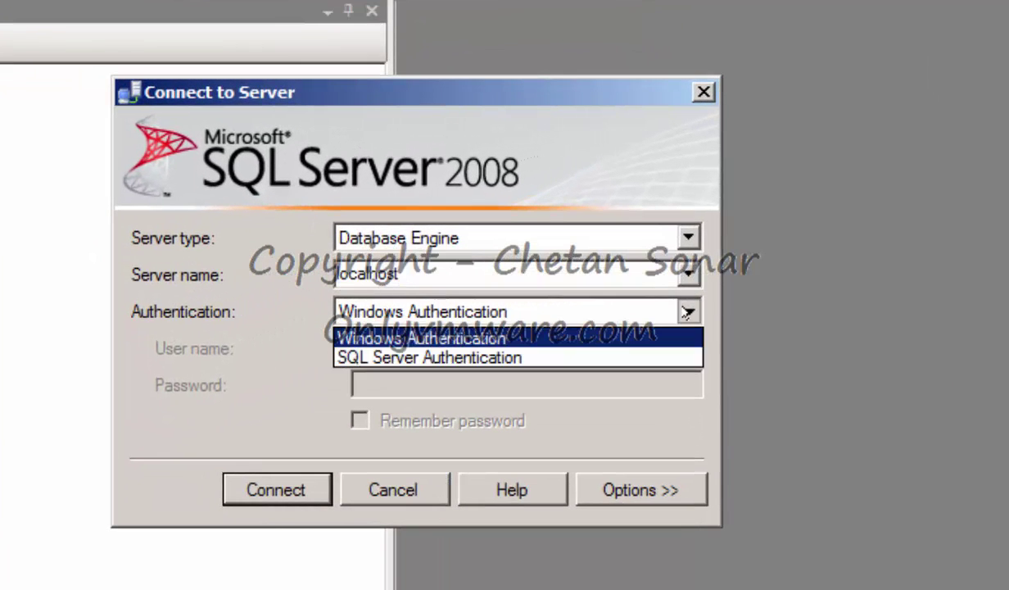
{"action": "left_click", "coordinate": [442, 357]}
{"action": "key", "text": "Tab"}
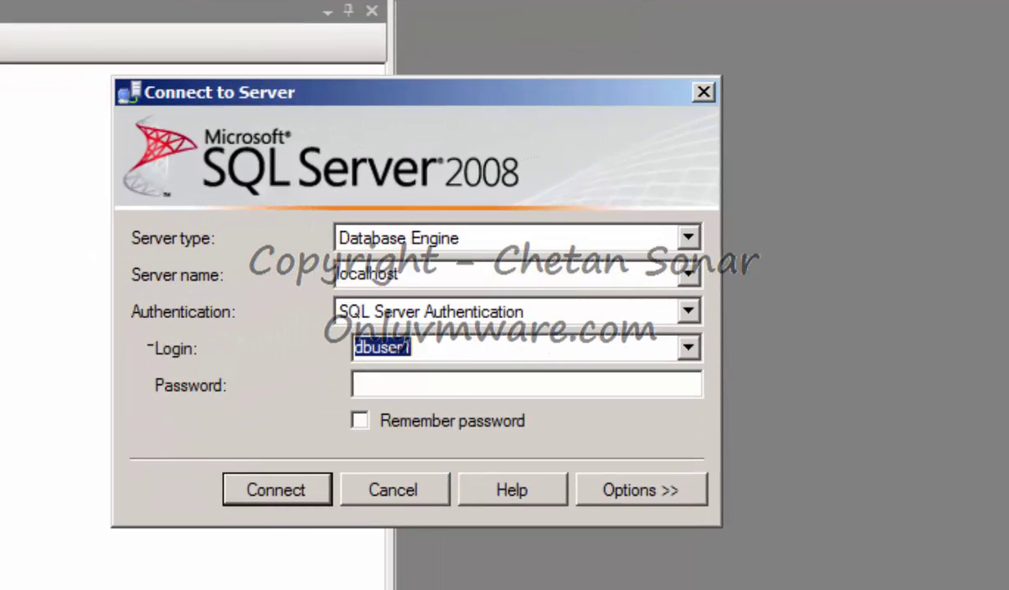
{"action": "type", "text": "vcdbuse"}
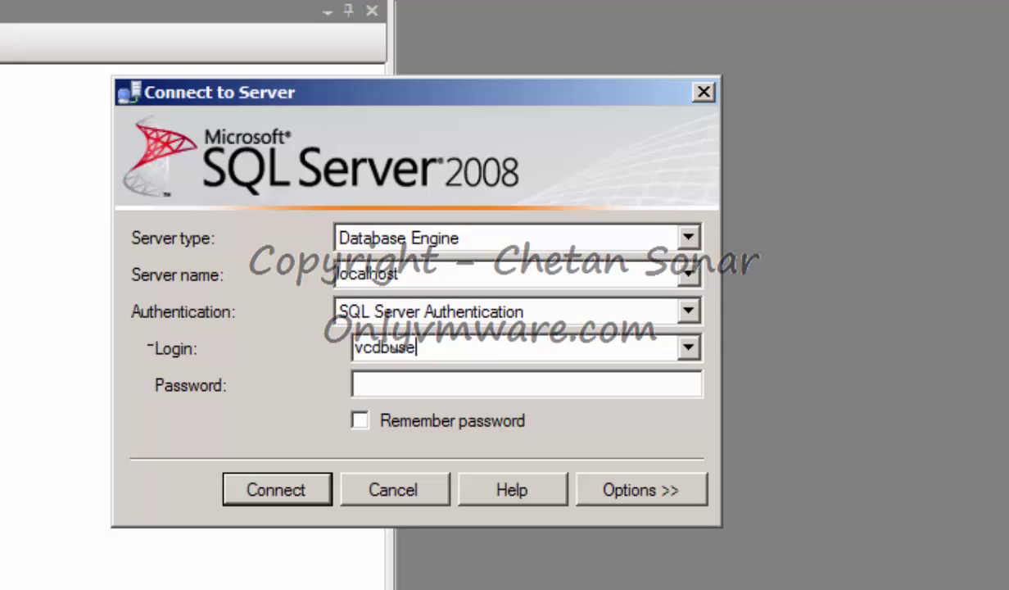
{"action": "type", "text": "*********"}
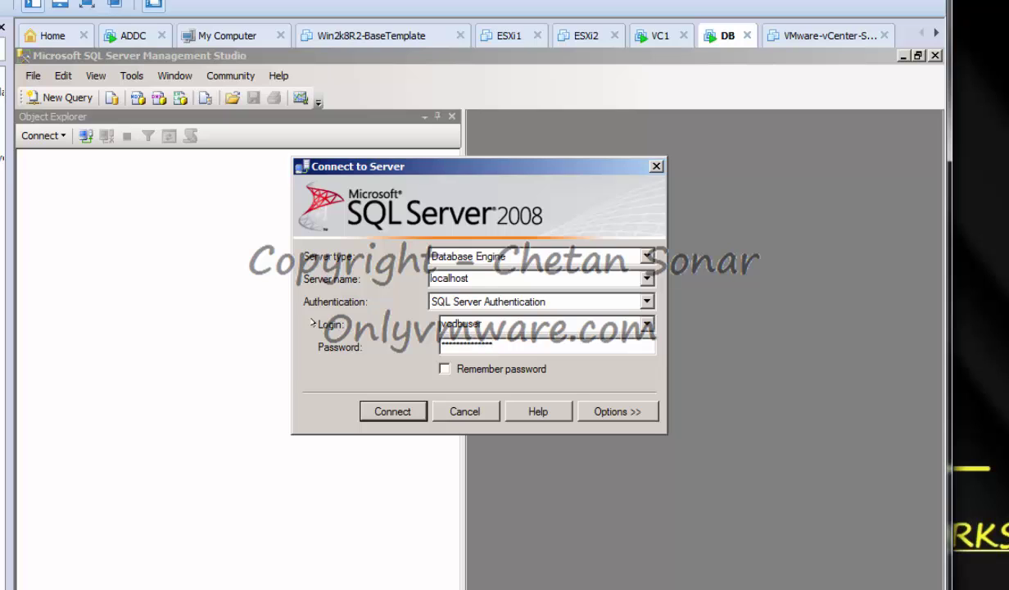
{"action": "left_click", "coordinate": [395, 412]}
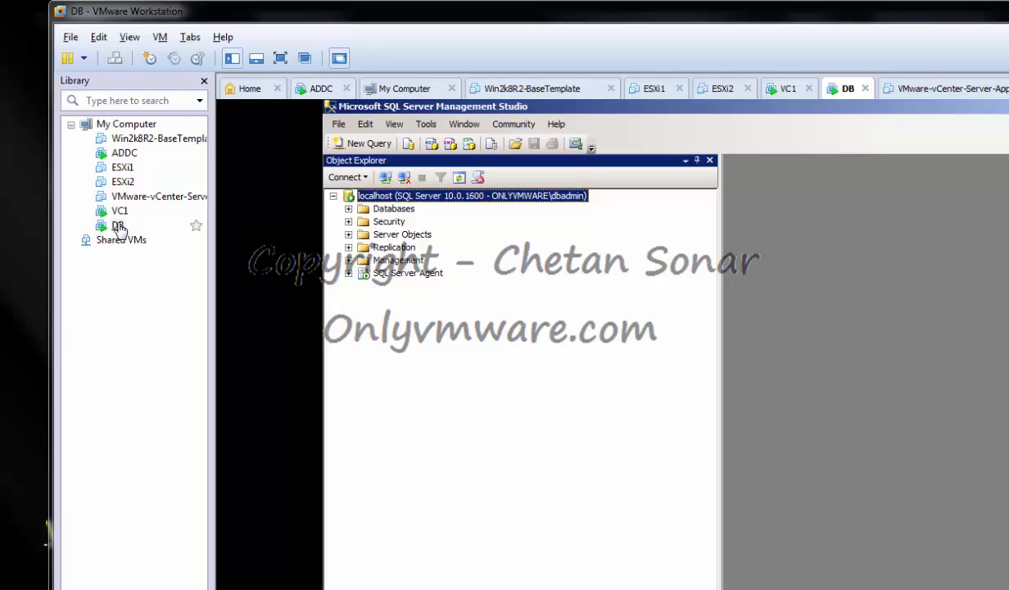
{"action": "left_click", "coordinate": [117, 232]}
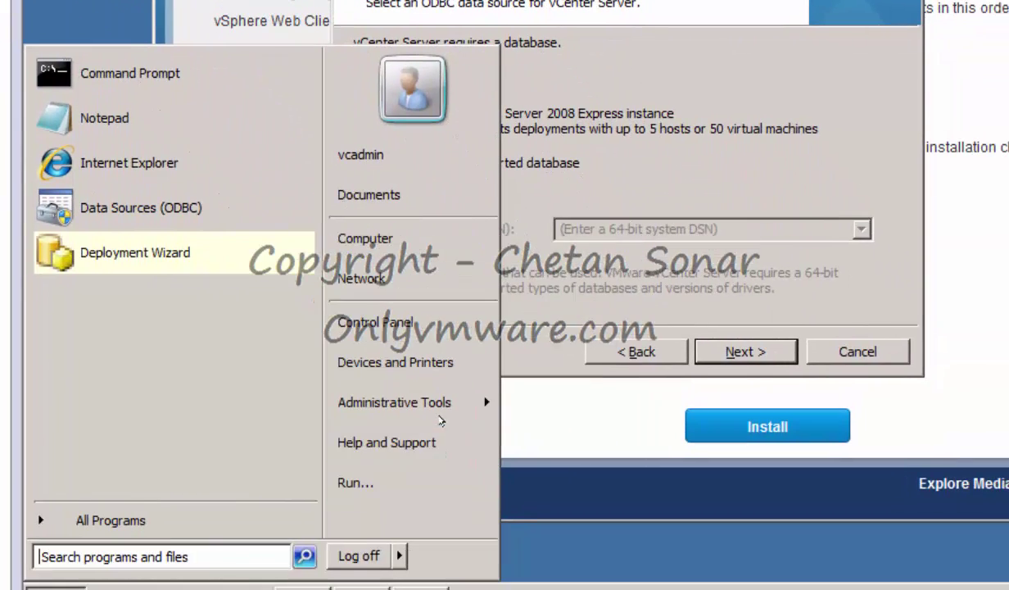
Add system DSN VCDB with Native Client 10.0, description 'vCenter Database', server DB.
{"action": "mouse_move", "coordinate": [438, 415]}
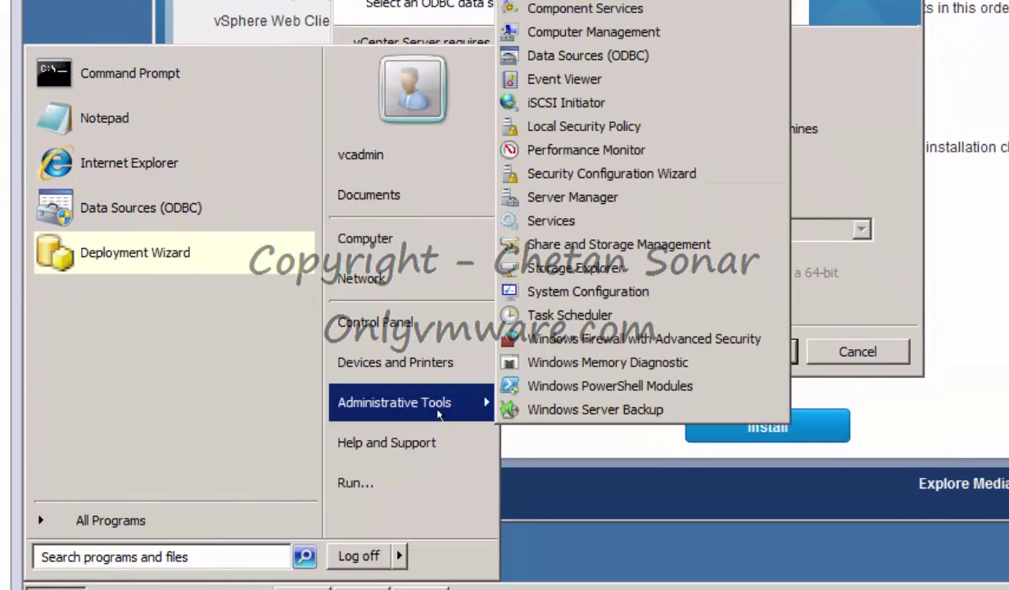
{"action": "left_click", "coordinate": [586, 56]}
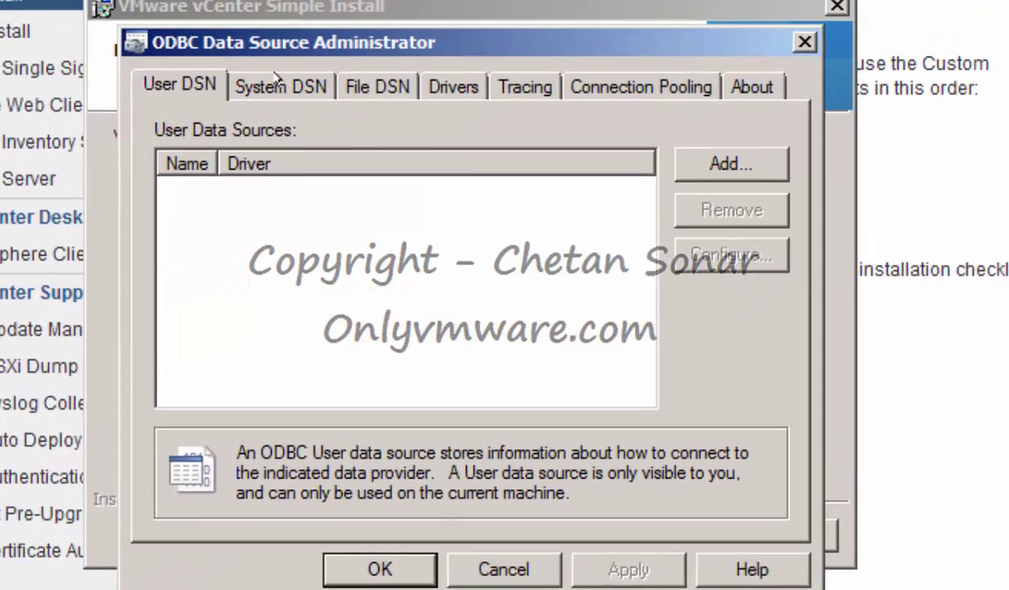
{"action": "left_click", "coordinate": [277, 80]}
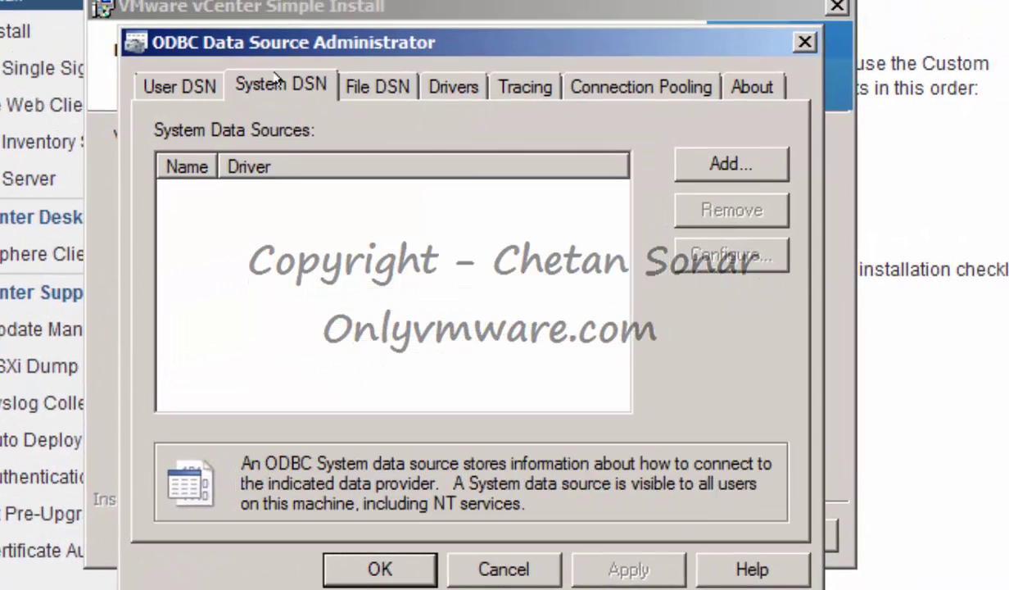
{"action": "left_click", "coordinate": [741, 164]}
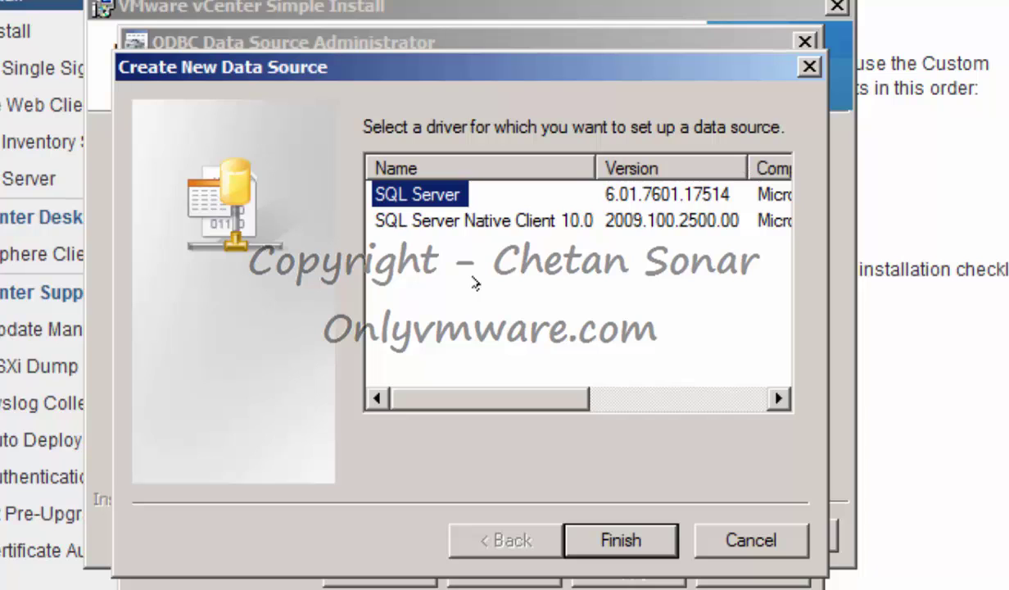
{"action": "left_click", "coordinate": [508, 214]}
{"action": "double_click", "coordinate": [522, 216]}
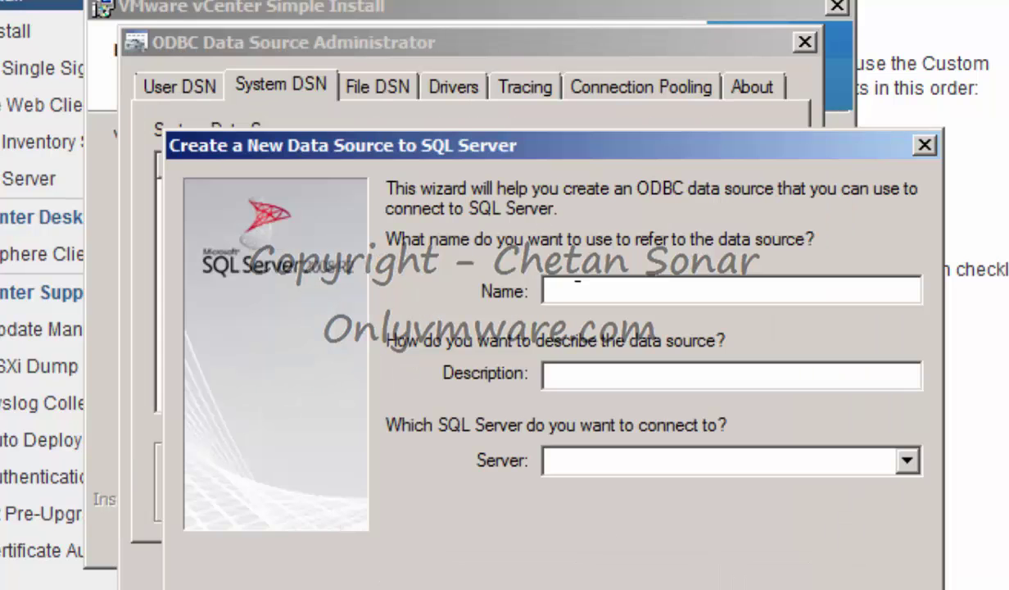
{"action": "type", "text": "VCDB"}
{"action": "key", "text": "Tab"}
{"action": "type", "text": "vCenter Database"}
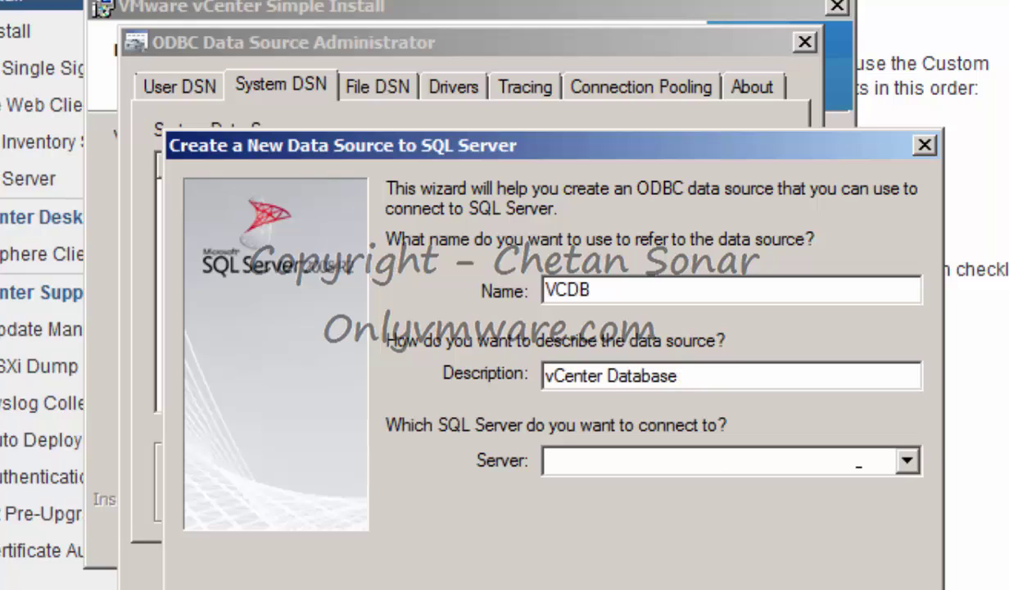
{"action": "left_click", "coordinate": [904, 460]}
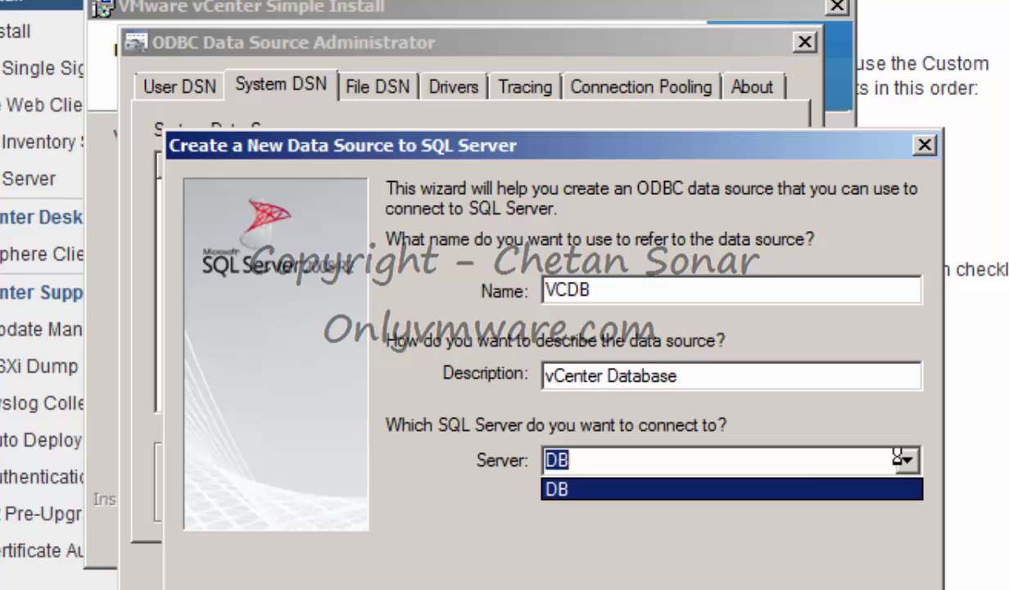
{"action": "left_click", "coordinate": [550, 488]}
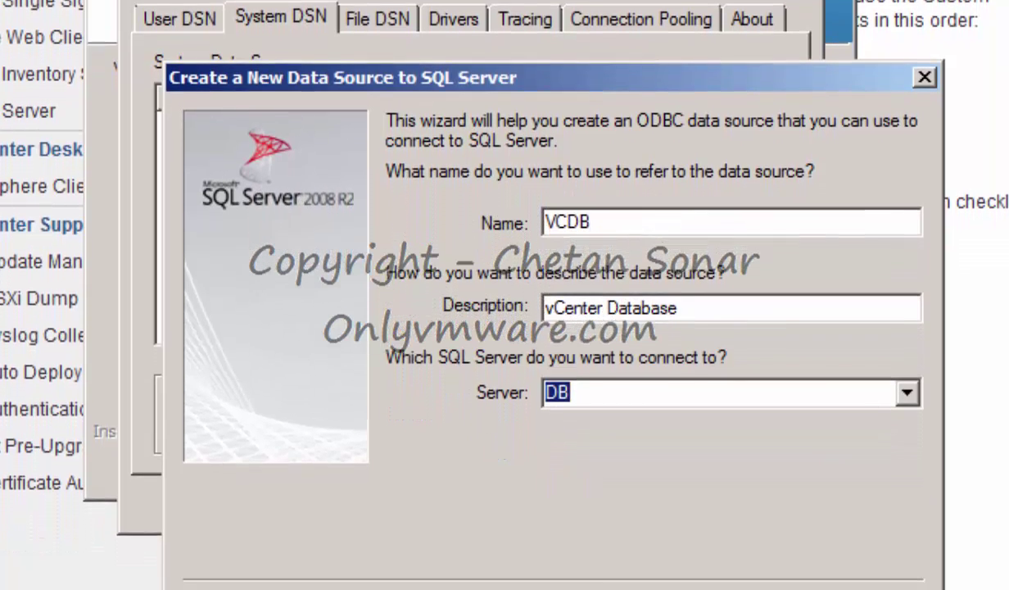
{"action": "left_click", "coordinate": [601, 565]}
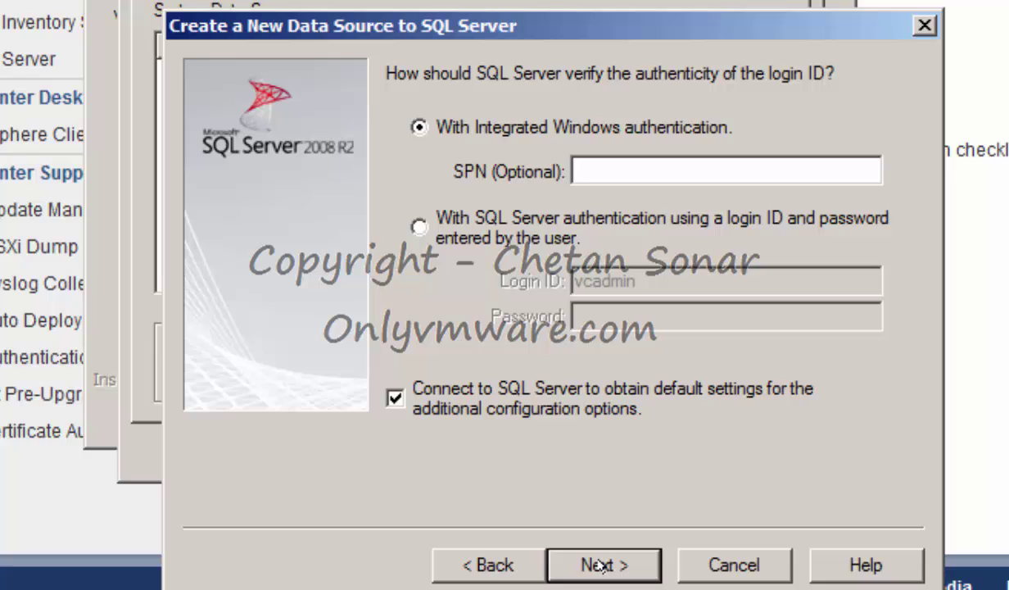
Use SQL Server authentication as vcdbuser, finish the DSN, and pass the connection test.
{"action": "left_click", "coordinate": [418, 227]}
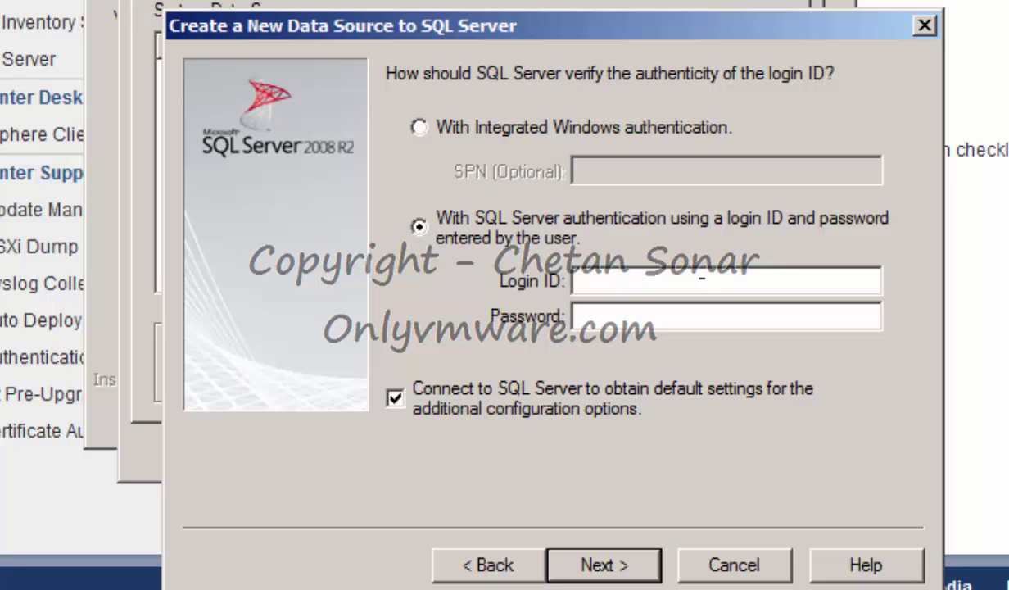
{"action": "key", "text": "Tab"}
{"action": "type", "text": "vcdbuser"}
{"action": "key", "text": "Tab"}
{"action": "key", "text": "ctrl+v"}
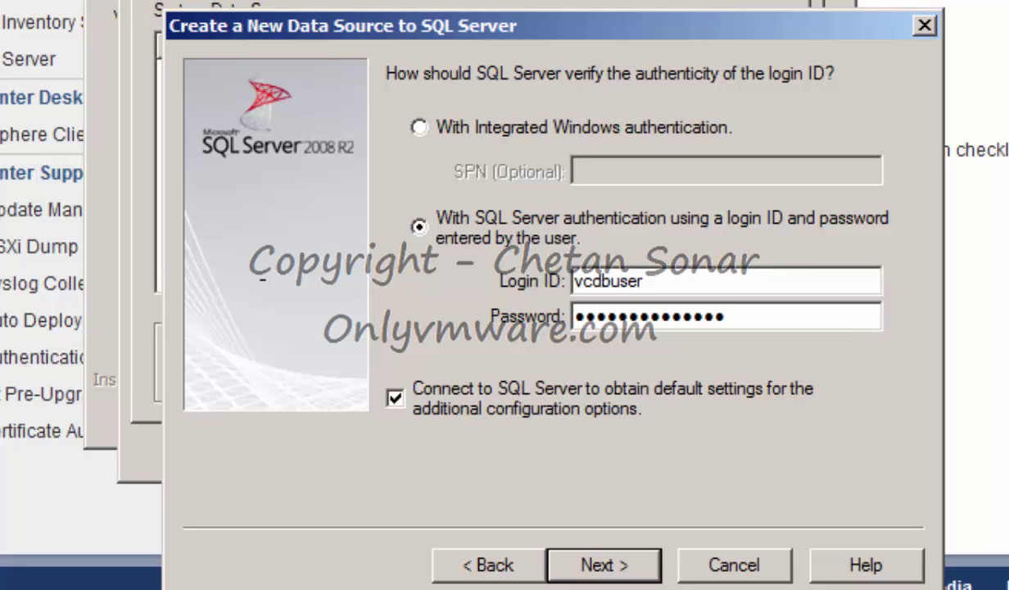
{"action": "left_click", "coordinate": [582, 557]}
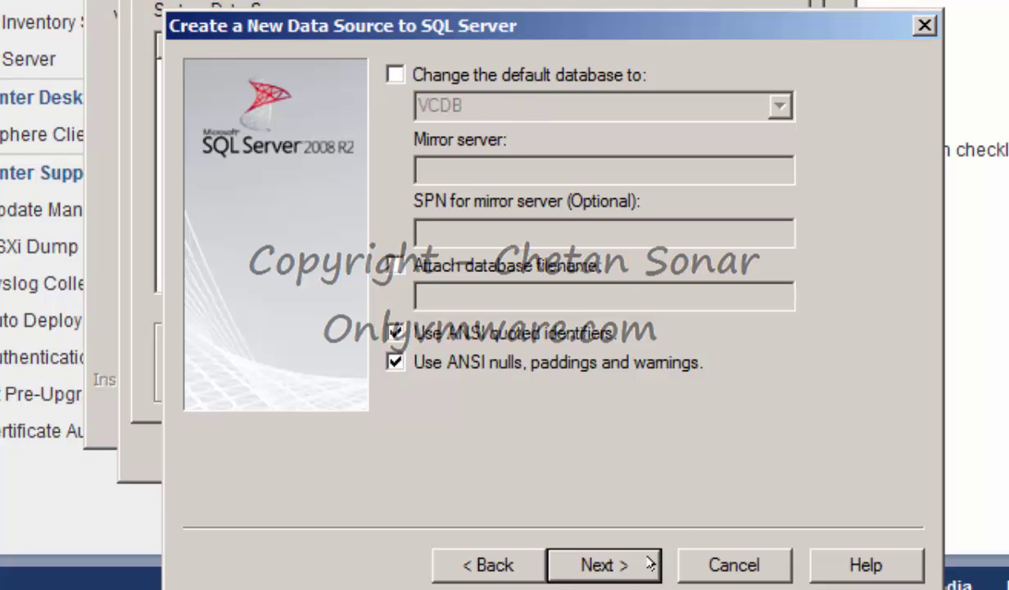
{"action": "left_click", "coordinate": [606, 565]}
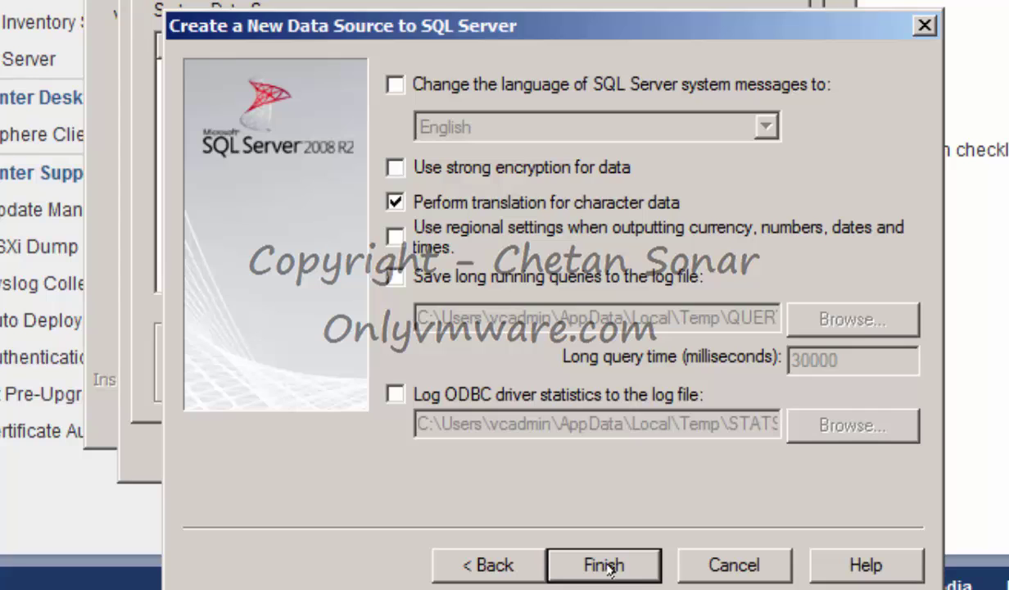
{"action": "left_click", "coordinate": [606, 565]}
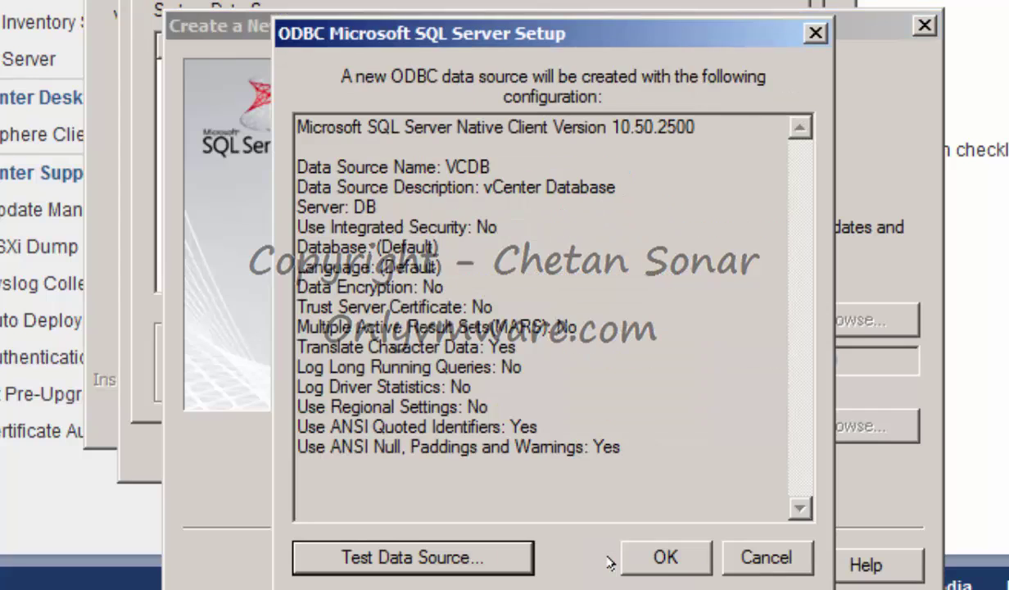
{"action": "left_click", "coordinate": [429, 551]}
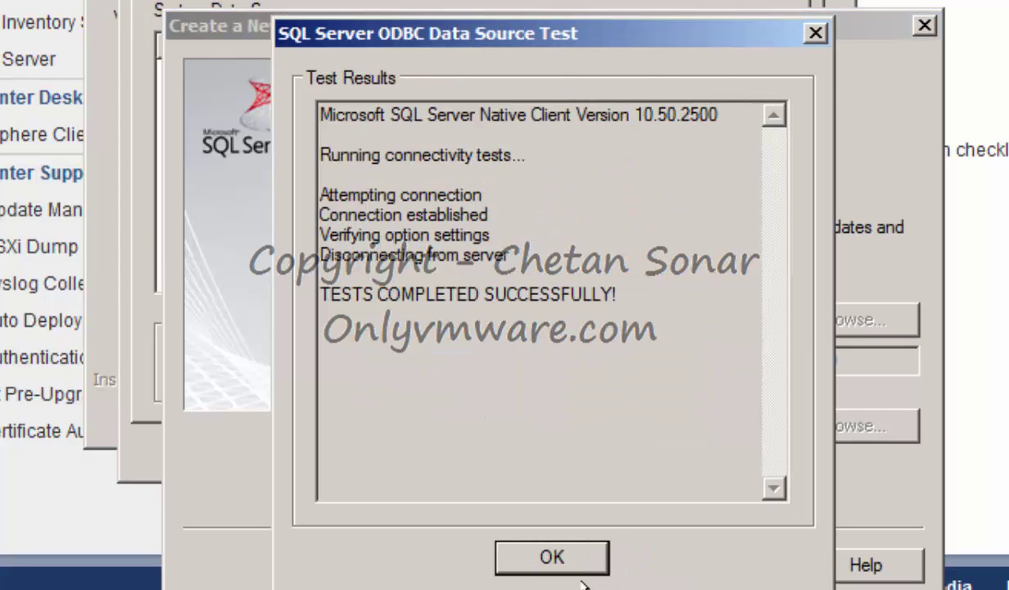
{"action": "left_click", "coordinate": [549, 547]}
{"action": "left_click", "coordinate": [665, 556]}
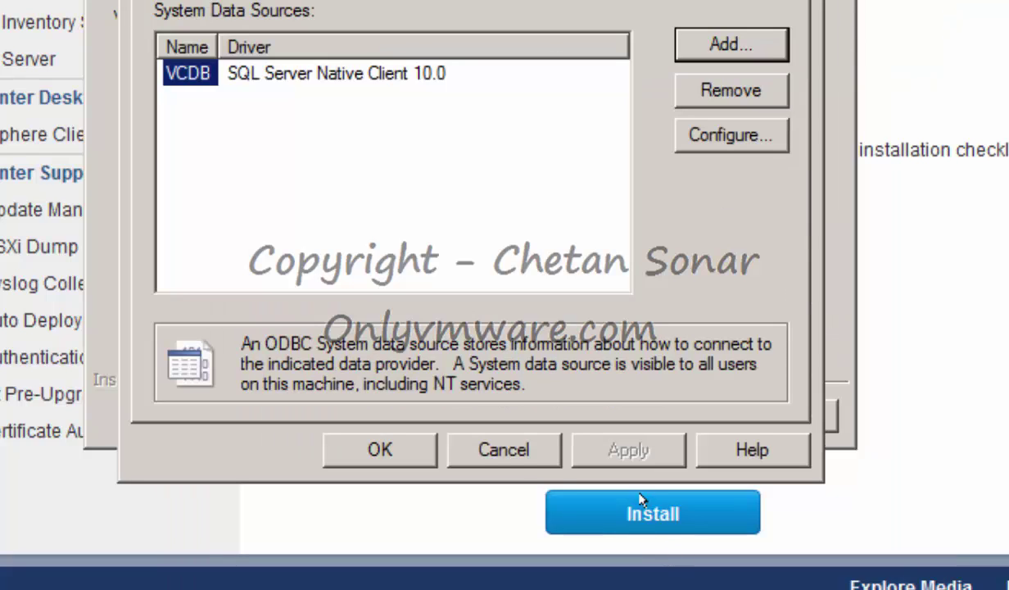
{"action": "left_click", "coordinate": [382, 447]}
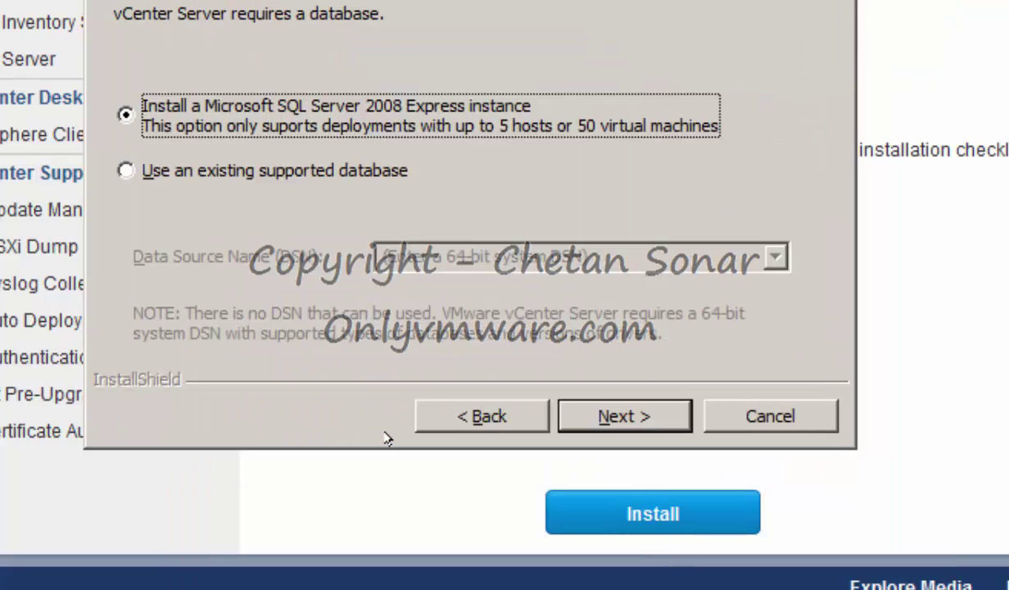
Point the installer at existing DSN VCDB and submit the vcdbuser password.
{"action": "left_click", "coordinate": [175, 171]}
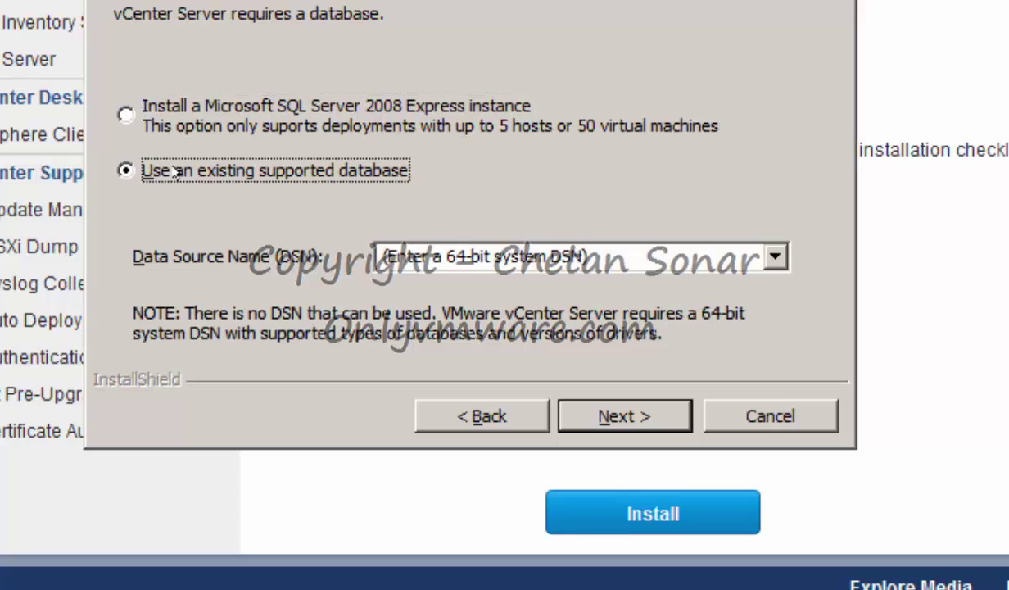
{"action": "left_click", "coordinate": [776, 256]}
{"action": "type", "text": "VCDB"}
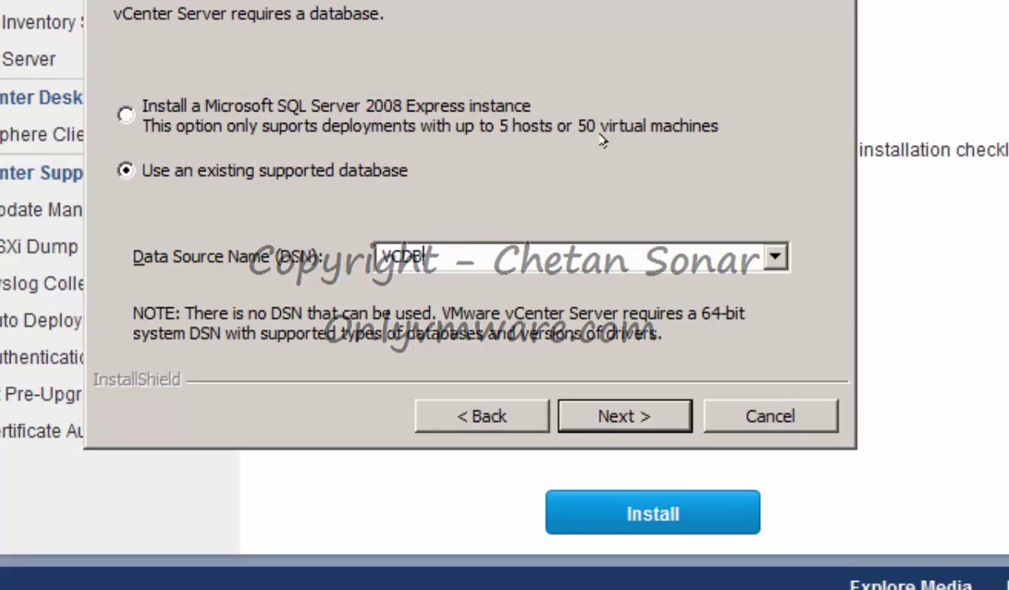
{"action": "left_click", "coordinate": [624, 414]}
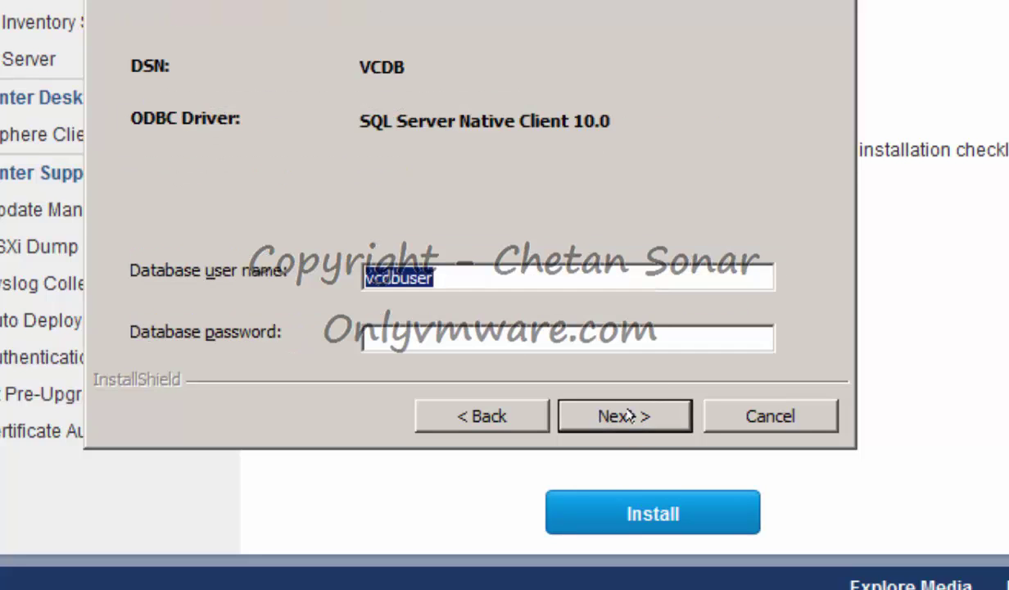
{"action": "key", "text": "Tab"}
{"action": "key", "text": "ctrl+v"}
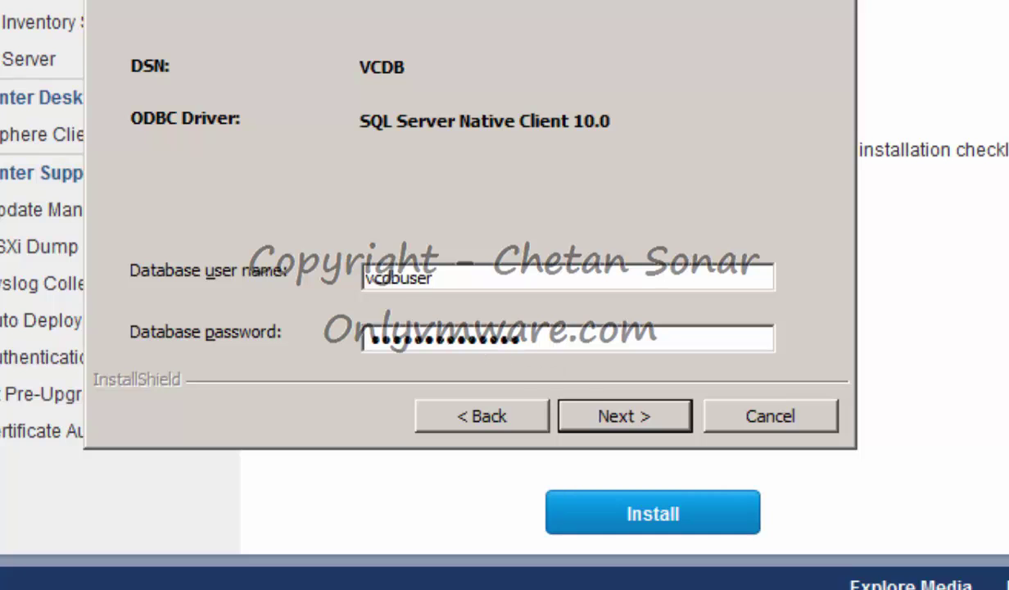
{"action": "left_click", "coordinate": [647, 417]}
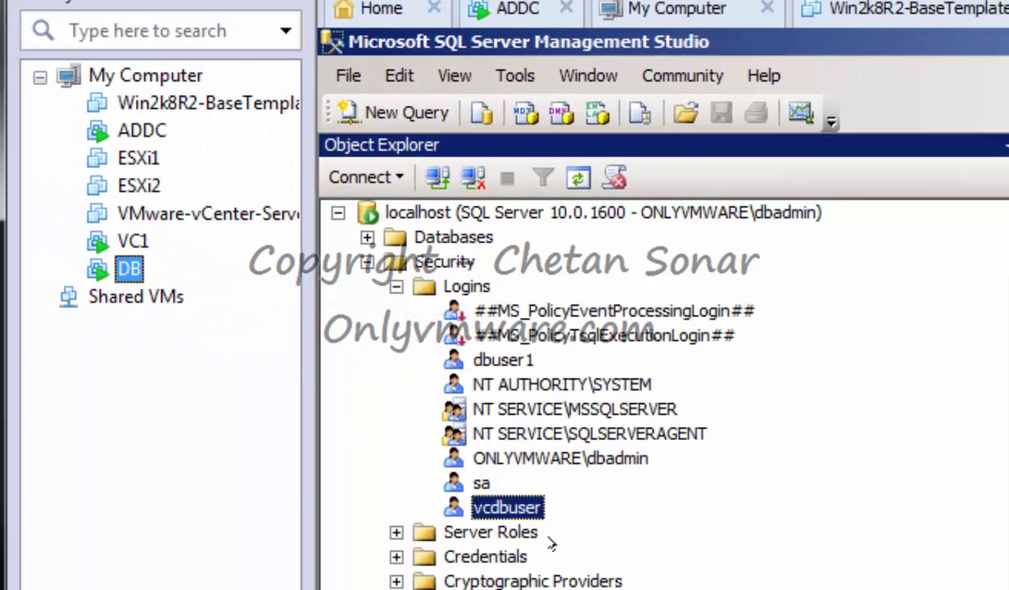
Grant vcdbuser every server role: bulkadmin, dbcreator, diskadmin, processadmin, securityadmin, serveradmin, setupadmin, sysadmin.
{"action": "double_click", "coordinate": [502, 507]}
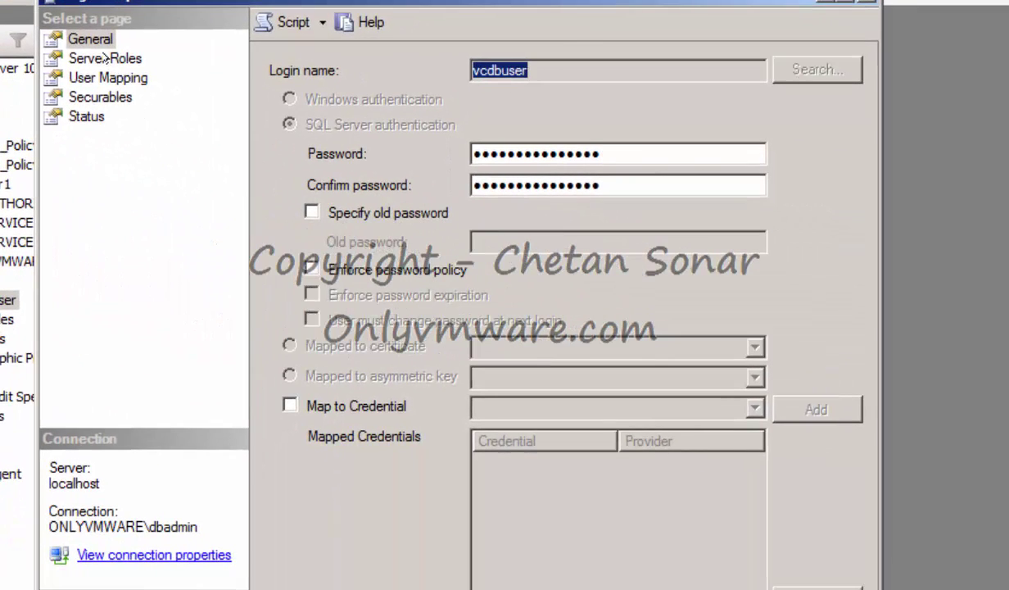
{"action": "left_click", "coordinate": [105, 58]}
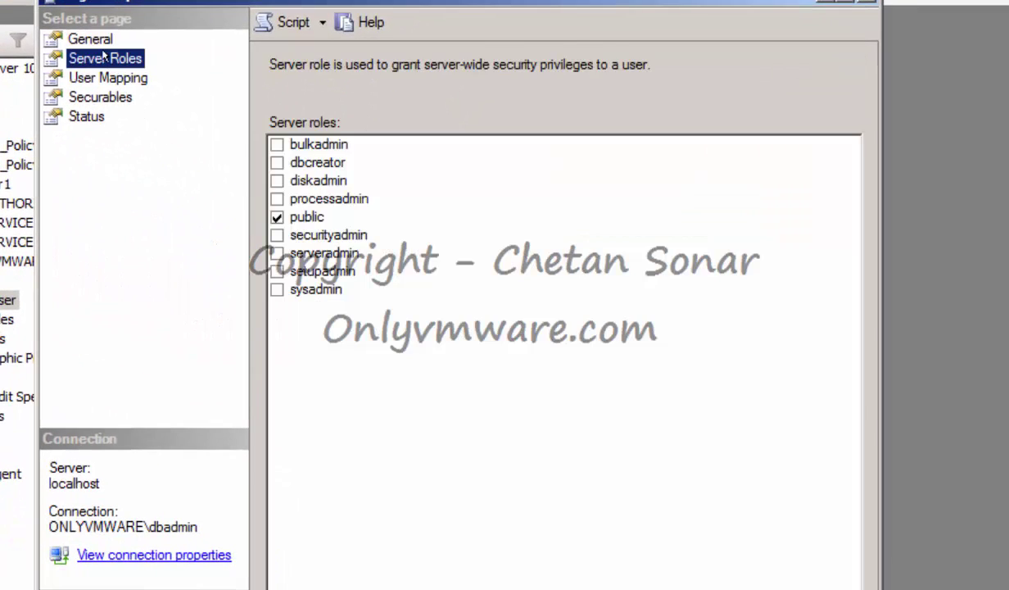
{"action": "left_click", "coordinate": [273, 144]}
{"action": "left_click", "coordinate": [274, 163]}
{"action": "left_click", "coordinate": [273, 180]}
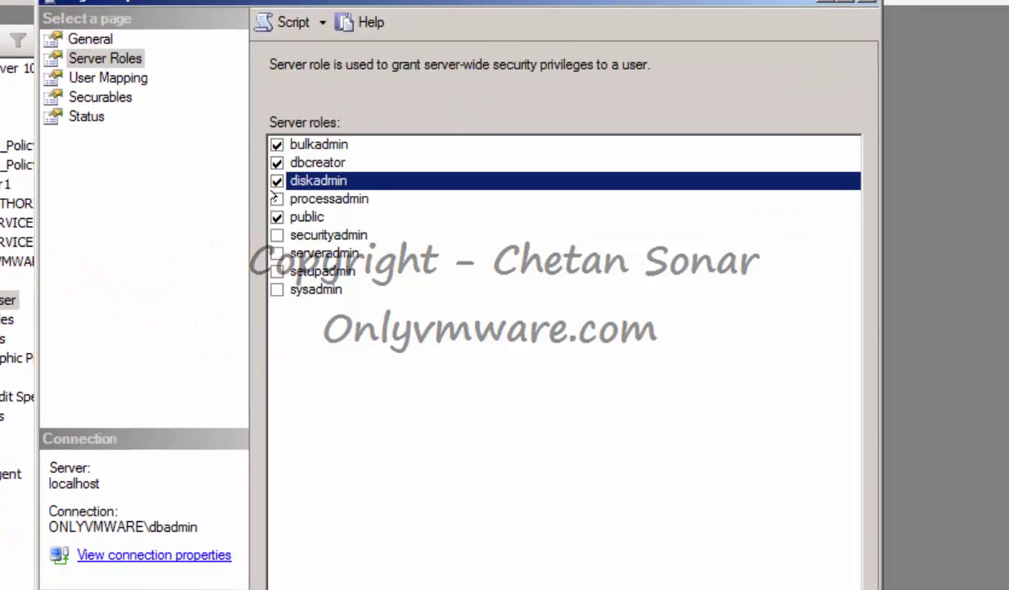
{"action": "left_click", "coordinate": [274, 198]}
{"action": "left_click", "coordinate": [277, 235]}
{"action": "left_click", "coordinate": [276, 253]}
{"action": "left_click", "coordinate": [277, 272]}
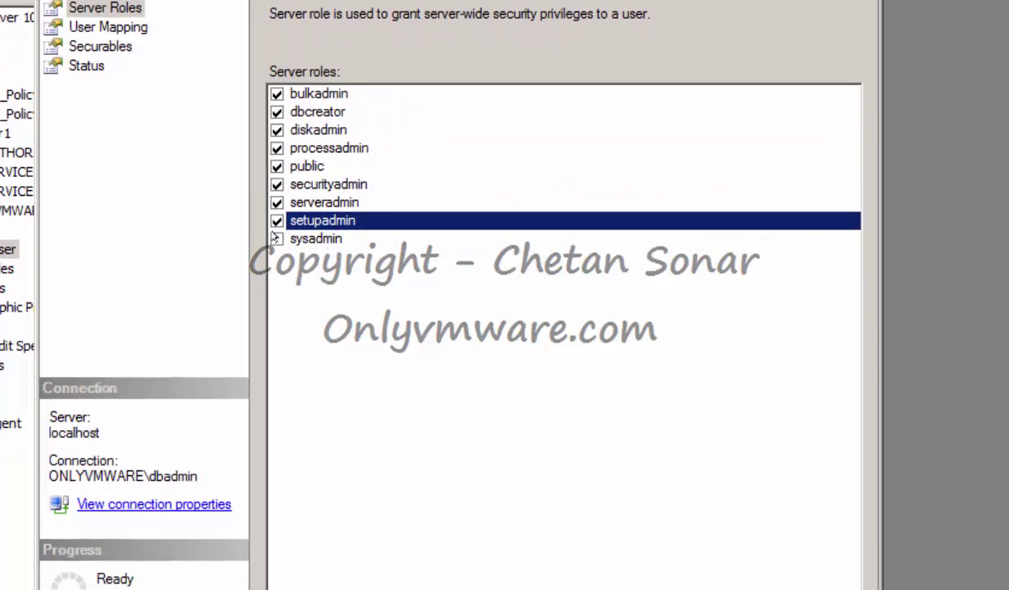
{"action": "left_click", "coordinate": [277, 289]}
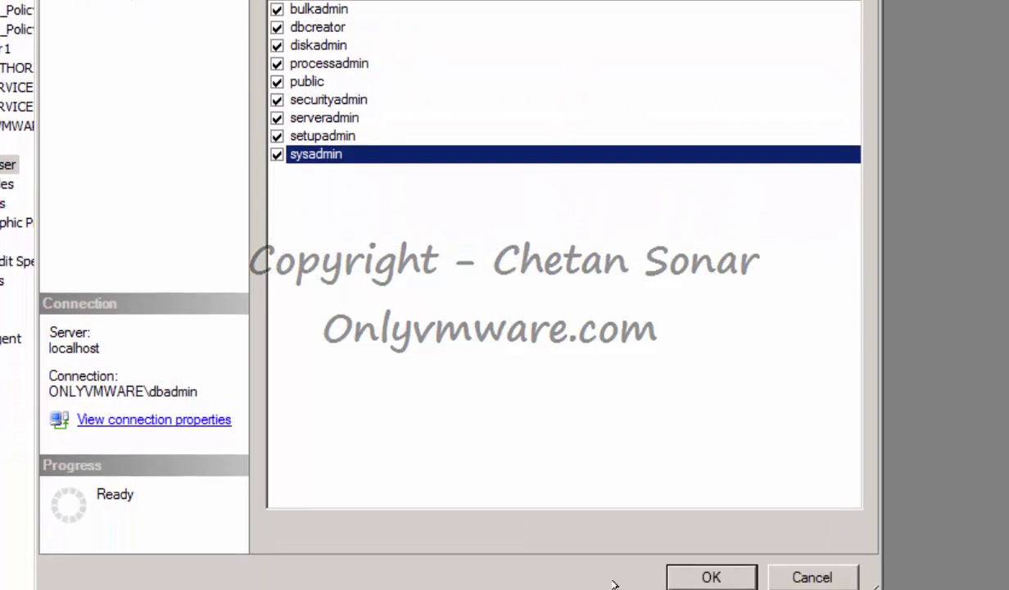
{"action": "left_click", "coordinate": [711, 576]}
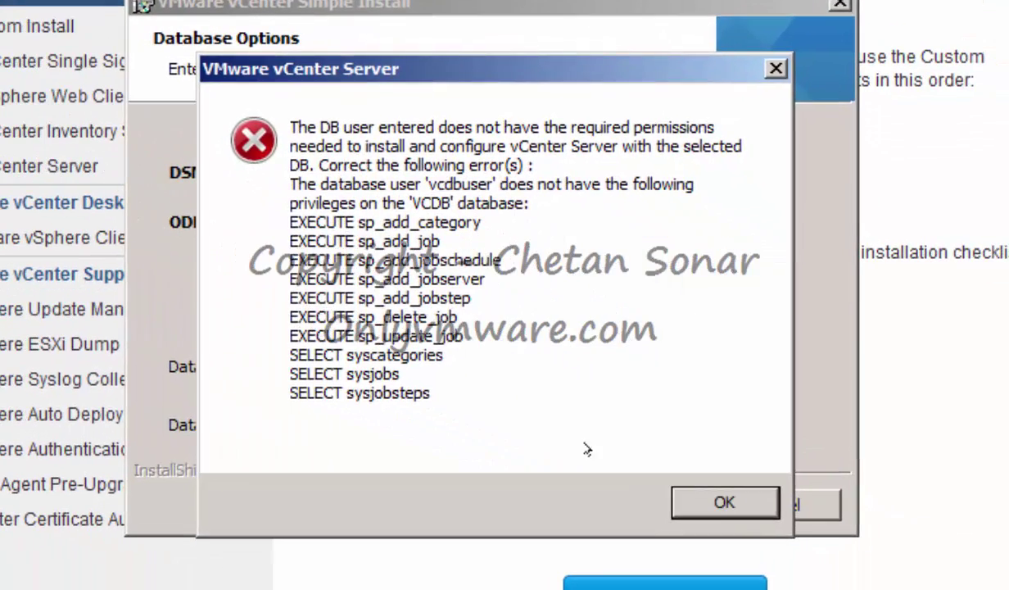
Retry the database step, then install vCenter with Local System account, default ports, Small inventory.
{"action": "left_click", "coordinate": [704, 499]}
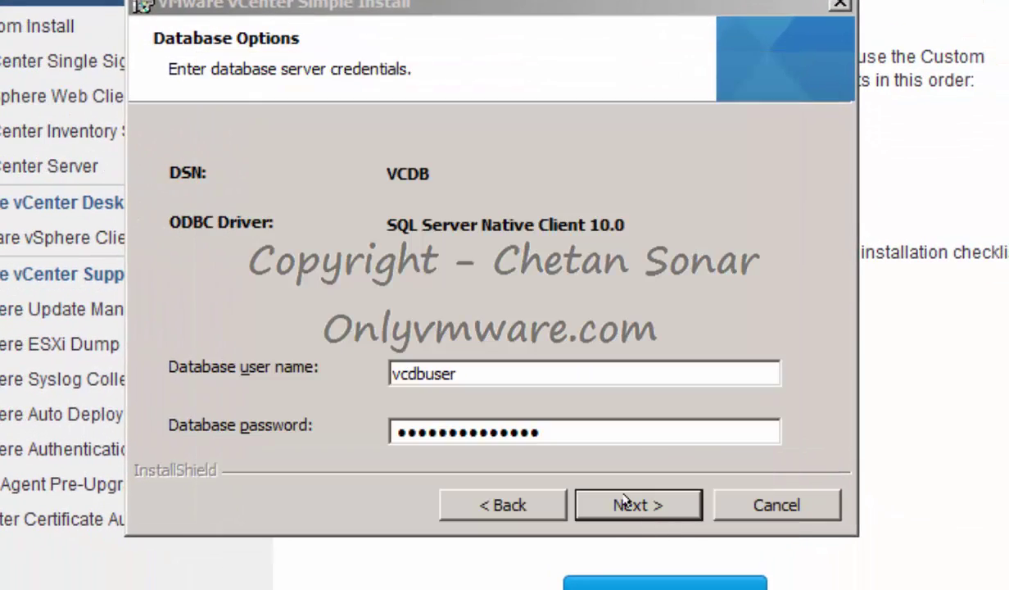
{"action": "left_click", "coordinate": [624, 502]}
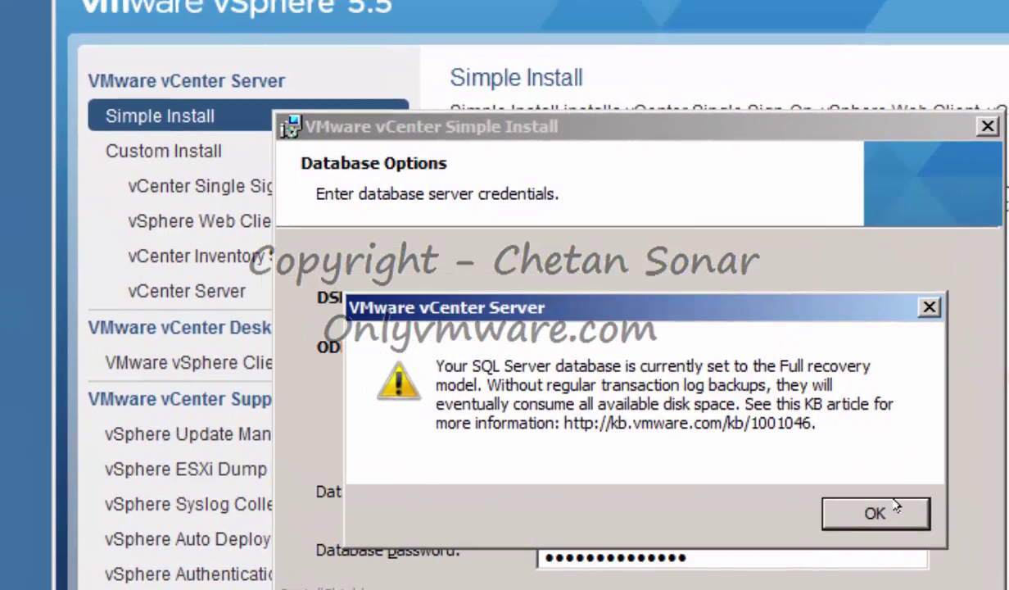
{"action": "left_click", "coordinate": [698, 393]}
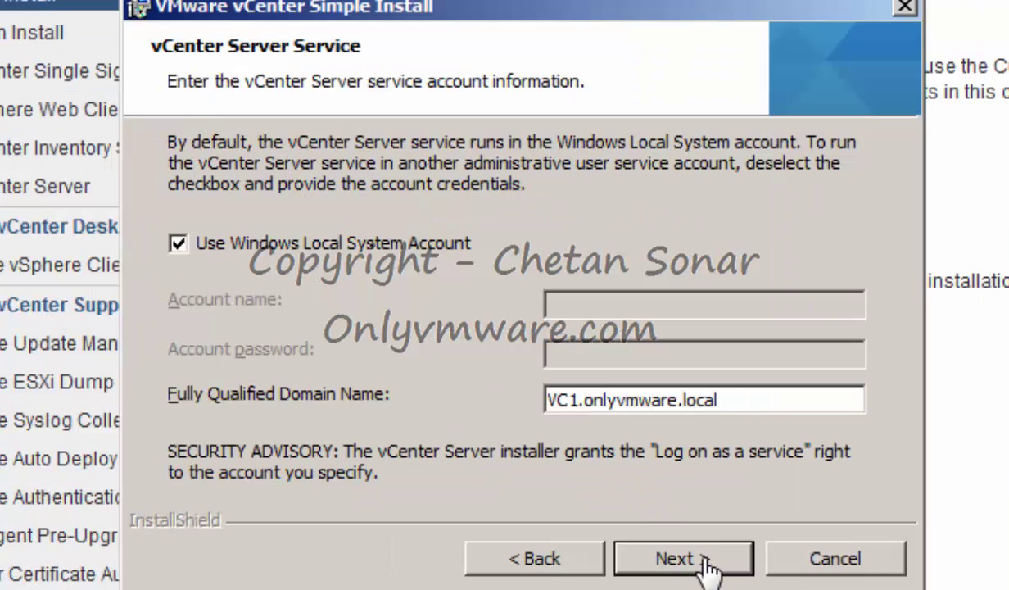
{"action": "left_click", "coordinate": [702, 561]}
{"action": "left_click", "coordinate": [696, 556]}
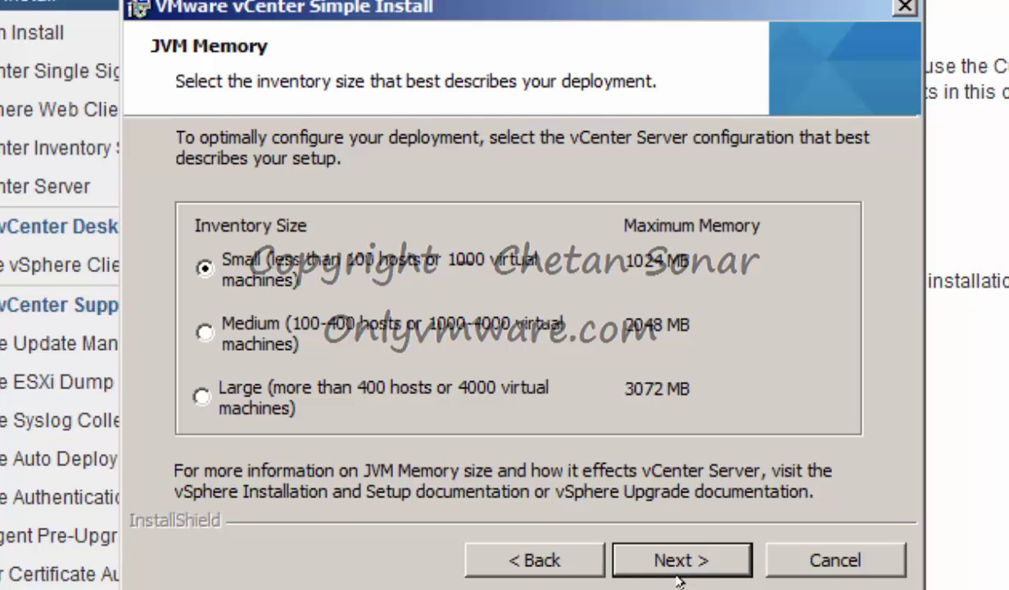
{"action": "left_click", "coordinate": [687, 564]}
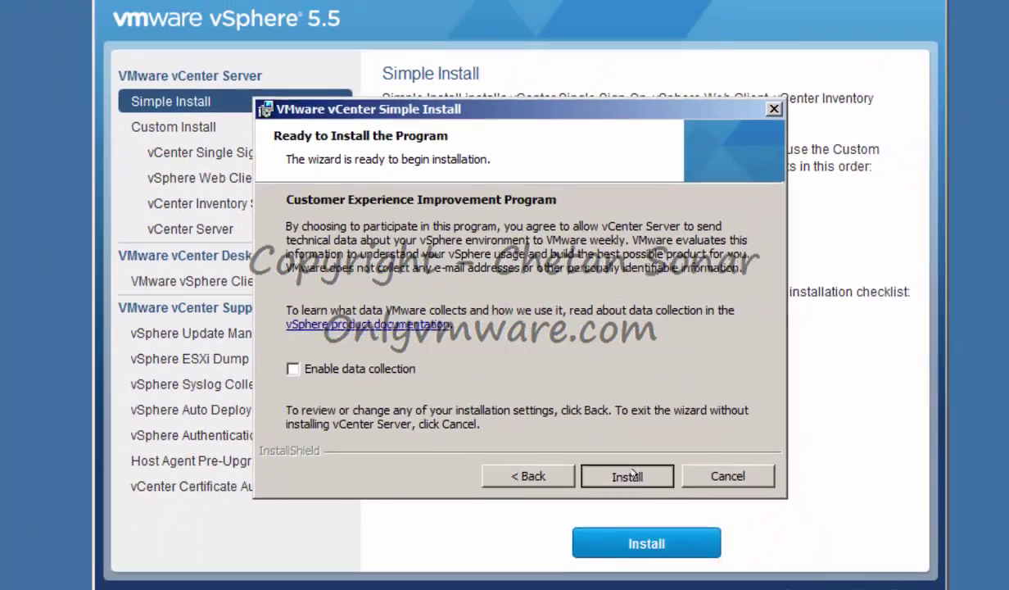
{"action": "left_click", "coordinate": [688, 557]}
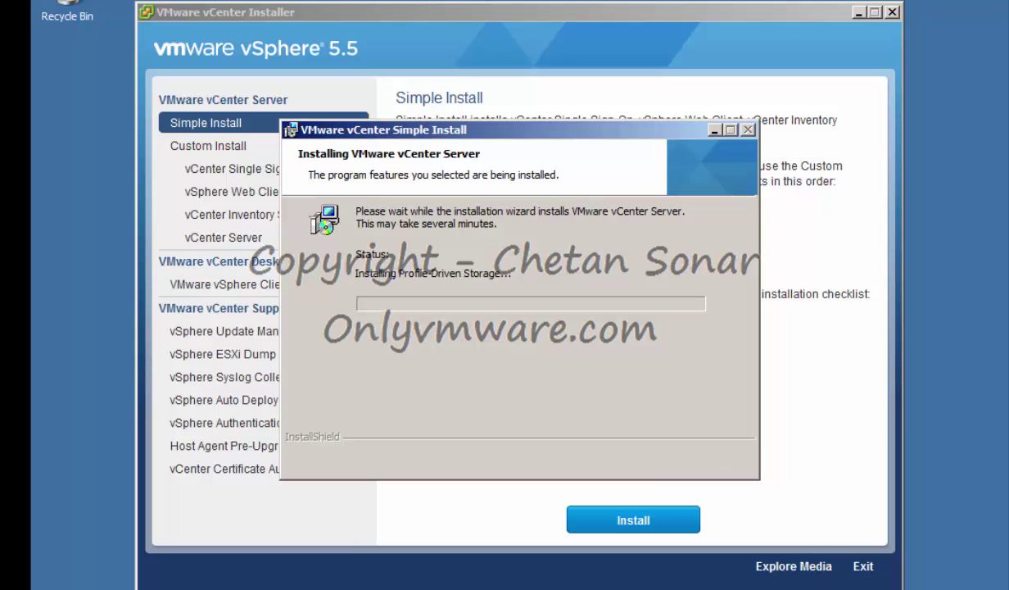
Watch the vCenter Server 5.5 installation in Task Manager, then close the completed wizard with Finish.
{"action": "right_click", "coordinate": [485, 570]}
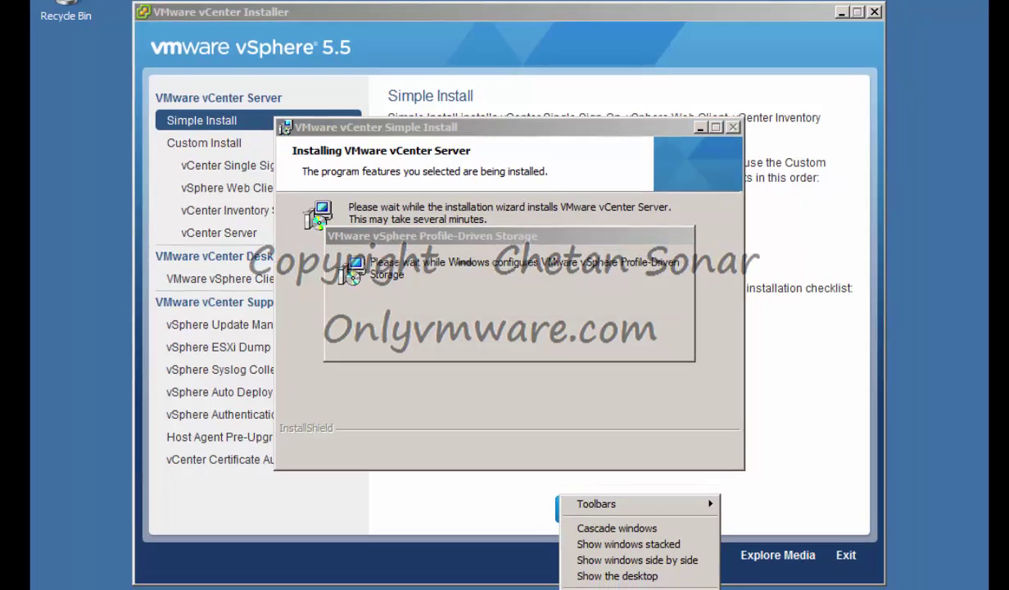
{"action": "left_click", "coordinate": [580, 557]}
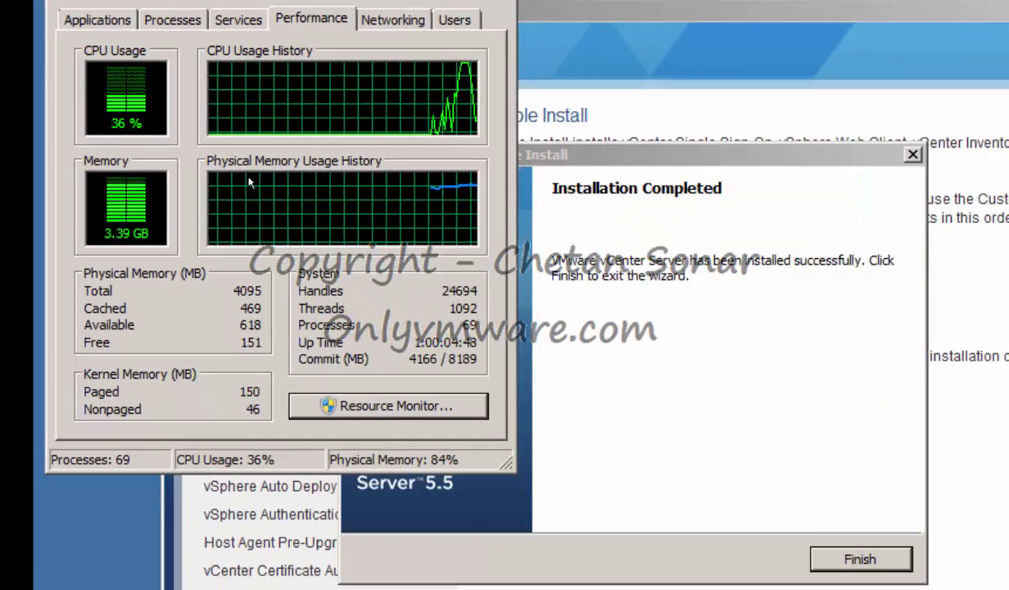
{"action": "left_click", "coordinate": [858, 557]}
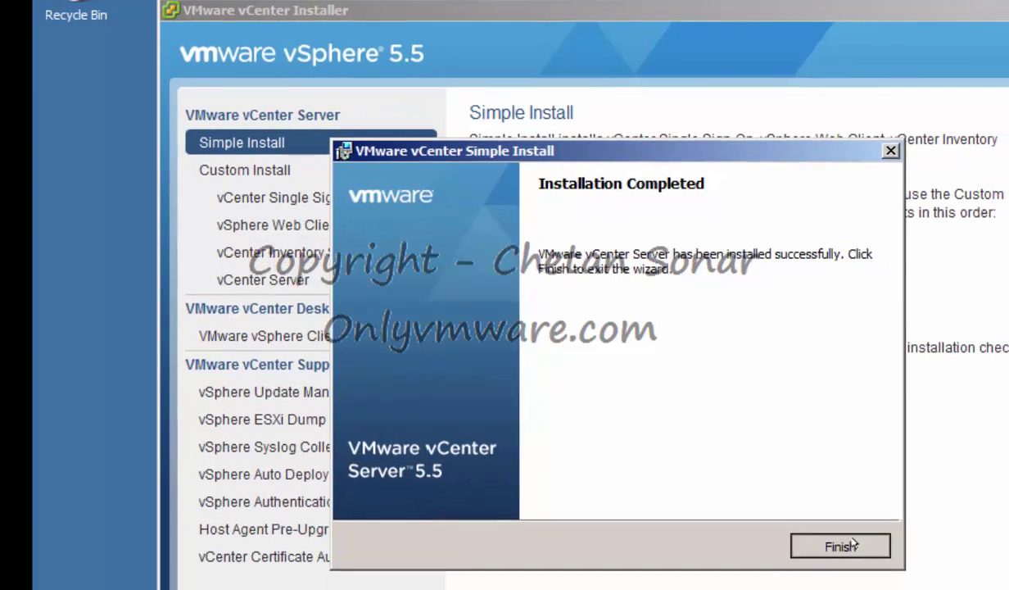
{"action": "left_click", "coordinate": [849, 546]}
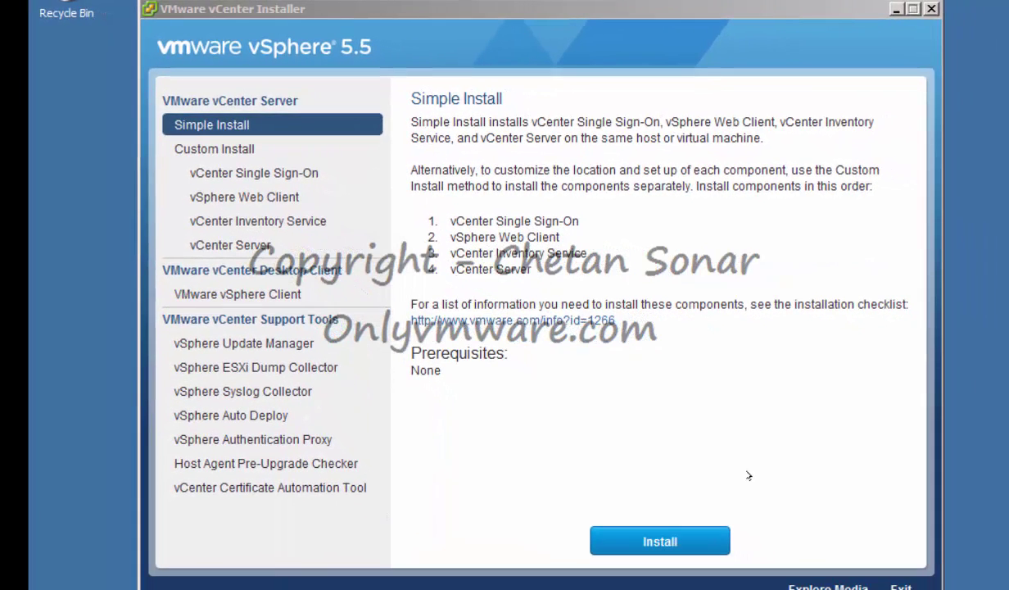